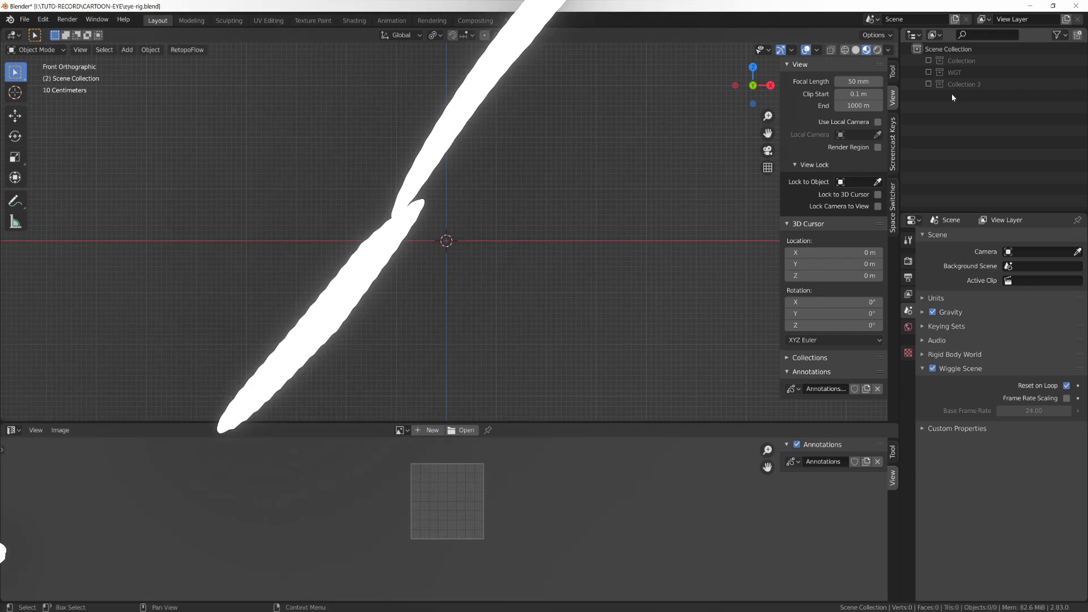
Step: Create a new collection and add a plane mesh at the world origin
right_click(958, 123)
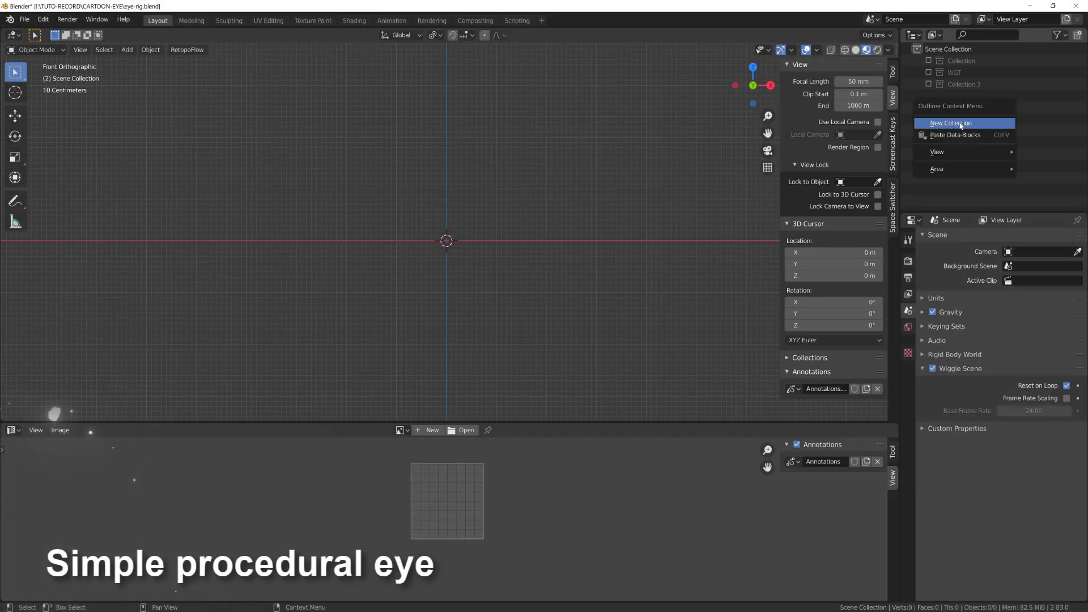
click(959, 126)
key(shift+a)
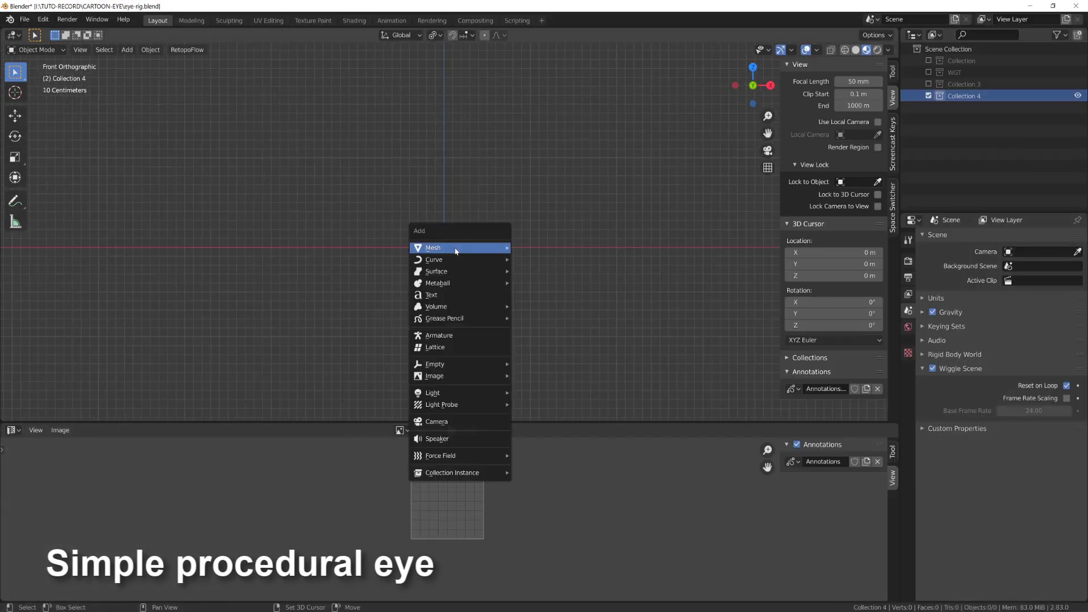
mouse_move(454, 247)
click(538, 247)
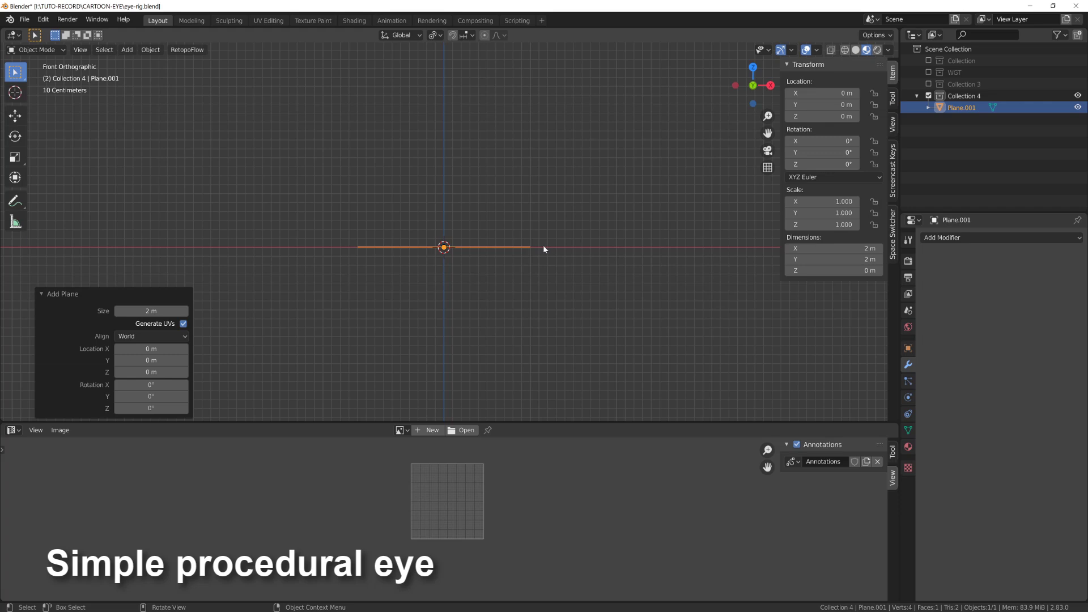
Step: Rotate the plane 90° about X and scale its mesh up by about 1.44 in Edit Mode
text(rx90)
key(Return)
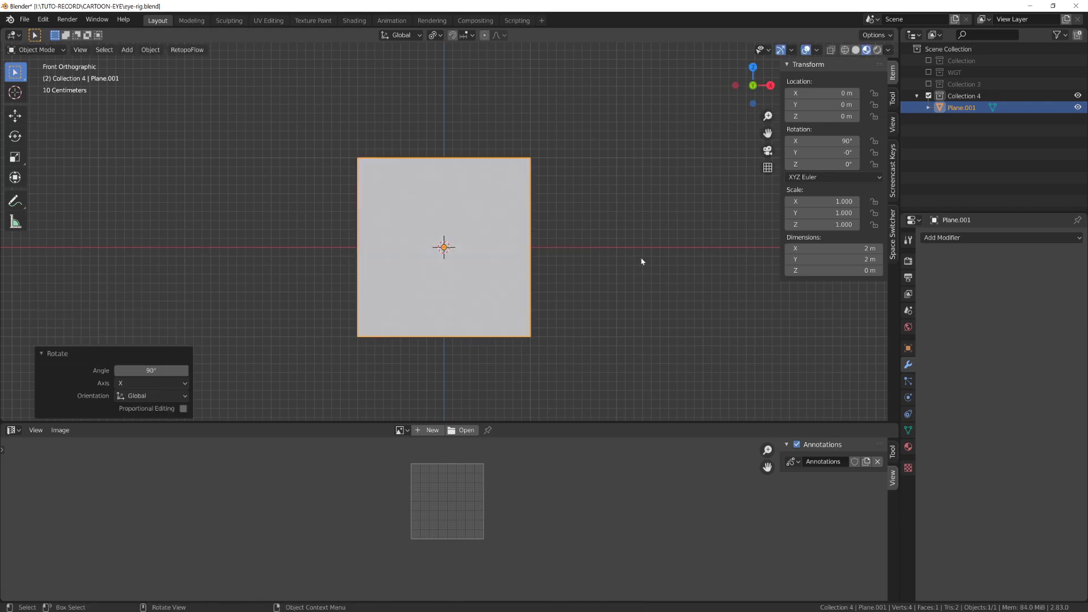
key(Tab)
click(566, 302)
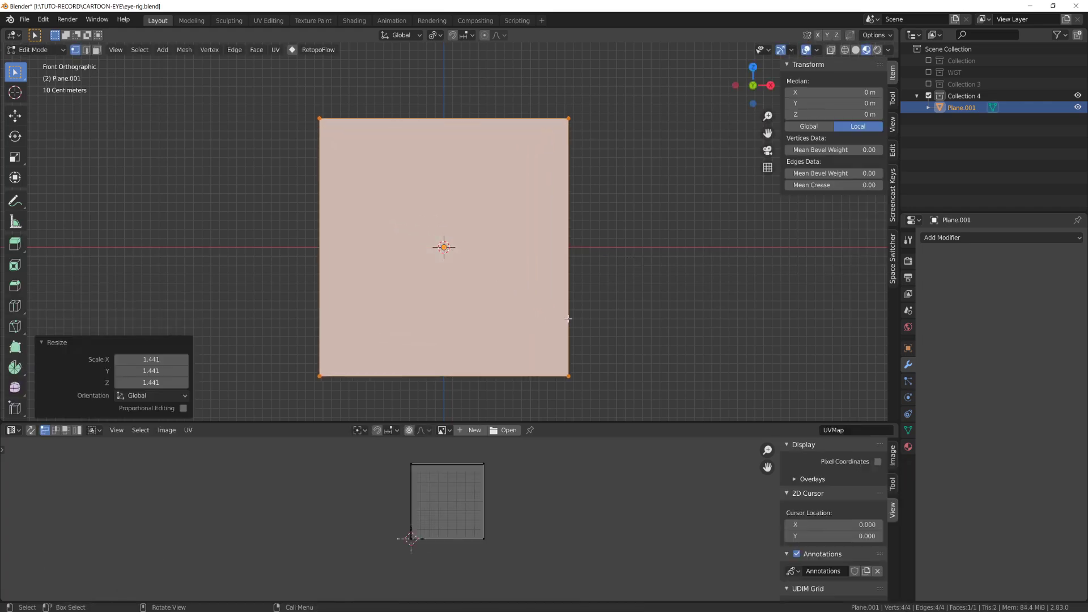
Step: Return to Object Mode and apply the plane's rotation and scale
key(Tab)
key(ctrl+a)
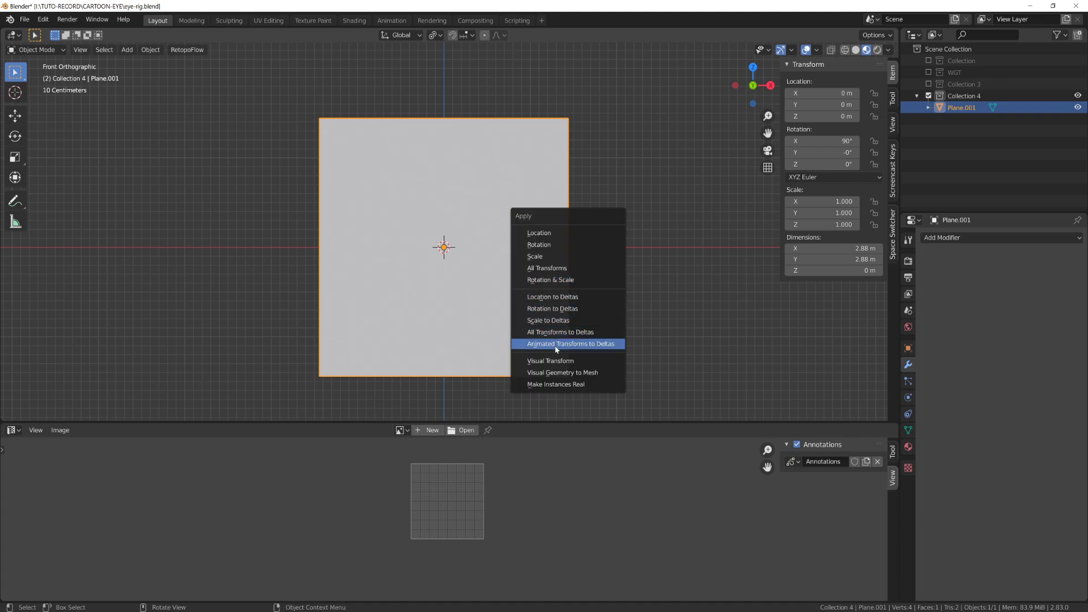
click(558, 282)
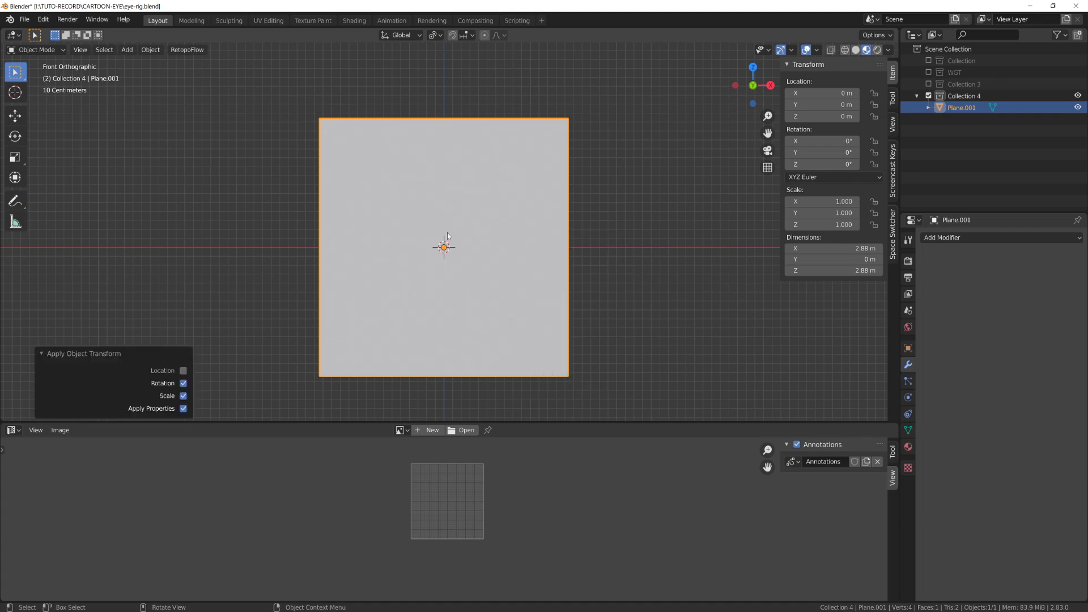
Step: Switch the image editor to the Shader Editor, enlarge it and create a new material for the plane
click(14, 430)
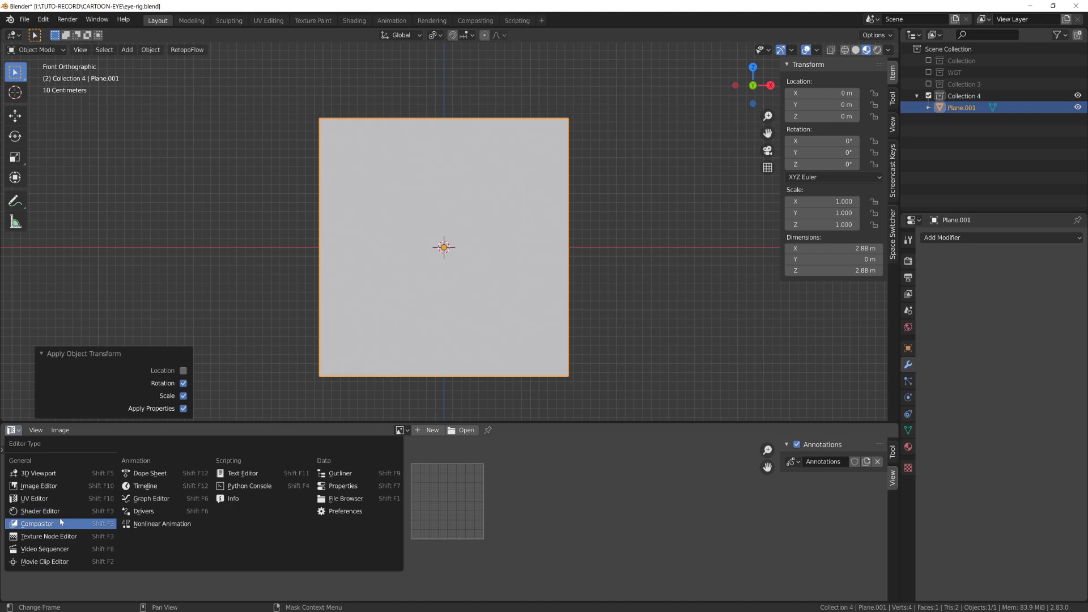
click(39, 511)
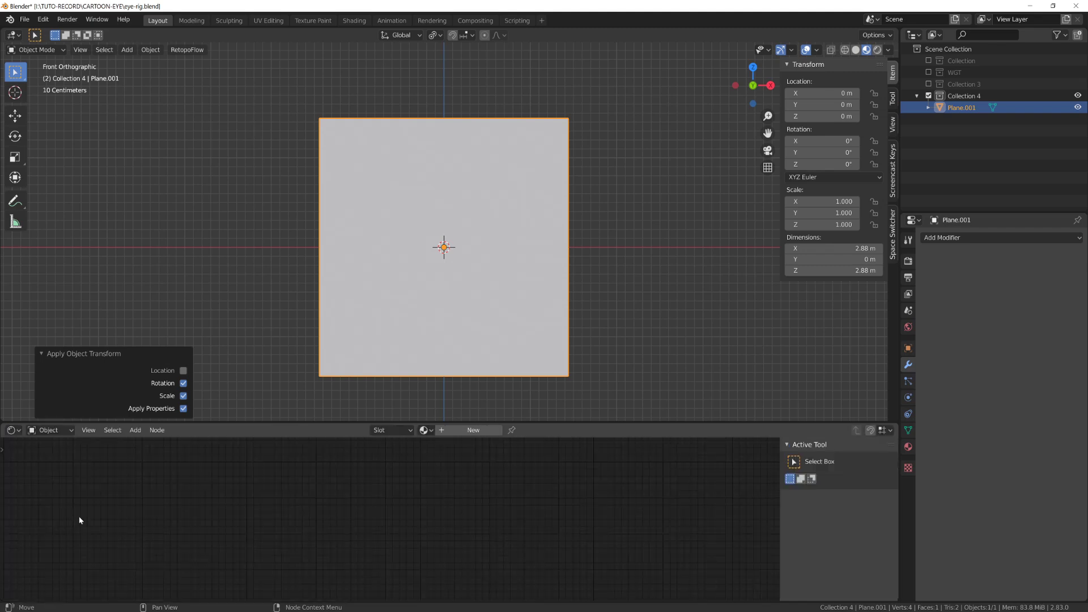
click(468, 430)
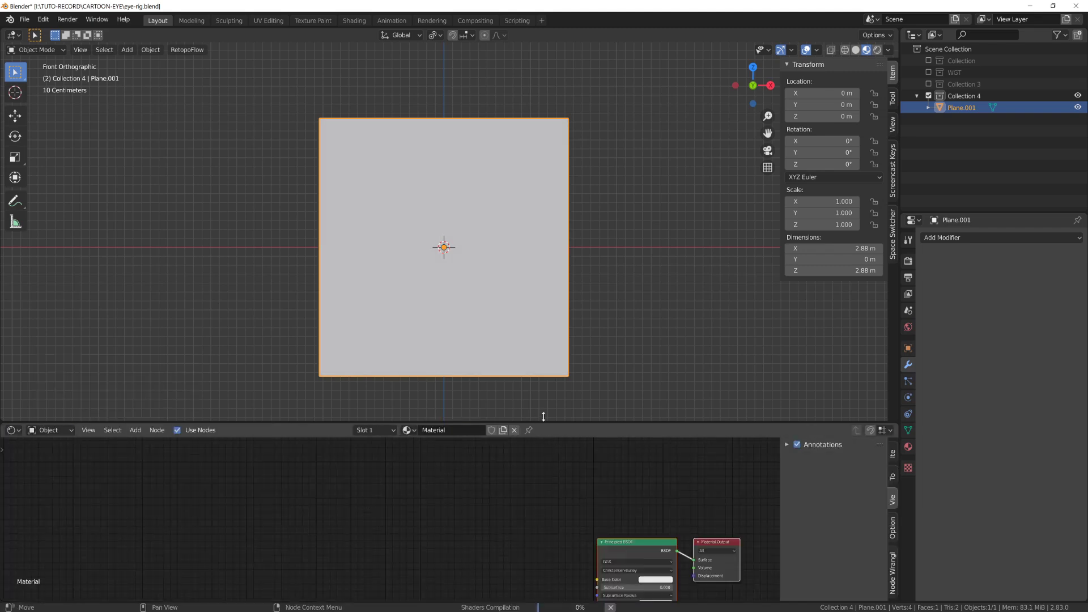
drag(547, 422, 556, 377)
Step: Add a Texture Coordinate and Mapping setup with Node Wrangler, move it away from the Principled BSDF and delete its Image Texture node
key(Tab)
scroll(543, 500, down, 2)
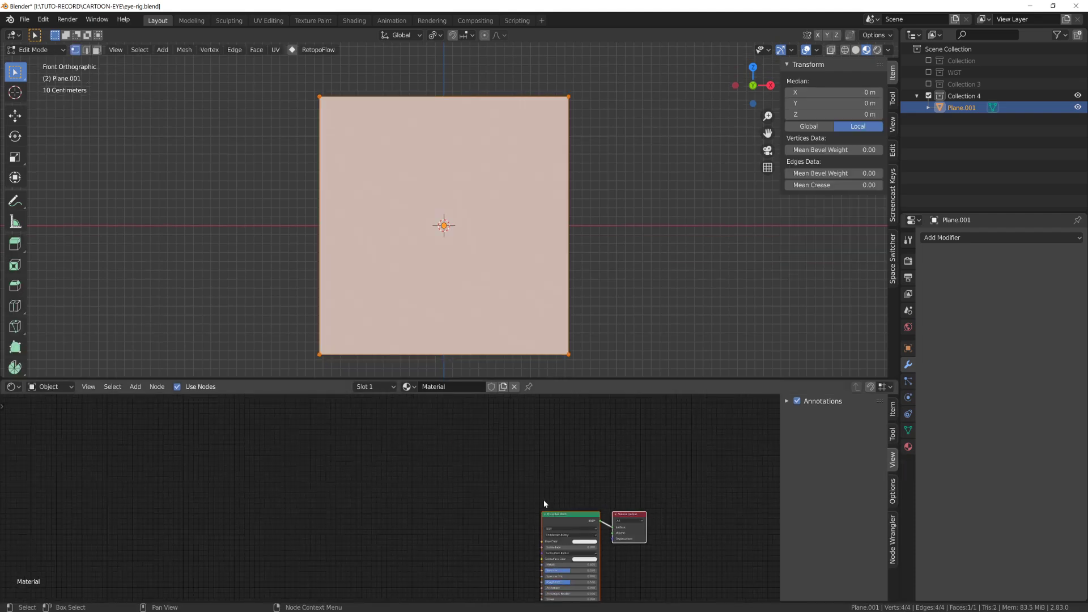
key(ctrl+t)
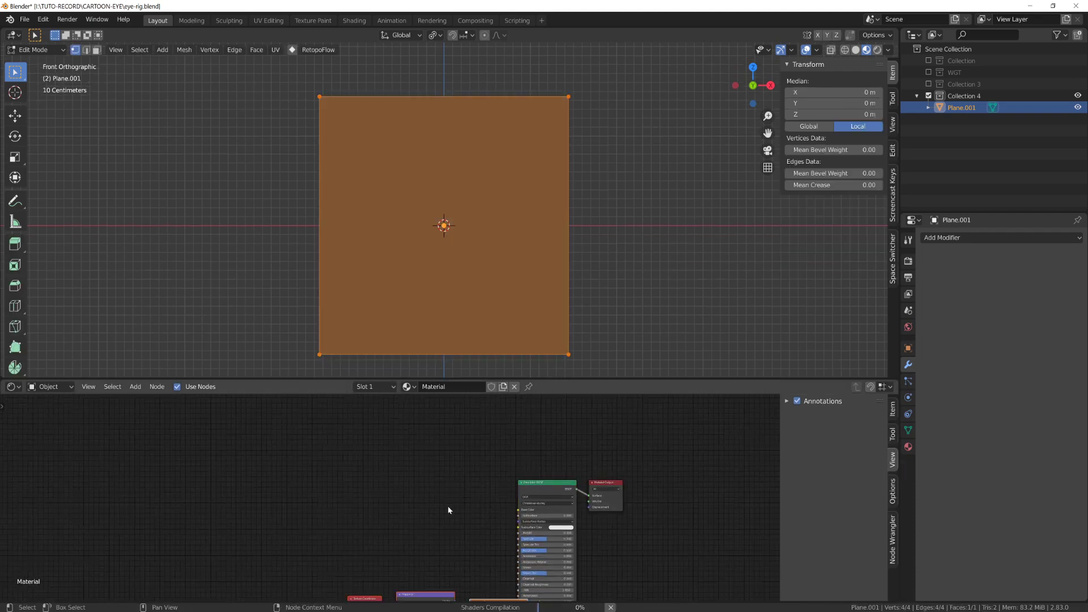
scroll(459, 524, down, 3)
drag(474, 577, 326, 454)
scroll(326, 457, up, 2)
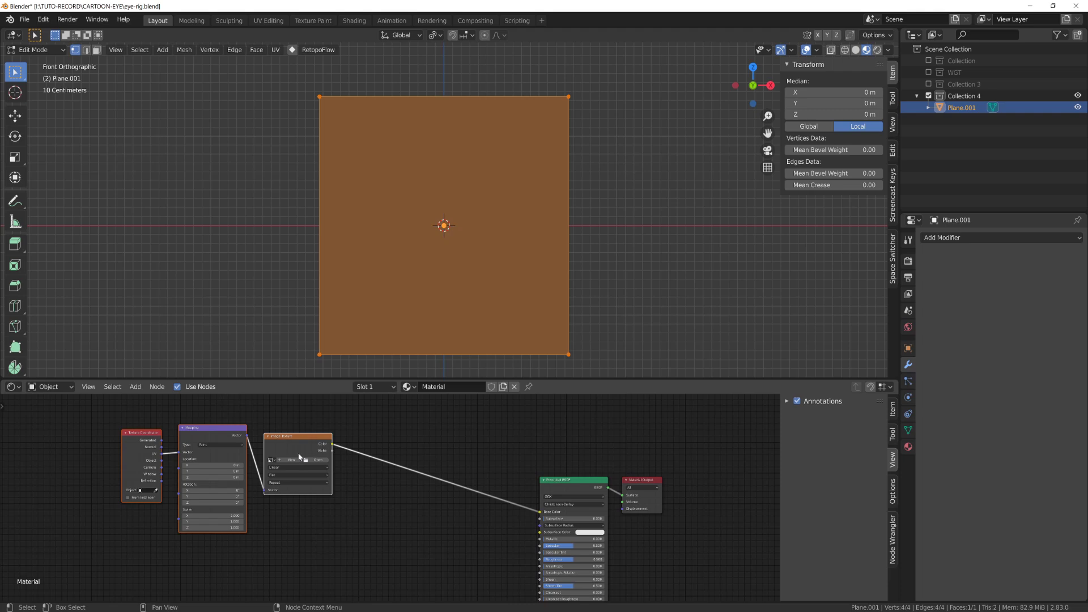
key(x)
Step: Add a Gradient Texture node and connect the Mapping node's Vector output to its Vector input
key(shift+a)
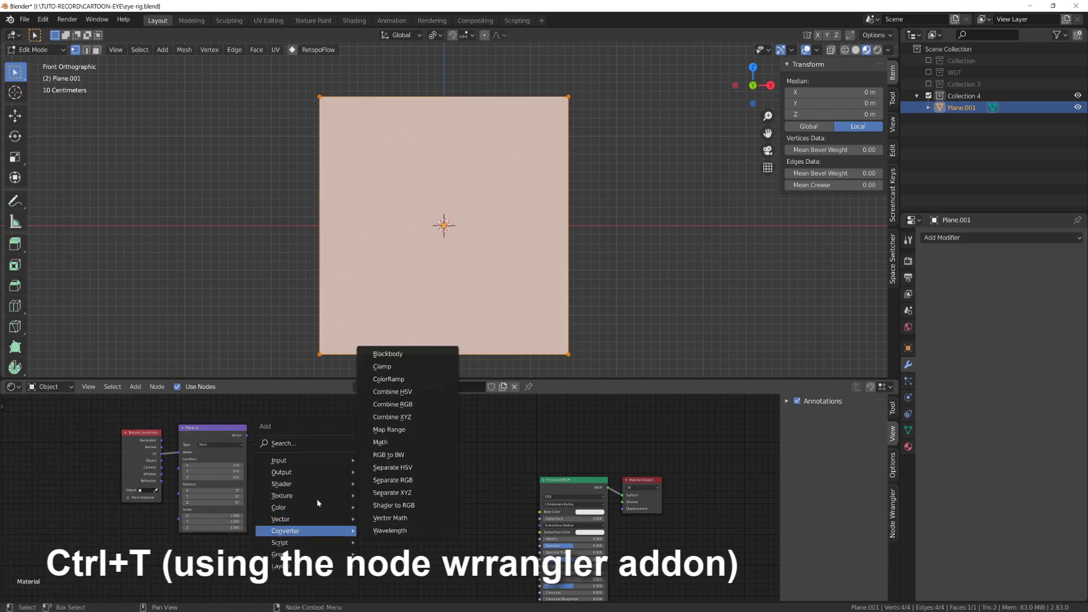
key(Escape)
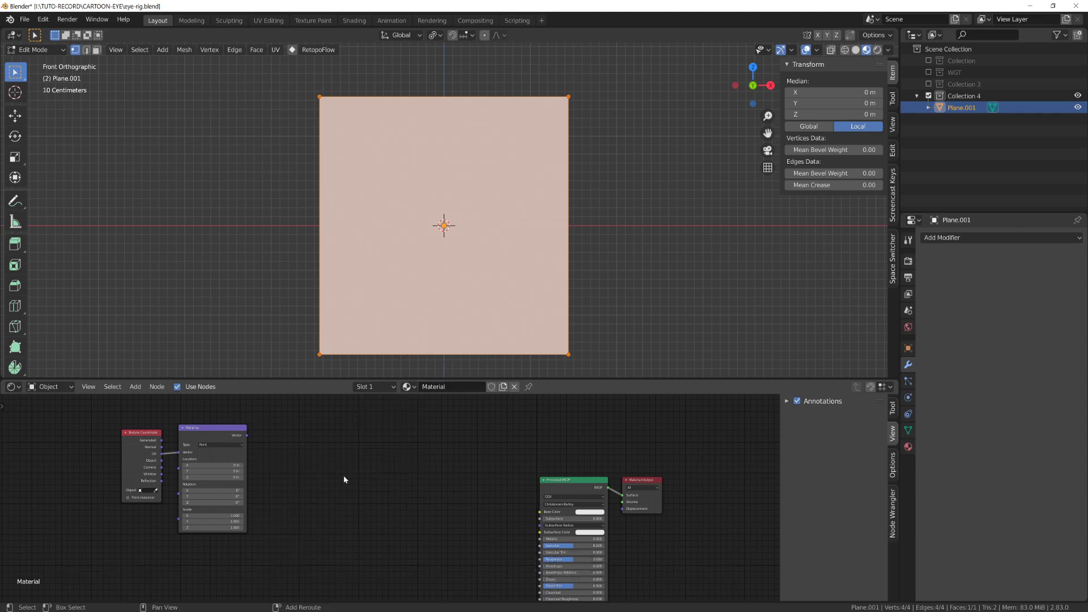
mouse_move(380, 531)
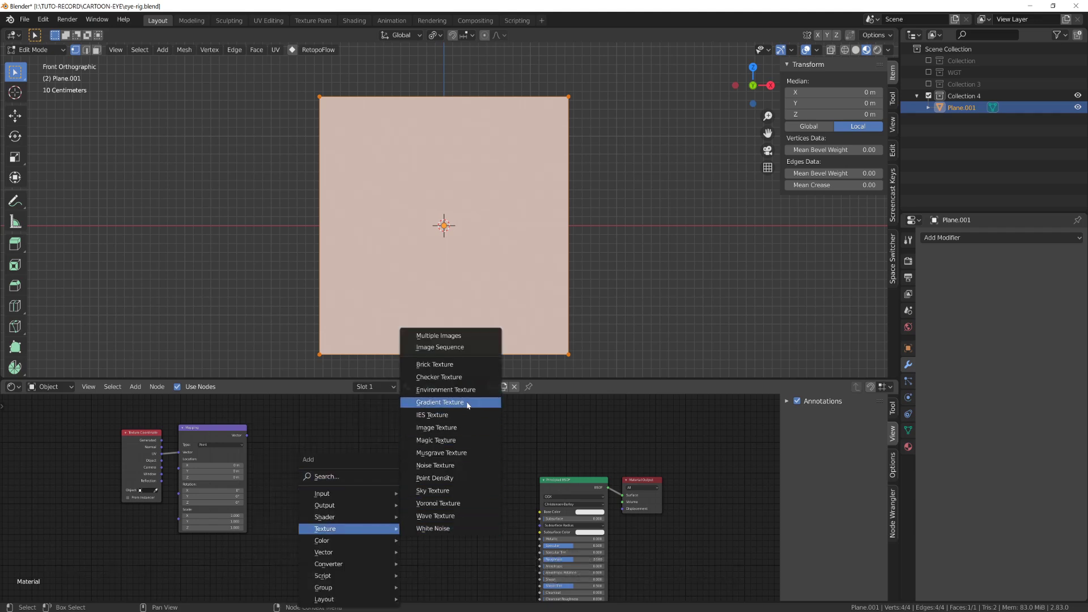
click(440, 402)
scroll(219, 431, up, 1)
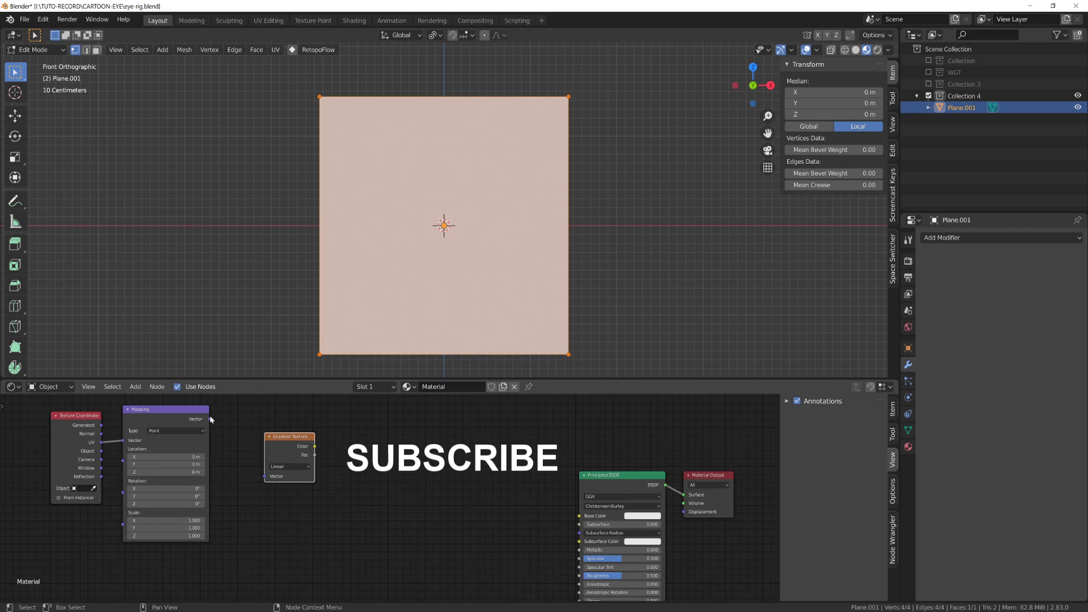
drag(232, 426, 262, 476)
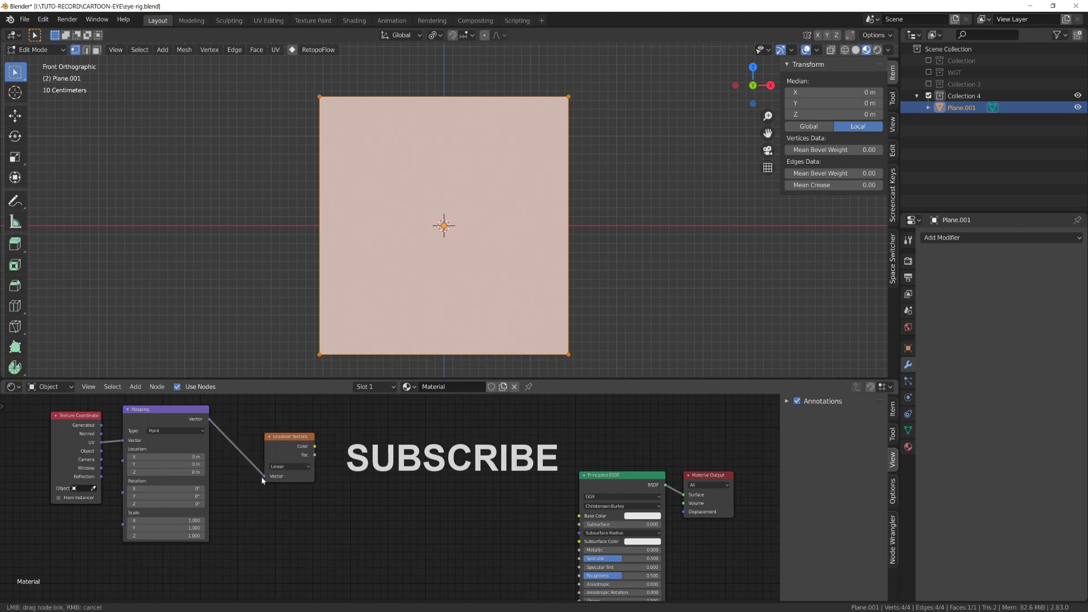
Step: Preview the Gradient Texture through a Viewer, set its type to Quadratic sphere and return to Object Mode
ctrl+shift+click(284, 443)
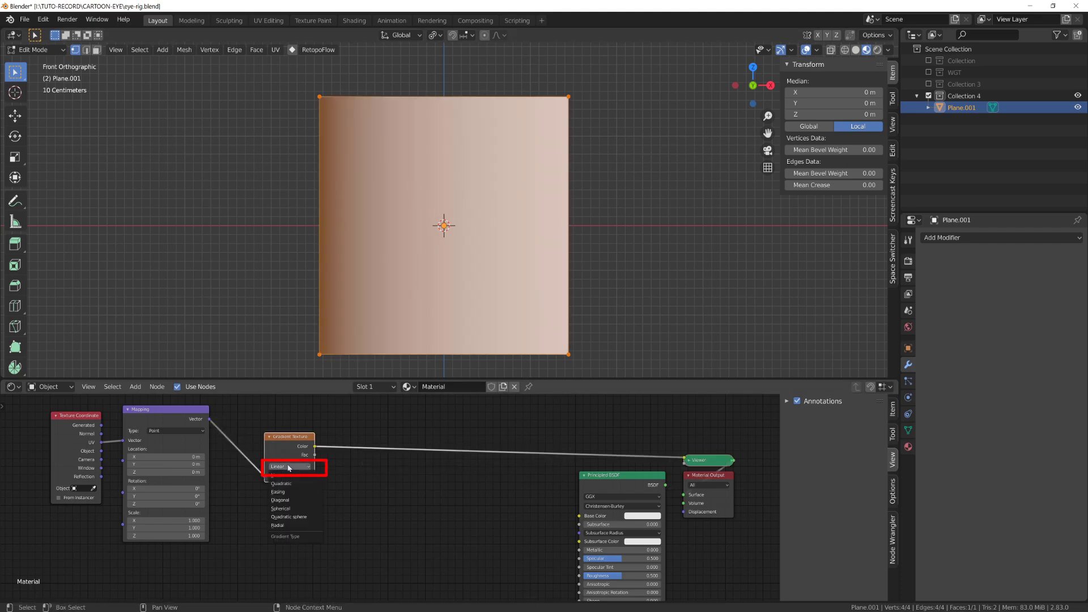
click(295, 516)
key(Tab)
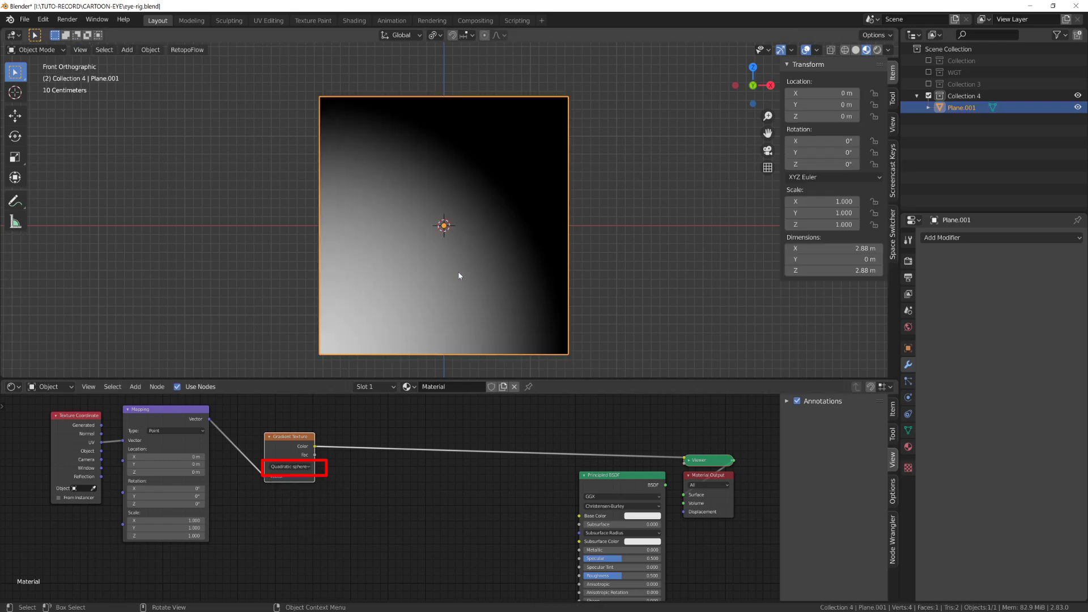
Step: Insert a Map Range node after the Gradient Texture and set its From Min to 0.5
scroll(374, 519, up, 1)
middle_drag(375, 521, 451, 545)
key(shift+a)
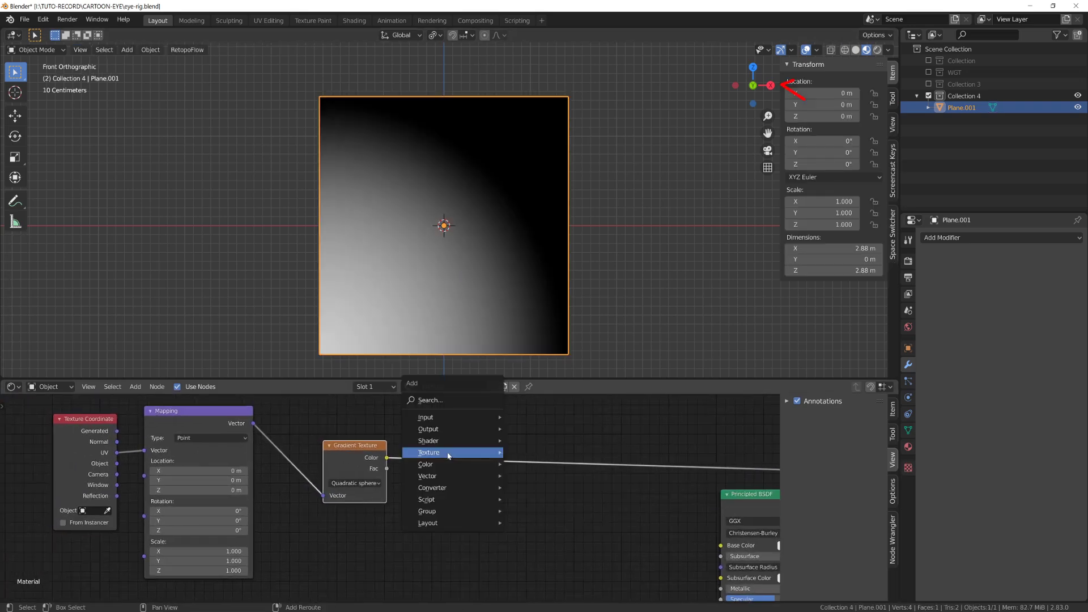
mouse_move(447, 454)
mouse_move(437, 491)
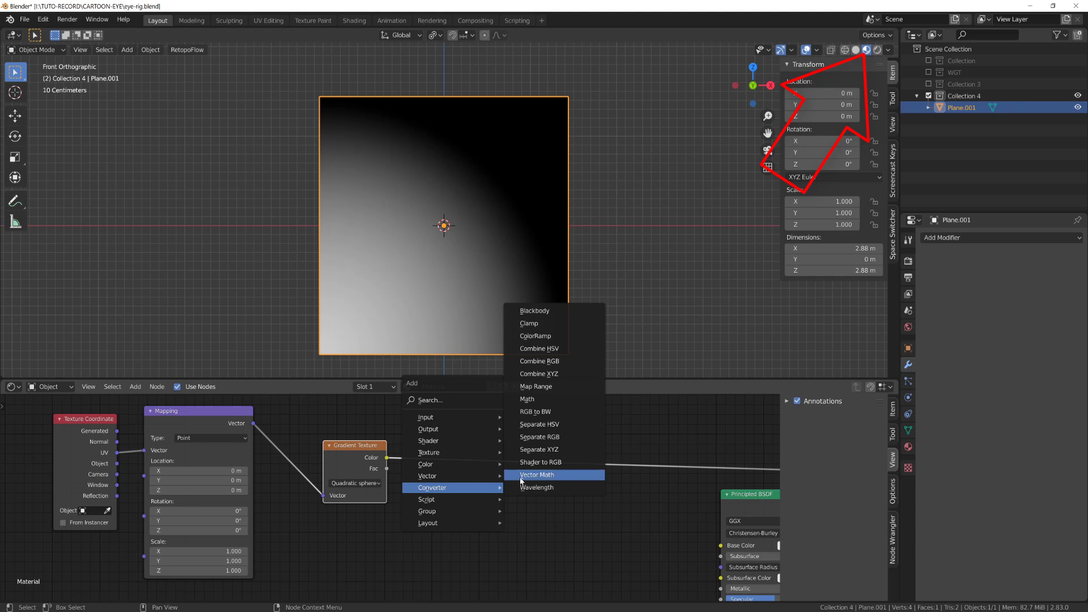
mouse_move(492, 488)
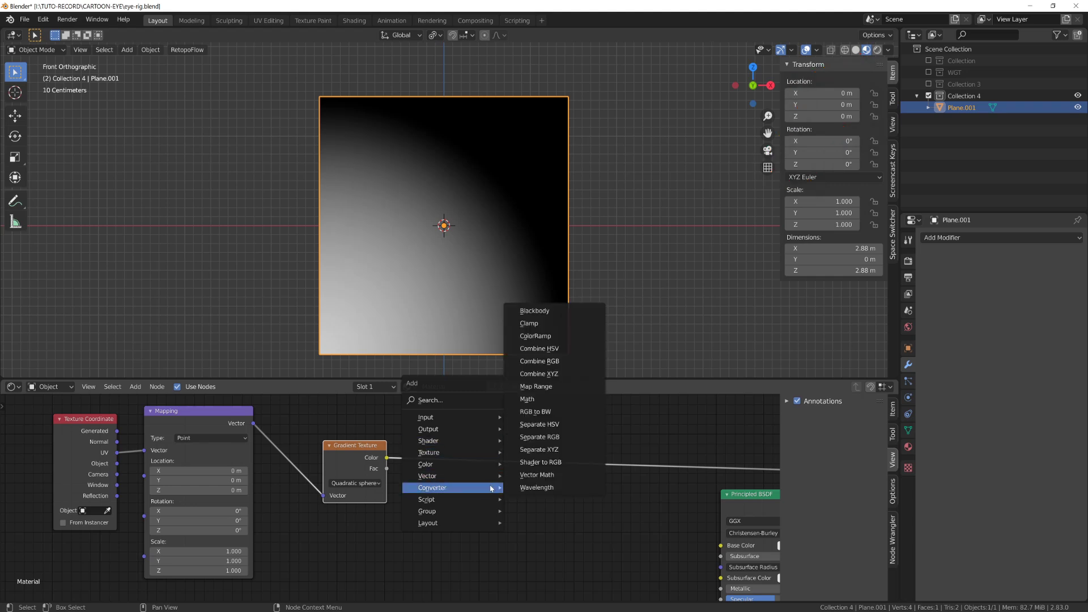
click(549, 386)
click(475, 512)
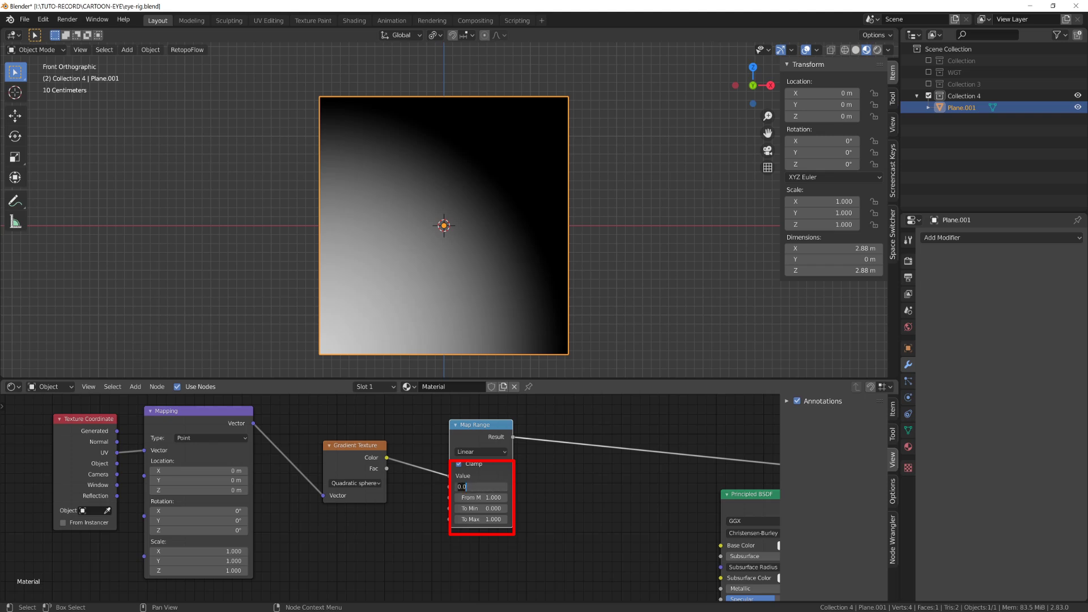
text(.5)
key(Return)
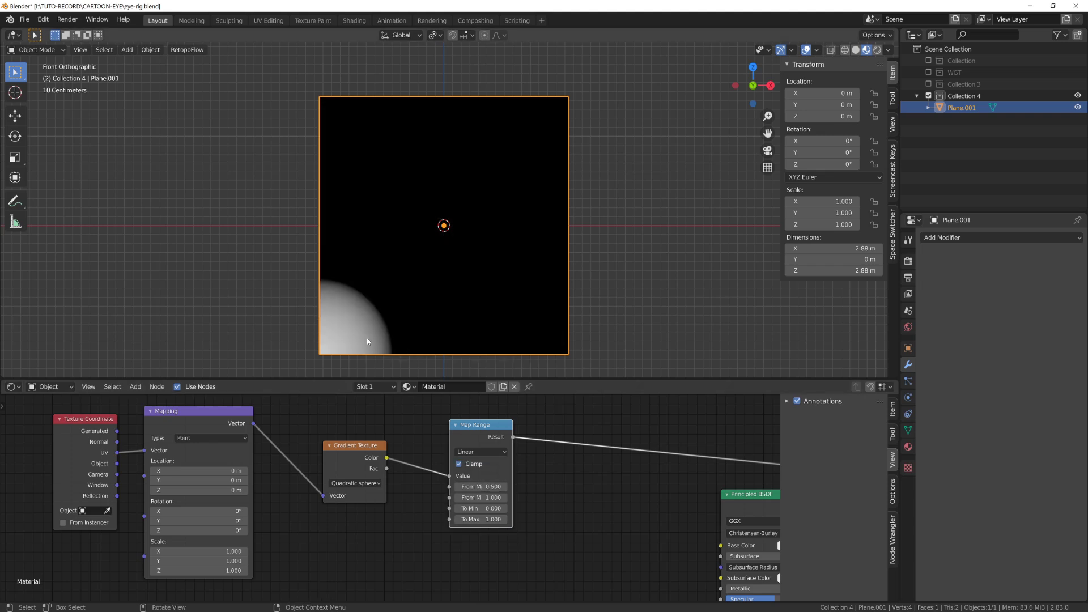
Step: Try offsetting the gradient with the Mapping node's location, about -0.46 m in X and -0.27 m in Y
scroll(327, 536, down, 2)
middle_drag(263, 524, 311, 526)
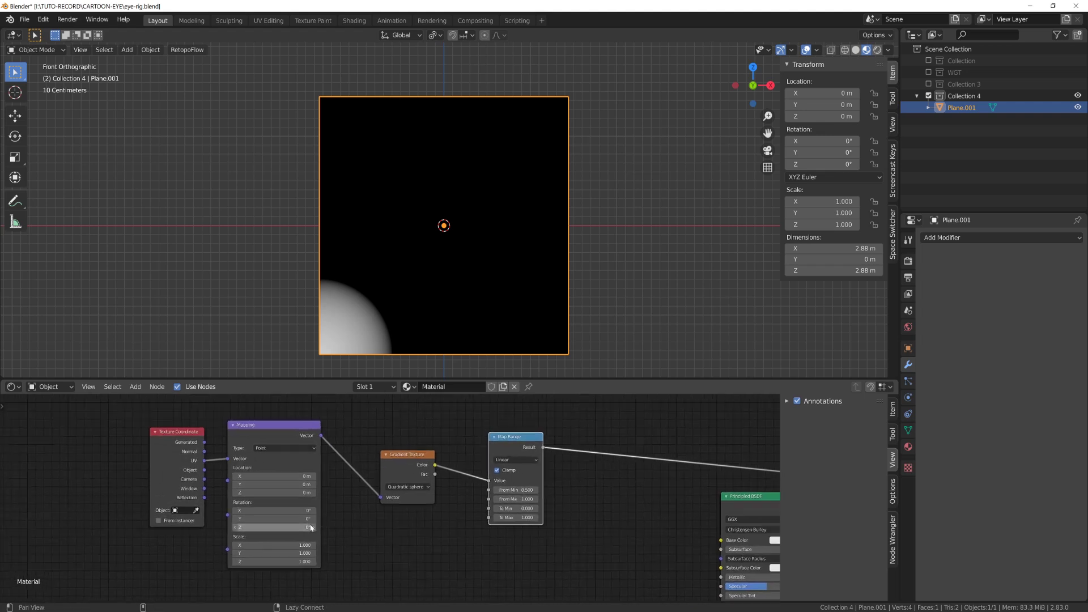
scroll(293, 516, up, 2)
mouse_move(250, 473)
mouse_down()
mouse_move(190, 473)
mouse_move(239, 482)
mouse_move(187, 483)
mouse_move(286, 473)
mouse_move(238, 472)
mouse_up()
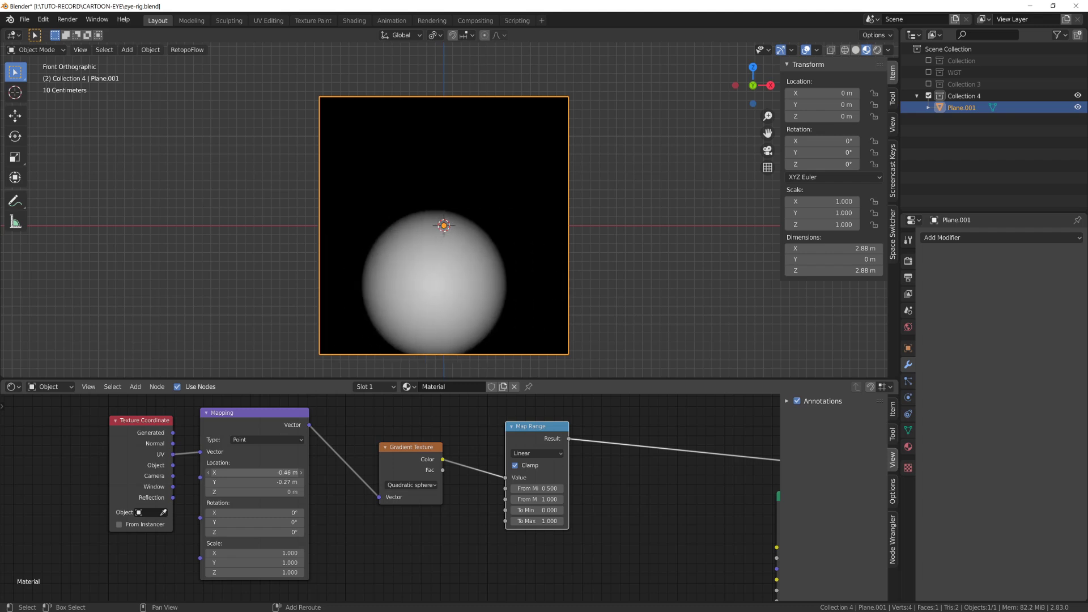
Step: Set the Mapping node's type to Texture and reset its X and Y location to 0 m
click(262, 441)
click(256, 462)
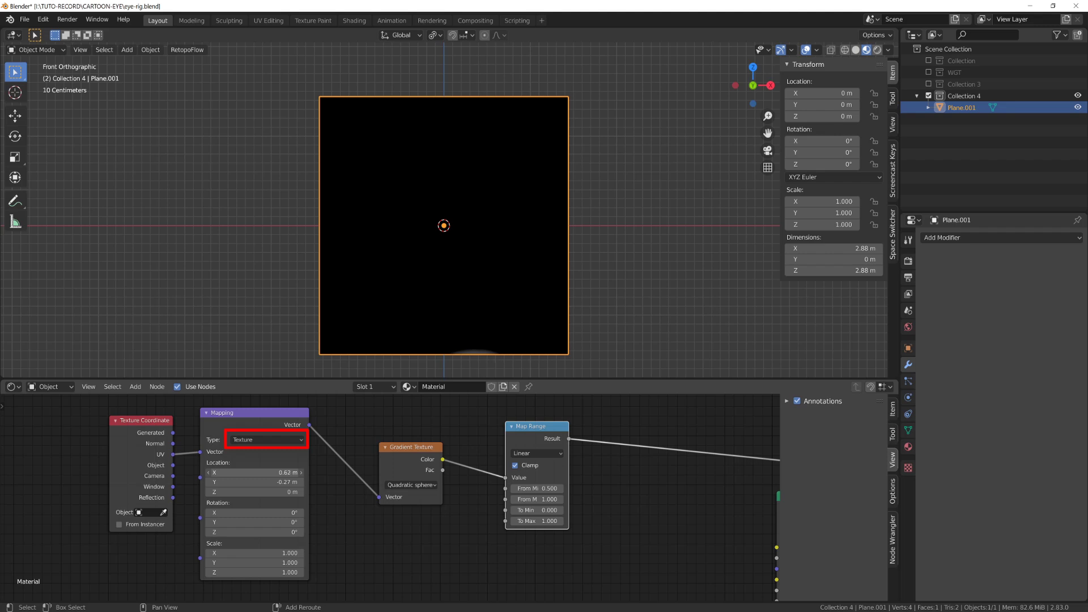
mouse_move(255, 482)
mouse_down()
mouse_move(329, 482)
mouse_move(241, 472)
mouse_move(282, 472)
mouse_move(264, 472)
mouse_up()
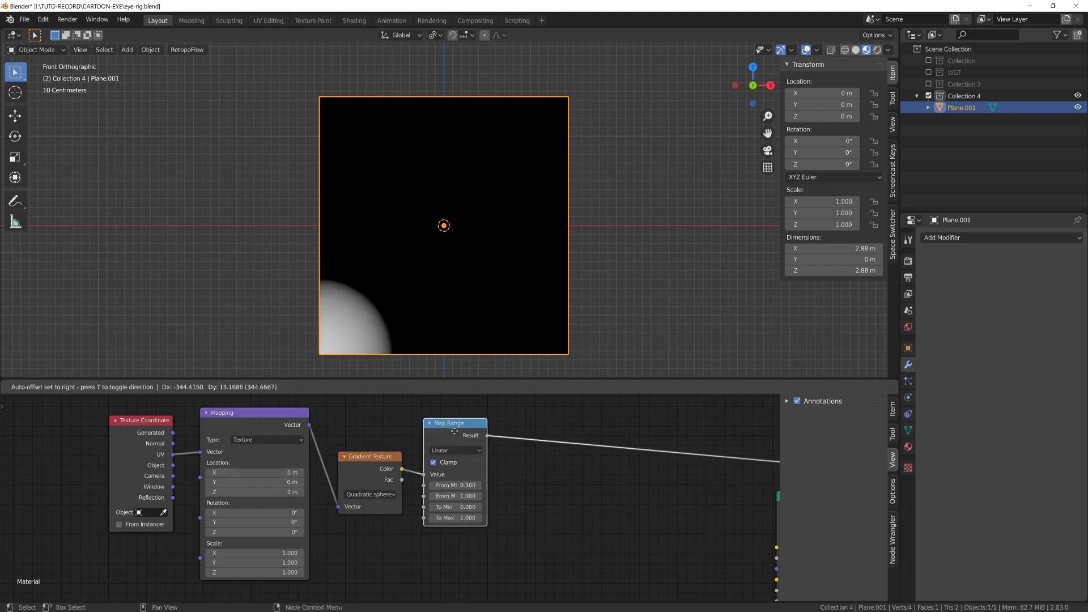
Step: Move the Map Range node closer to the gradient and insert a ColorRamp node between Map Range and the Viewer
click(454, 431)
middle_drag(561, 453, 413, 460)
key(shift+a)
mouse_move(400, 465)
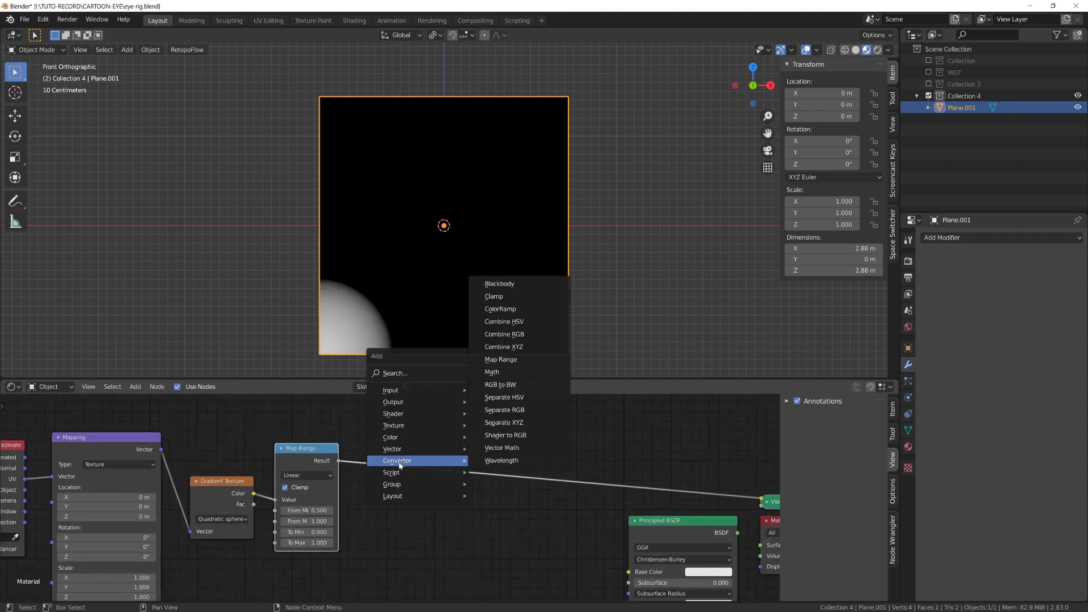
click(535, 309)
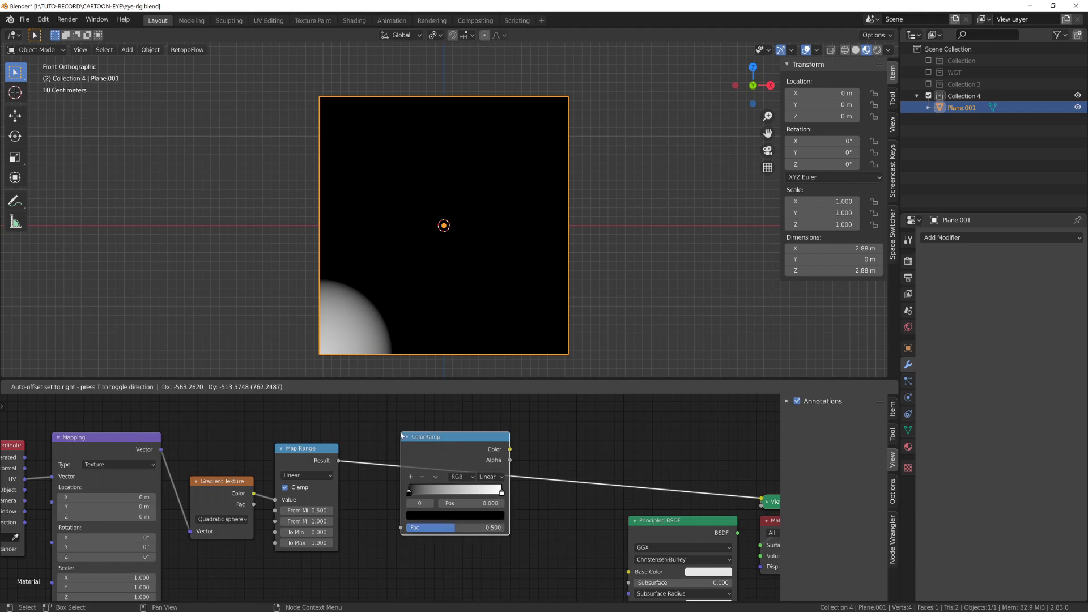
click(475, 515)
Step: Color the ramp for the eye with off-white, a black ring, light blue, a deeper blue stop at 0.558 and black for the pupil
scroll(475, 520, up, 4)
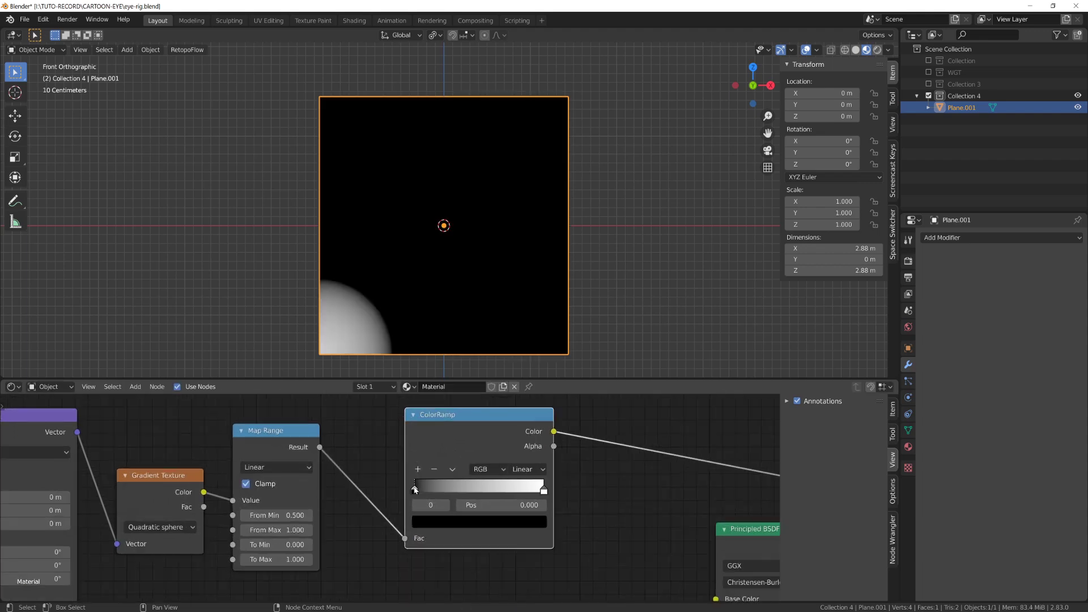
drag(414, 490, 426, 490)
click(472, 522)
click(524, 335)
click(460, 399)
drag(539, 504, 528, 507)
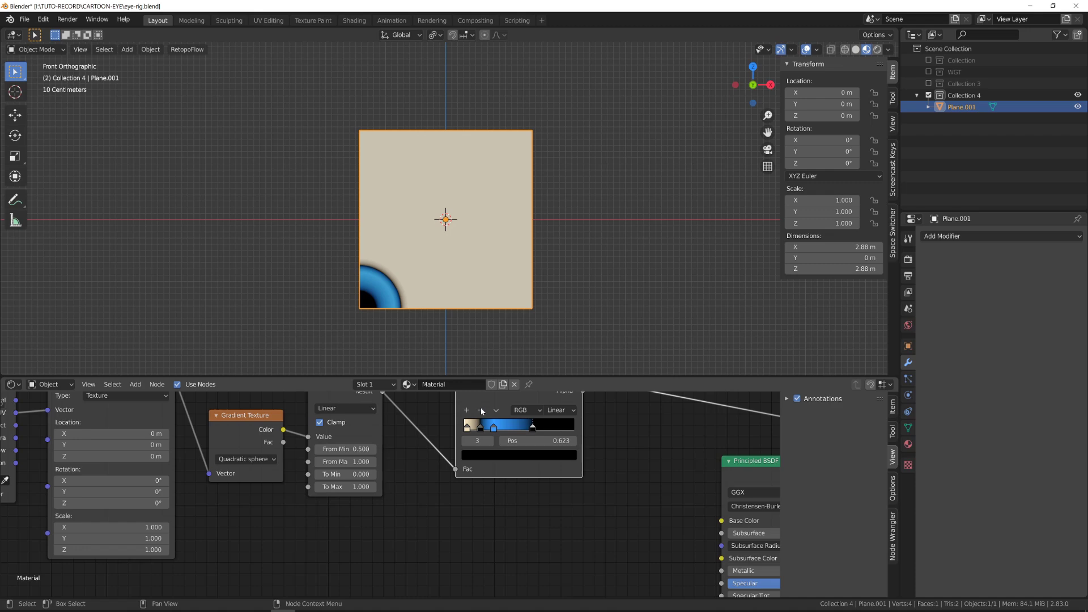
click(519, 455)
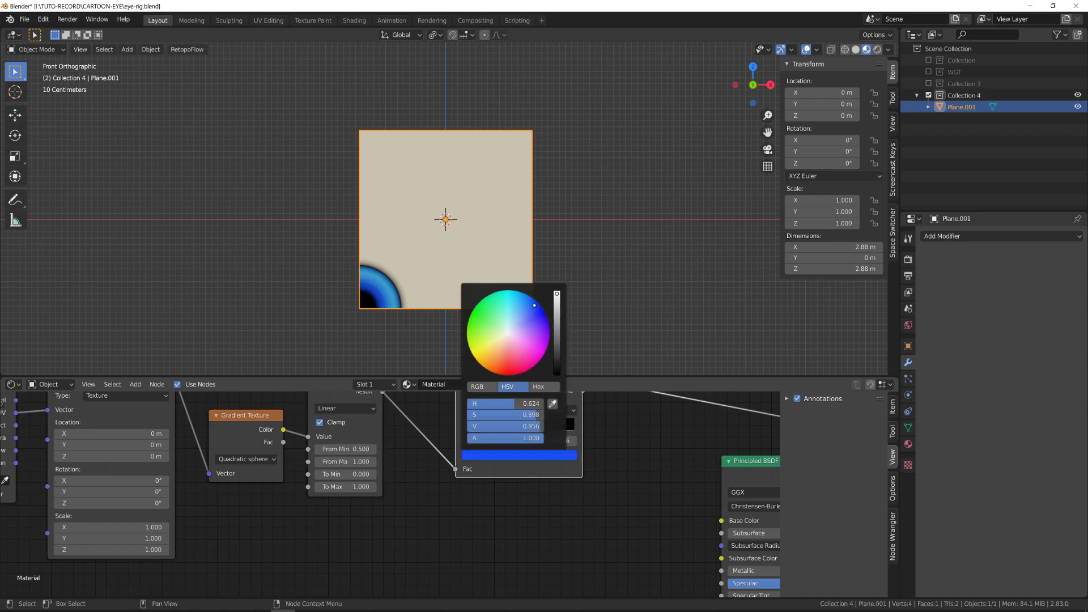
click(533, 428)
Step: Set the Mapping node's X and Y location to 0.5 m to center the eye on the plane
text(0)
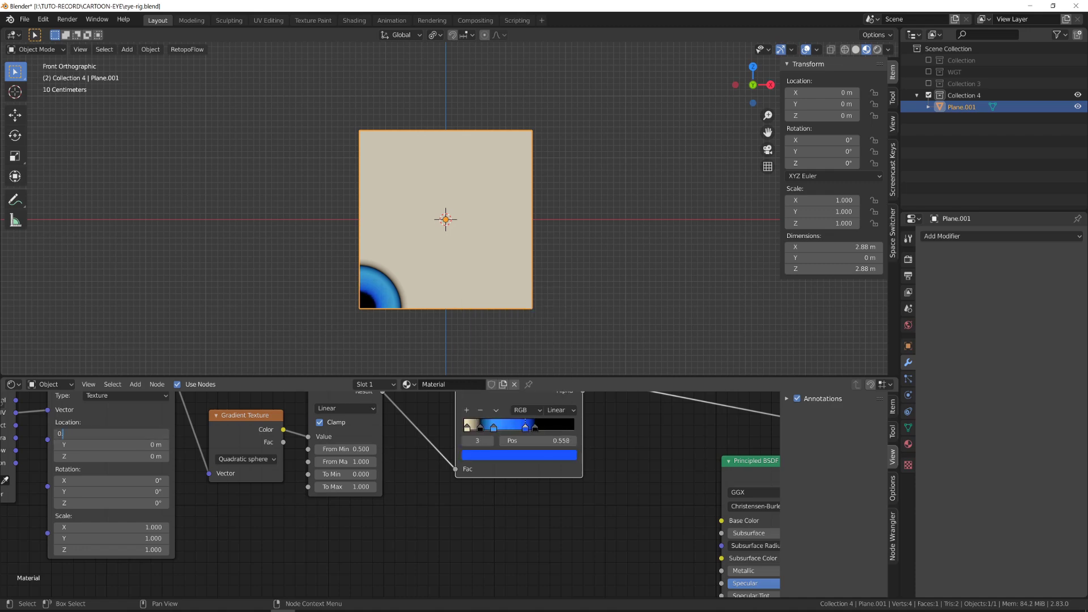
text(.5)
key(Tab)
text(0.5)
key(Return)
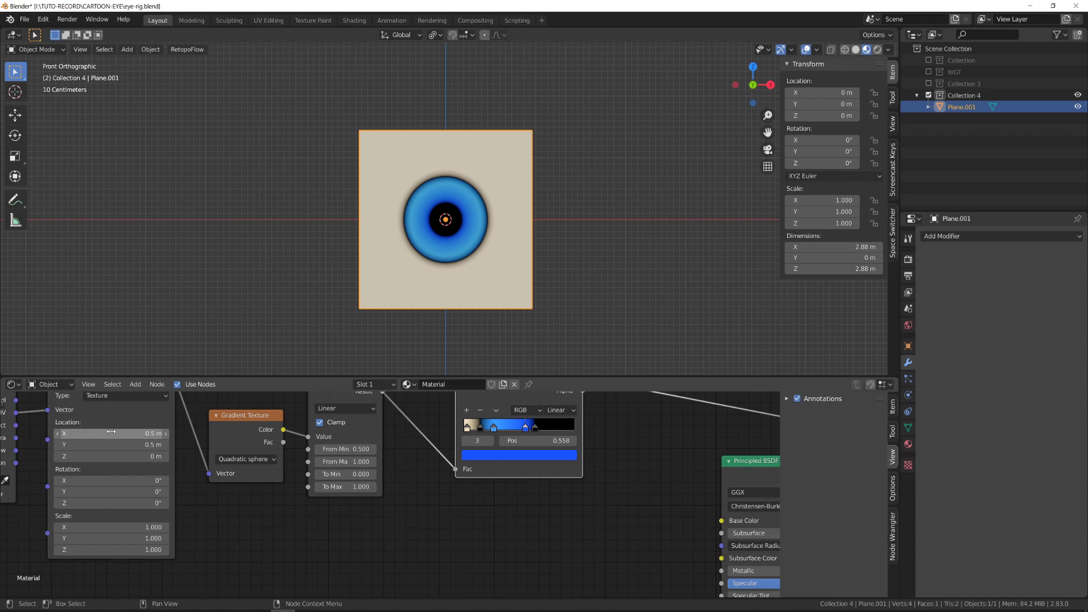
Step: Move the ColorRamp node closer to Map Range and enlarge the iris by setting Map Range's From Min to 0.340
scroll(515, 510, down, 2)
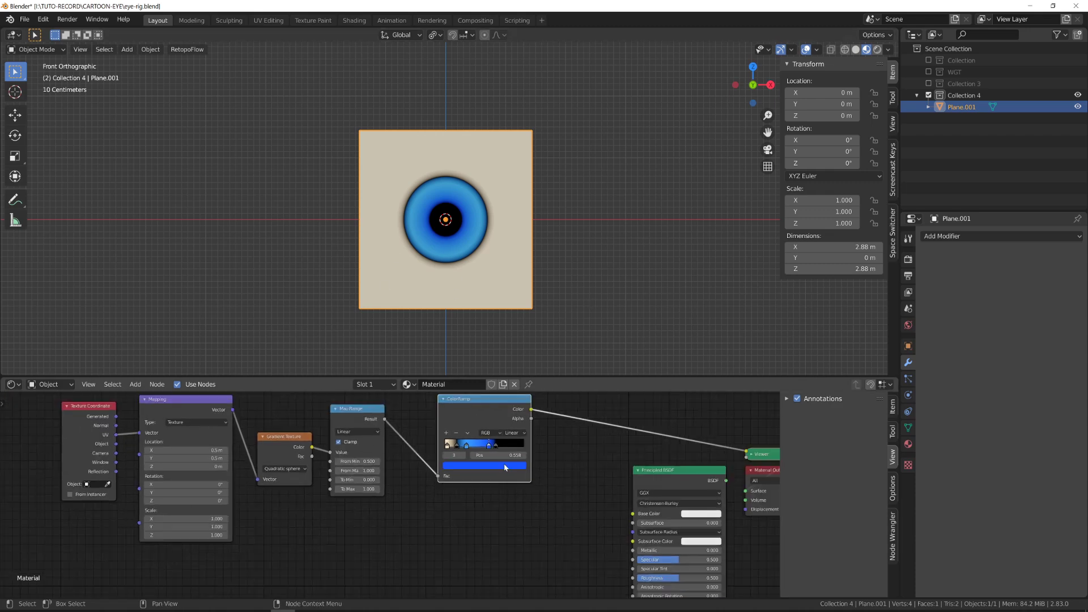
drag(492, 409, 453, 421)
drag(357, 461, 379, 461)
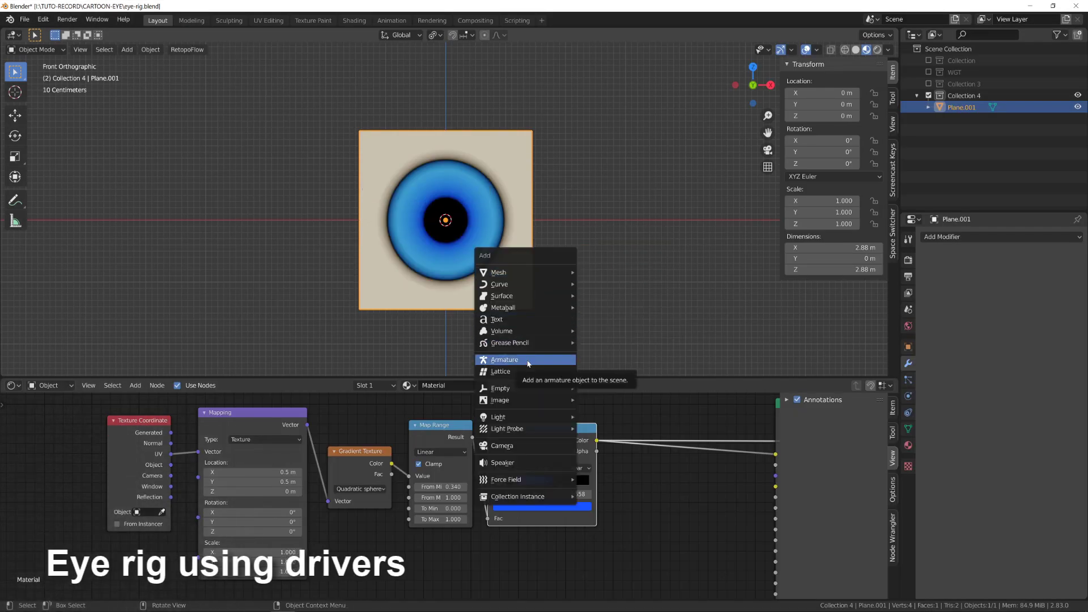
Step: Add an armature at the origin and set it to display In Front of the eye plane
click(505, 360)
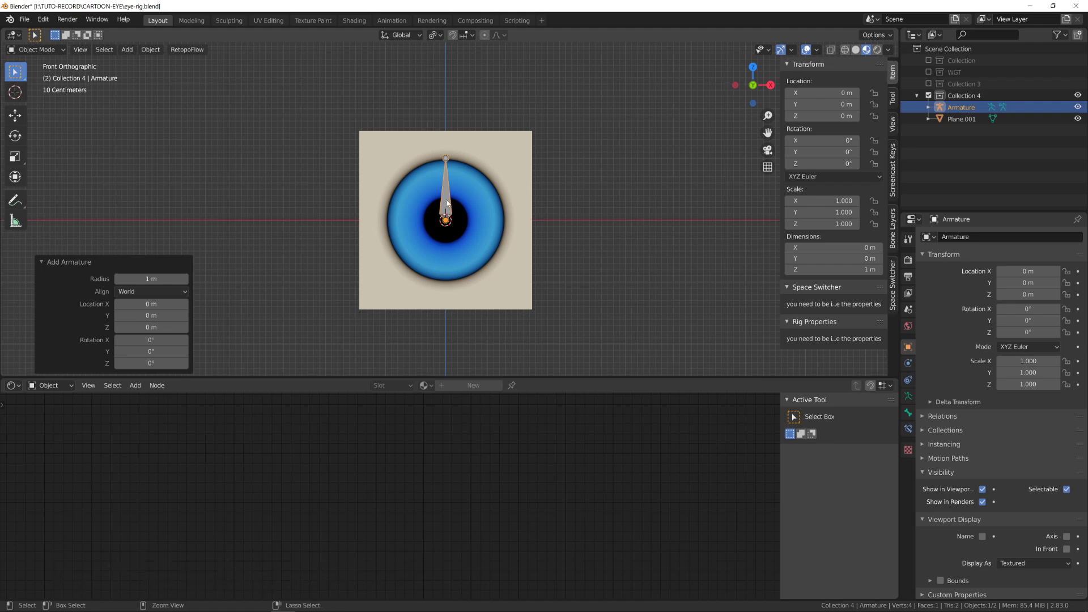
key(ctrl+Tab)
click(907, 397)
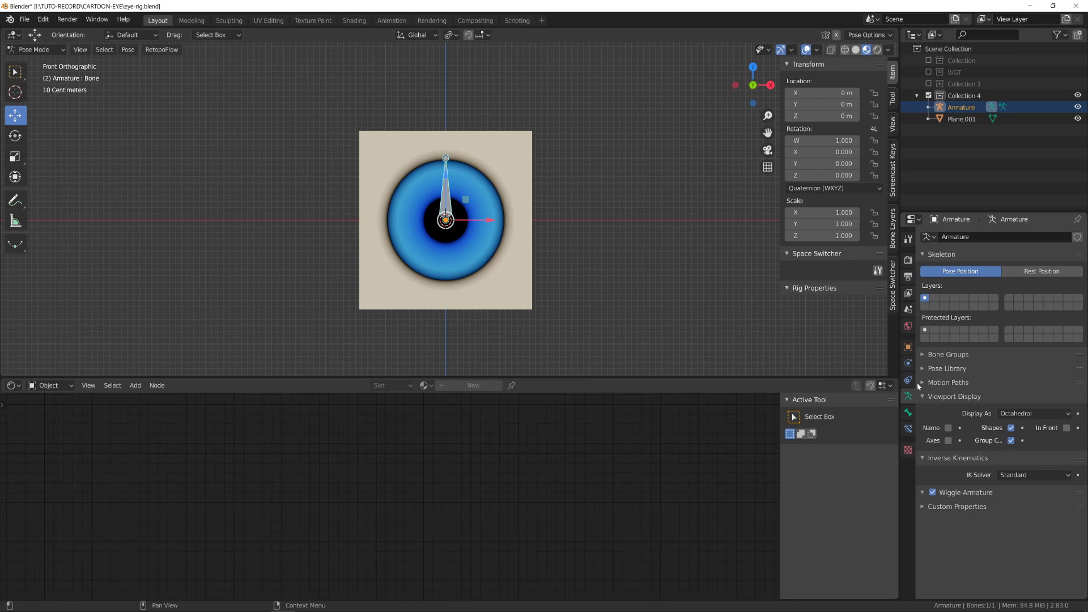
click(909, 348)
click(1050, 563)
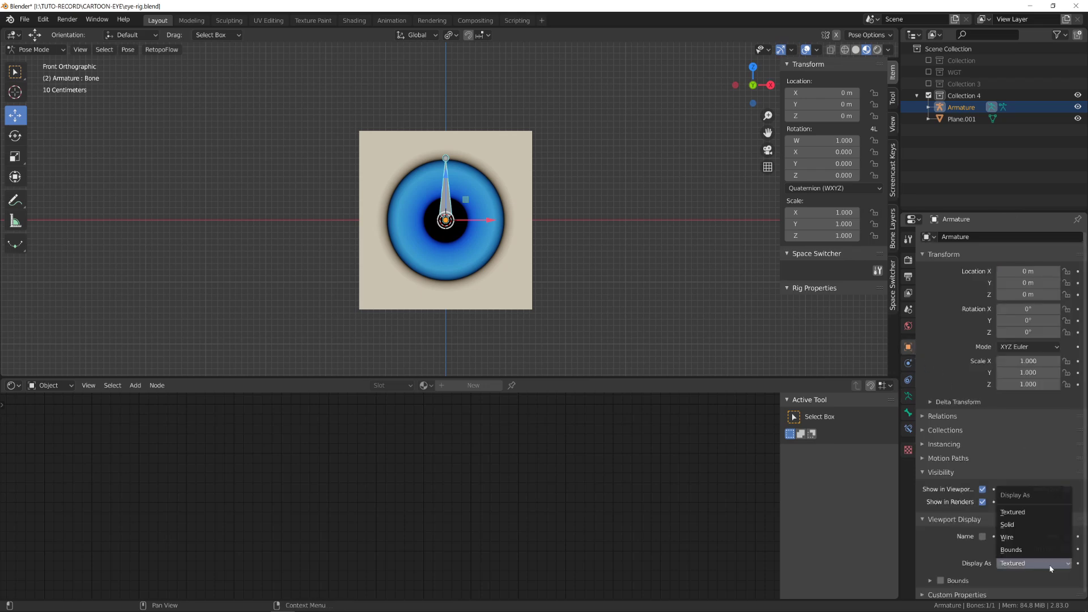
click(1028, 539)
click(907, 396)
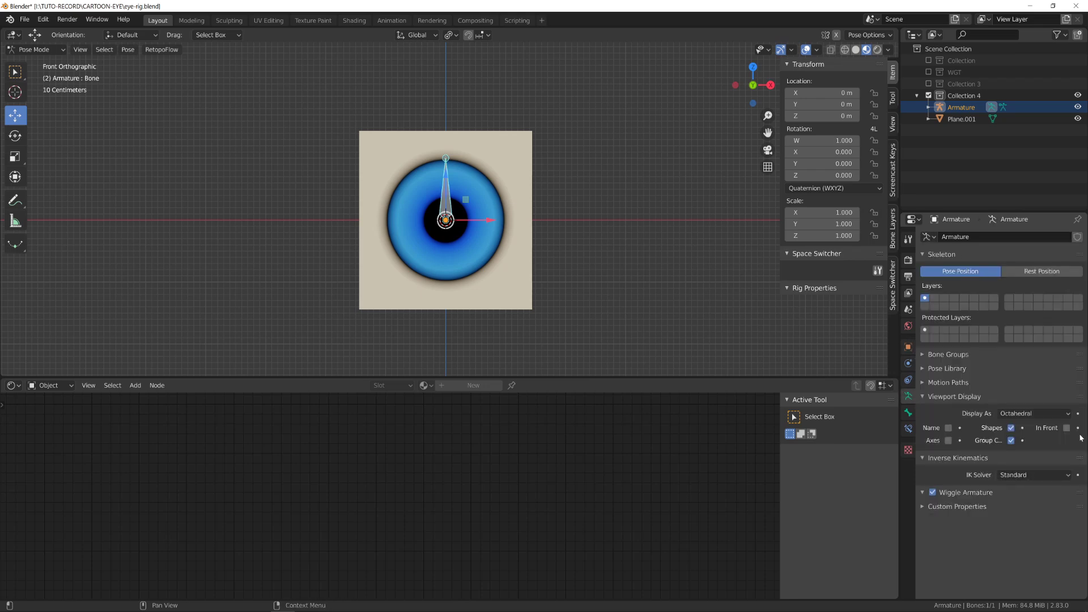
scroll(588, 304, up, 2)
Step: Snap the bone's tail to the 3D cursor and move it about 0.9 m along Y behind the plane
key(Tab)
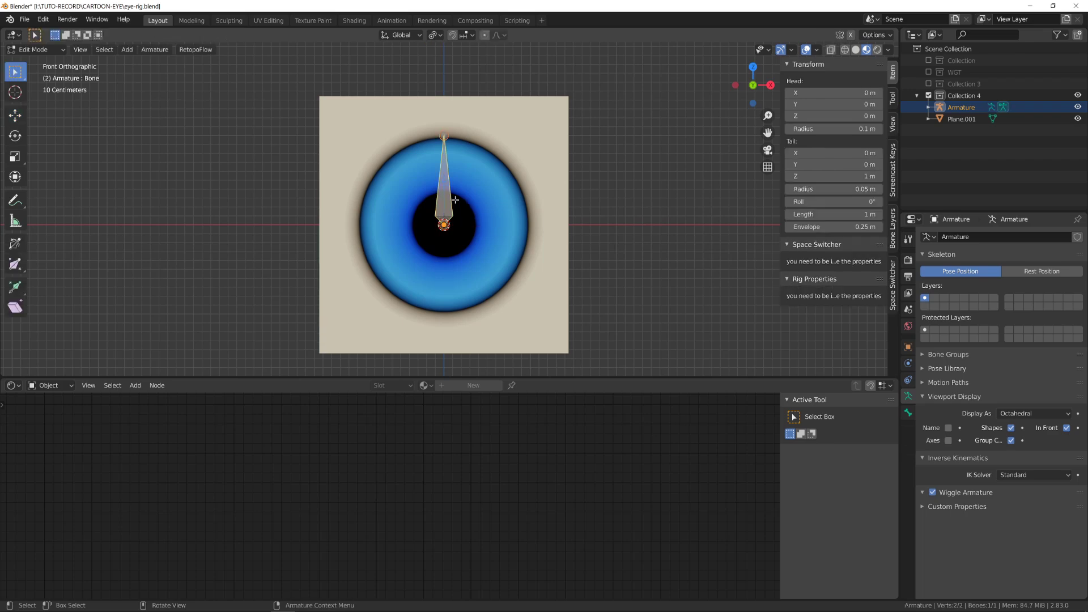
key(shift+s)
click(437, 97)
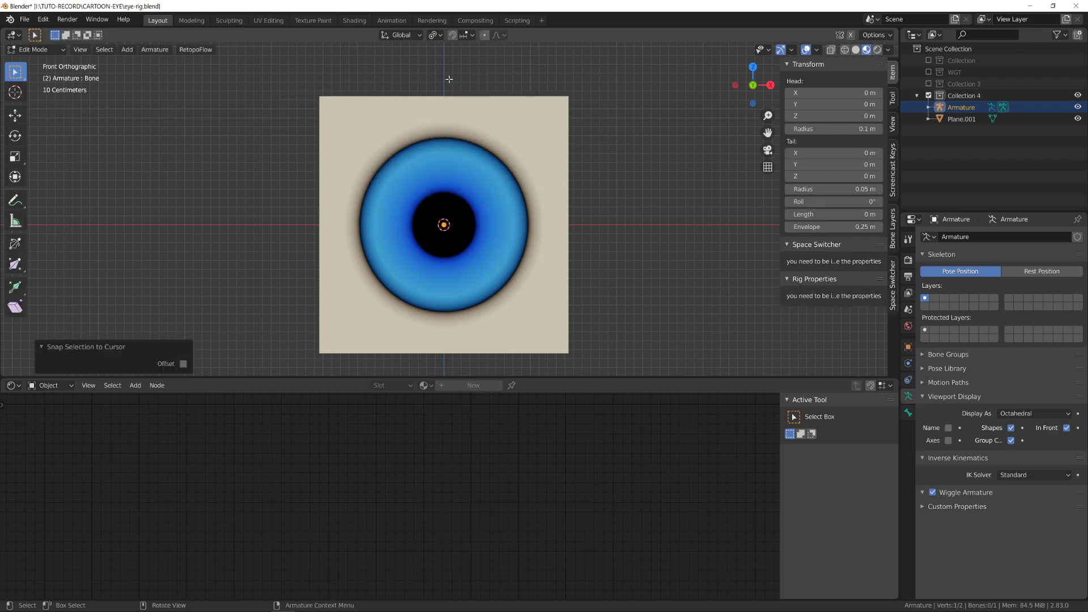
key(KP_3)
key(y)
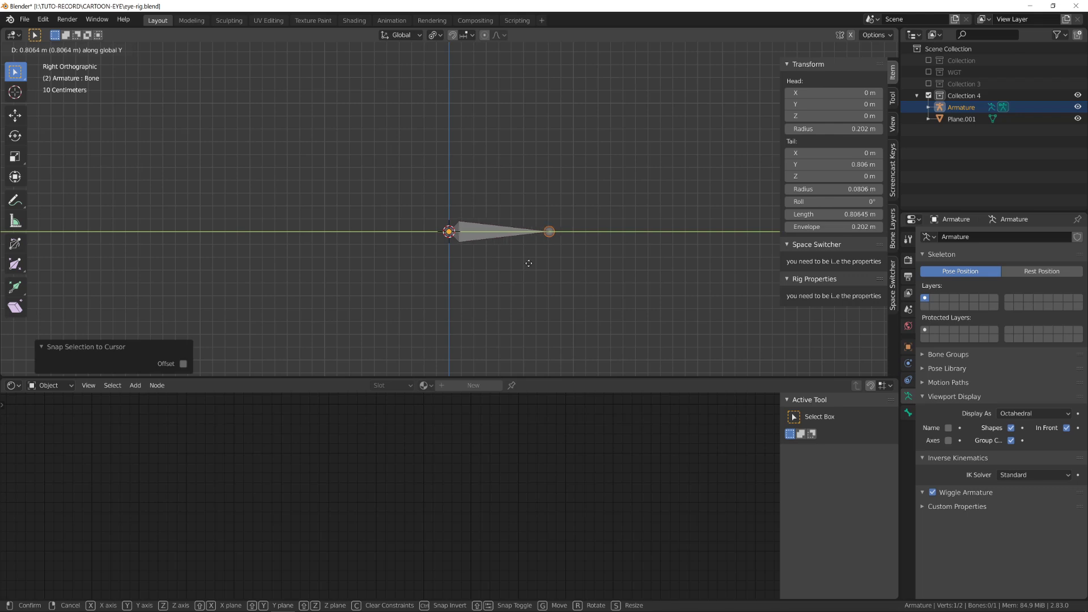
click(537, 262)
click(517, 232)
middle_drag(510, 231, 551, 248)
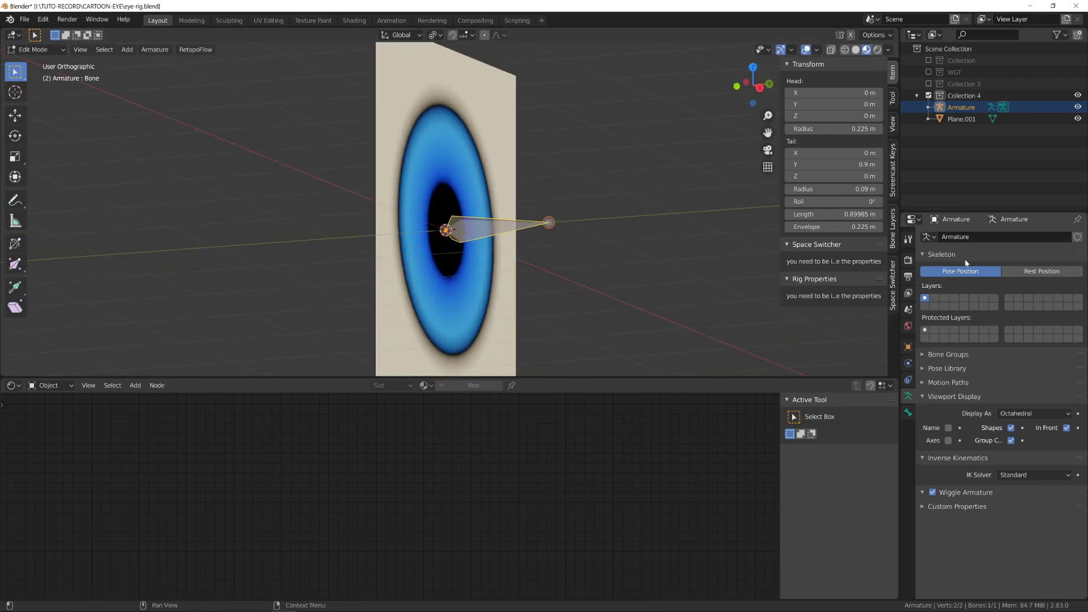
Step: Rename the bone as root and turn on the armature's Name and Axes display
click(909, 412)
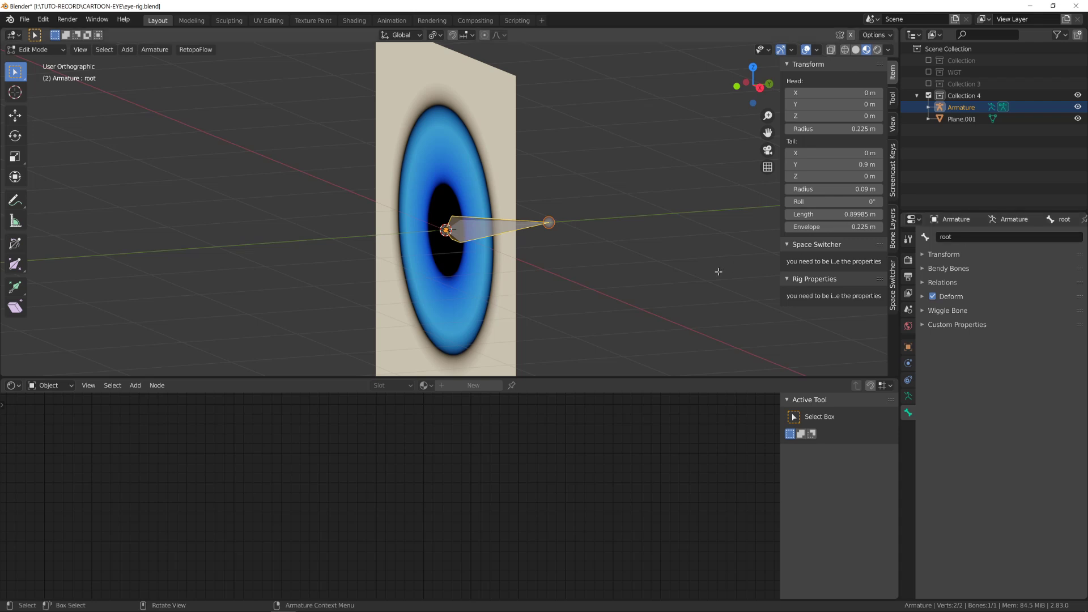
click(907, 396)
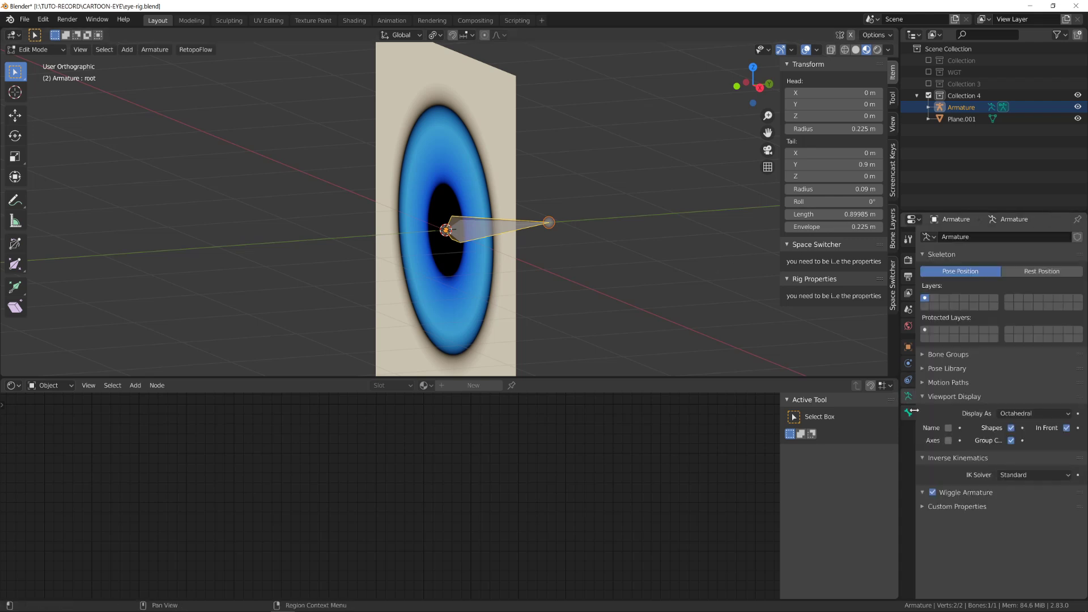
click(949, 440)
key(KP_1)
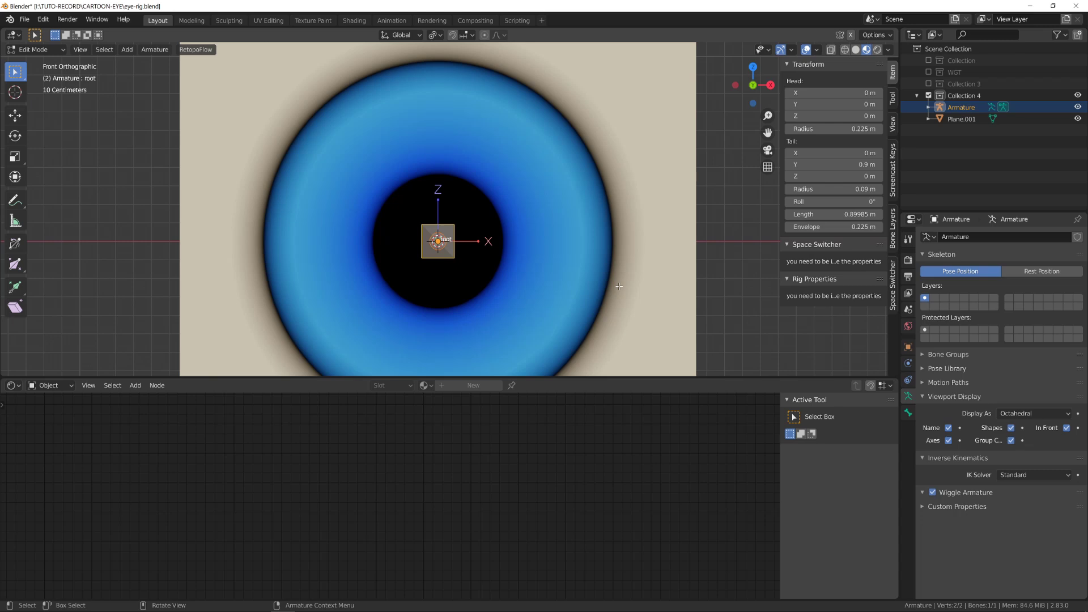
Step: Duplicate the root bone in place, scale the copy to about 0.627 and name it ctrl-eye
key(KP_3)
middle_drag(618, 286, 591, 231)
key(ctrl+Tab)
key(Tab)
key(shift+d)
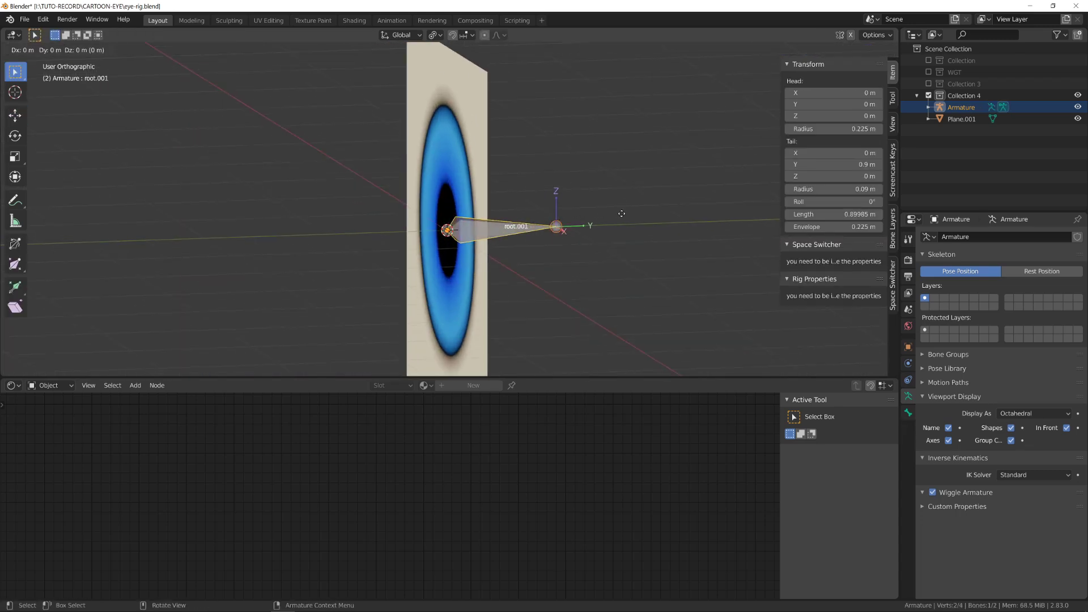
click(557, 222)
click(908, 412)
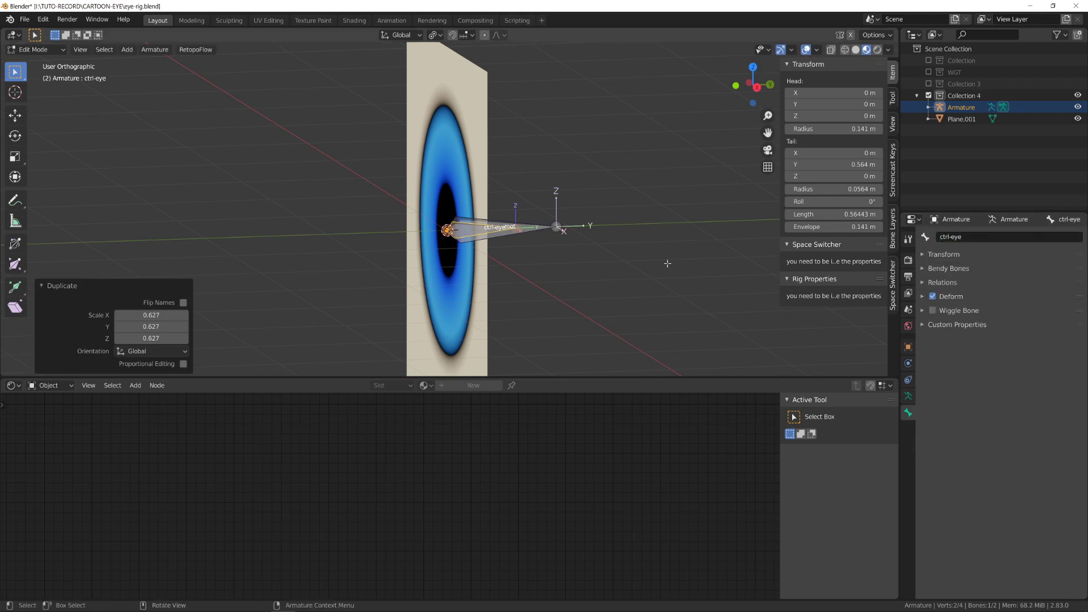
Step: Parent the ctrl-eye bone to the root bone and switch the armature to Pose Mode
shift+click(530, 231)
key(ctrl+p)
click(529, 232)
key(Tab)
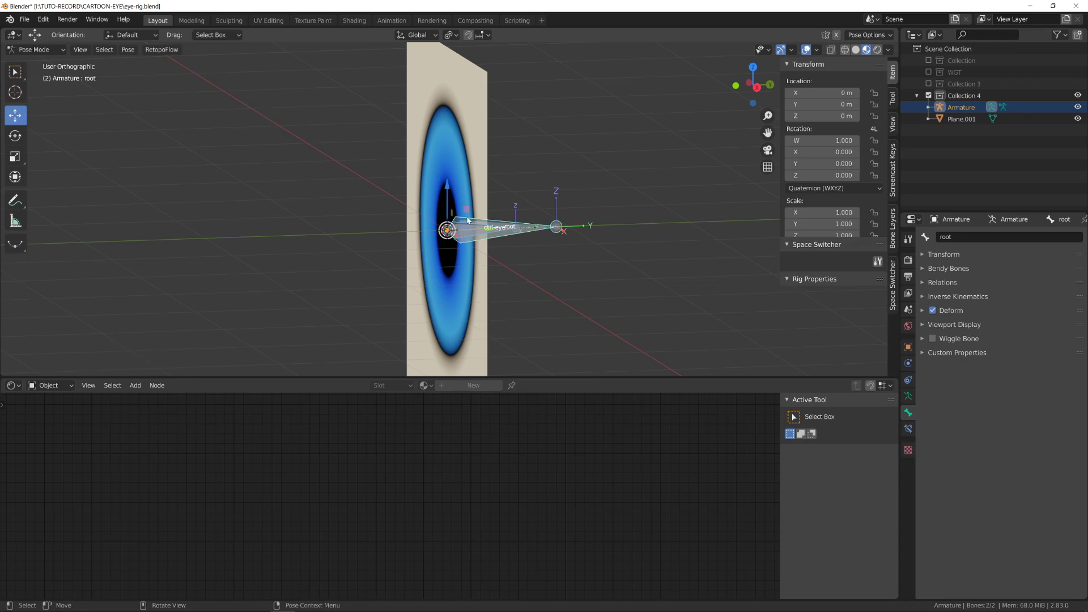
Step: Parent the eye plane to the armature's root bone using the Bone parent type
click(477, 179)
key(ctrl+Tab)
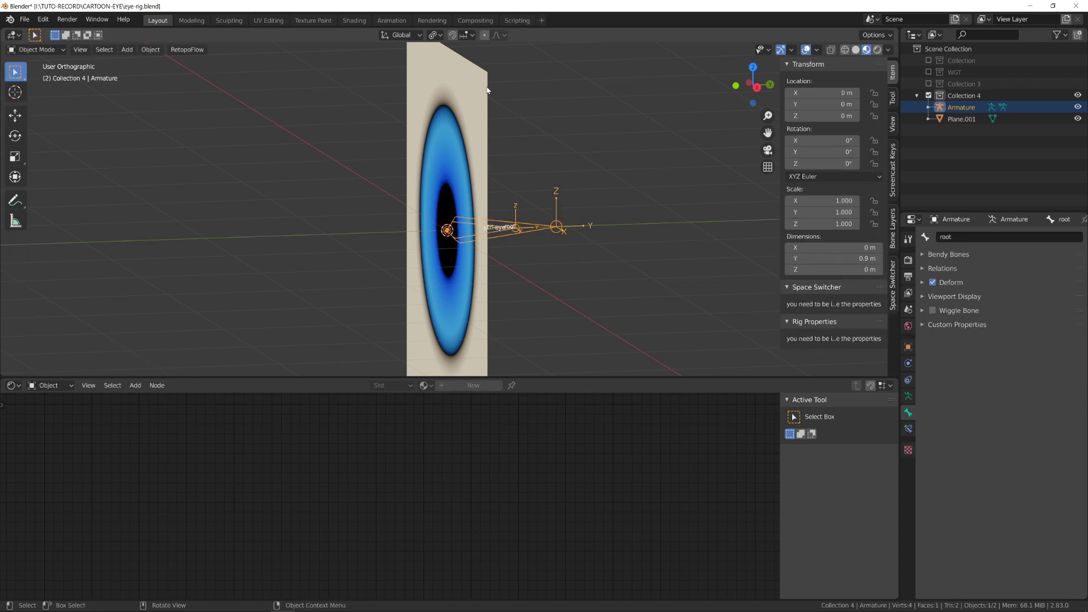
click(486, 91)
shift+click(533, 228)
key(ctrl+Tab)
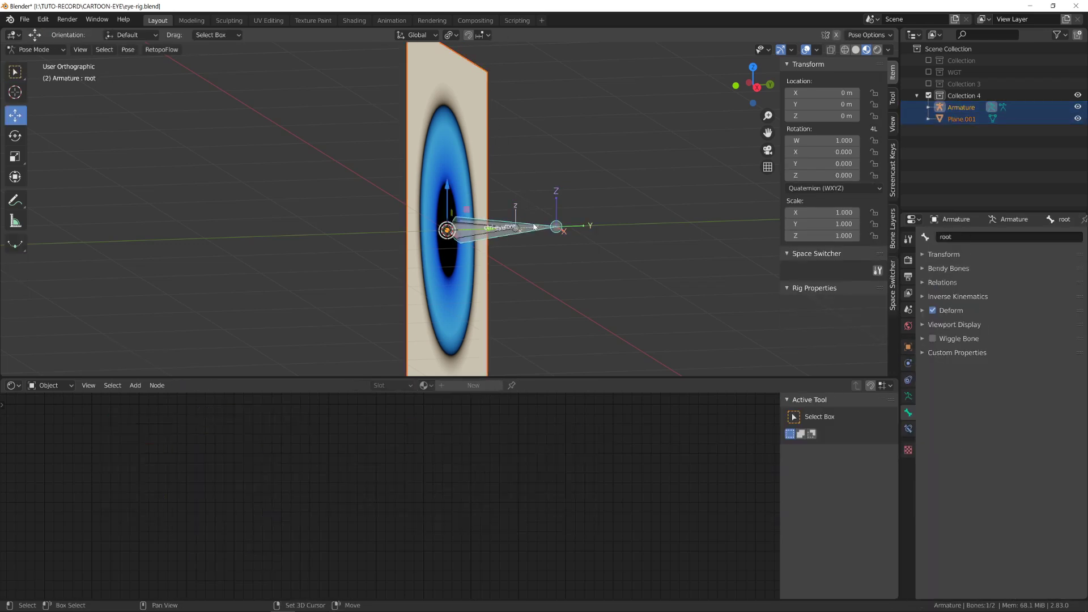
key(ctrl+p)
click(467, 276)
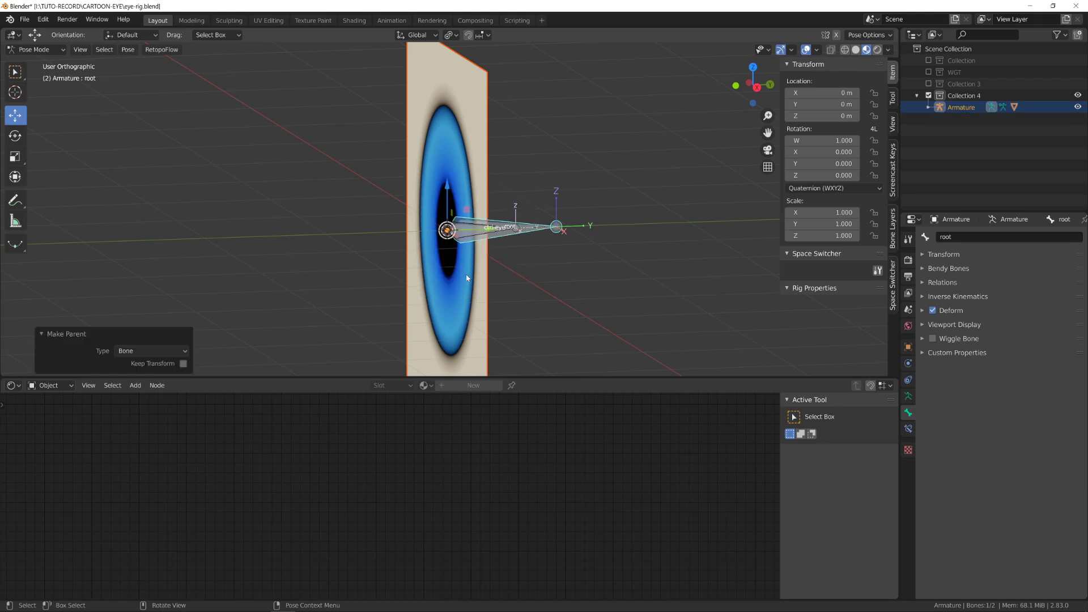
Step: Test the parenting by trial-moving the root bone and the ctrl-eye bone, cancelling each move
click(526, 237)
middle_drag(526, 237, 570, 253)
key(g)
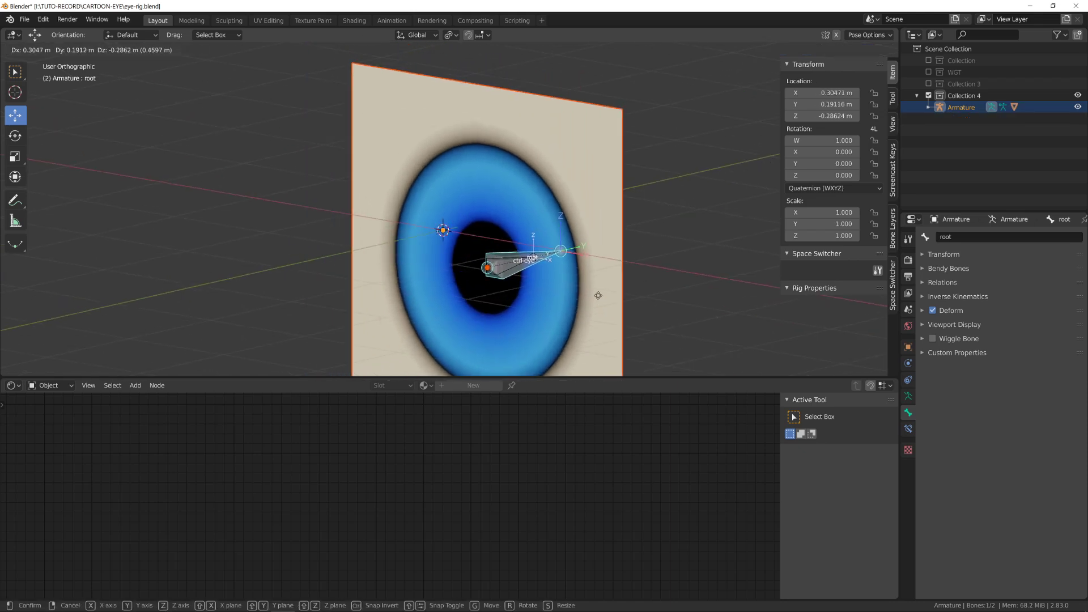
right_click(556, 275)
middle_drag(503, 255, 463, 232)
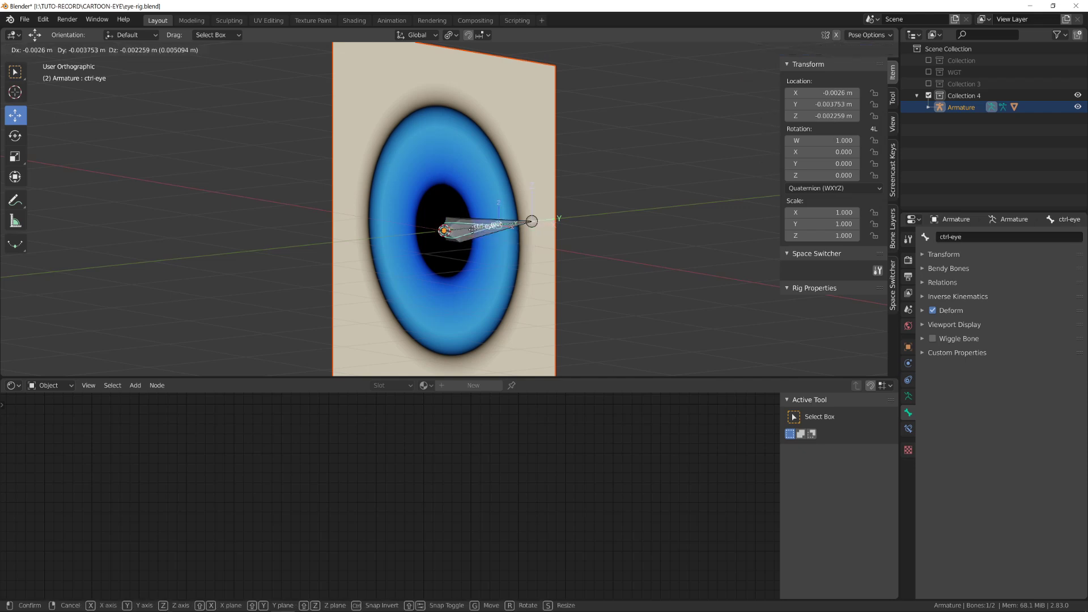
right_click(505, 174)
Step: Select the eye plane in Object Mode and pin its material node tree in the Shader Editor
key(KP_1)
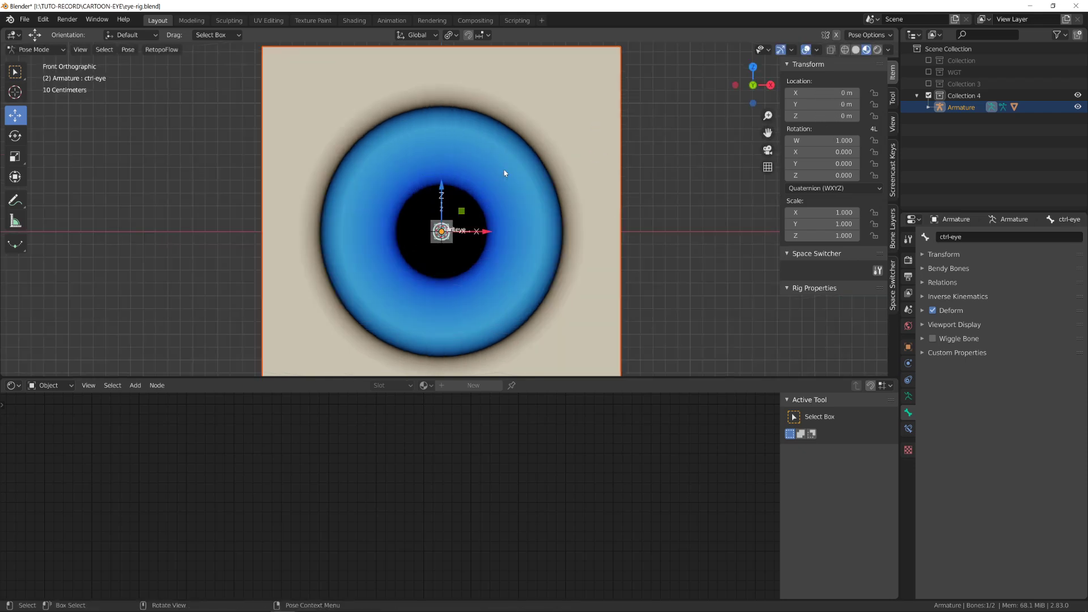
middle_drag(505, 173, 626, 239)
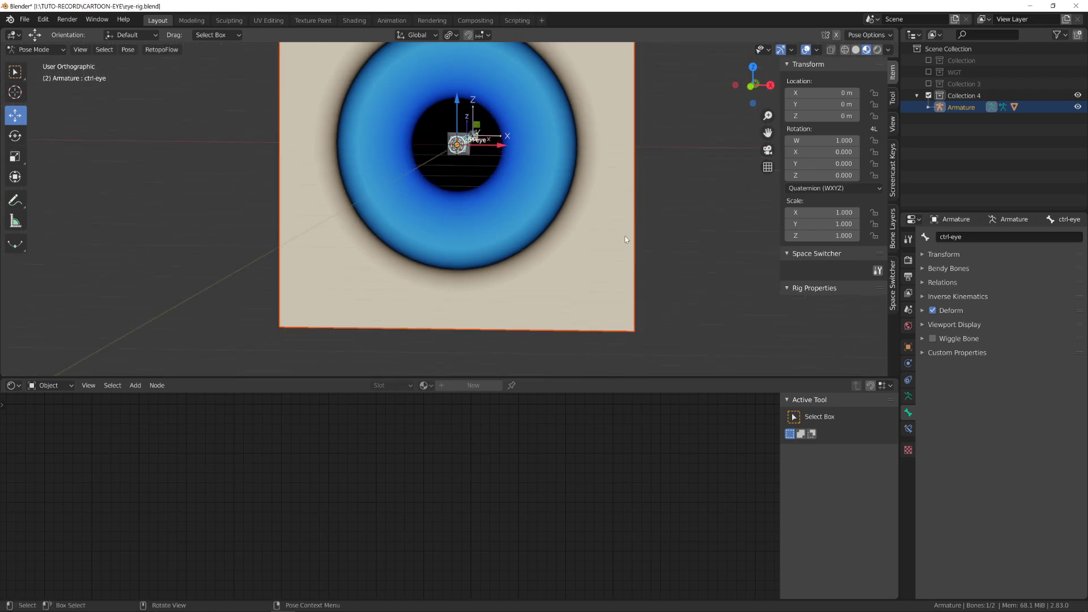
key(ctrl+Tab)
click(634, 236)
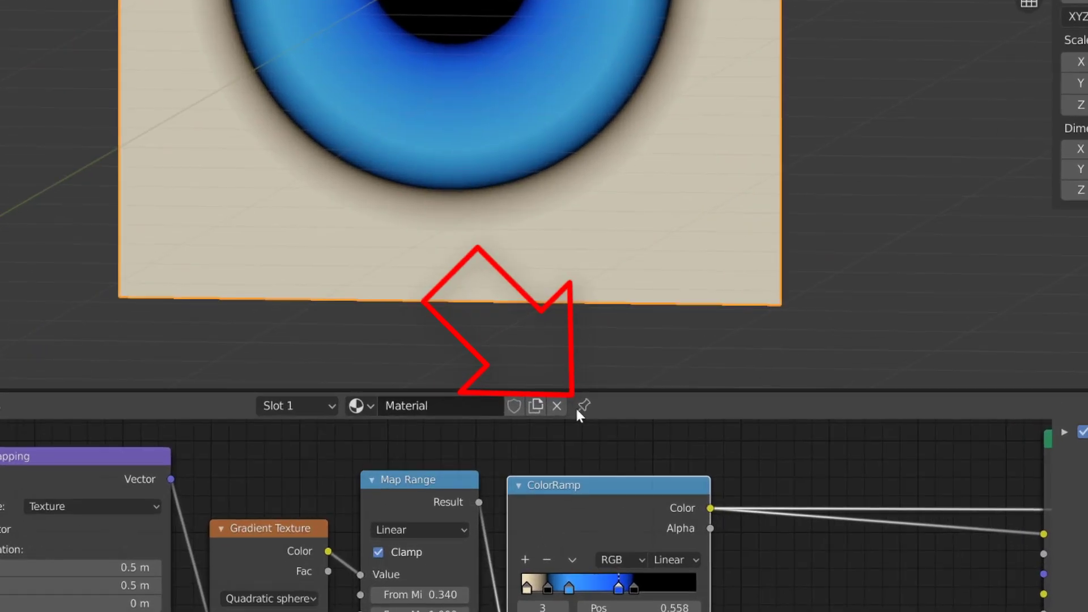
click(578, 407)
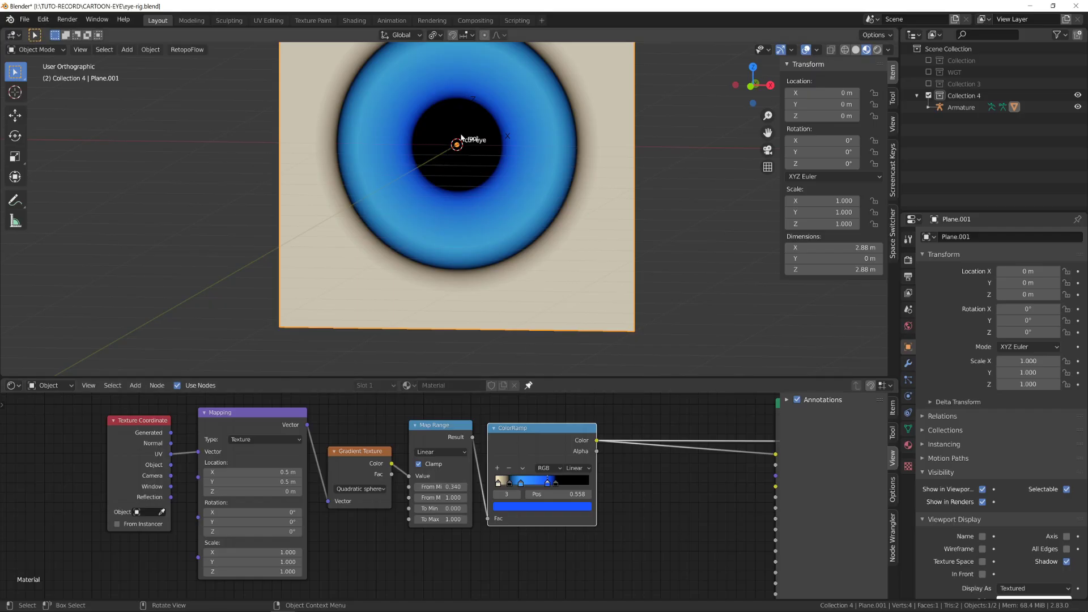
Step: Select the ctrl-eye bone in Pose Mode and add a driver to the Mapping node's X location
click(462, 138)
key(ctrl+Tab)
click(465, 142)
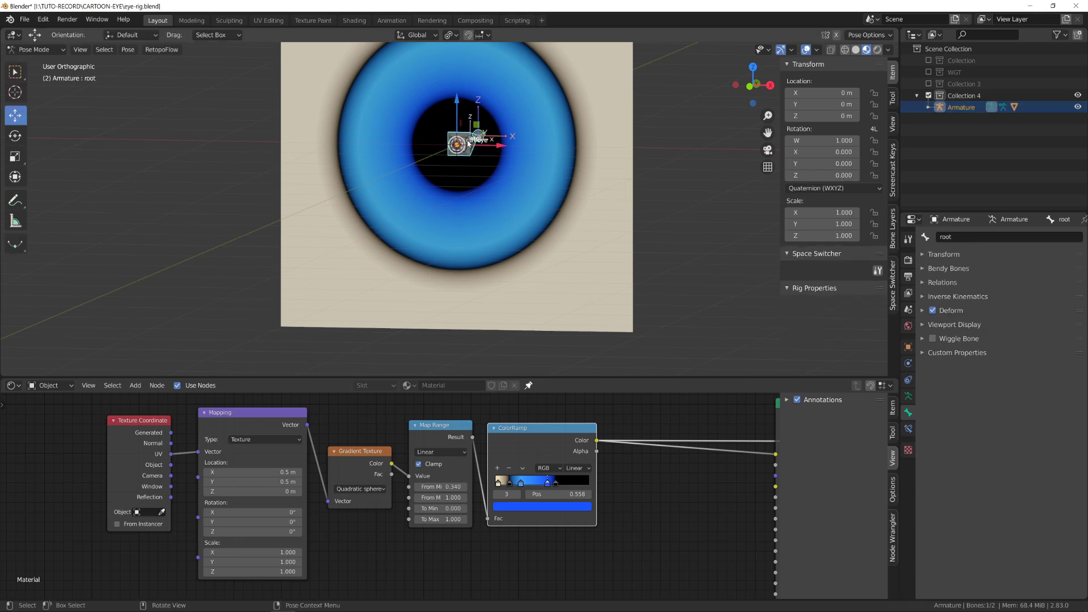
click(468, 143)
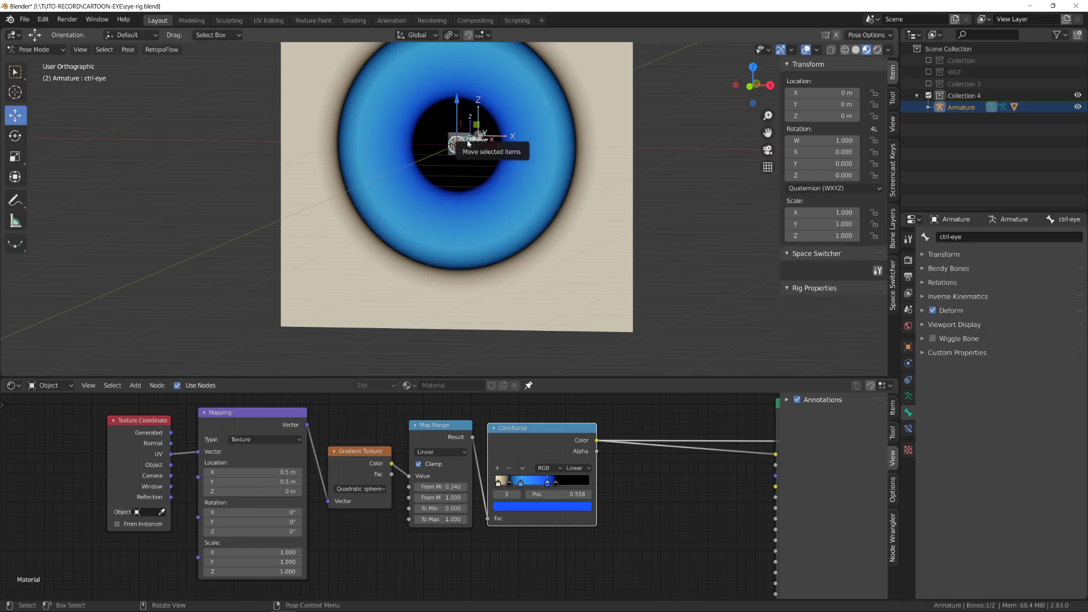
right_click(267, 475)
click(246, 432)
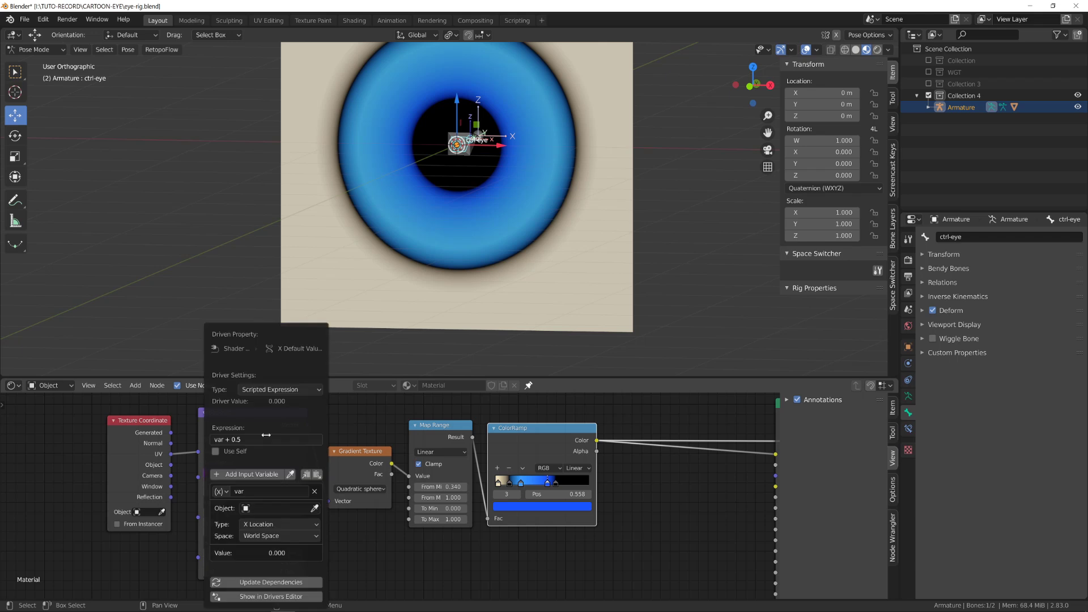
Step: Configure the X location driver as a Scripted Expression with the expression var and Use Self turned off
click(263, 377)
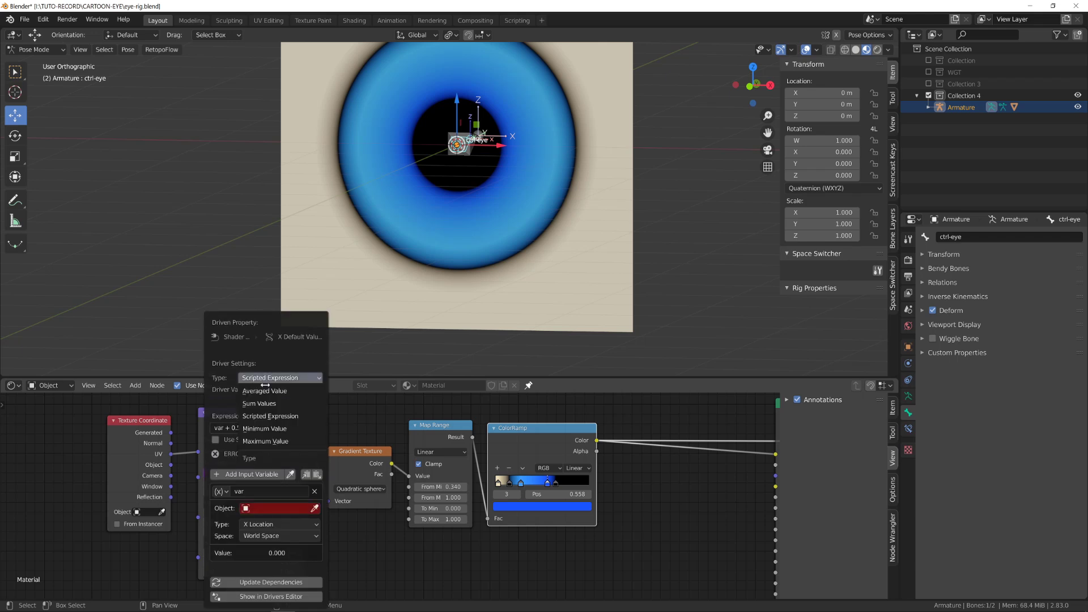
click(256, 415)
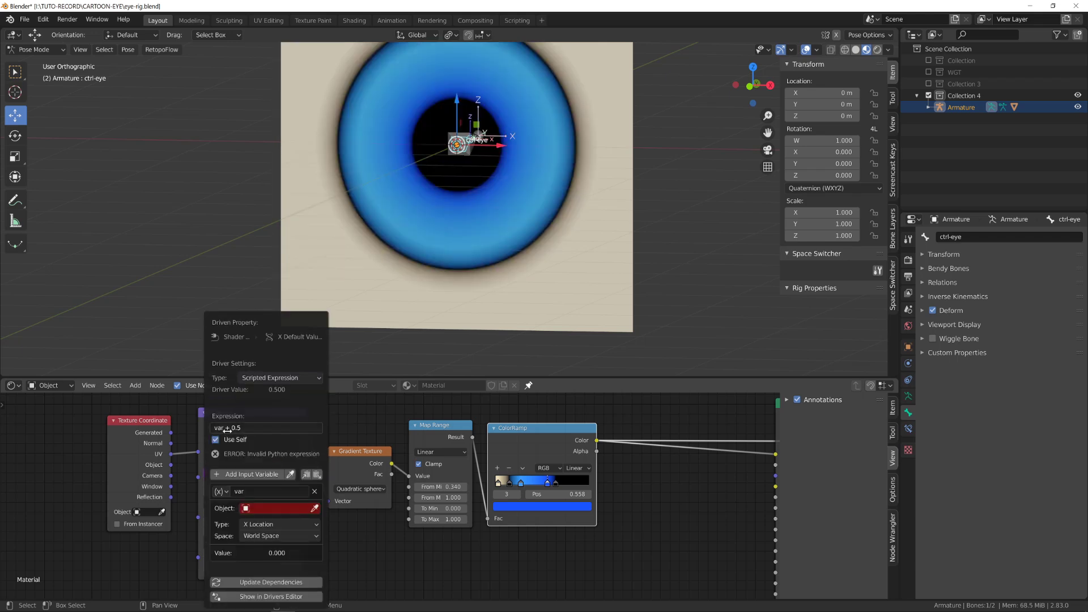
key(BackSpace)
key(Return)
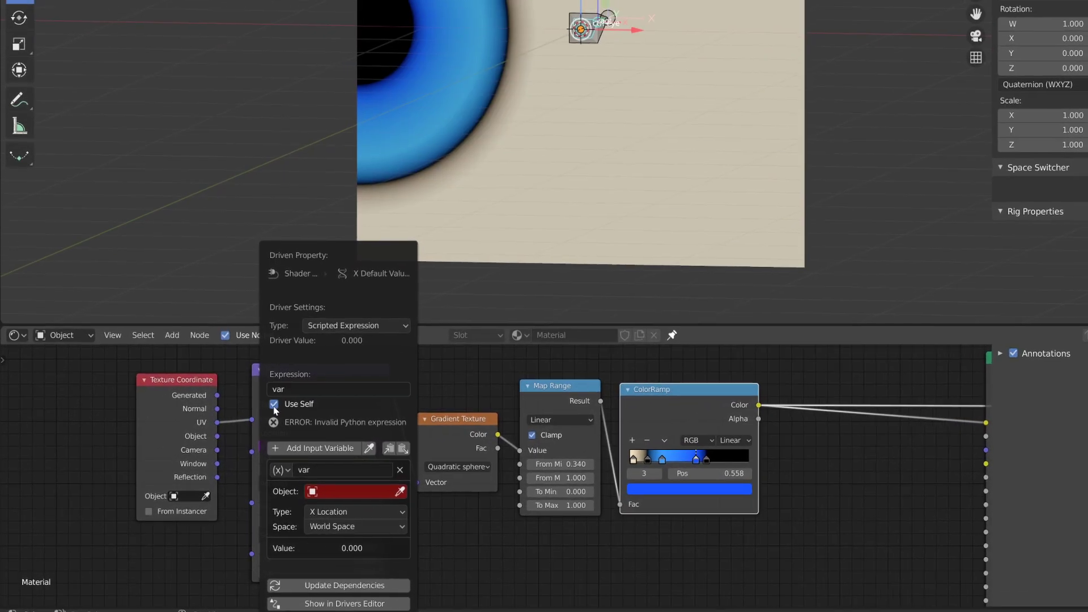
click(215, 439)
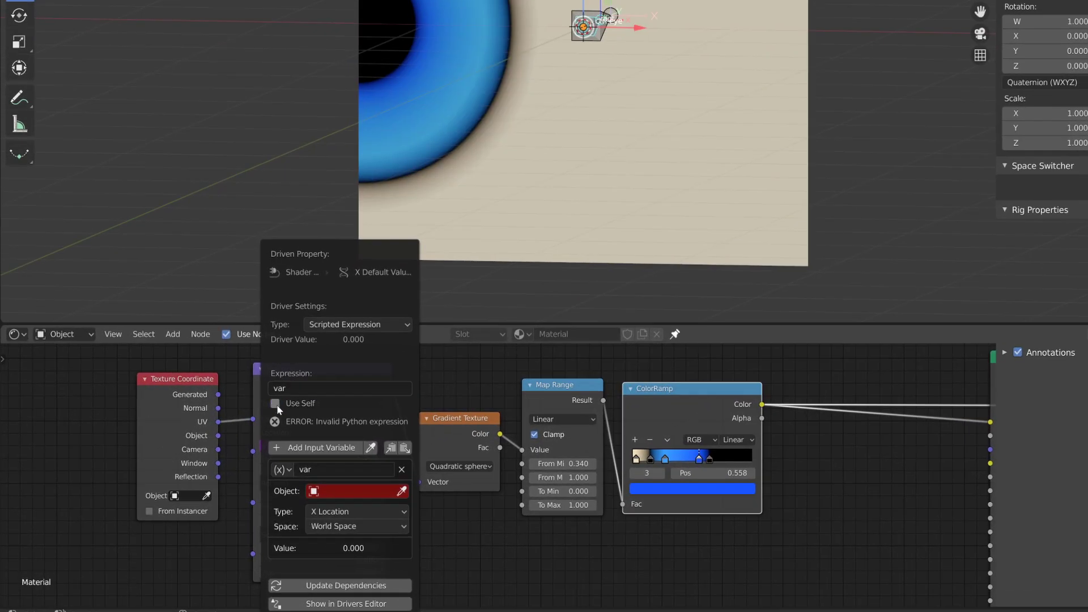
Step: Set the X location driver variable's target object to Armature
click(319, 495)
key(Down)
key(Down)
key(Down)
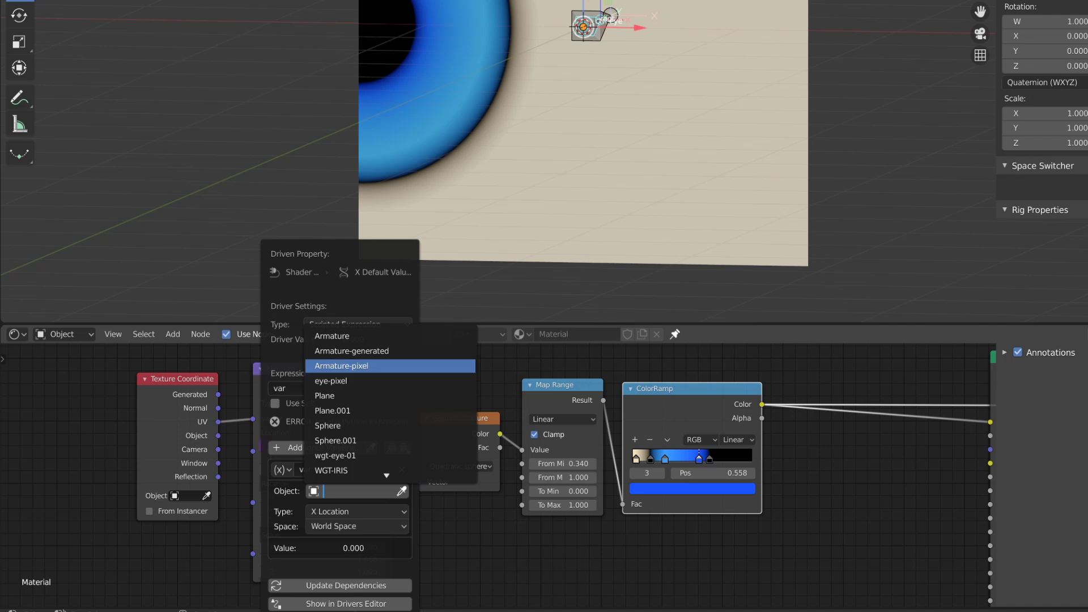
key(Up)
key(Up)
key(Down)
key(Down)
key(Up)
key(Up)
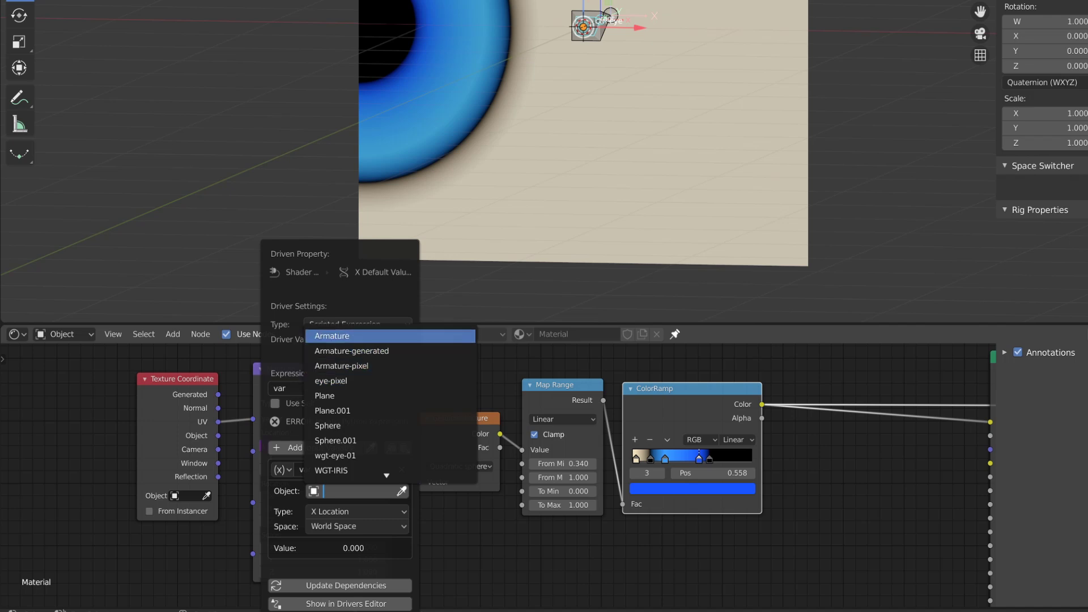
key(Return)
Step: Choose ctrl-eye as the driver variable's bone and set its transform space to Local Space
click(324, 491)
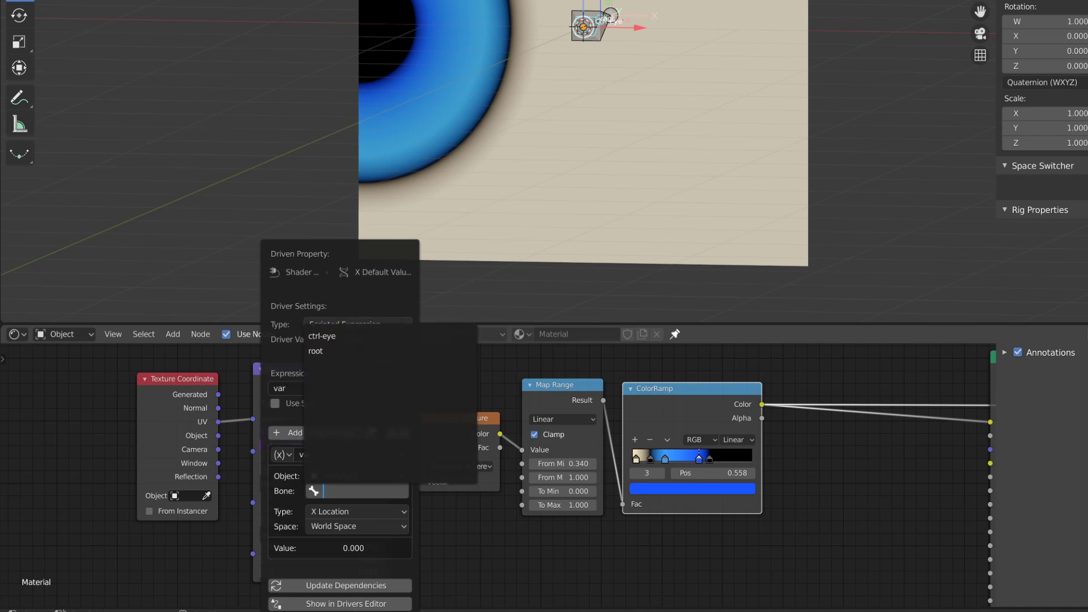
key(Up)
key(Up)
key(Return)
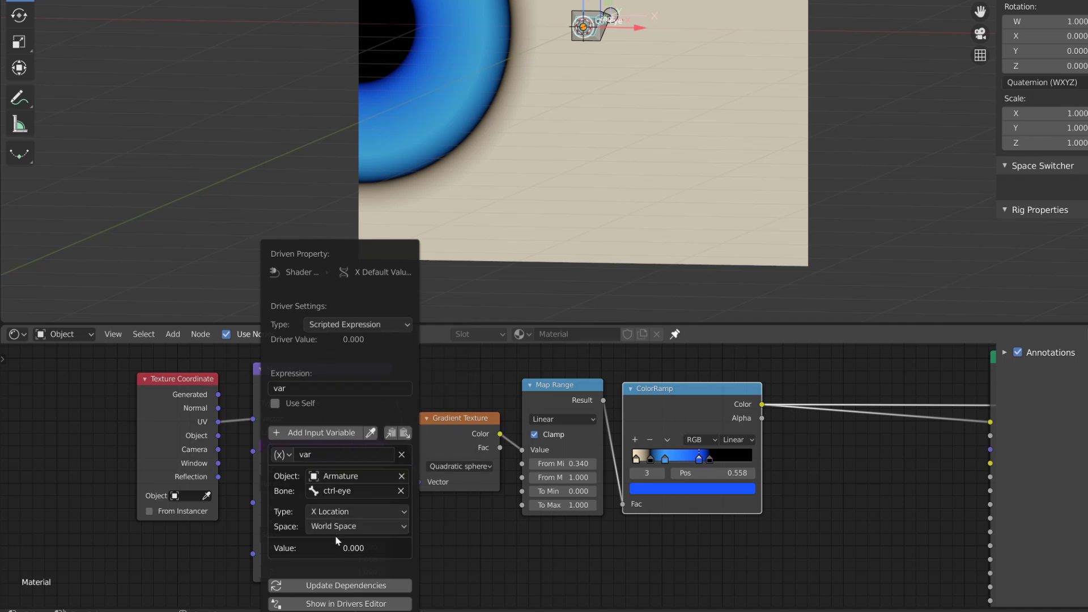
click(334, 525)
click(331, 579)
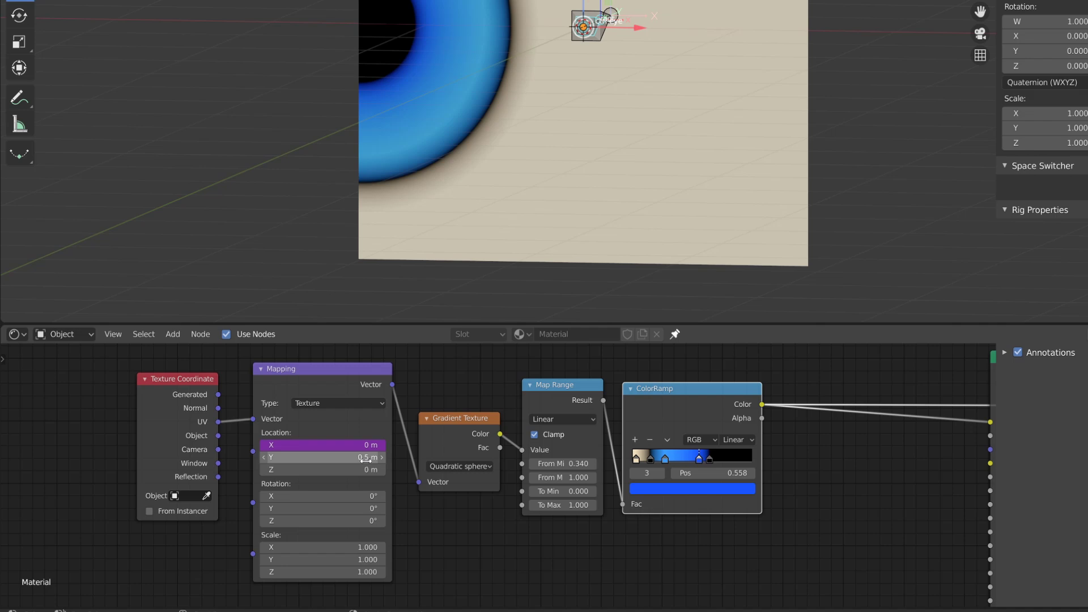
Step: Change the Mapping node's X location driver expression to var+0.5
right_click(365, 445)
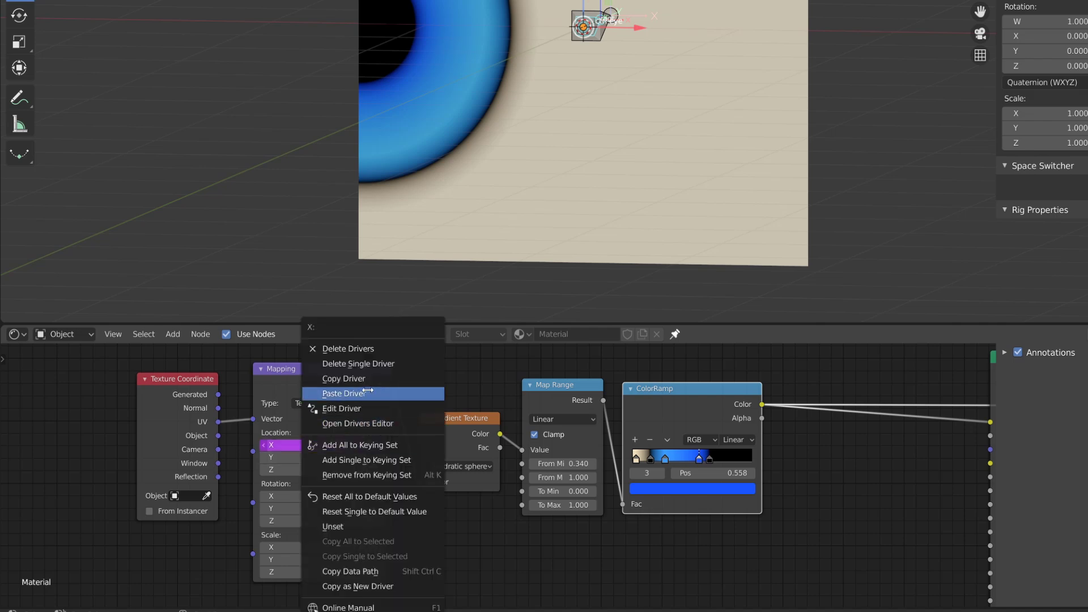
click(340, 408)
click(345, 390)
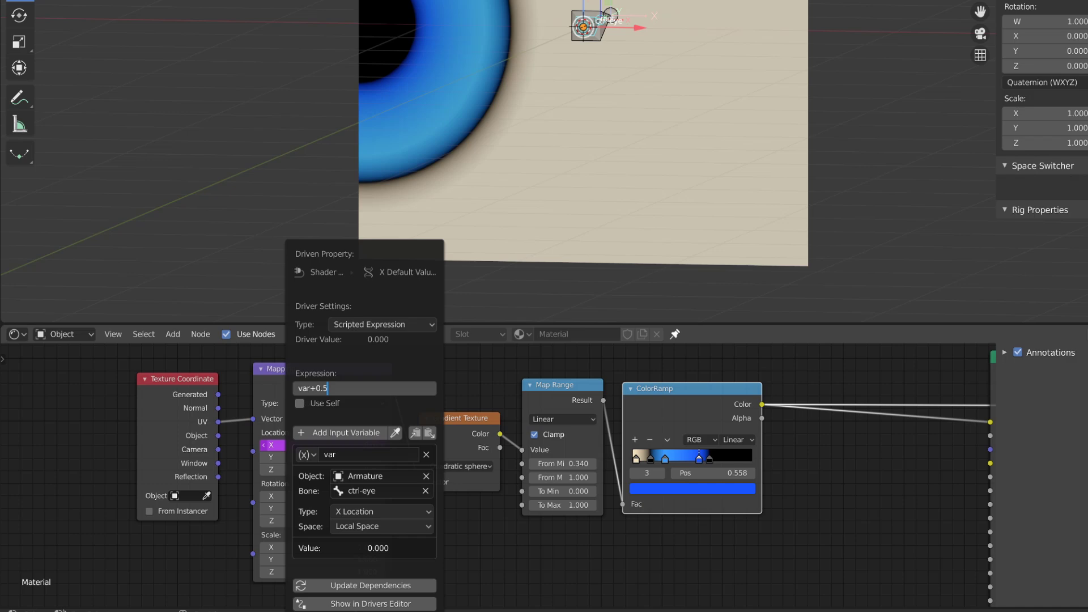
key(Return)
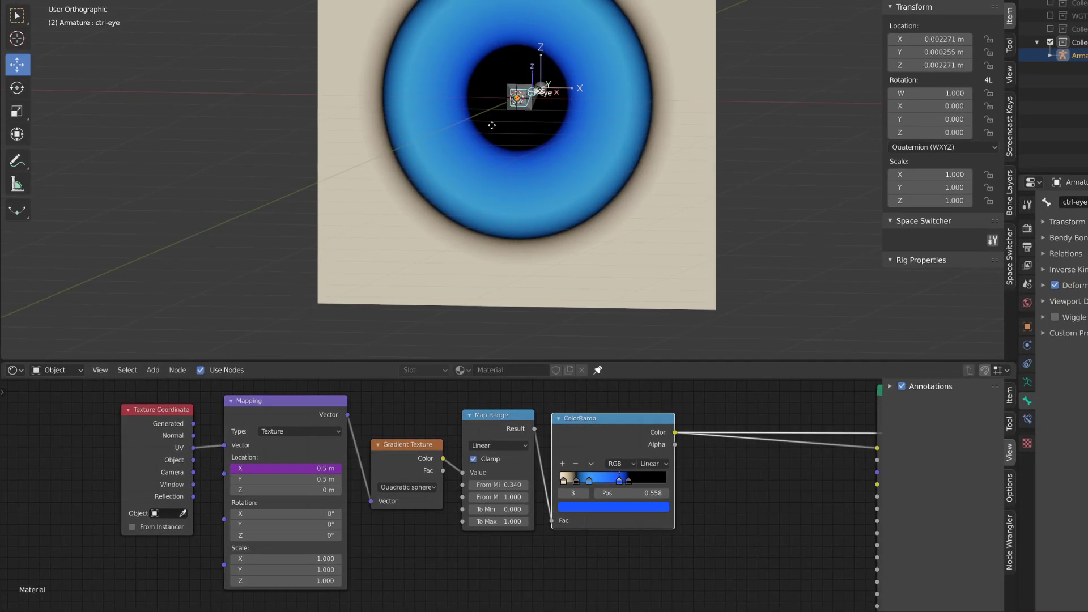
Step: Test the X driver by trial-moving the ctrl-eye bone, then move it about 0.135 m along X in front view
key(x)
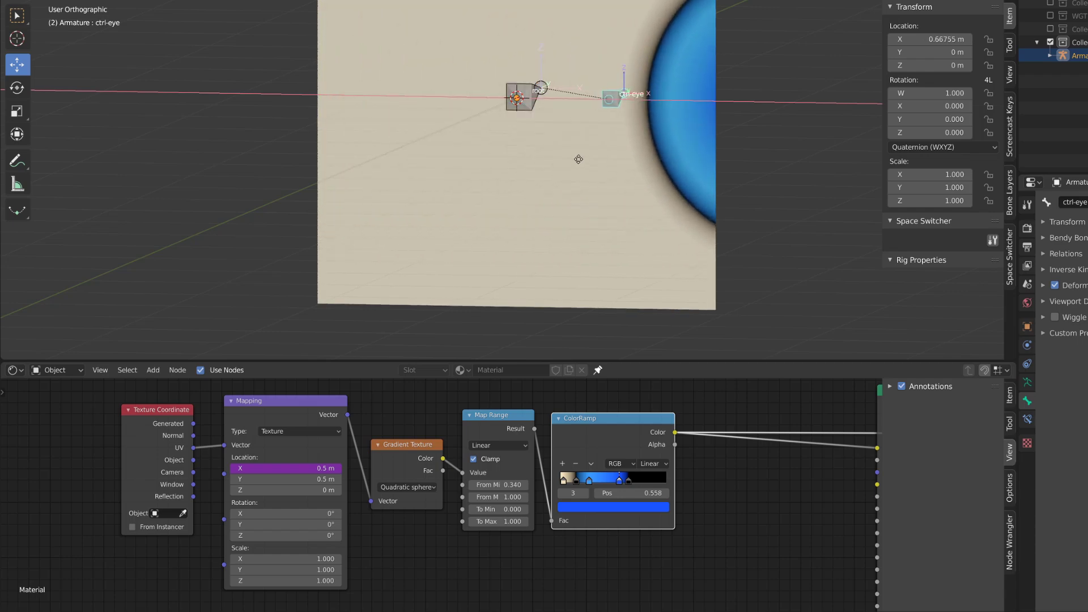
key(Escape)
key(KP_1)
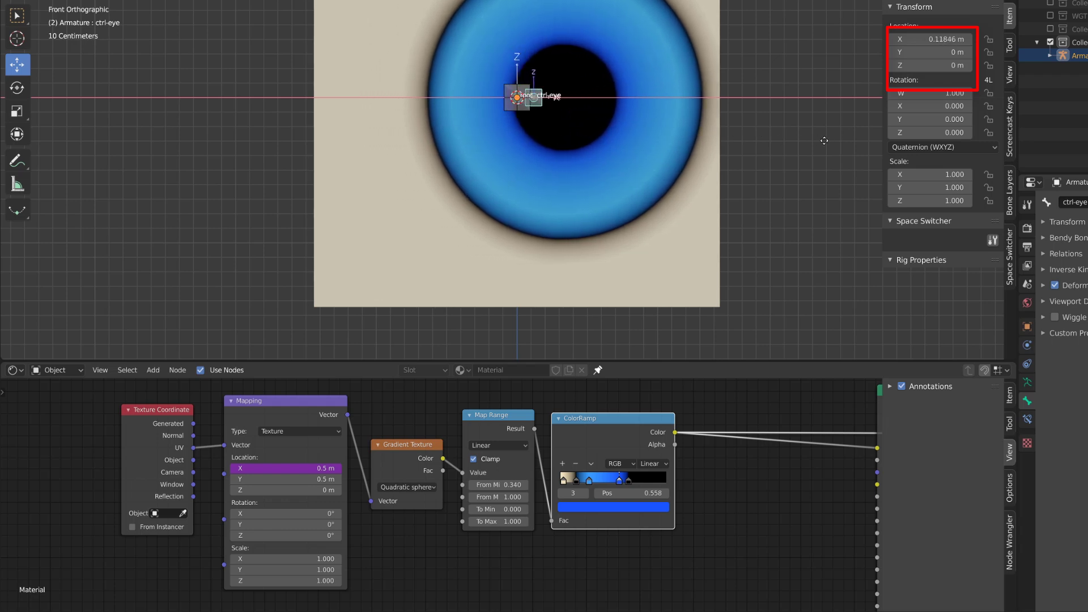
click(859, 138)
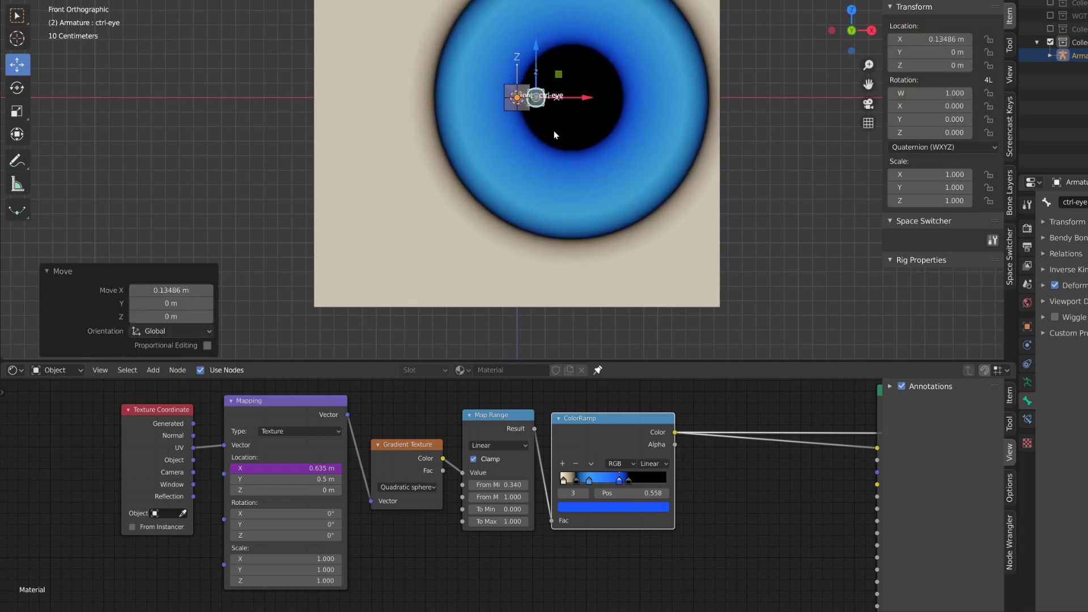
Step: Trial-scale the root bone to test the rig, cancel the scaling and reselect the ctrl-eye bone
click(512, 113)
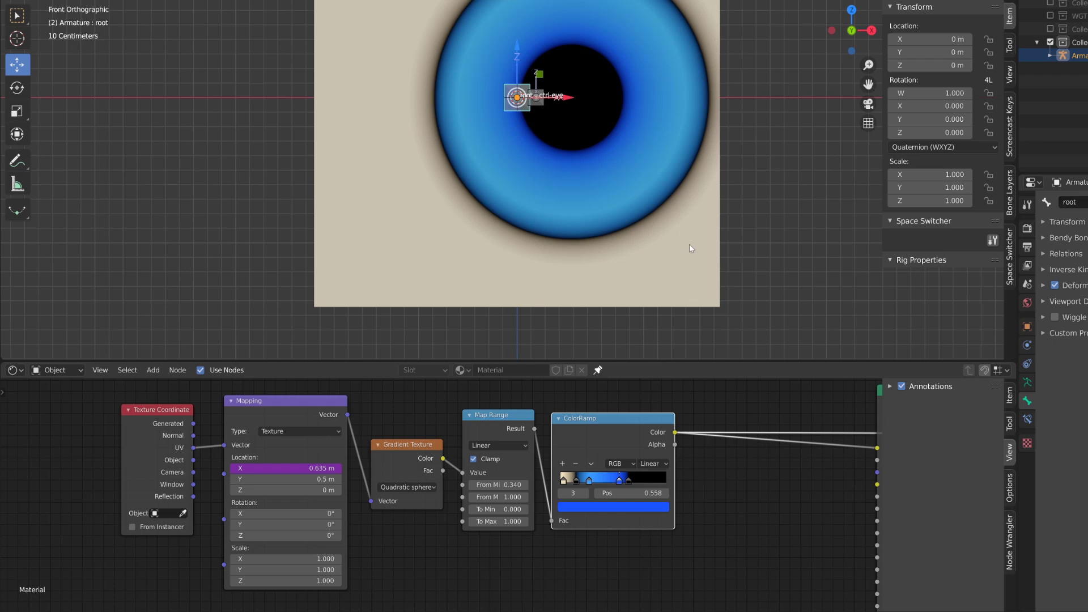
key(s)
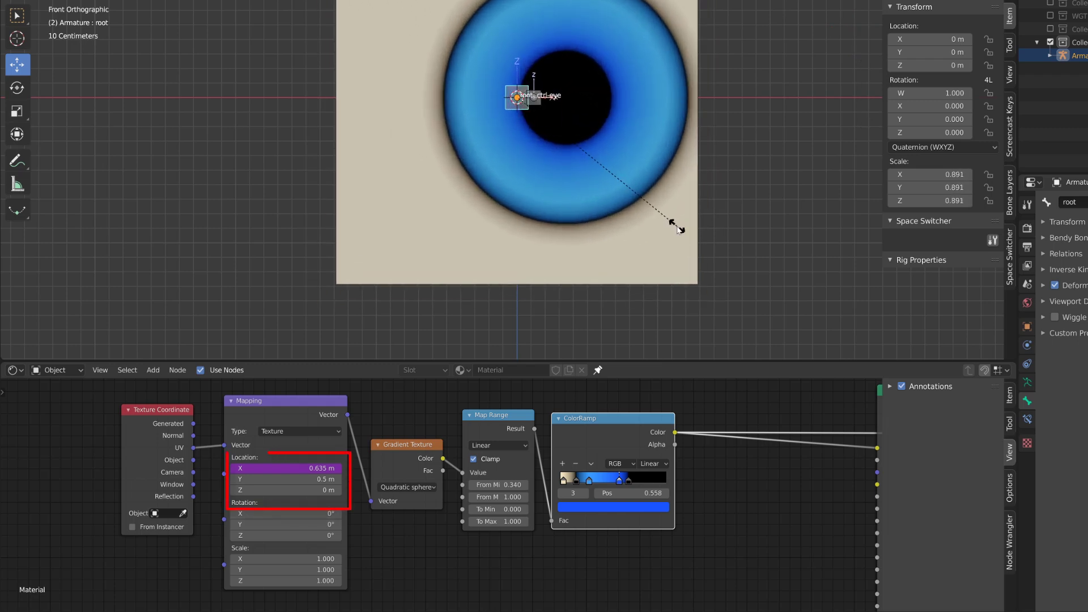
key(Escape)
click(547, 107)
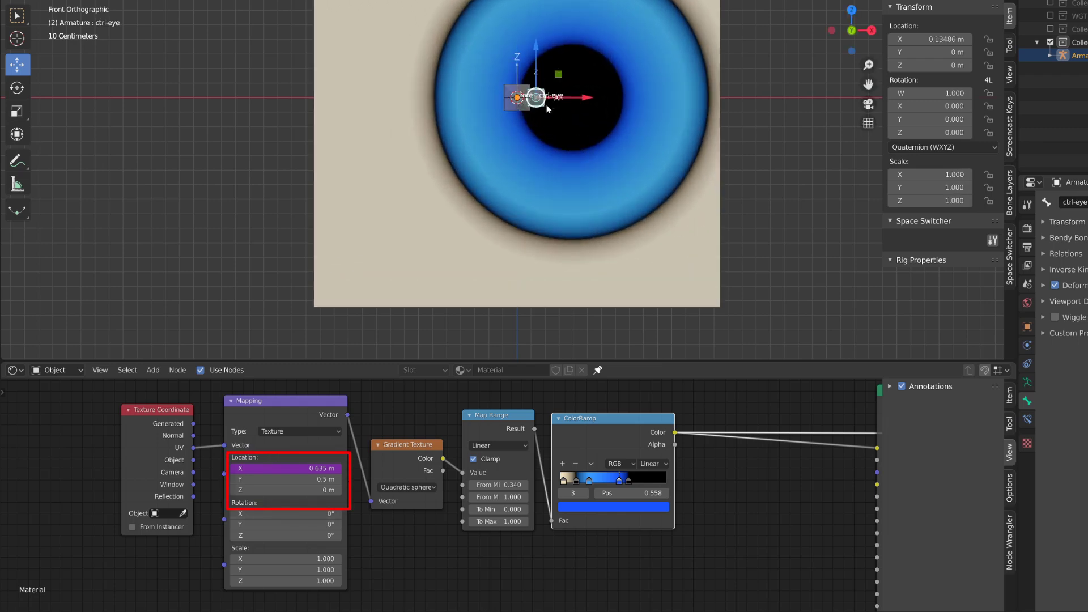
Step: Add a multiplier to the Mapping node's X location driver, making its expression var*0.3+0.5
key(ctrl+Tab)
click(713, 260)
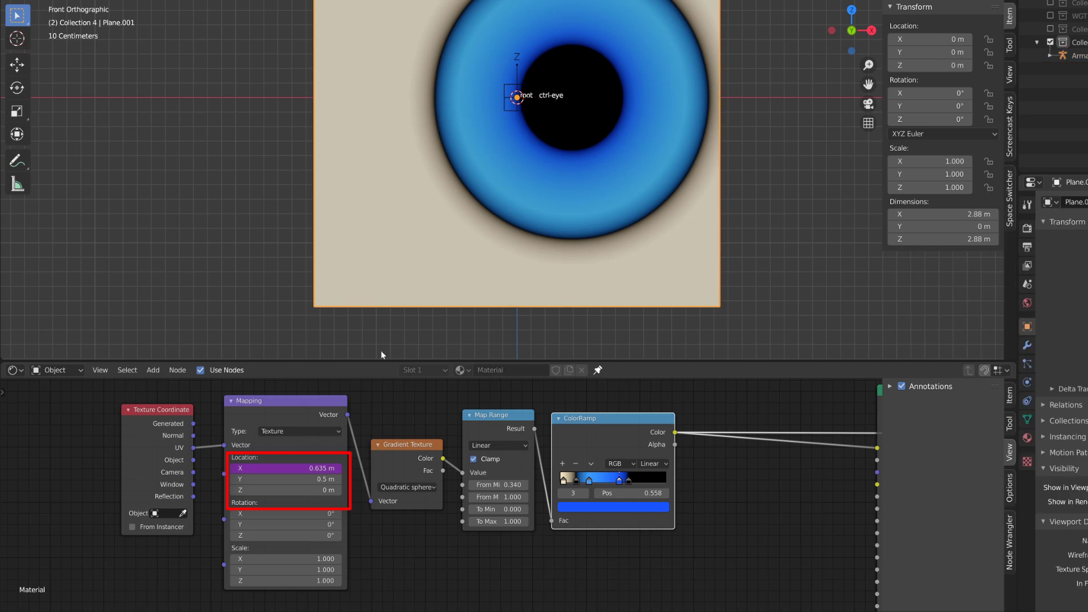
right_click(267, 468)
click(271, 436)
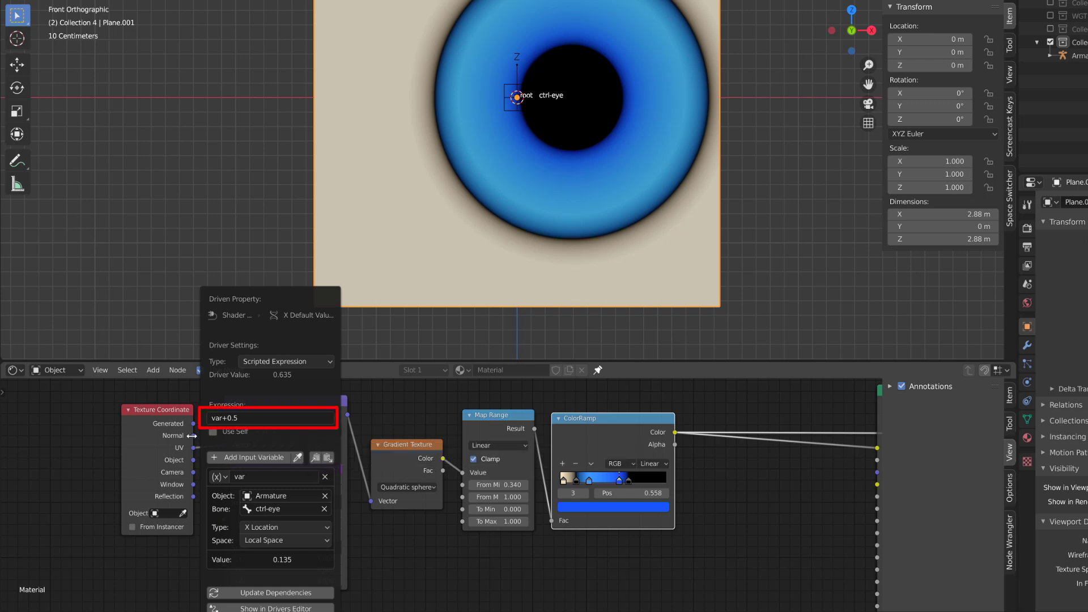
click(227, 418)
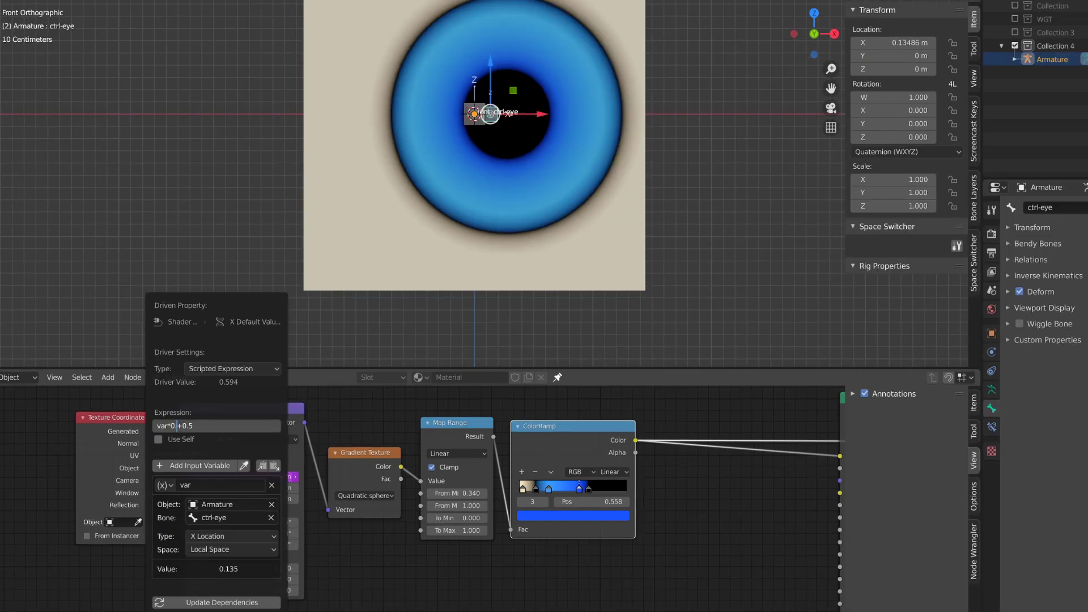
text(3)
key(Return)
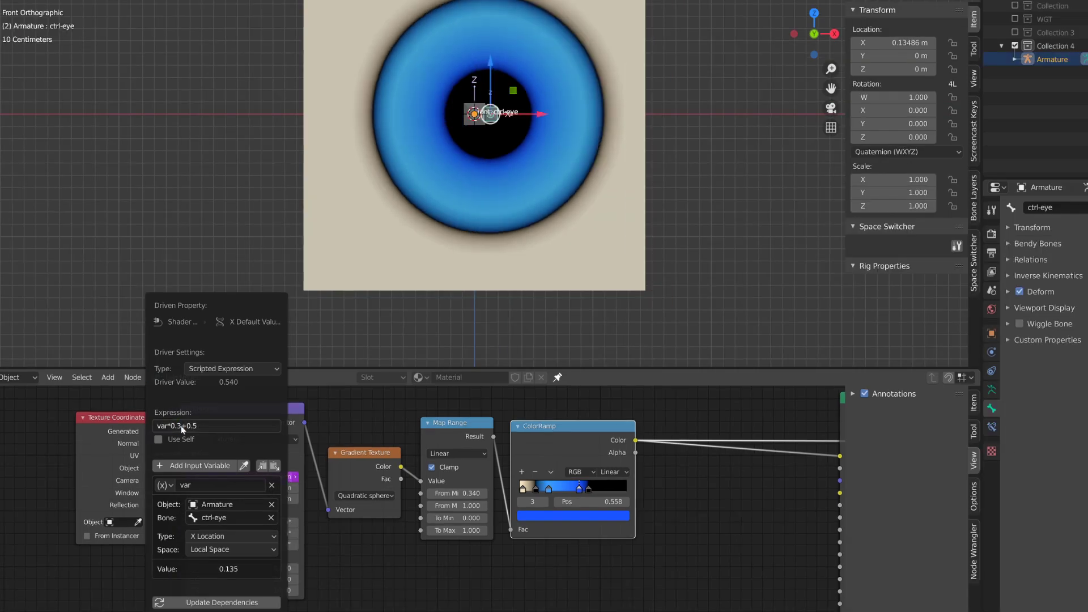
Step: Try the X location driver expression var*0.4+0.5, moving the ctrl-eye bone back and forth along X
drag(529, 113, 595, 113)
right_click(213, 477)
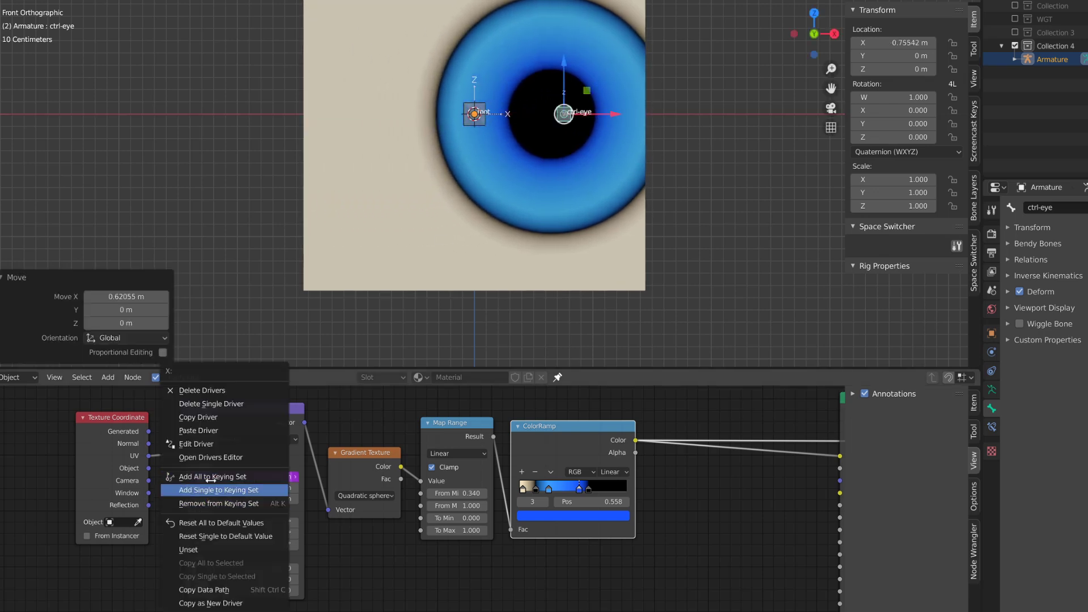
click(210, 444)
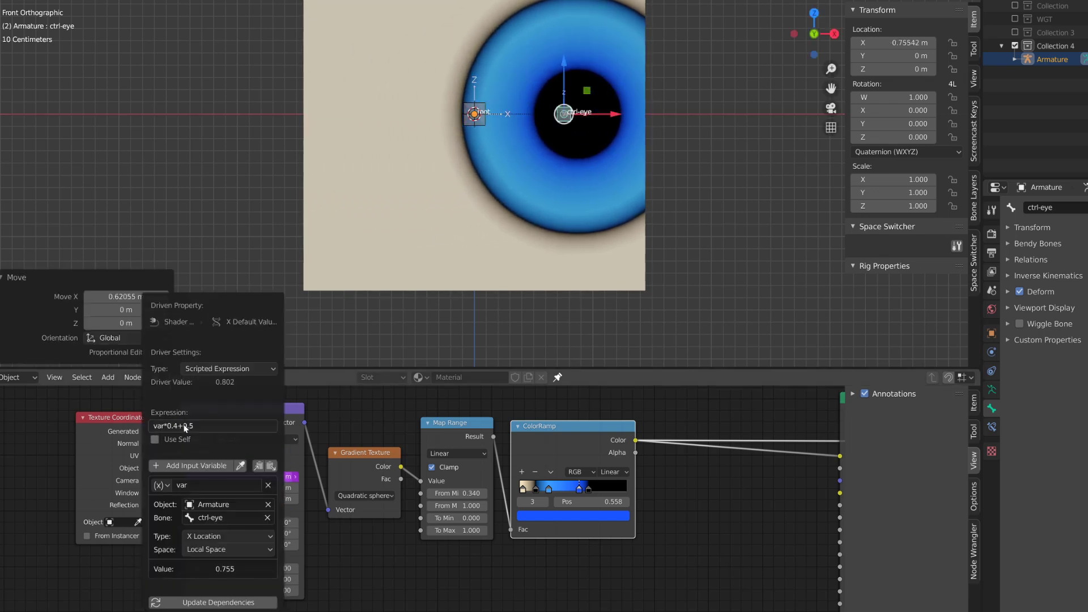
key(g)
click(501, 136)
right_click(501, 144)
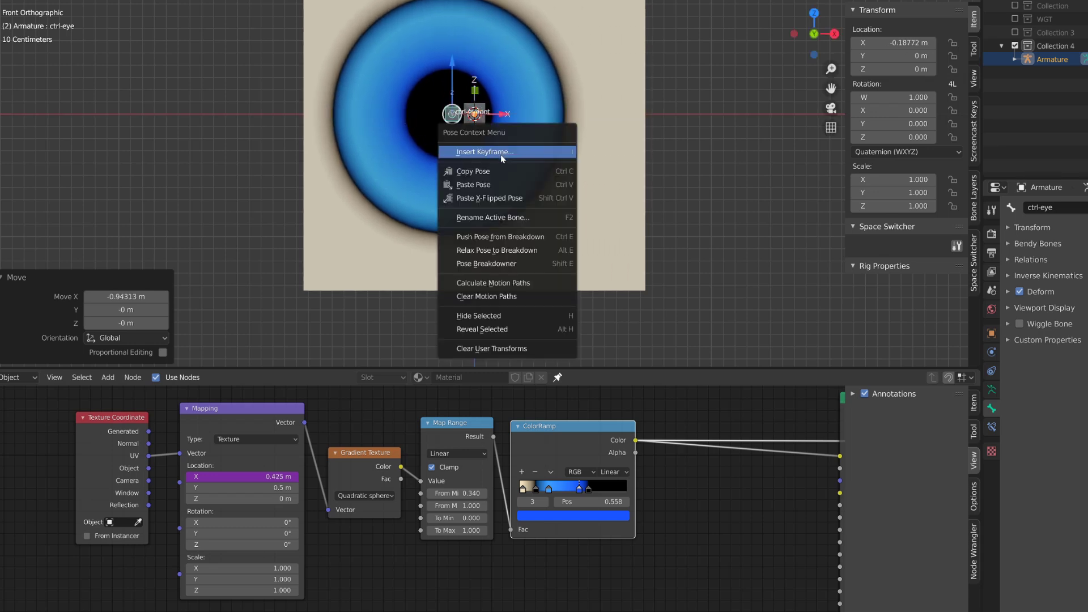
Step: Set the X location driver expression to var*0.35+0.5 and move the ctrl-eye bone to about 0.094 m on X
right_click(232, 476)
click(231, 445)
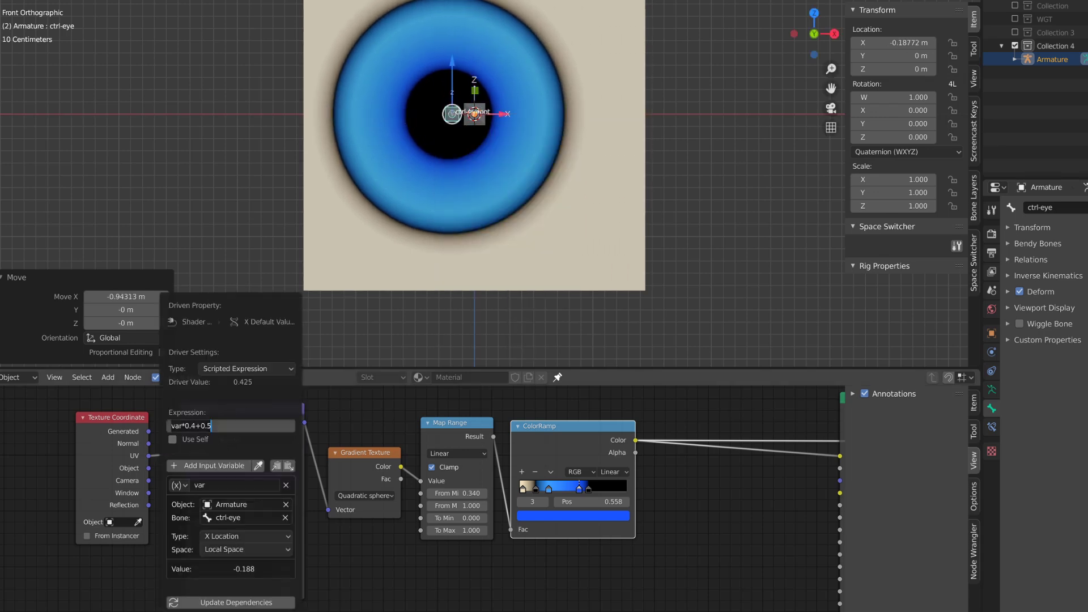
drag(191, 426, 196, 425)
text(35)
key(Return)
drag(501, 114, 535, 114)
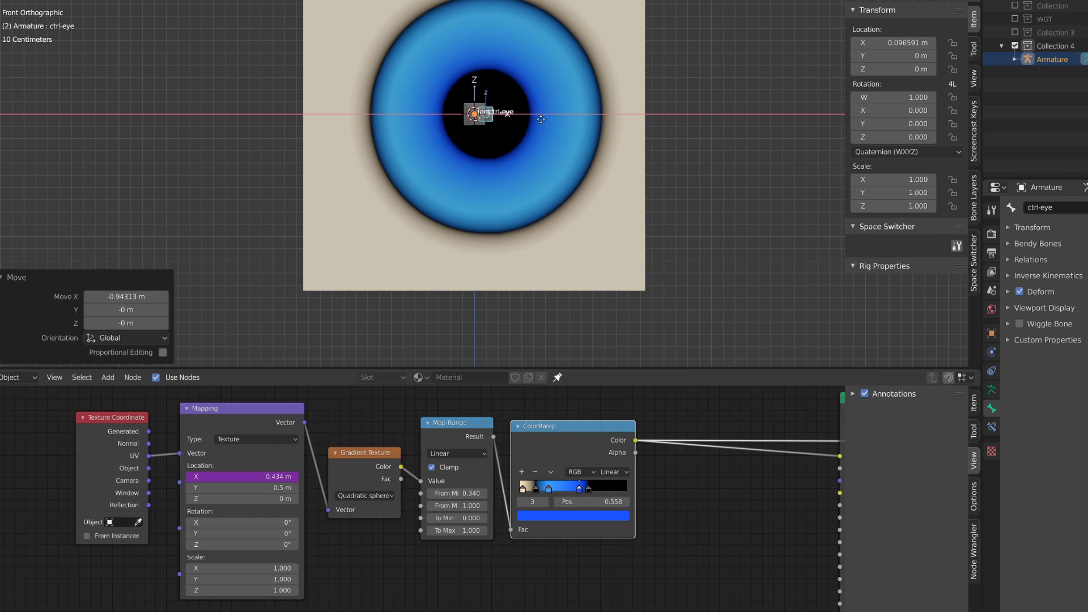
Step: Copy the Mapping node's X location driver and paste it onto the Y location
right_click(218, 477)
click(220, 430)
right_click(224, 488)
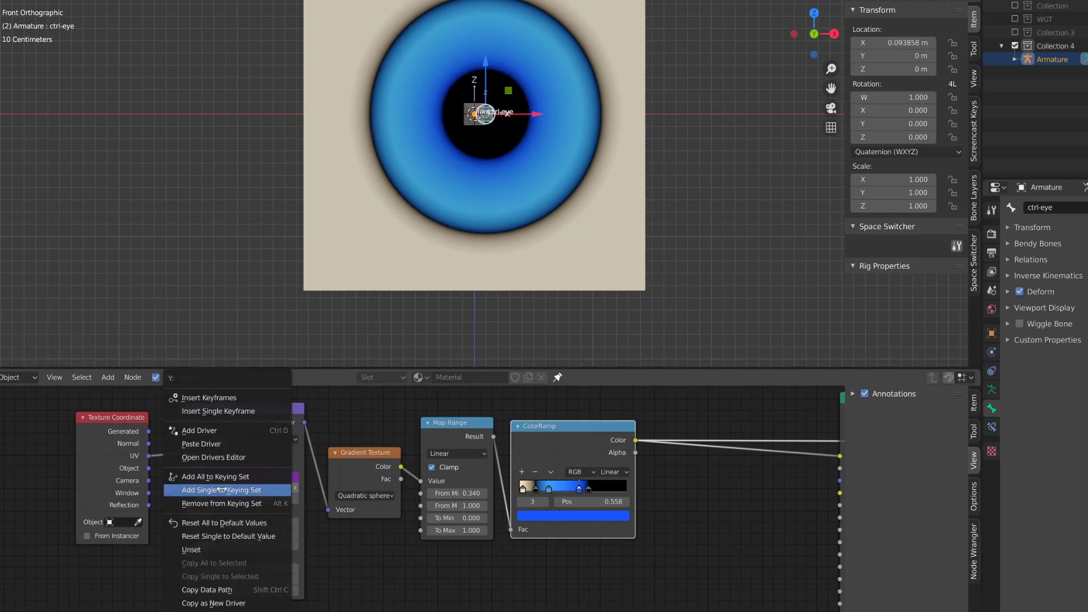
click(226, 444)
right_click(230, 475)
click(229, 450)
Step: Try using the ctrl-eye bone's Y Location as the Mapping Y location driver's variable type
right_click(214, 490)
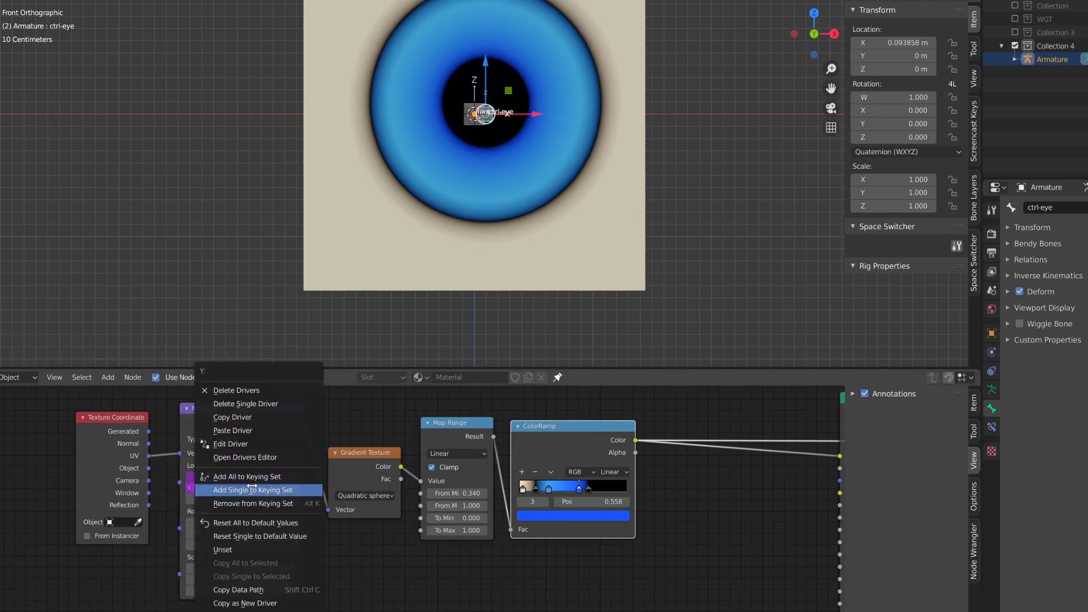
click(227, 443)
click(244, 536)
click(247, 504)
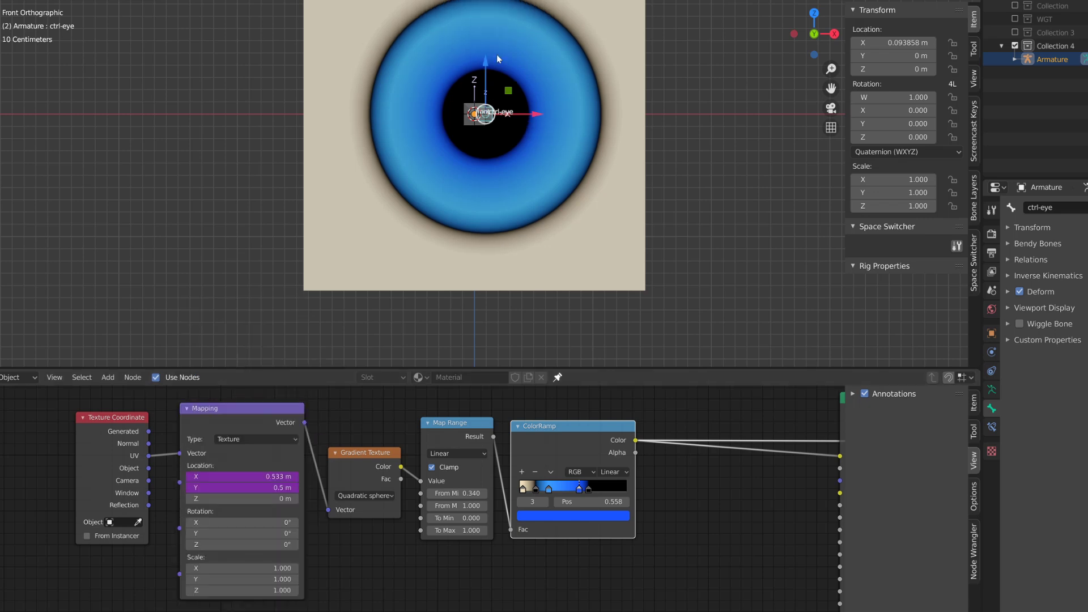
right_click(238, 488)
click(250, 440)
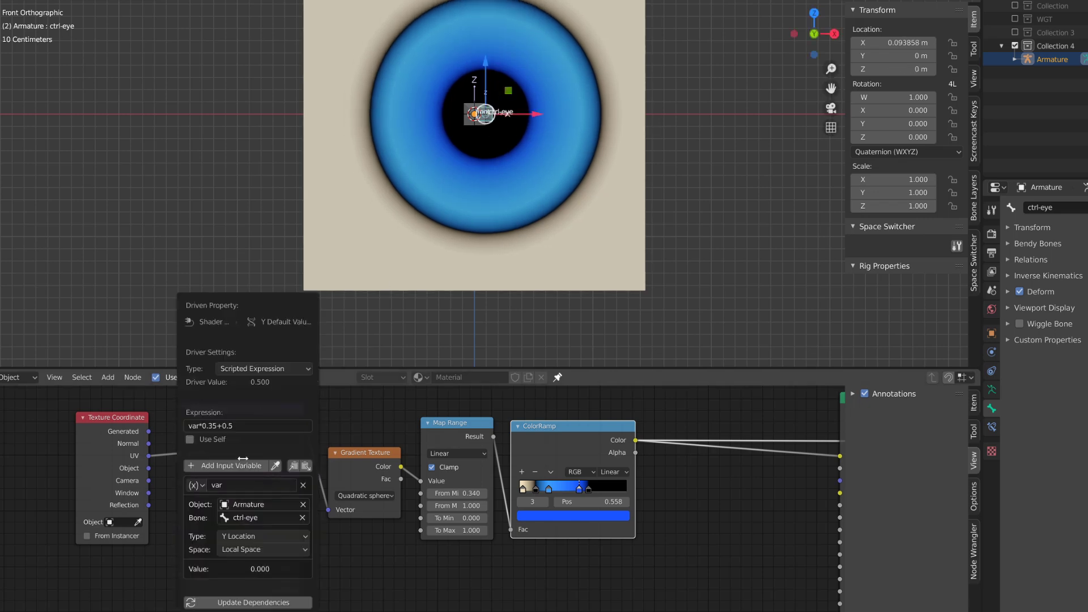
click(260, 536)
key(Escape)
Step: Set the Mapping Y location driver's variable type to Z Location
right_click(255, 488)
click(252, 444)
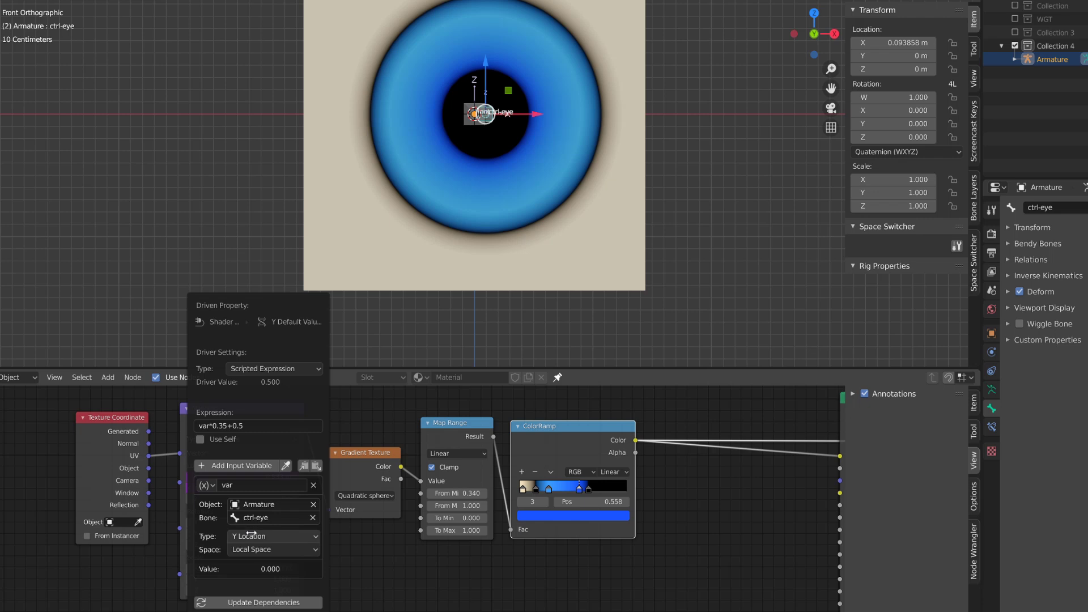
click(272, 536)
click(263, 491)
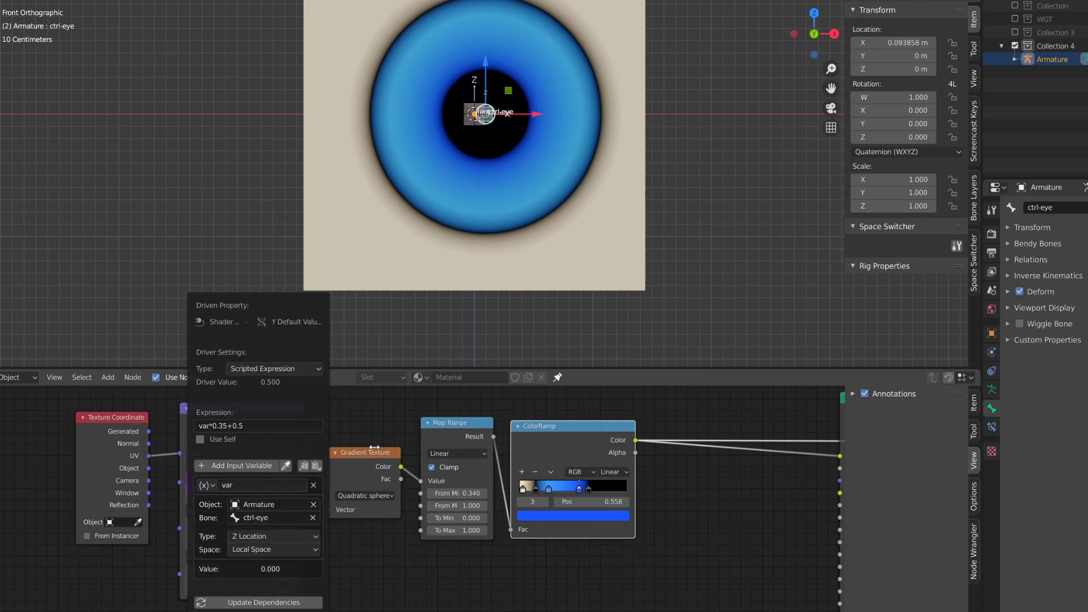
Step: Test both location drivers by trial-moving the ctrl-eye bone, cancelling each move
key(g)
right_click(503, 92)
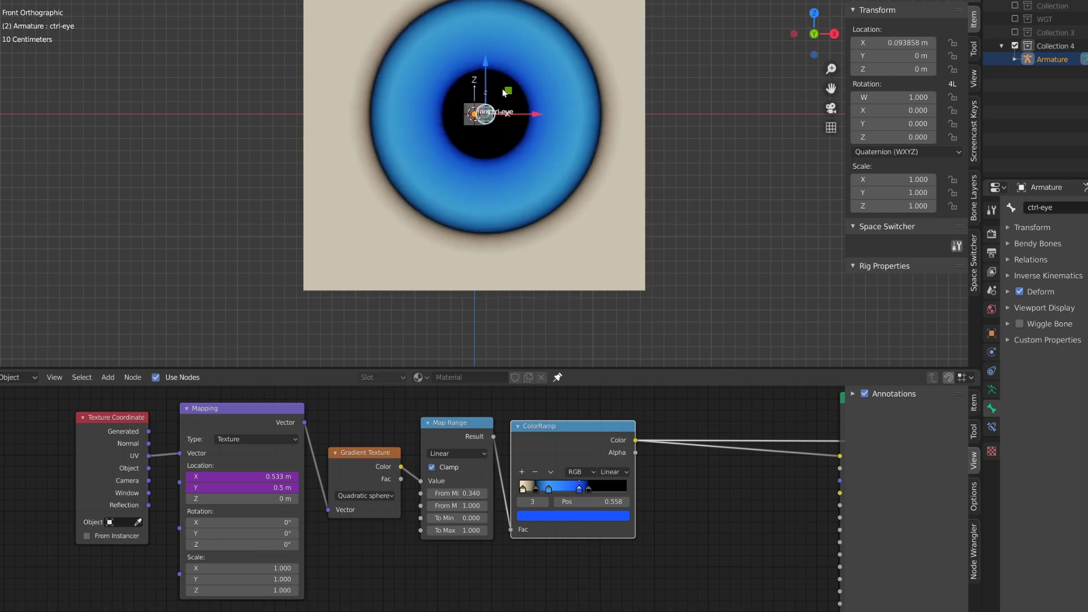
key(g)
right_click(487, 125)
Step: Add a driver to the Mapping node's X scale, targeting the Armature's ctrl-eye bone with type X Scale
right_click(249, 476)
click(243, 376)
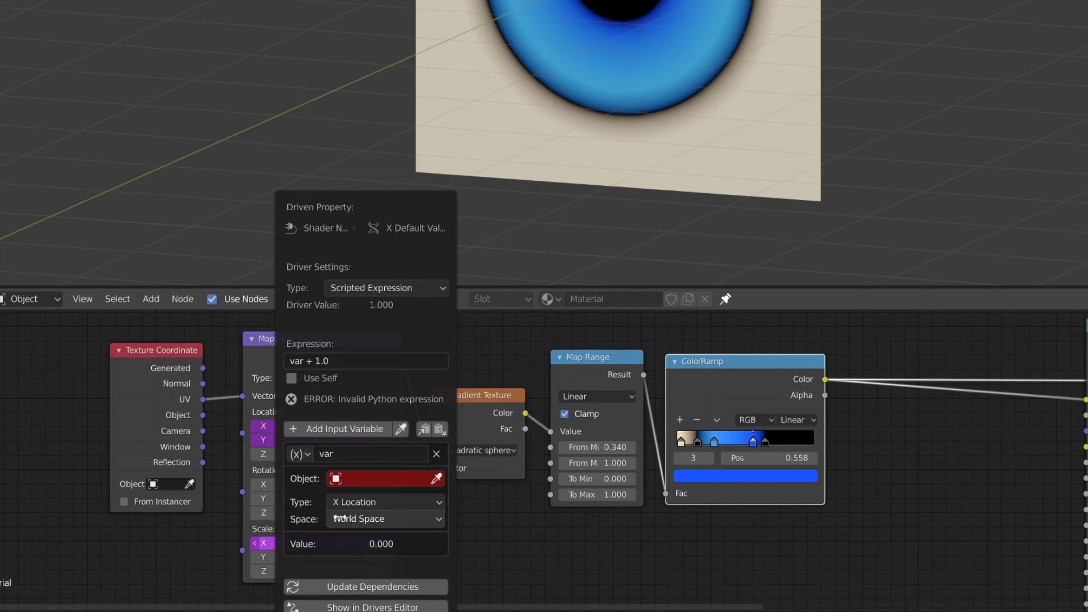
click(386, 479)
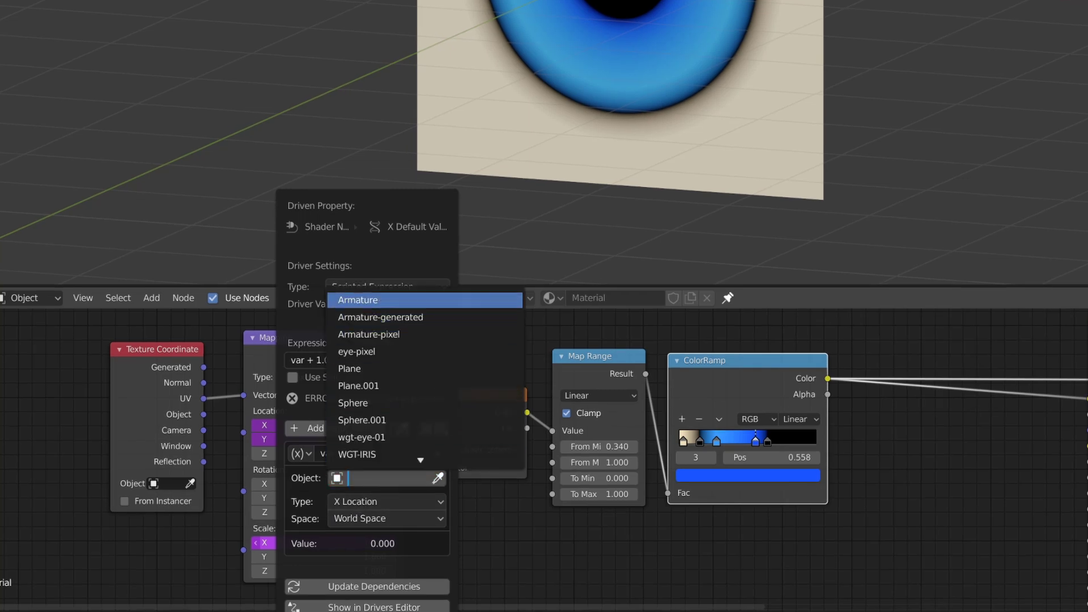
click(391, 301)
click(365, 476)
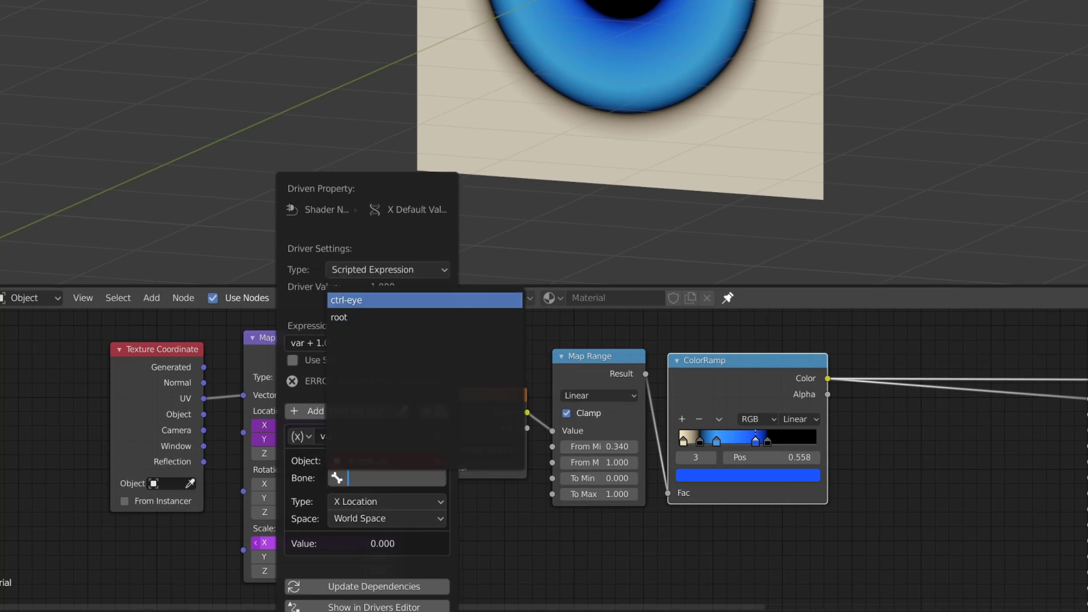
click(407, 300)
click(347, 501)
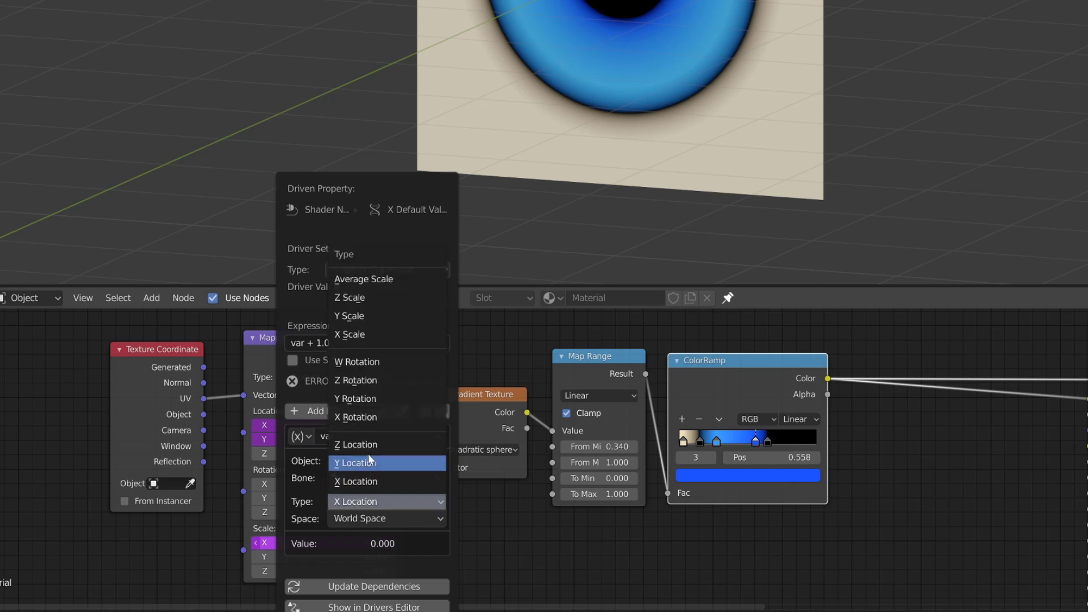
click(379, 335)
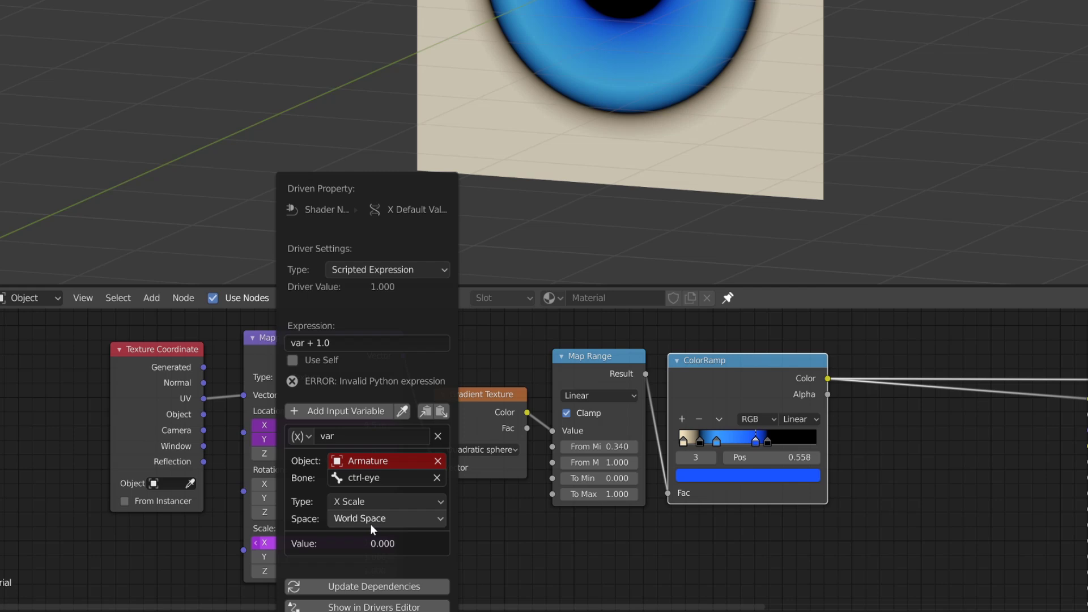
Step: Switch the Mapping X scale driver's variable to Local Space and set its expression to var
click(371, 519)
click(372, 574)
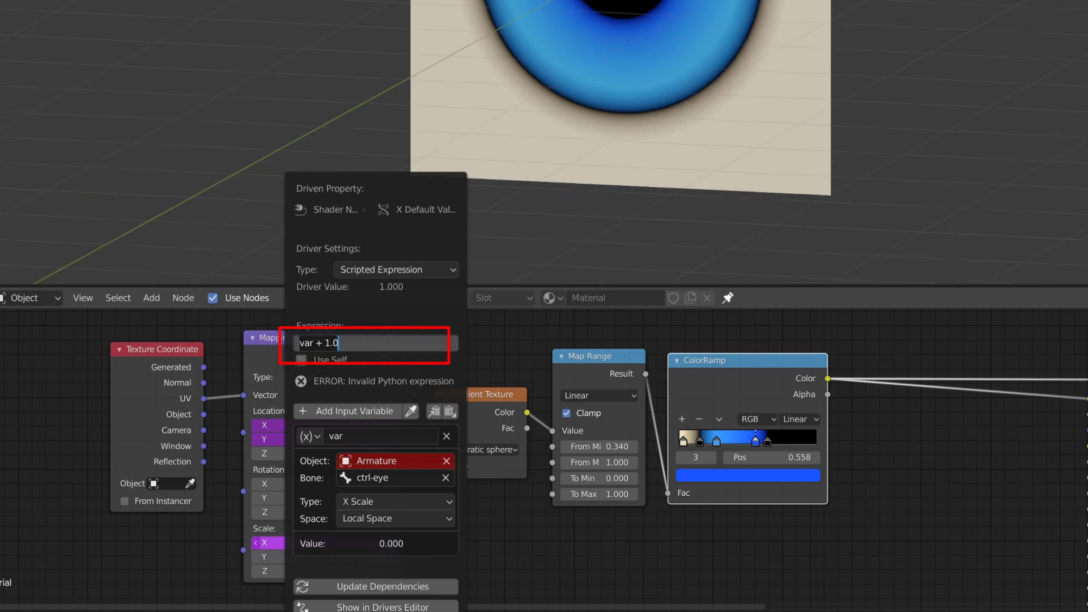
key(Return)
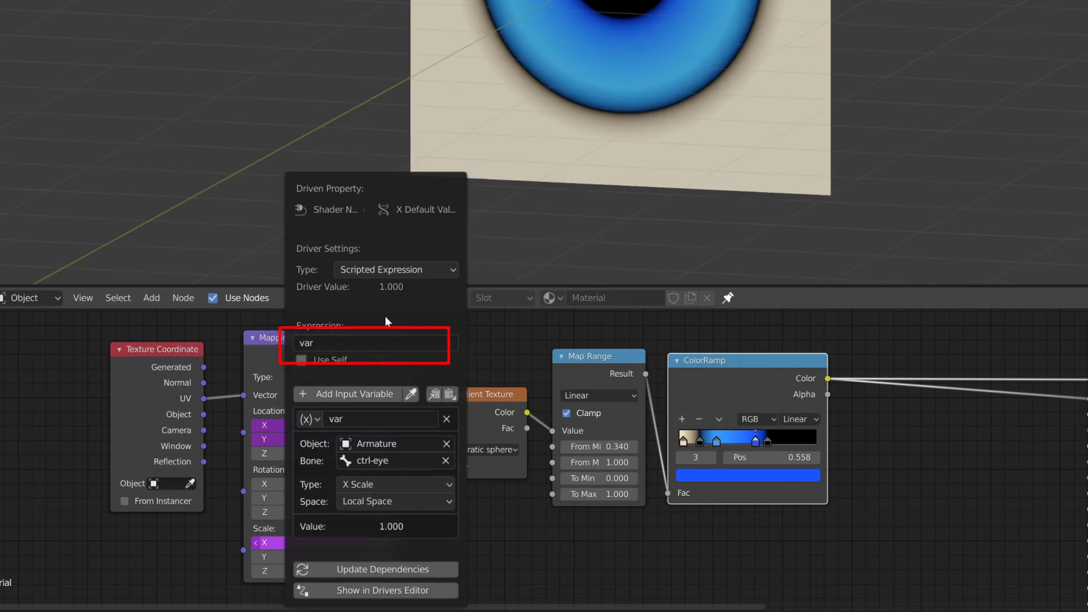
Step: Test the X scale driver by scaling the ctrl-eye bone to 0.458 along X and trial-moving it, cancelling the move
key(s)
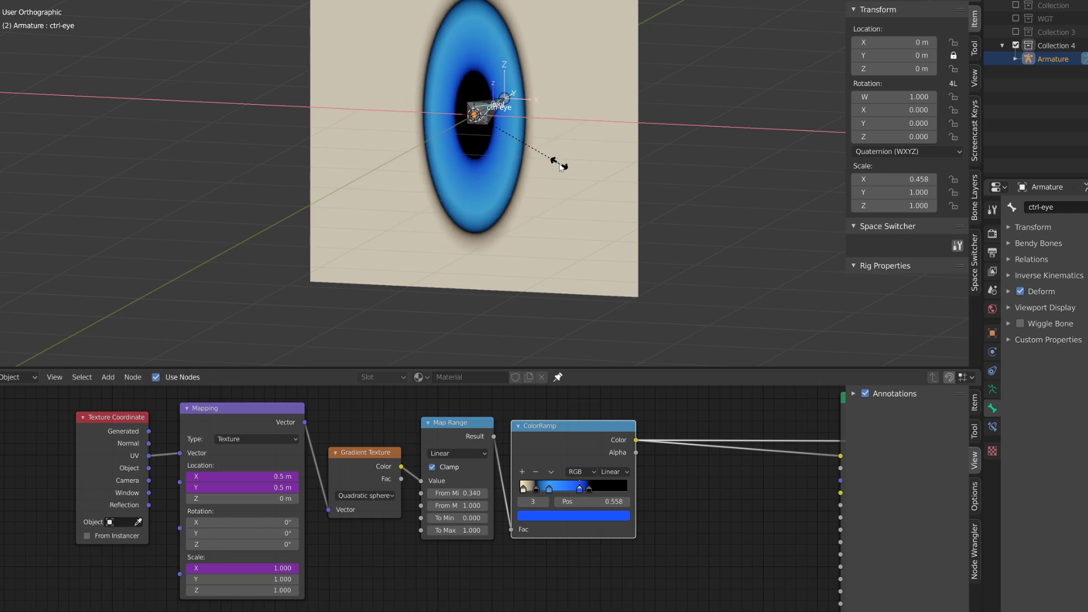
click(559, 166)
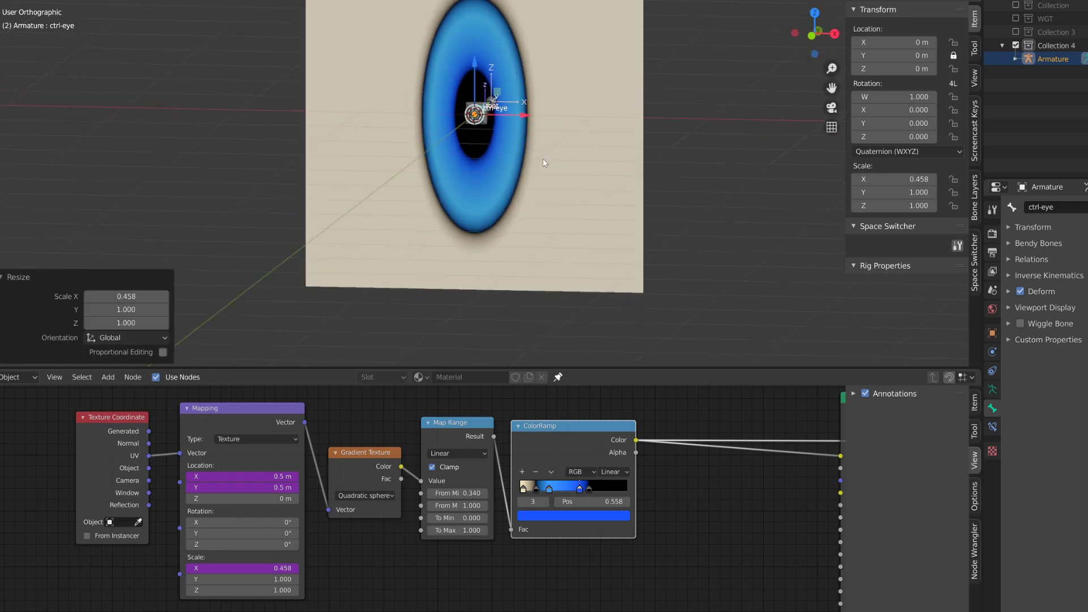
key(g)
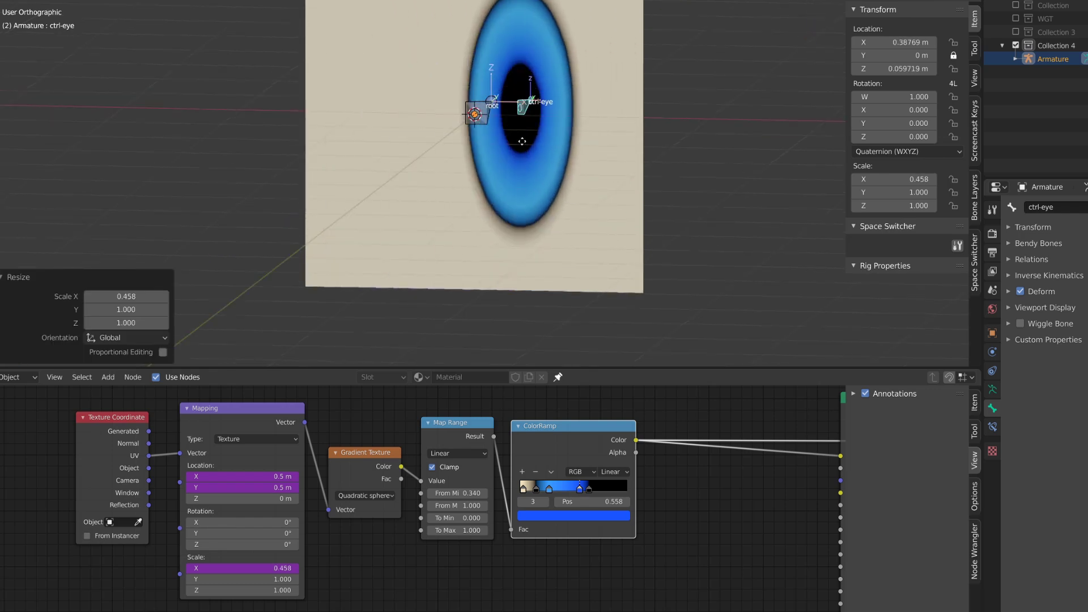
right_click(510, 212)
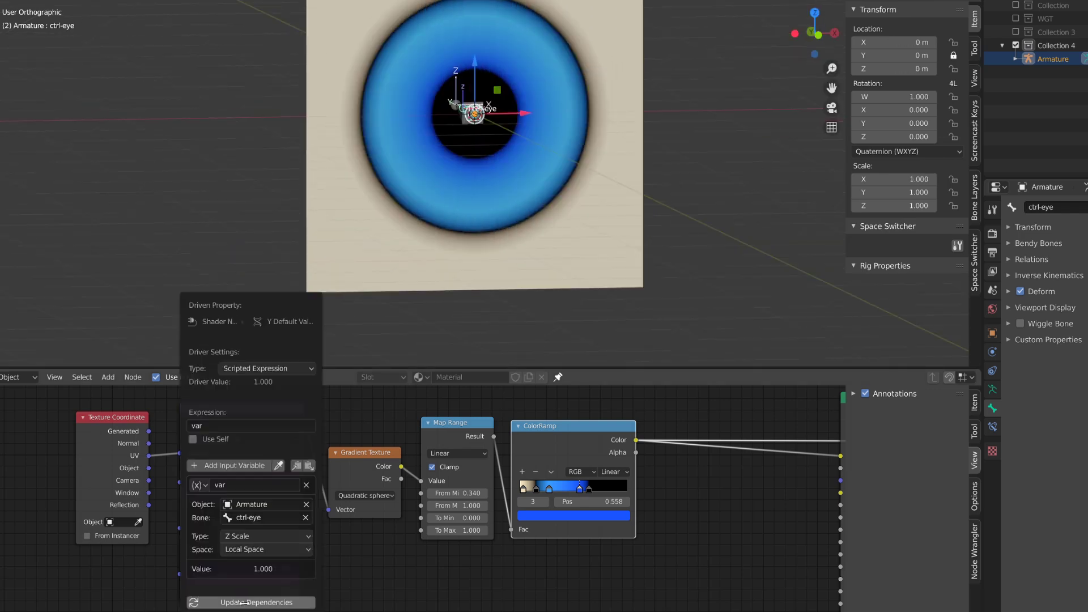
Step: Drive the Mapping Y scale by ctrl-eye's Z Scale in Local Space with expression var, update dependencies, and trial-scale the bone along Z
click(245, 602)
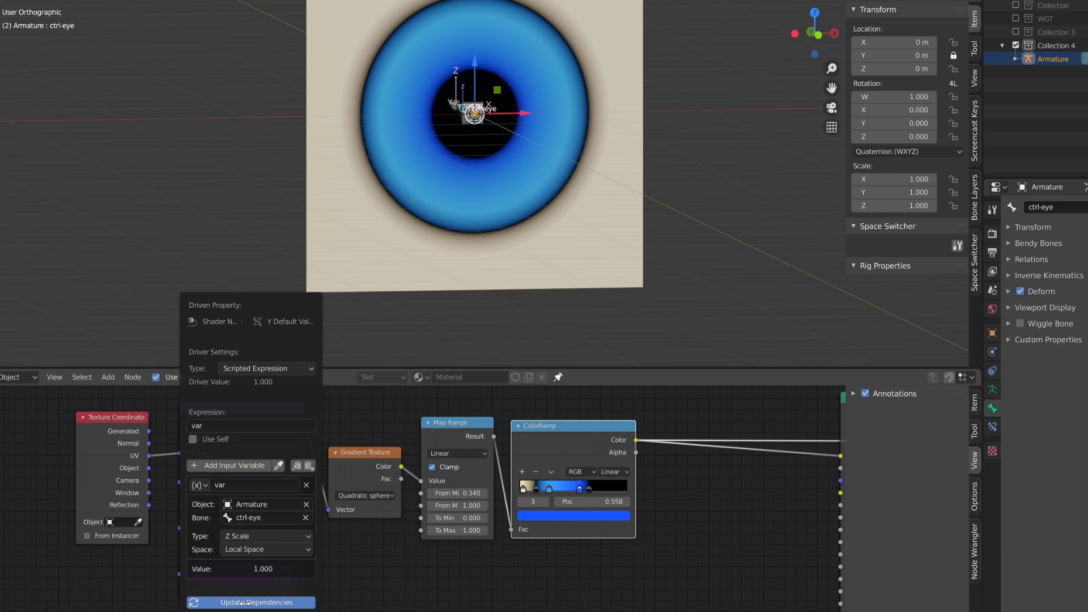
key(s)
key(z)
right_click(503, 222)
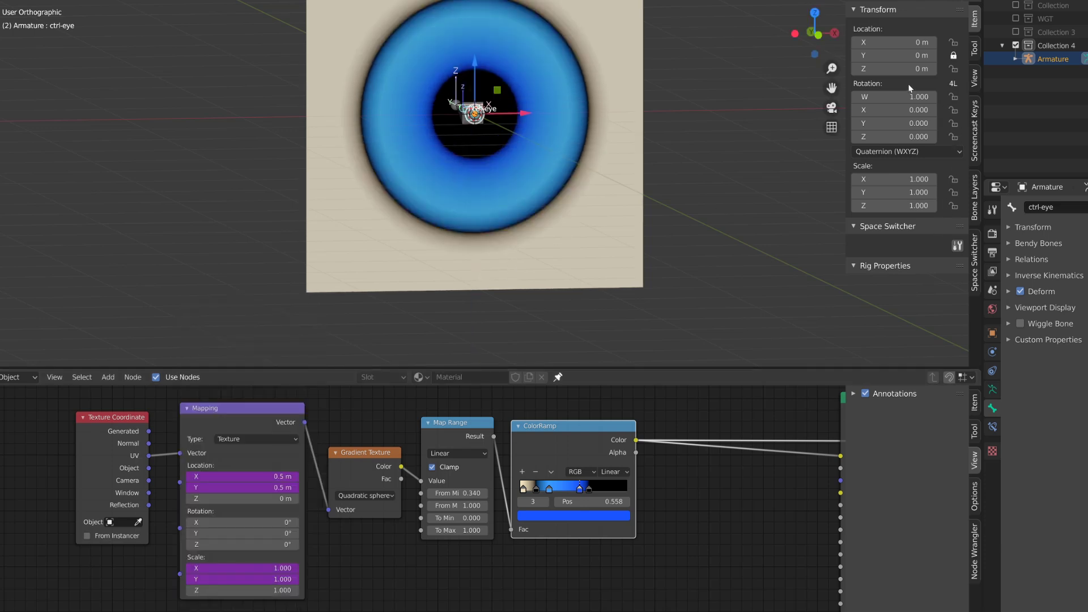
Step: Lock the ctrl-eye bone's Y scale, test scaling the bone and clear its scale
key(s)
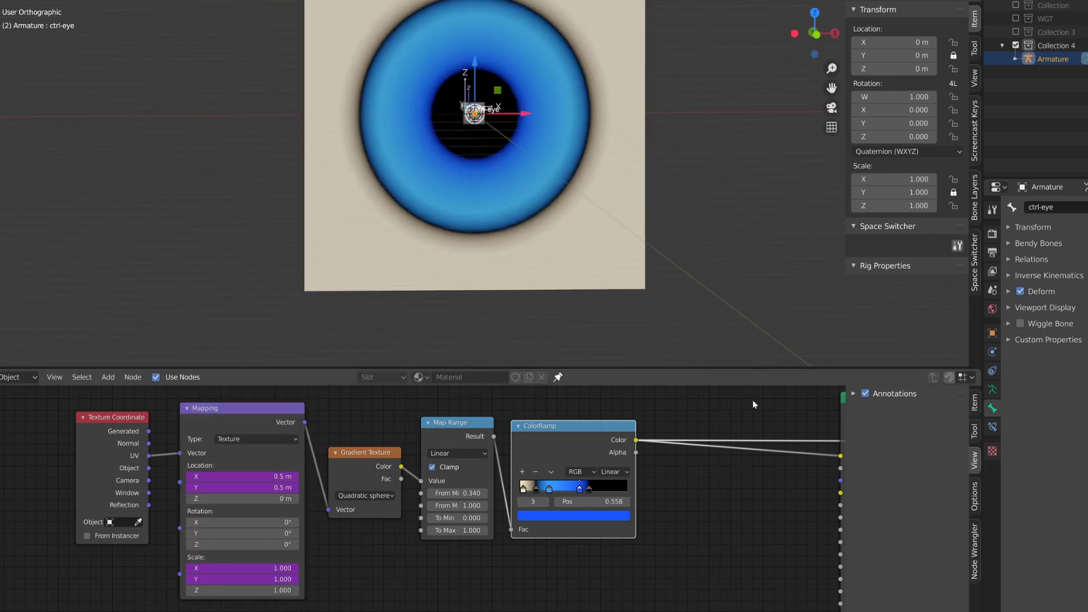
click(476, 134)
key(alt+s)
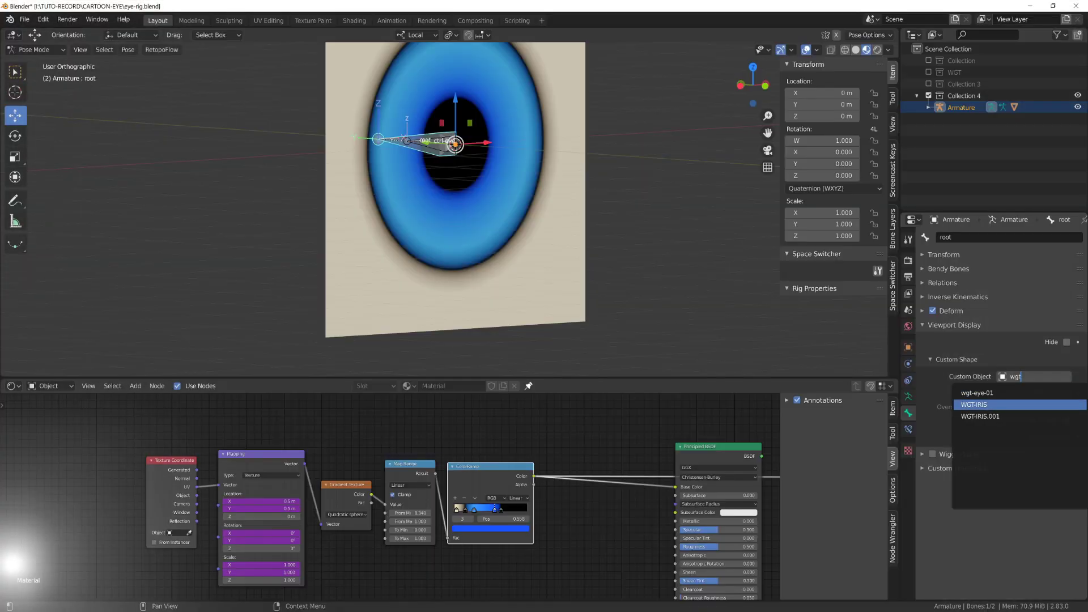
Step: Assign wgt-eye-01 as the root bone's custom shape and WGT-IRIS as the ctrl-eye bone's custom shape
click(976, 393)
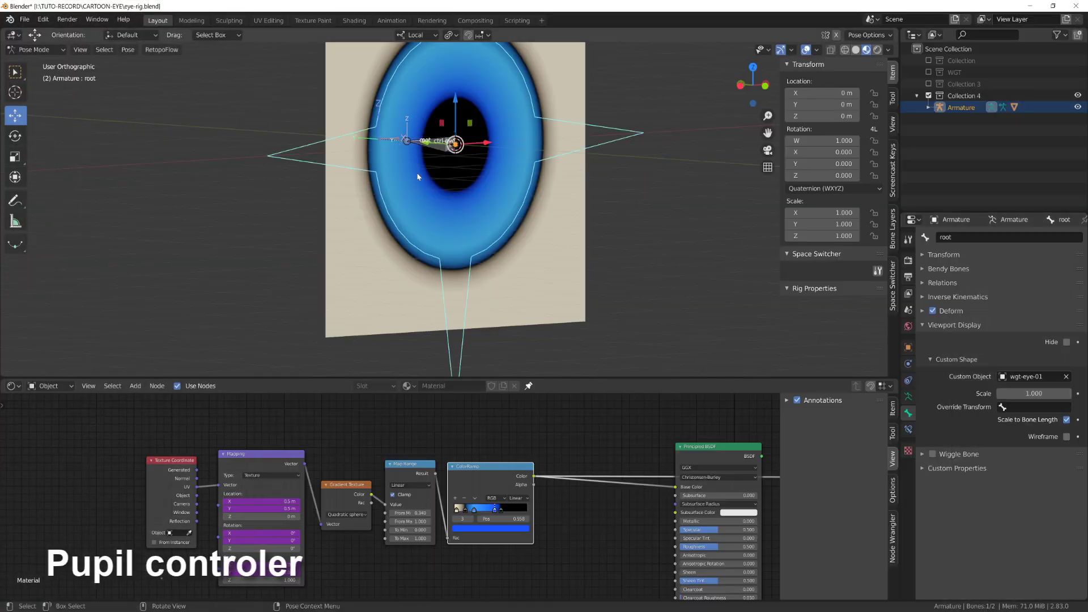
click(437, 143)
click(1031, 376)
text(wgt)
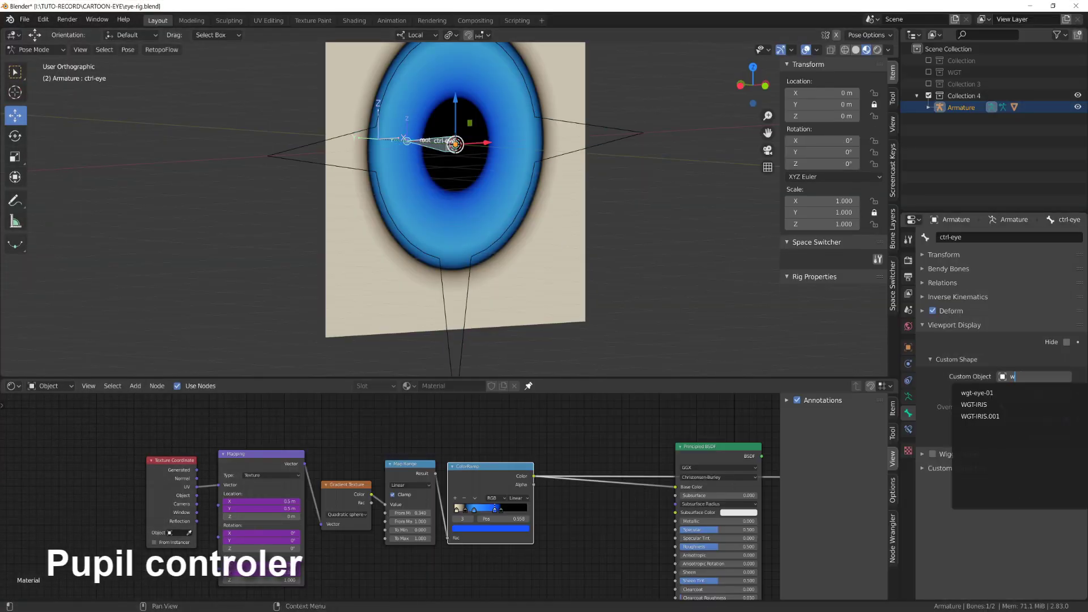
click(1009, 406)
Step: Set the ctrl-eye bone's custom shape scale to 1.460 in front view and trial-move the bone, cancelling the move
scroll(522, 270, down, 2)
key(KP_1)
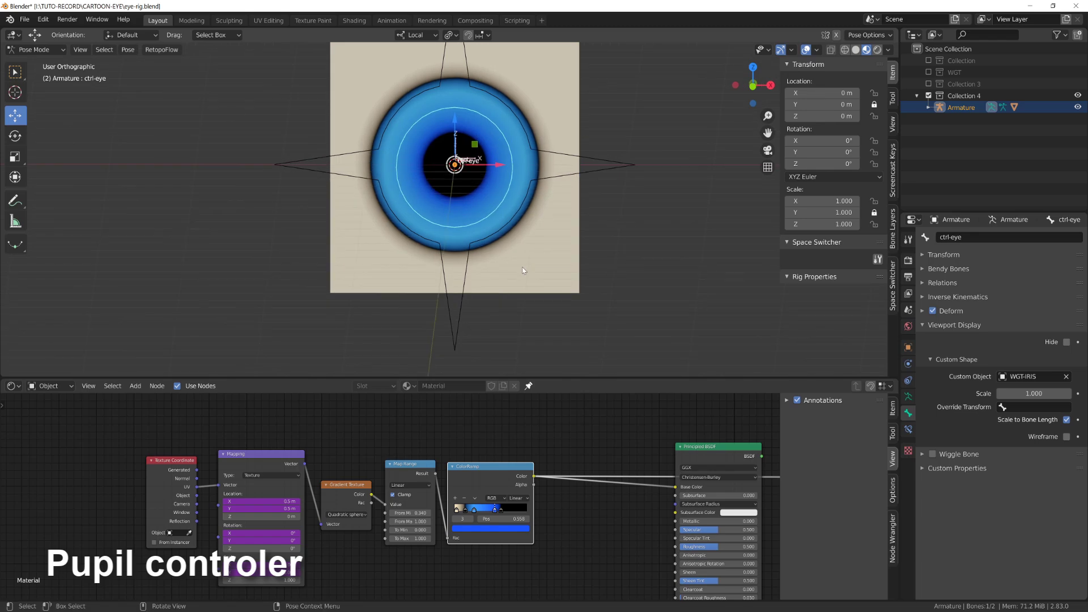
drag(1032, 393, 1076, 393)
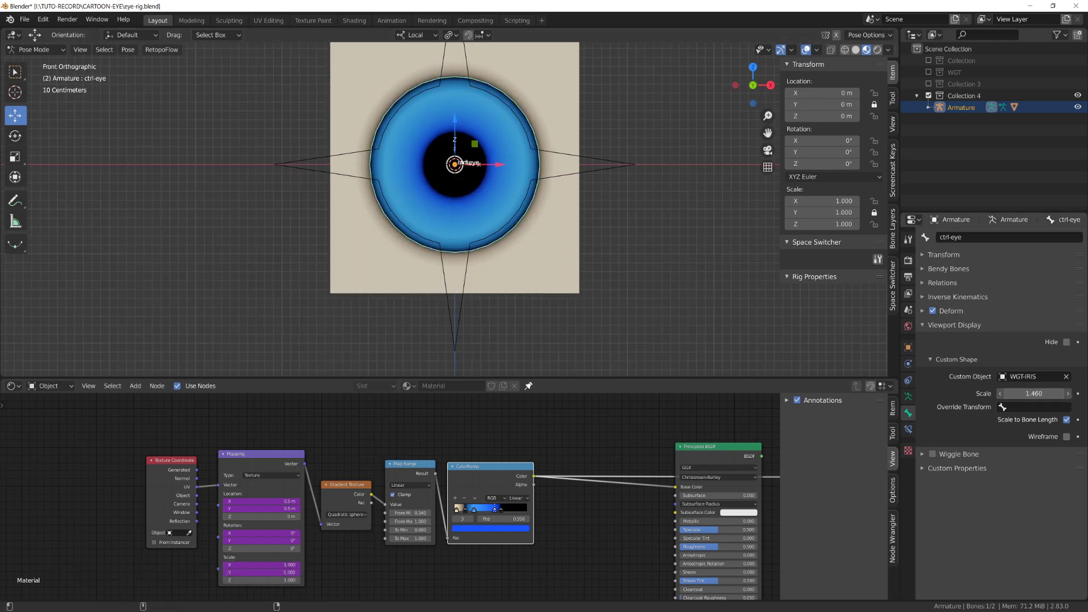
key(g)
key(Escape)
scroll(513, 287, down, 4)
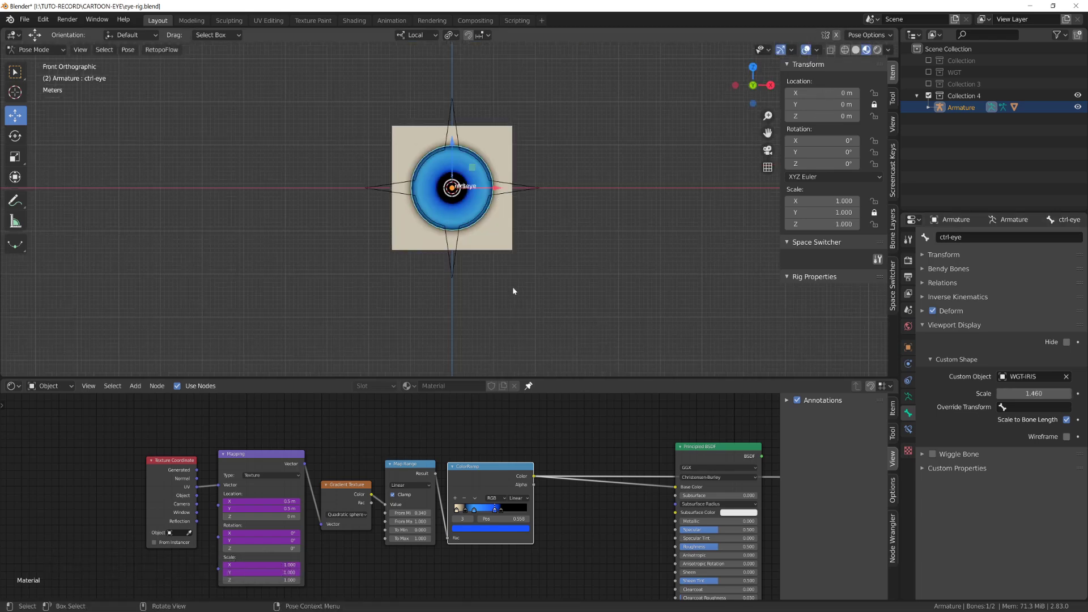
Step: Duplicate the Map Range and ColorRamp nodes with their input links and place the copies above the originals
scroll(492, 482, up, 2)
shift+click(493, 462)
drag(493, 461, 531, 489)
key(ctrl+shift+d)
click(461, 427)
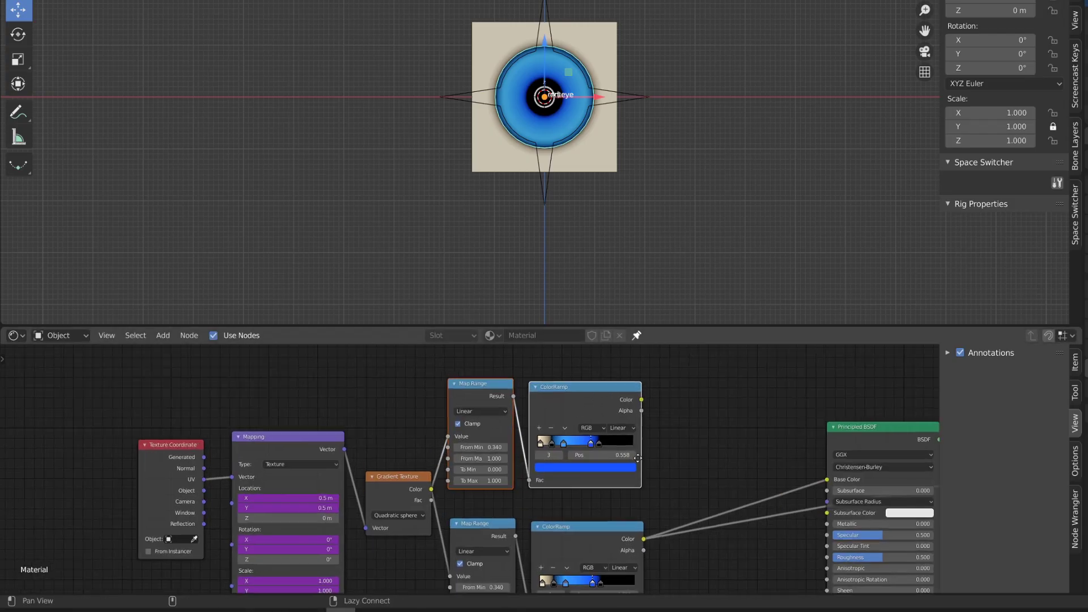
Step: In the lower ColorRamp, remove the black pupil stop and move the saturated blue stop to position 0.777
scroll(637, 458, up, 1)
drag(531, 541, 570, 541)
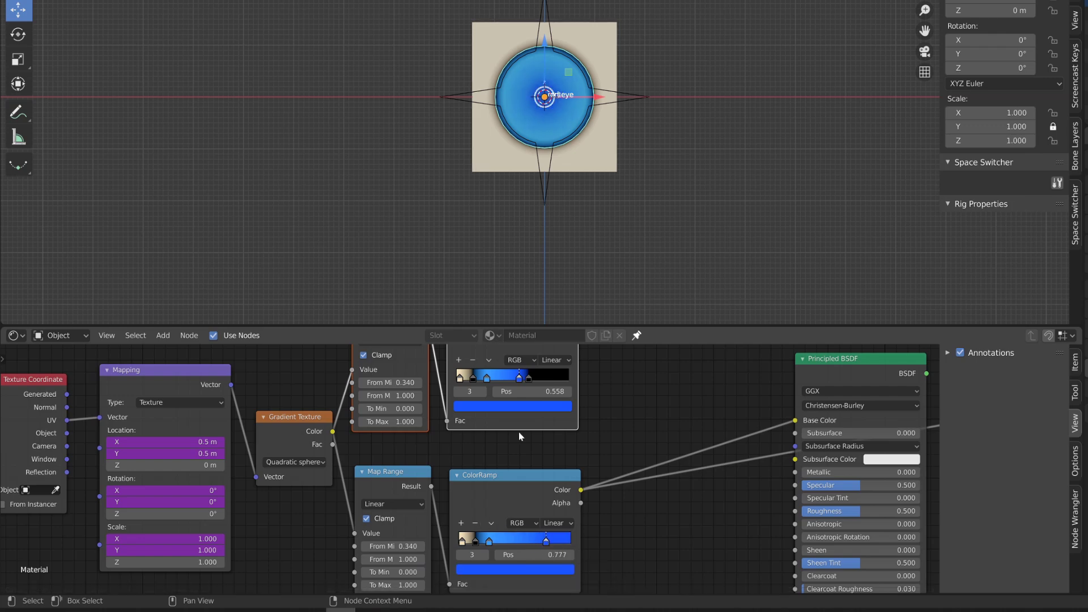
Step: Add a Mix color node above the Principled BSDF and link both ColorRamps' Color outputs to its two color inputs
middle_drag(518, 432, 534, 503)
key(shift+a)
mouse_move(682, 450)
click(795, 522)
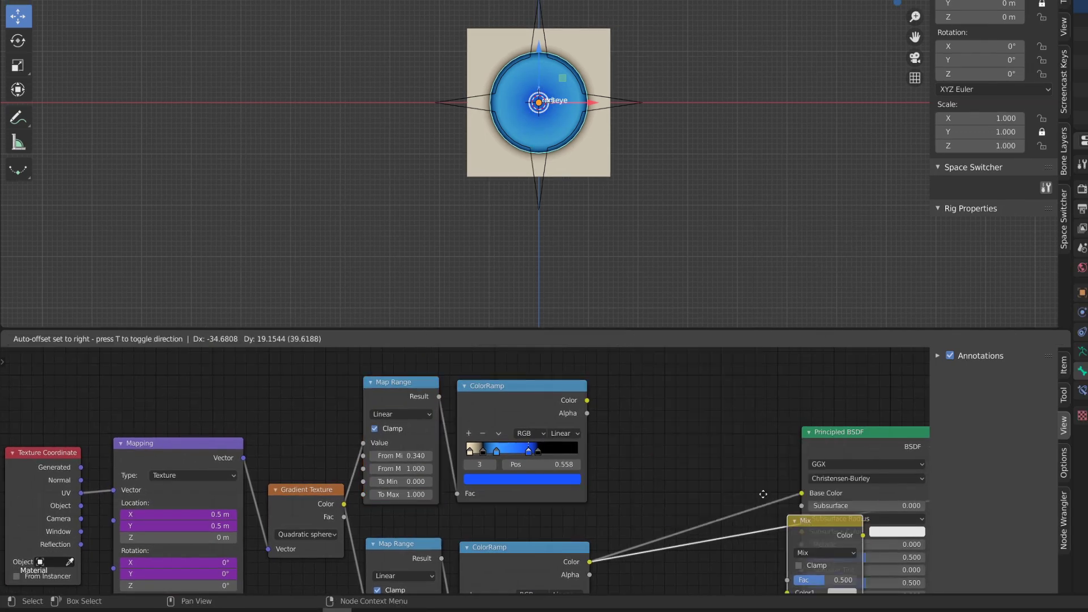
click(691, 416)
drag(587, 400, 672, 467)
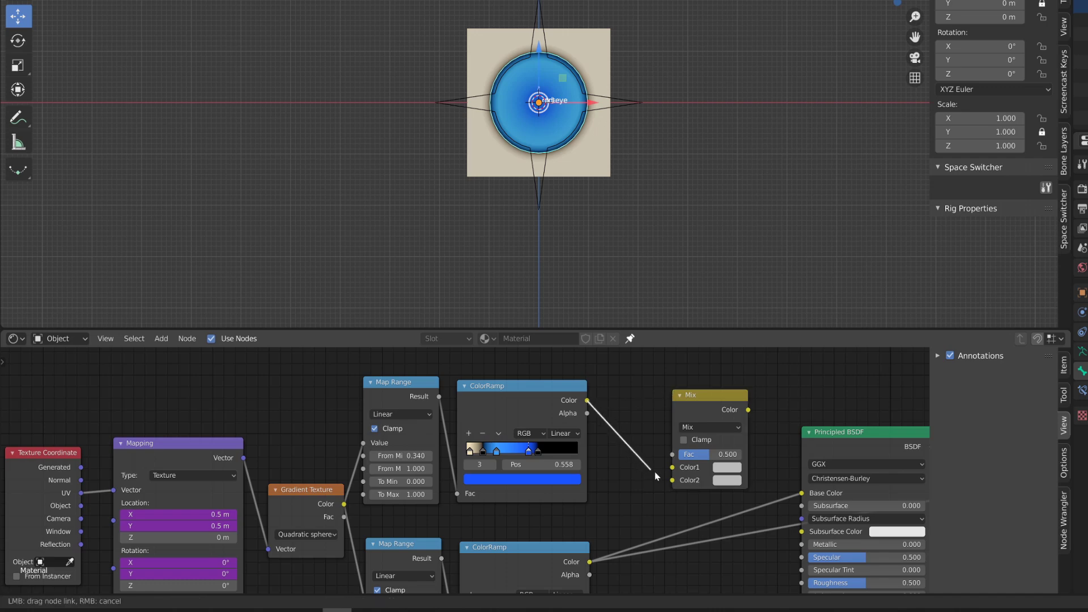
drag(590, 562, 672, 480)
Step: Delete the first three stops of the upper ColorRamp and change its remaining blue stop to white
click(470, 450)
click(483, 434)
click(483, 434)
click(484, 434)
click(521, 478)
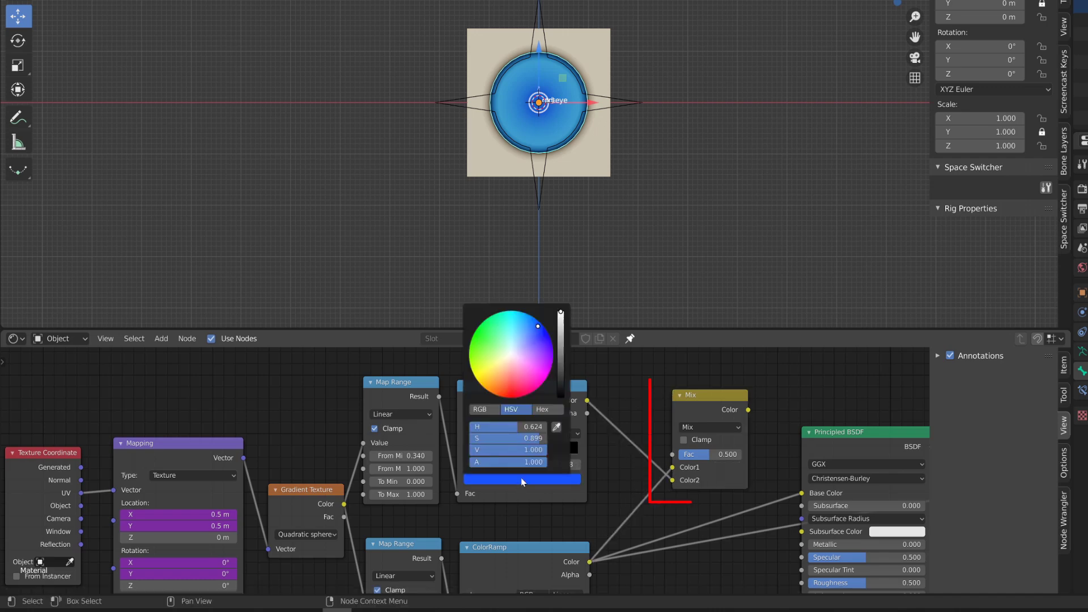
click(513, 355)
Step: Preview the Mix node's output on the plane and set its blending mode to Multiply with a Fac of 1.000
ctrl+shift+click(543, 396)
ctrl+shift+click(724, 397)
click(713, 425)
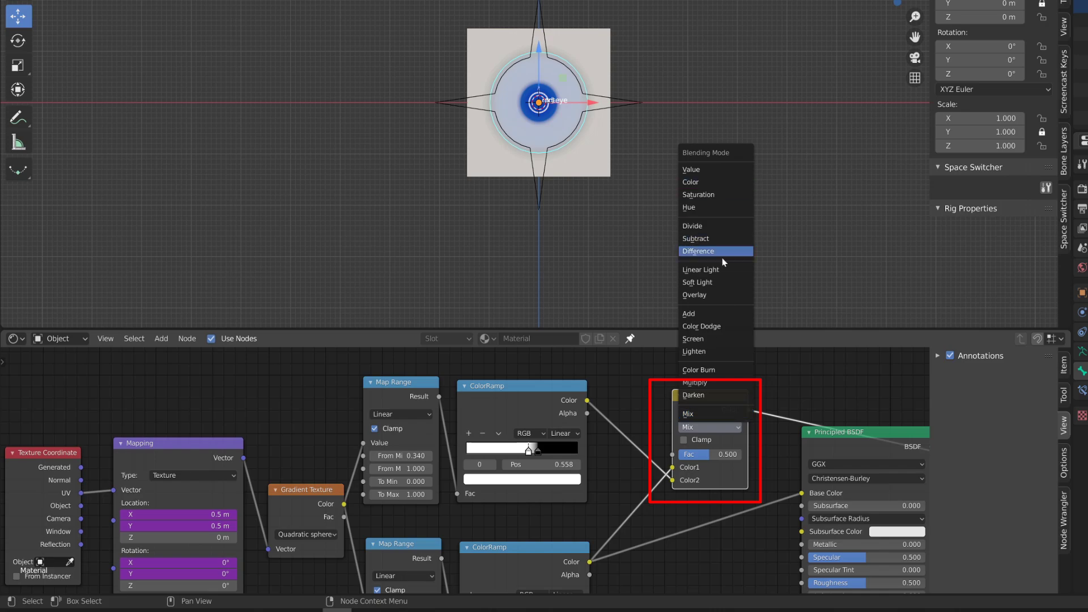
click(696, 382)
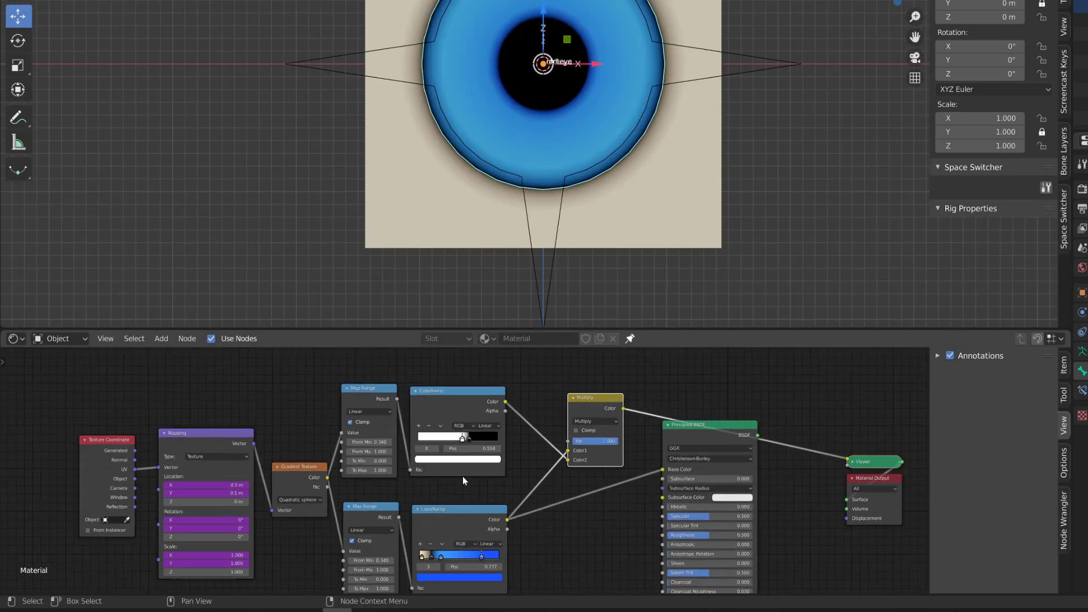
Step: Test the multiplied eye material by trial-scaling the ctrl-eye bone, cancelling the scaling
middle_drag(463, 477, 568, 454)
scroll(396, 509, up, 2)
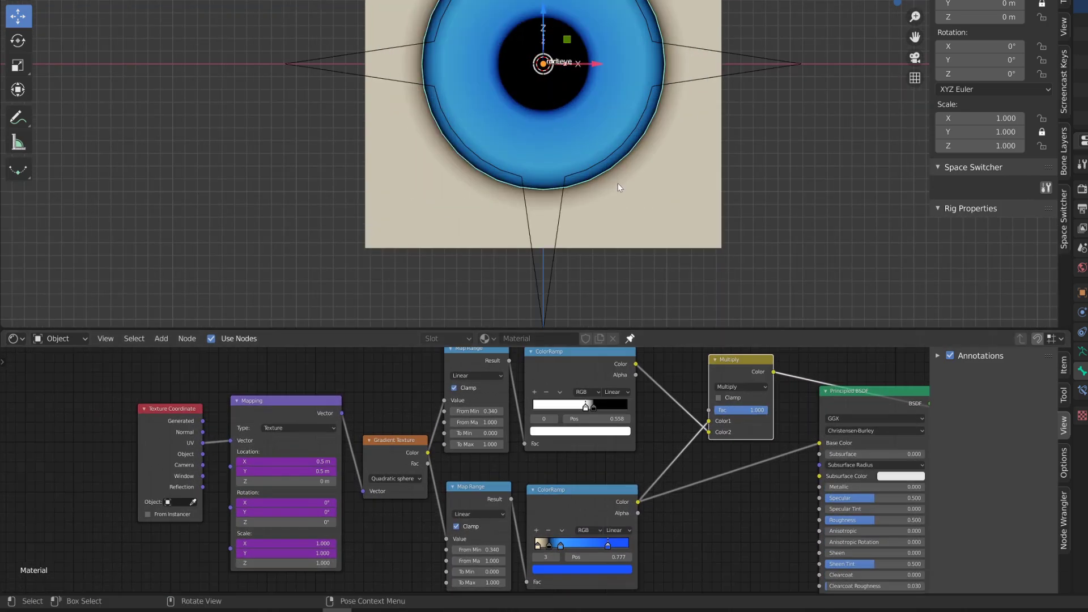
key(s)
right_click(702, 197)
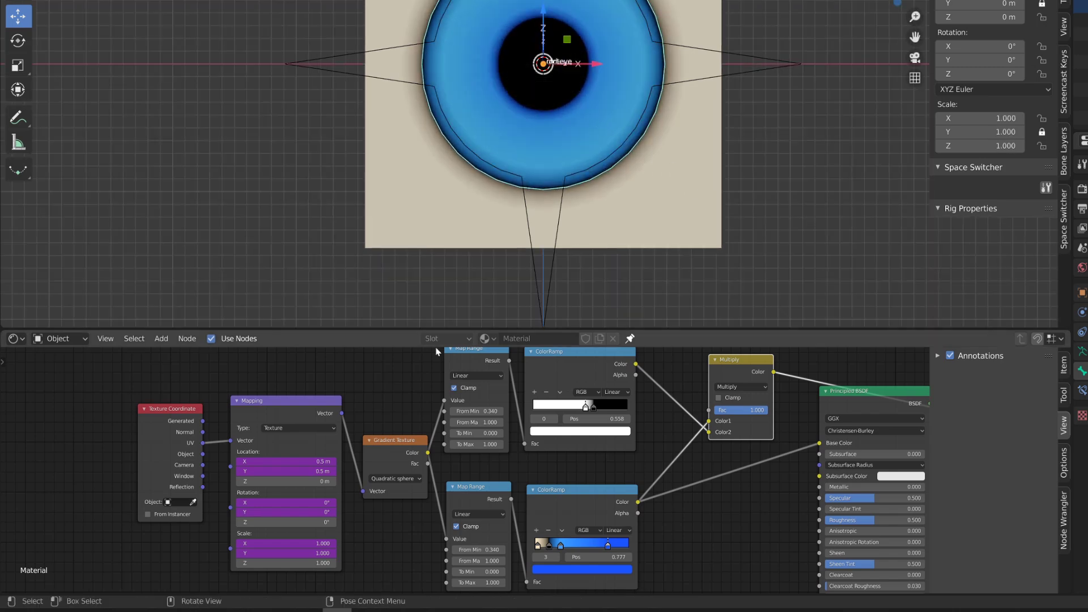
Step: Set the upper Map Range node's From Min to 0.5
scroll(217, 450, down, 3)
mouse_move(440, 417)
mouse_down()
mouse_move(482, 417)
mouse_move(441, 417)
mouse_move(459, 418)
mouse_move(454, 400)
mouse_up()
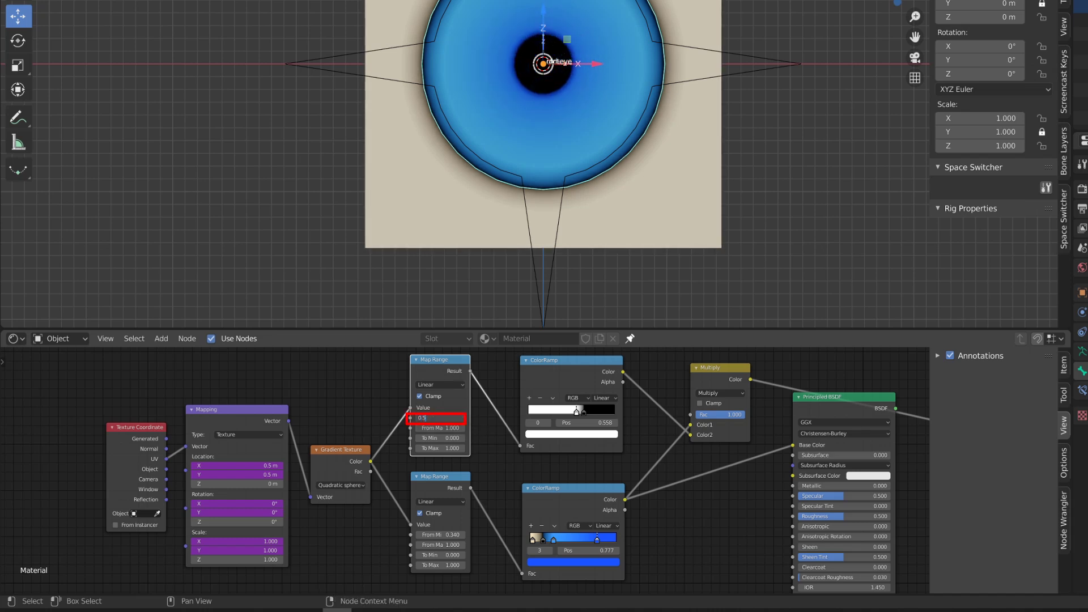
key(Return)
Step: Add a smaller third bone named ctrl-iris with the WGT-IRIS custom shape and lock its location and rotation
key(Tab)
shift+middle_drag(632, 131, 622, 202)
scroll(622, 202, up, 6)
shift+middle_drag(719, 182, 727, 188)
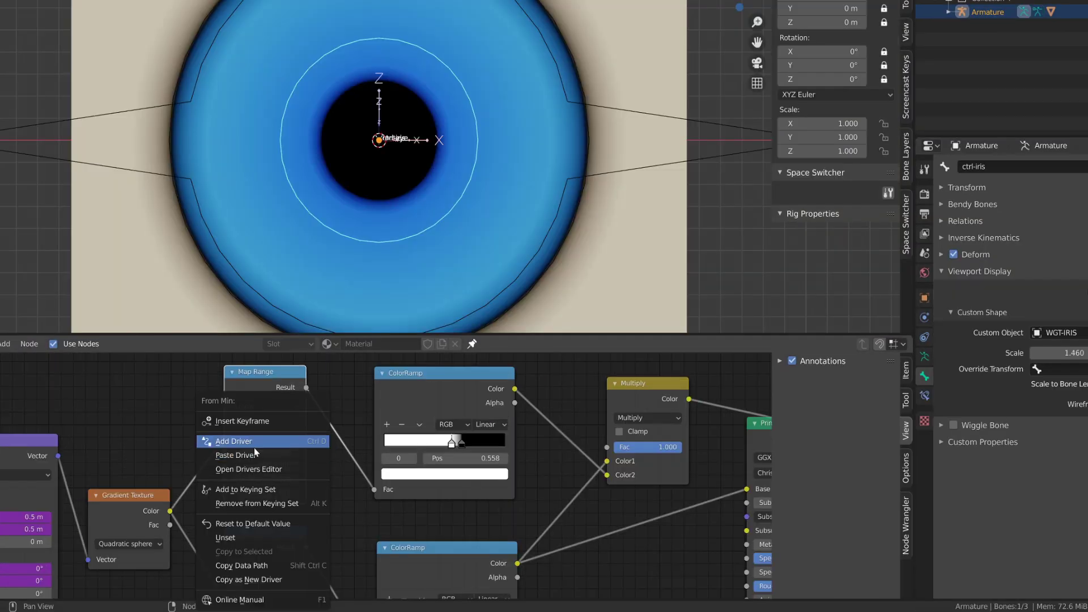
Step: Add a driver to the upper Map Range's From Min with expression var, targeting the Armature's pupil bone, renamed ctrl-pupil
click(254, 445)
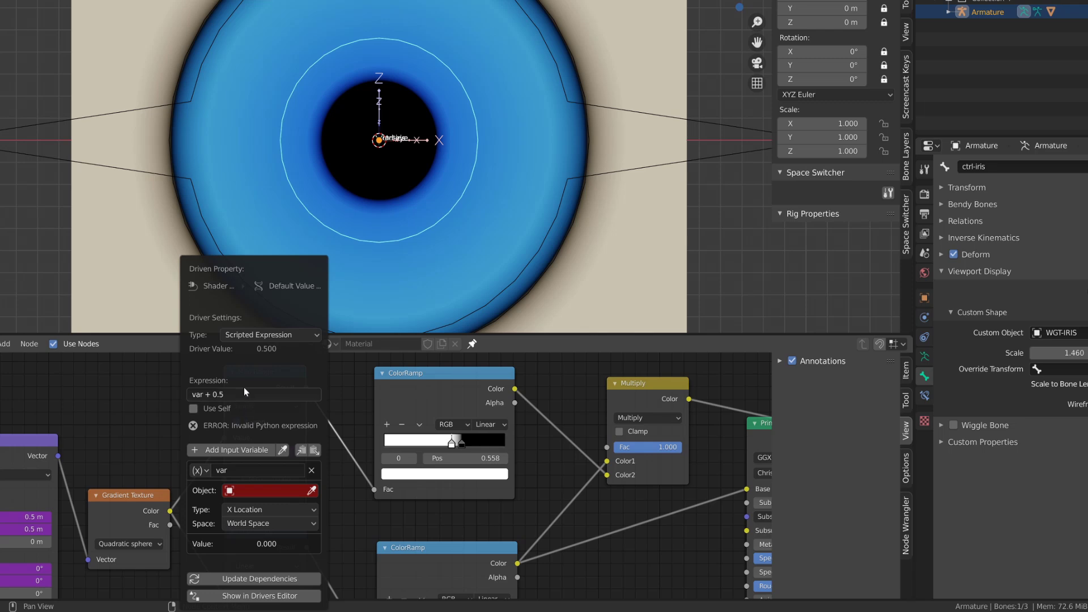
click(254, 337)
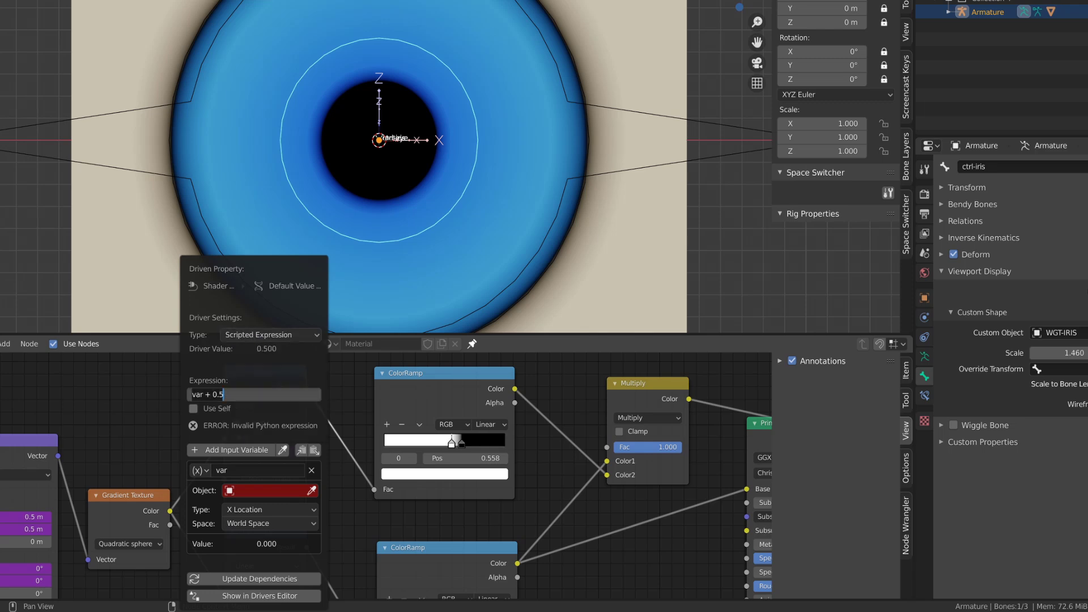
click(266, 490)
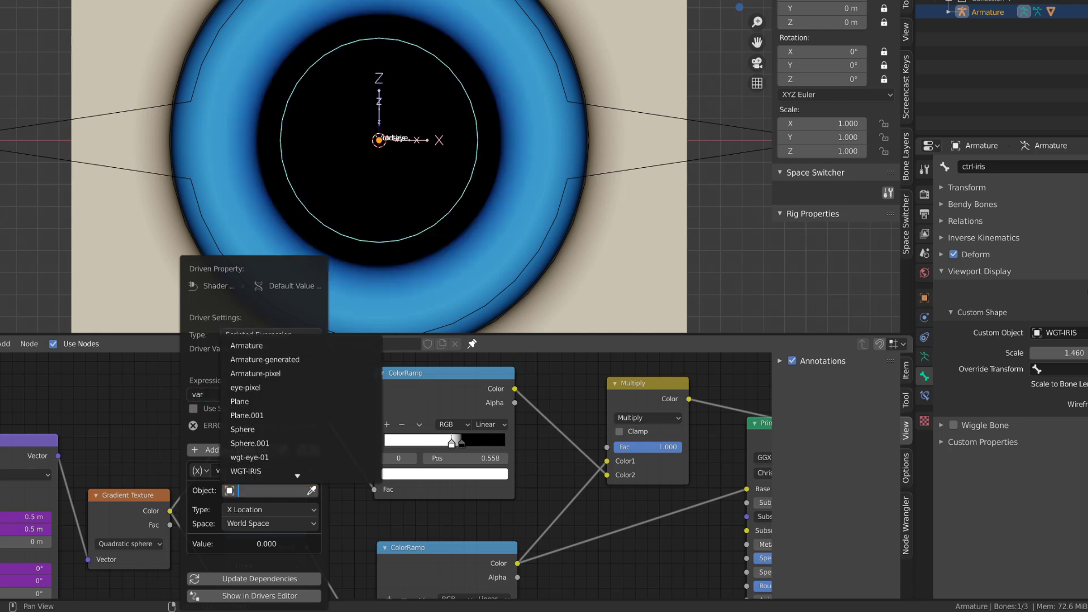
click(256, 346)
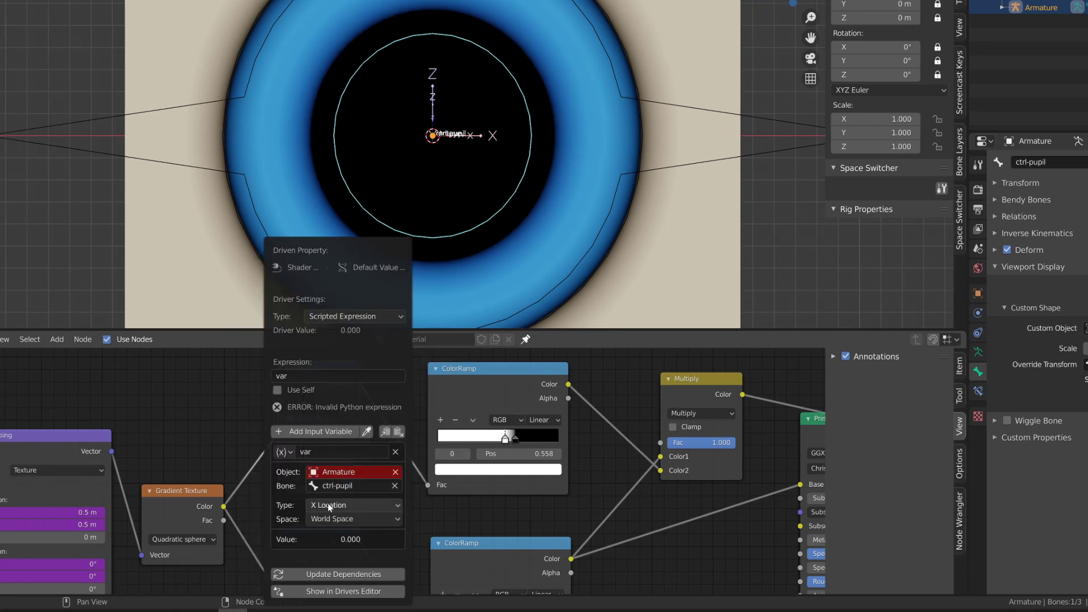
Step: Set the From Min driver's variable to the ctrl-pupil bone's scale in Local Space
click(260, 509)
click(256, 371)
click(355, 519)
click(337, 544)
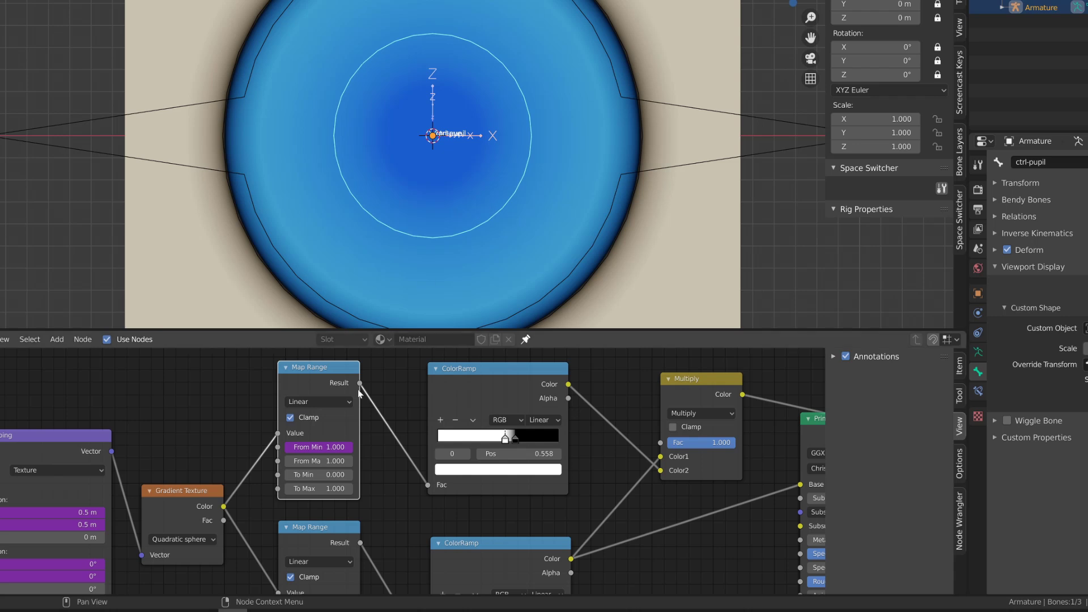
Step: Test the From Min driver by scaling the ctrl-pupil bone to 0.501 and rescaling it to 0.445
key(s)
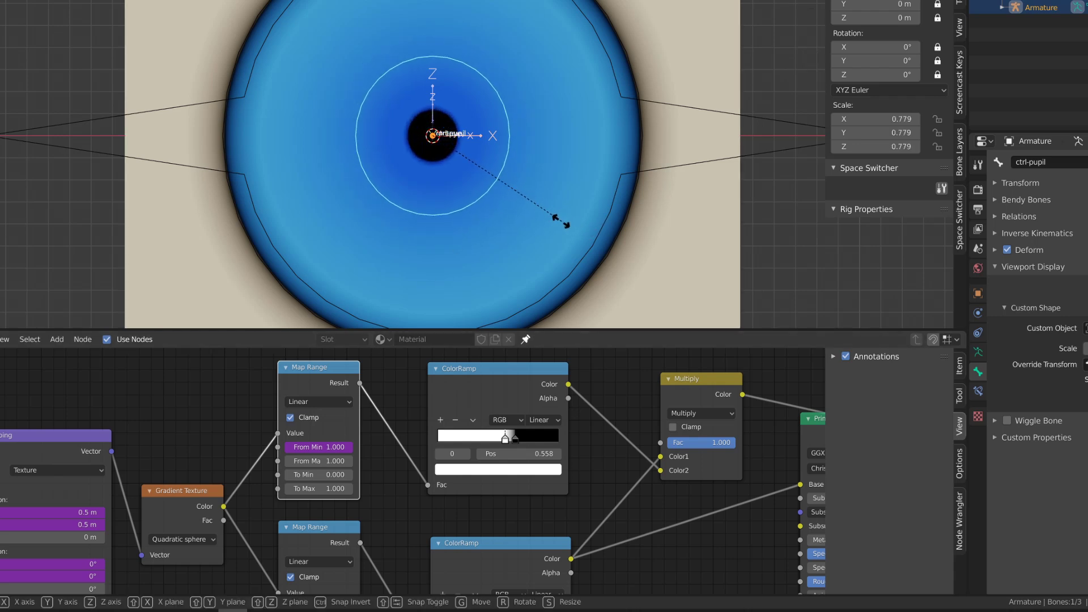
click(510, 190)
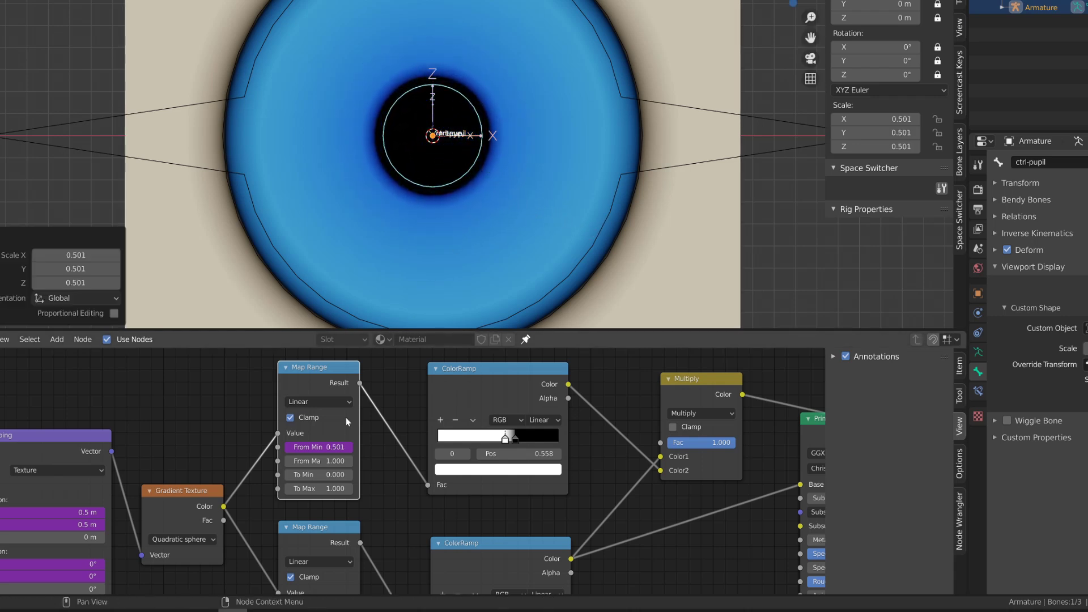
key(s)
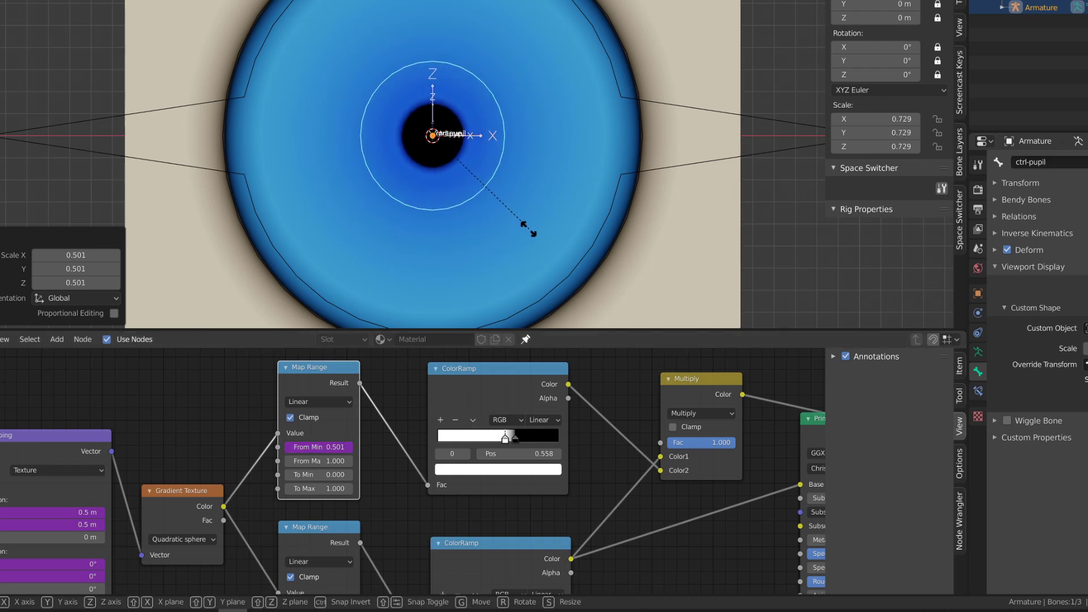
click(492, 197)
Step: Scale the ctrl-pupil bone down to 0.319 to check which way the pupil responds to the From Min driver
right_click(317, 446)
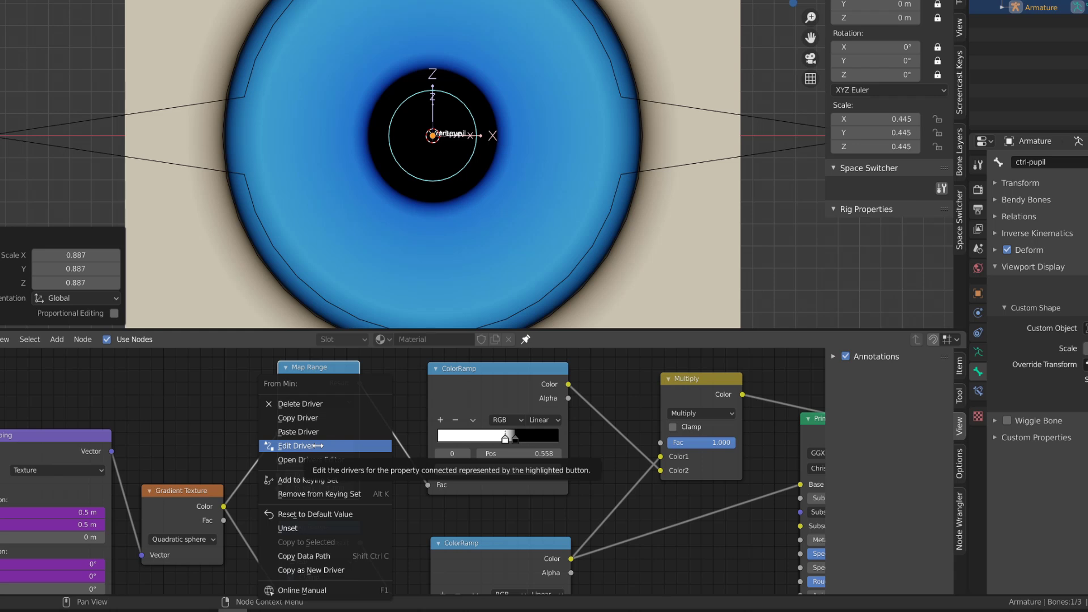
key(s)
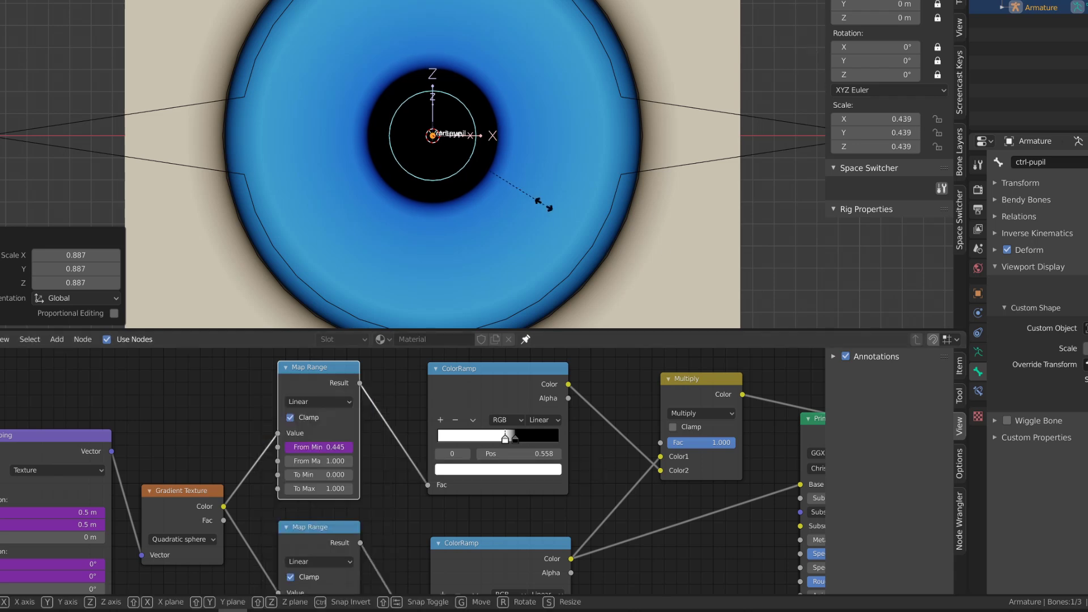
click(507, 199)
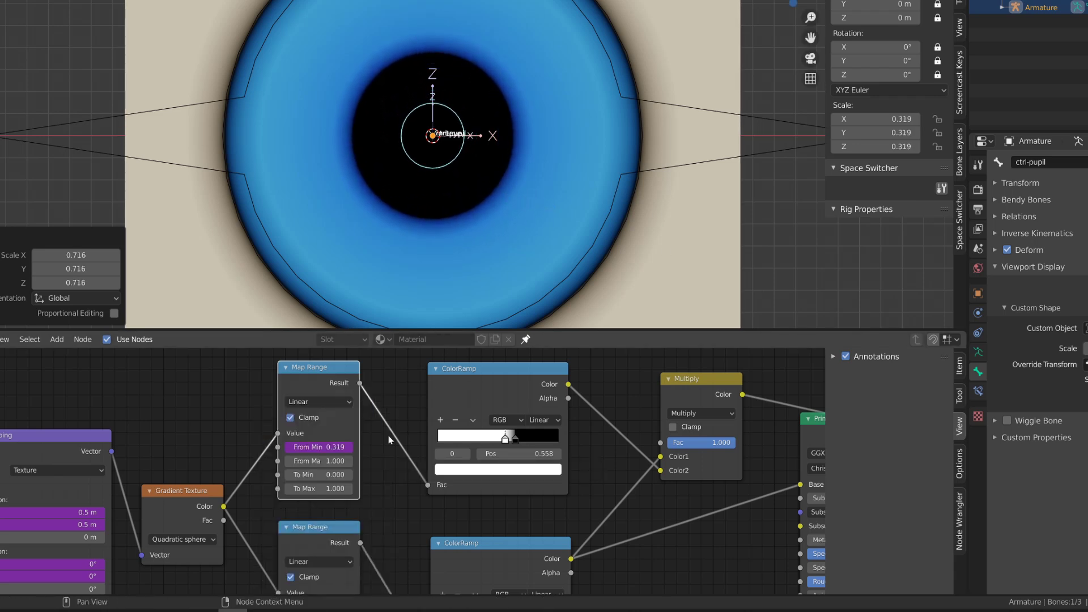
Step: Change the expression of the upper Map Range's From Min driver to 1-var
right_click(346, 447)
right_click(316, 445)
click(313, 445)
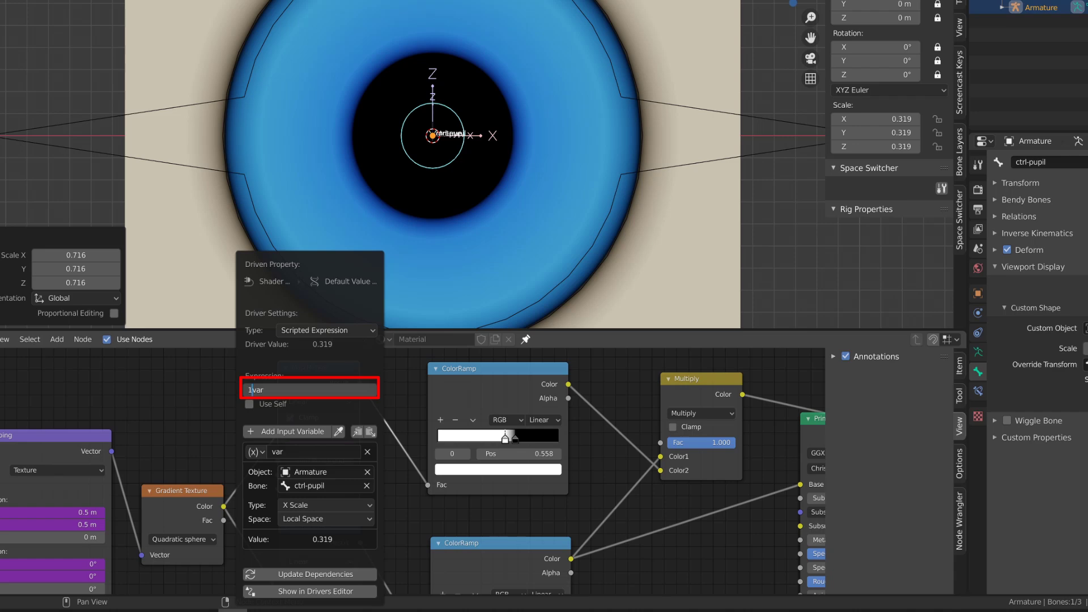
key(Return)
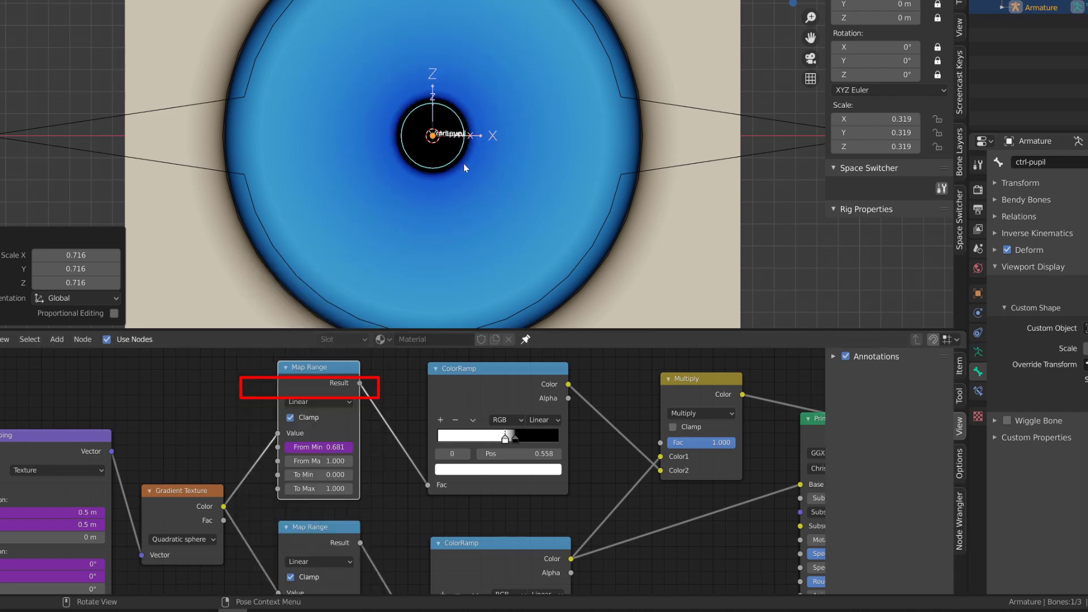
Step: Test the inverted pupil driver by scaling the ctrl-pupil bone up to 1.171 and back down, and select the root bone
key(s)
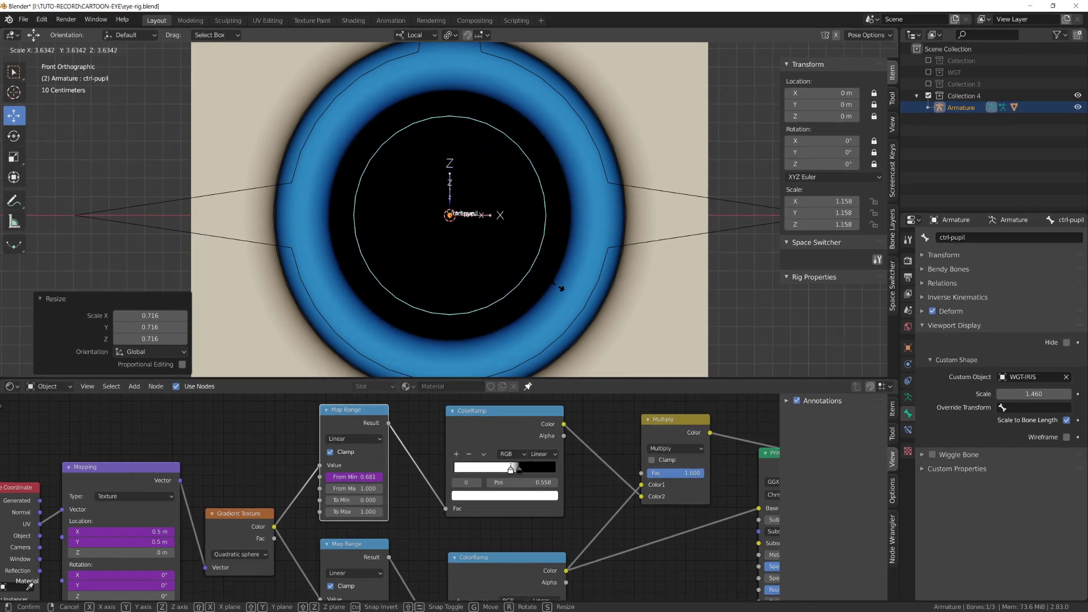
click(561, 228)
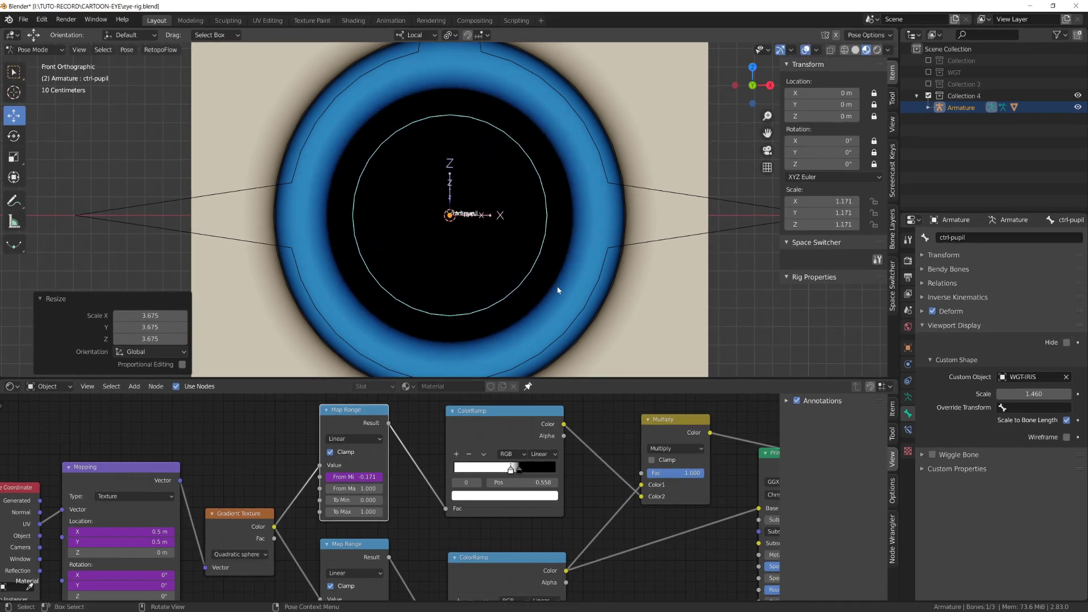
key(s)
click(532, 269)
scroll(532, 269, down, 5)
click(493, 264)
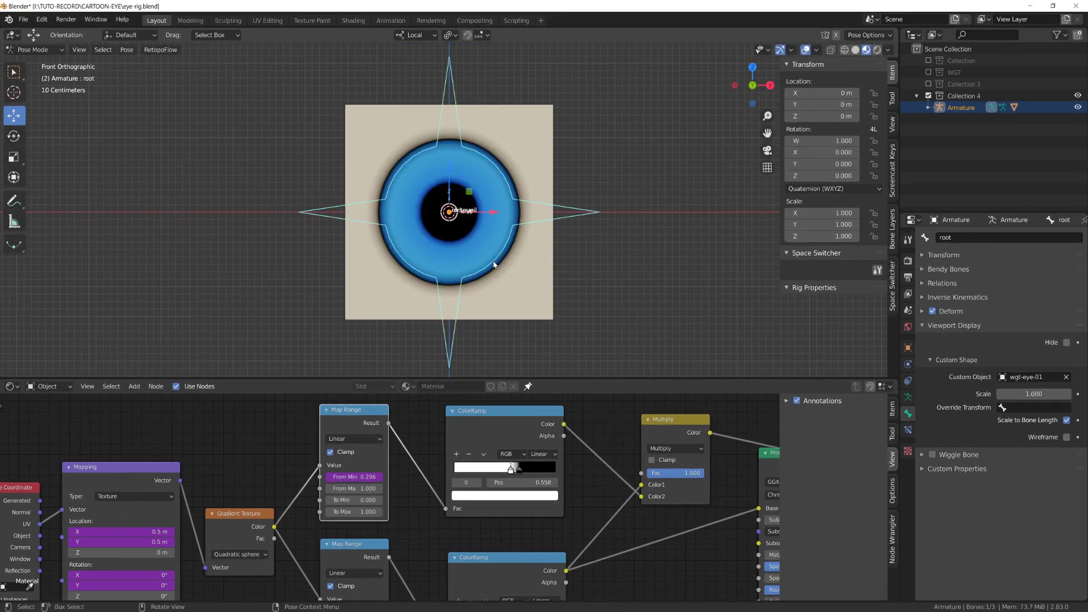
Step: Assign the existing eye material named Material to the stretched sphere and rename the material eye-tuto
key(ctrl+Tab)
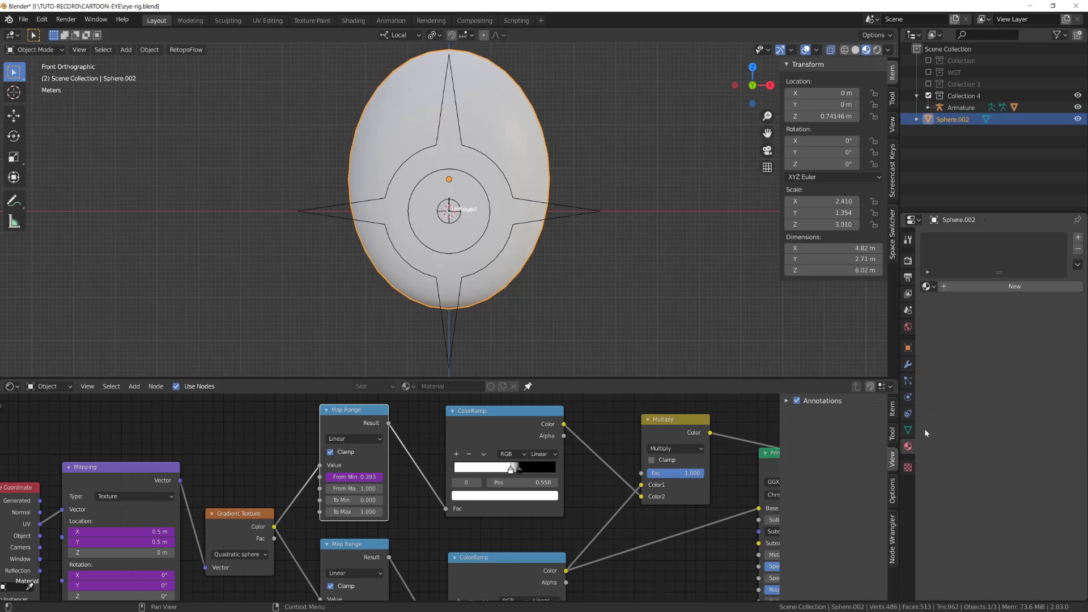
click(941, 287)
click(927, 286)
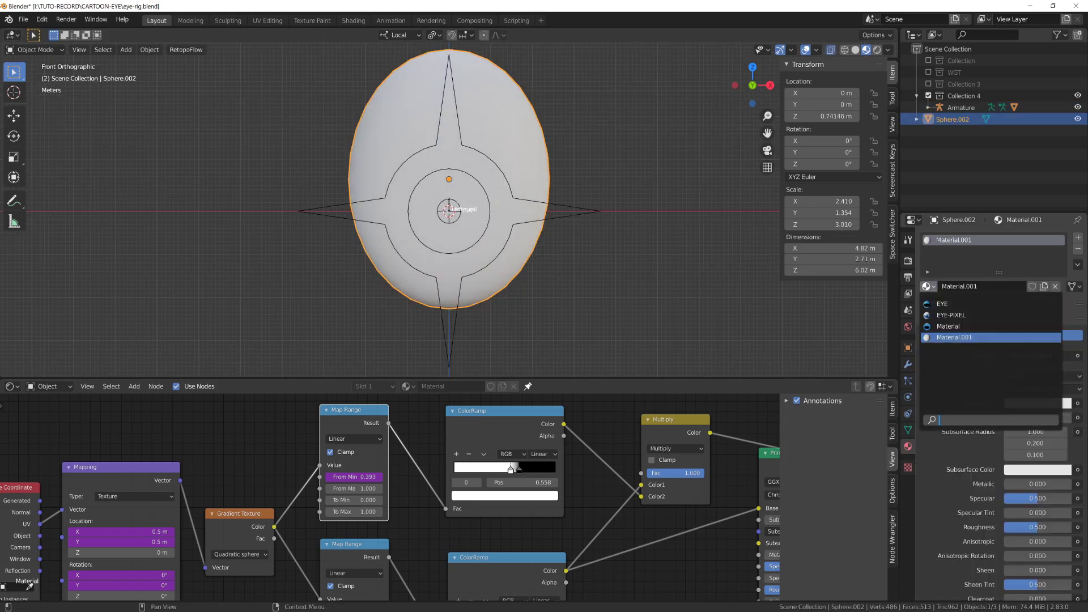
click(927, 287)
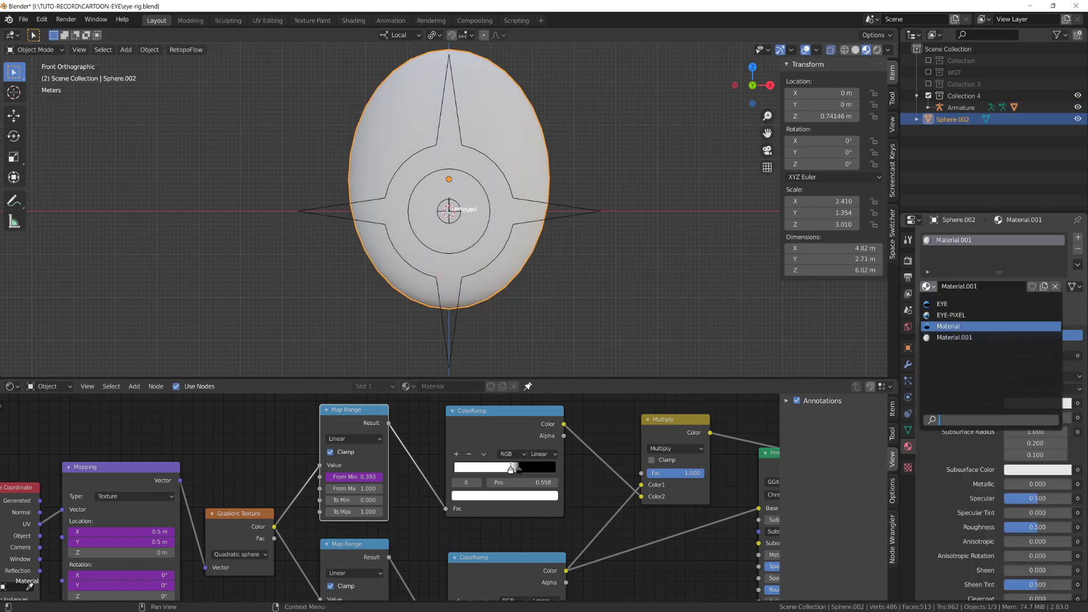
click(960, 326)
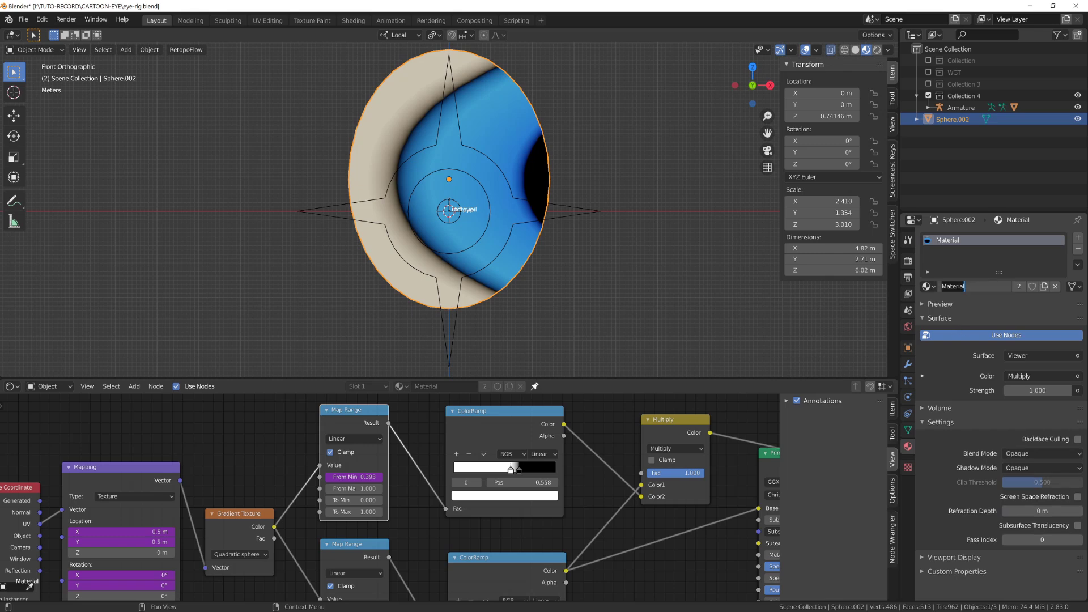
Step: Show the UV layout of the sphere's mesh and unwrap all its faces with Project From View from the front
key(Tab)
click(11, 386)
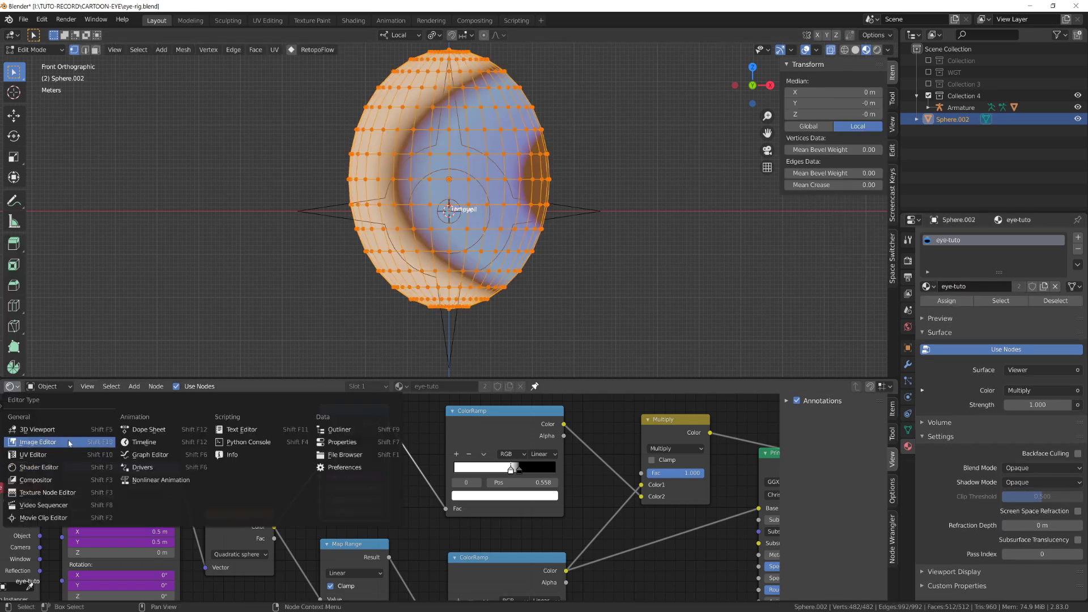
click(34, 426)
key(u)
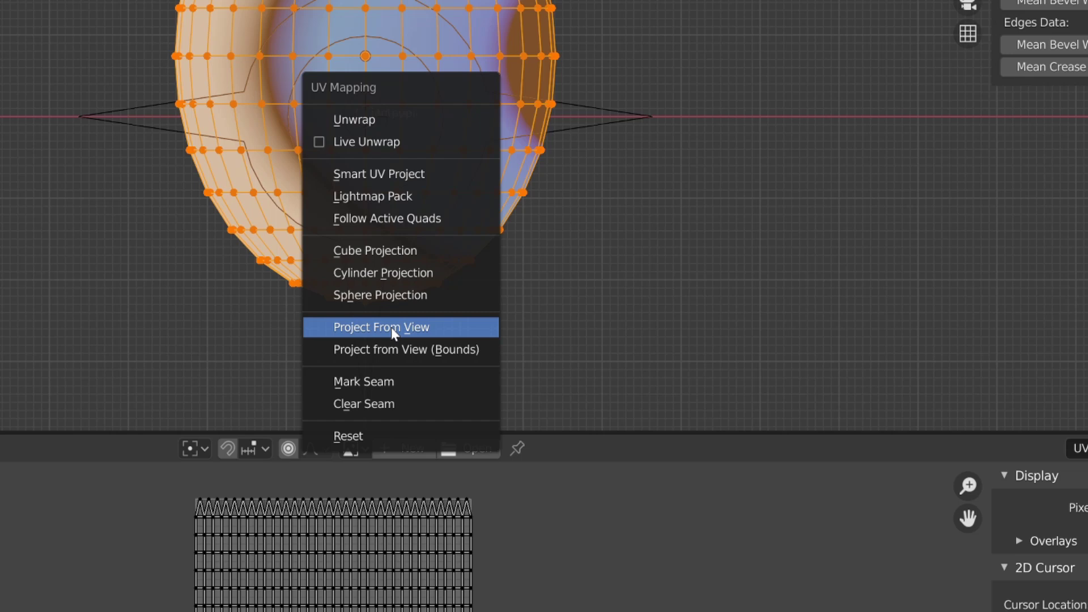
click(391, 328)
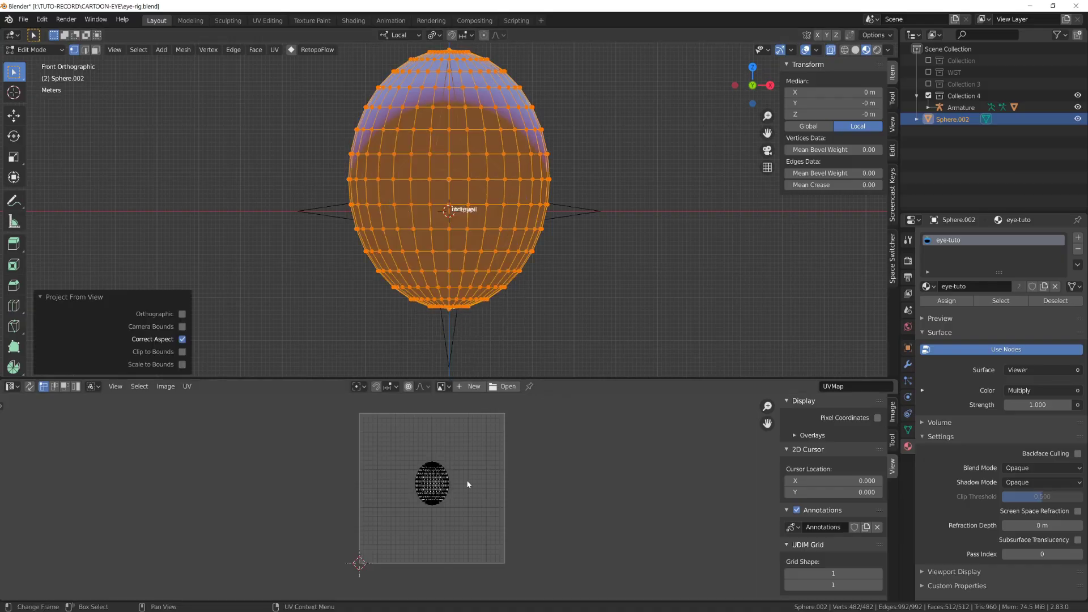
Step: Scale all the sphere's projected UVs up so the iris becomes a small round disc at its centre, and return to Object Mode
key(a)
key(s)
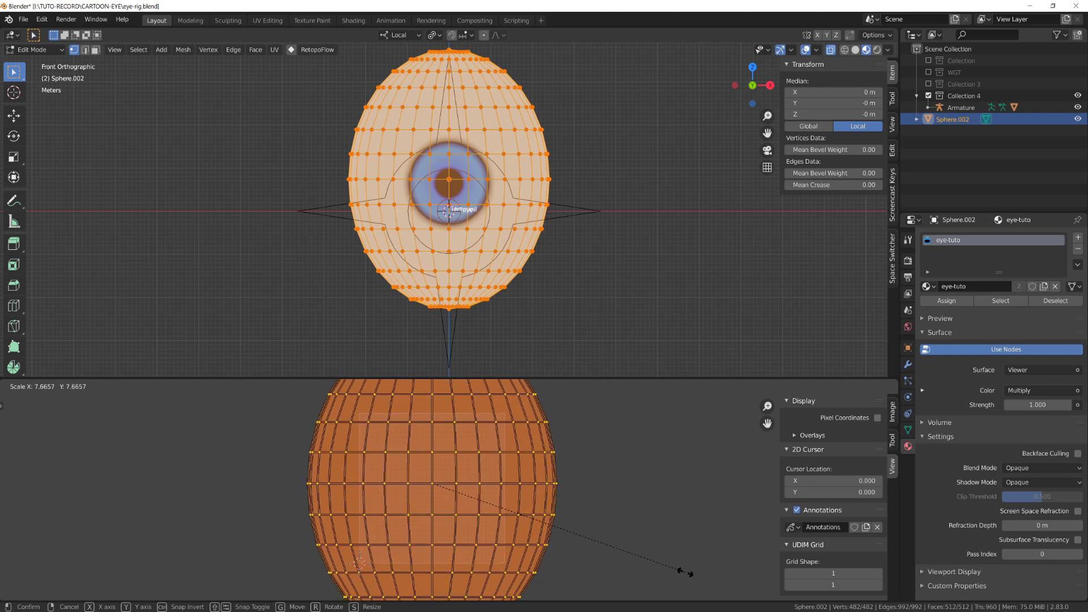
click(657, 567)
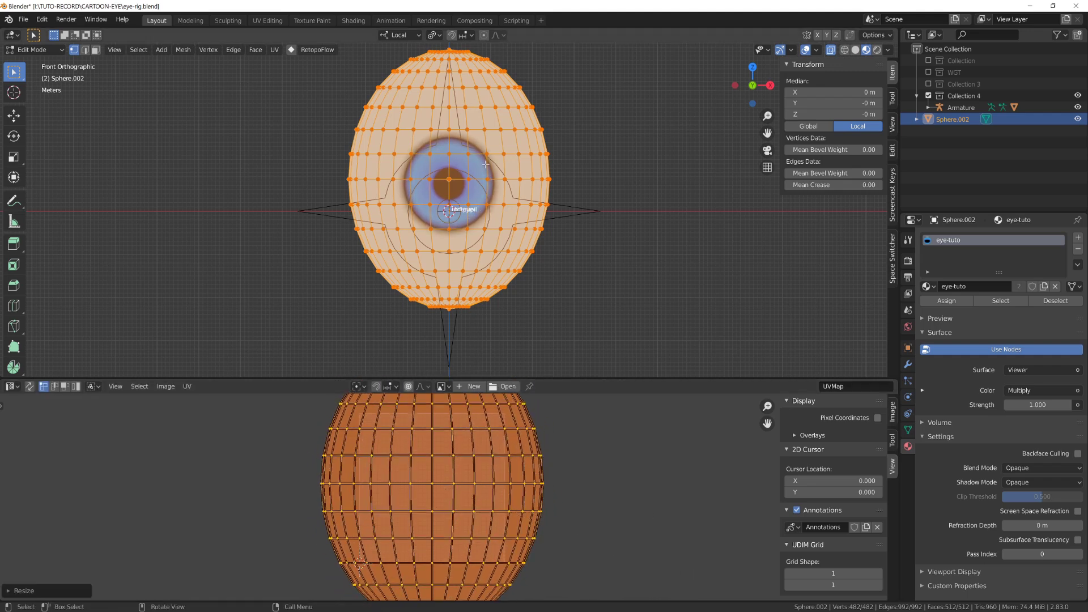
key(Tab)
Step: Parent the sphere to the armature's root bone using the Bone option
click(510, 240)
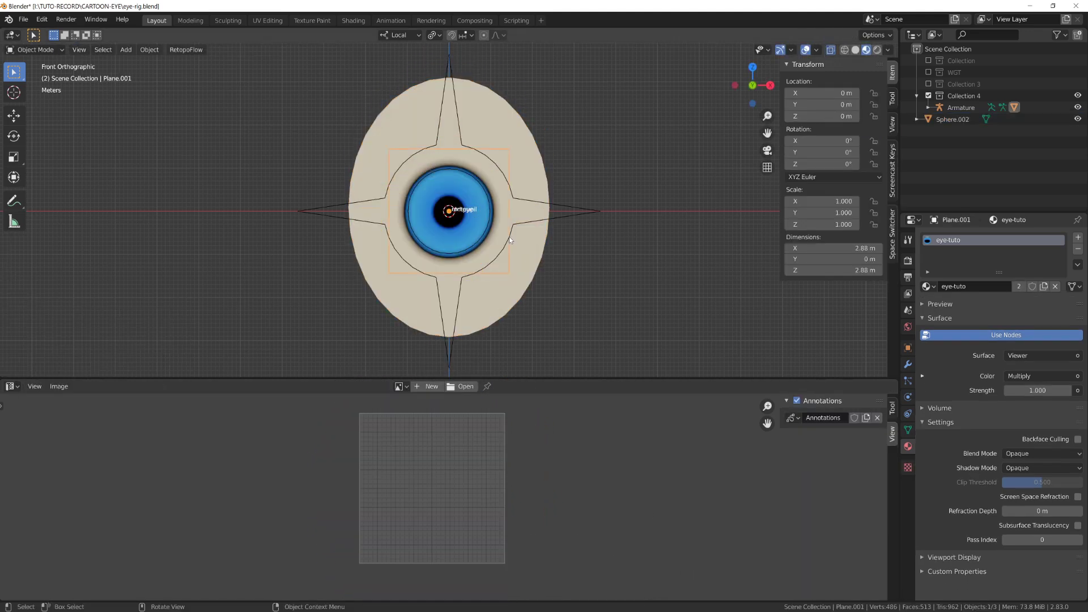
click(484, 237)
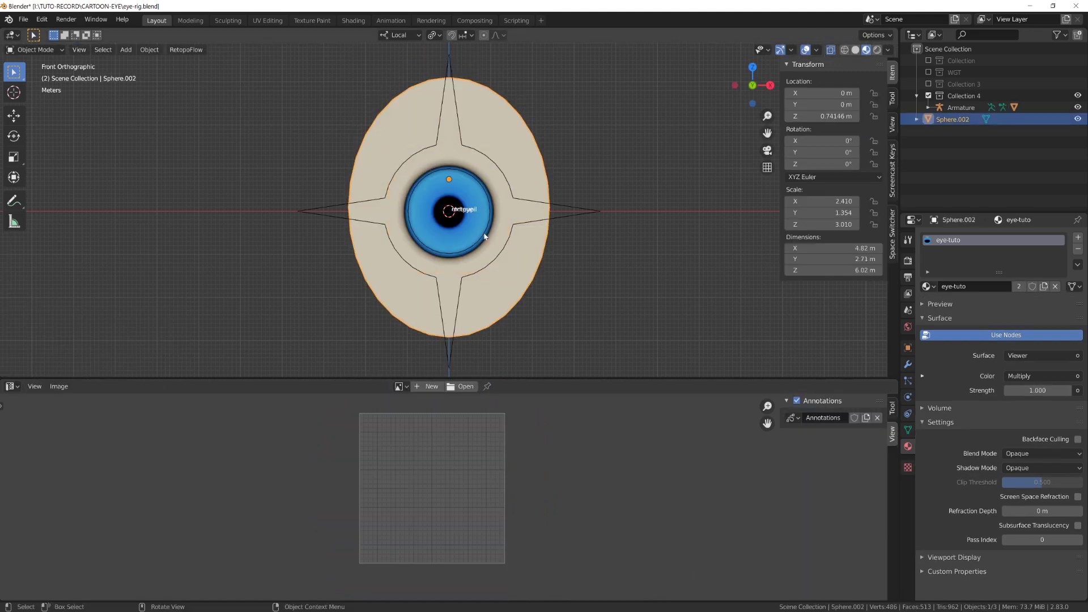
shift+click(559, 216)
key(ctrl+Tab)
alt+click(560, 217)
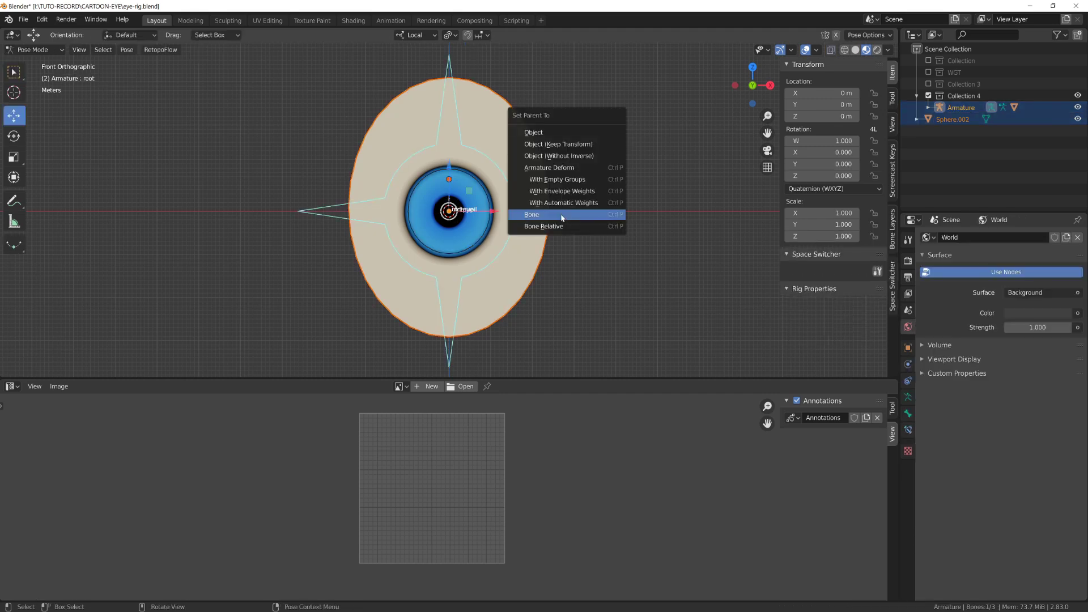
click(561, 214)
Step: Test the ctrl-eye bone on the sphere by scaling it to about 1.34 and moving the iris around the surface
key(s)
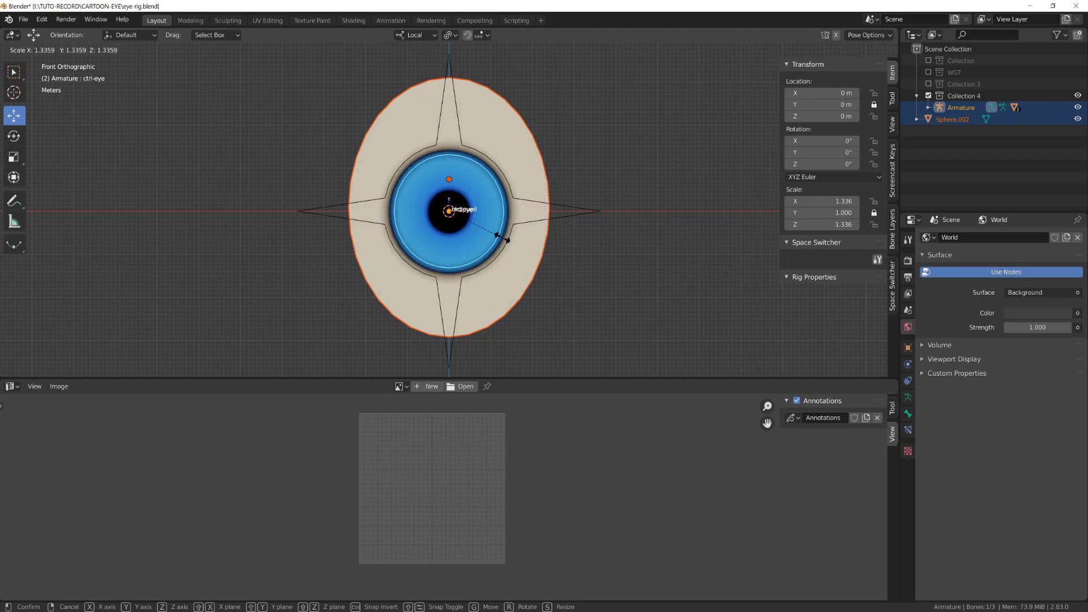
click(498, 235)
key(g)
middle_drag(498, 236, 340, 229)
click(418, 231)
key(g)
click(485, 185)
middle_drag(485, 184, 522, 183)
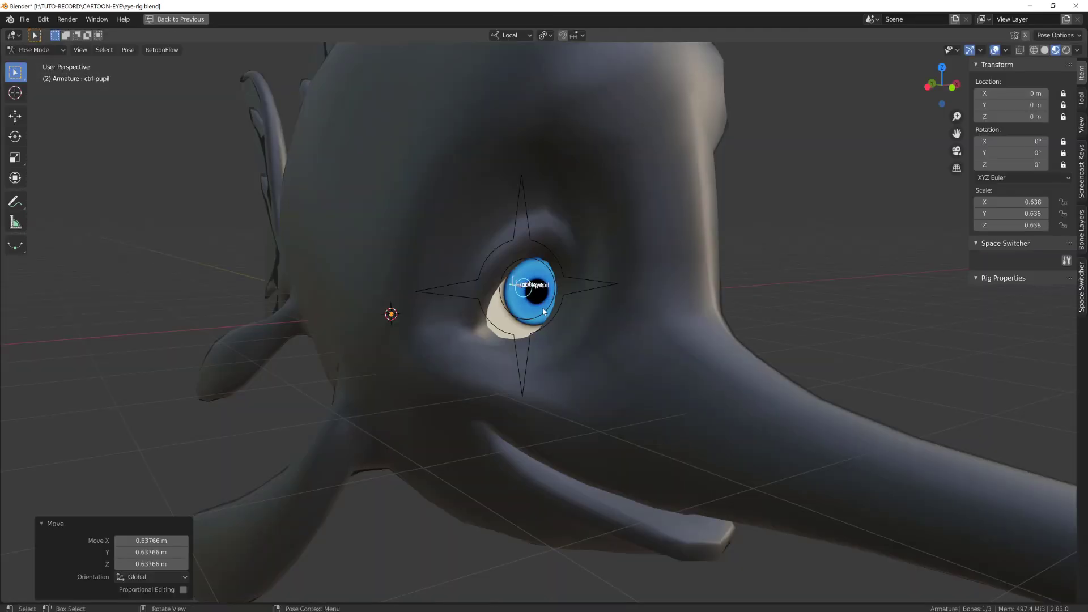
Step: Test the pupil on the character's rigged eye by rescaling the ctrl-pupil bone twice
key(s)
click(551, 334)
key(s)
click(550, 335)
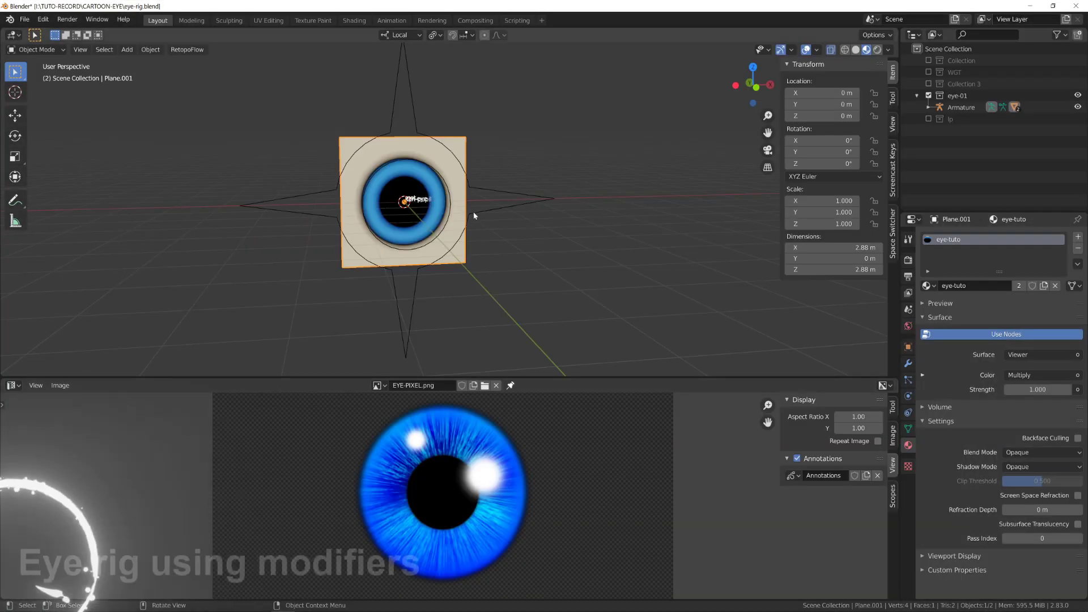
Step: Connect the eye-pixel material's Principled BSDF to the output and attach Texture Coordinate, Mapping and Image Texture nodes to its Base Color
scroll(474, 215, up, 4)
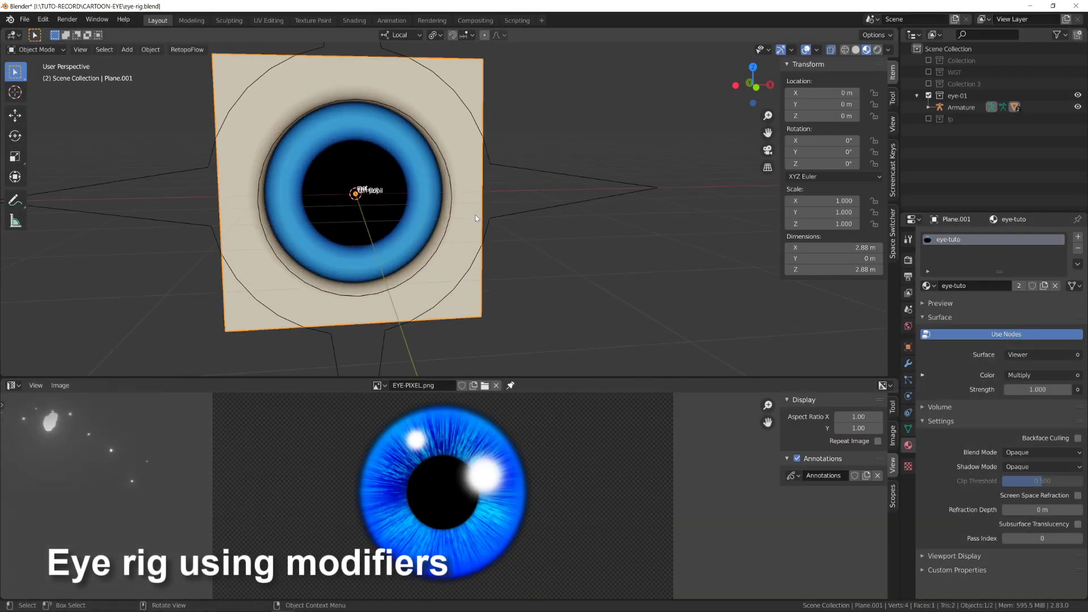
middle_drag(473, 216, 454, 198)
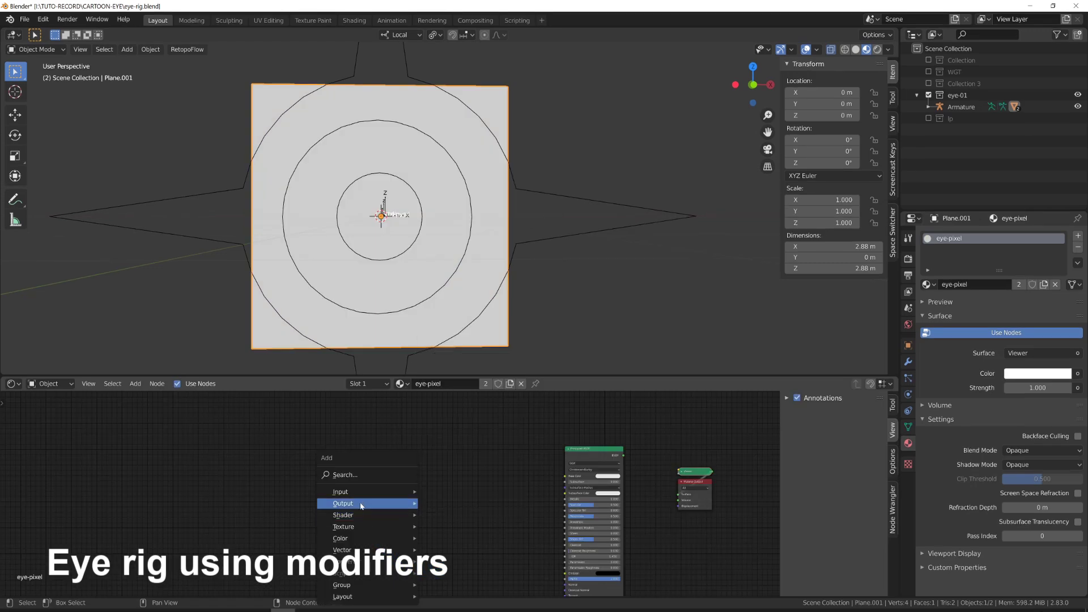
click(605, 452)
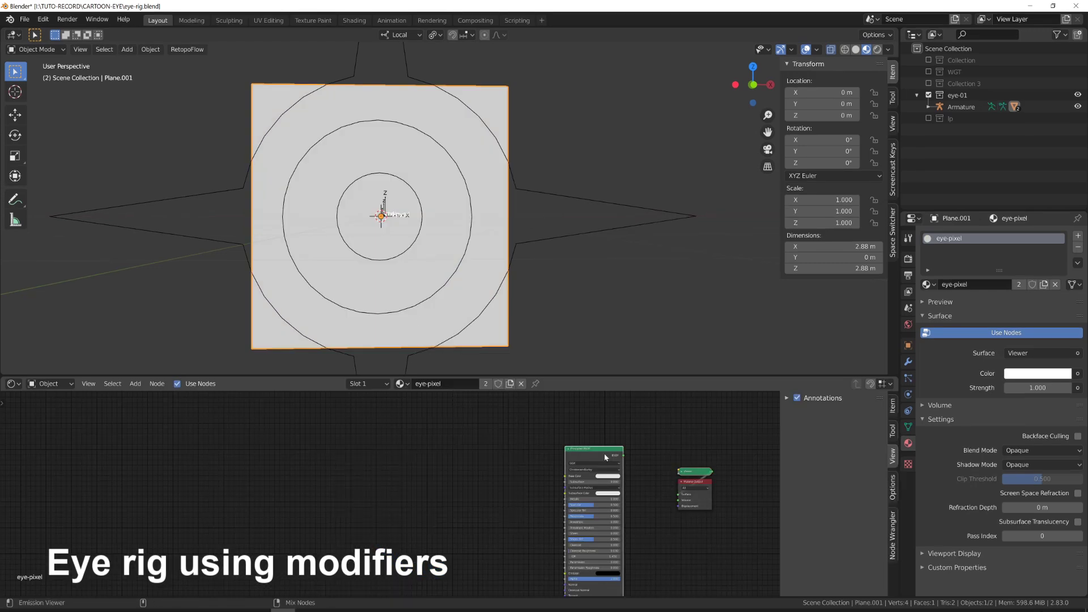
ctrl+shift+click(597, 454)
key(ctrl+t)
key(g)
click(306, 464)
Step: Load EYE-PIXEL.png in the Image Texture node and move the texture nodes further away from the Principled BSDF
scroll(325, 499, up, 3)
click(334, 513)
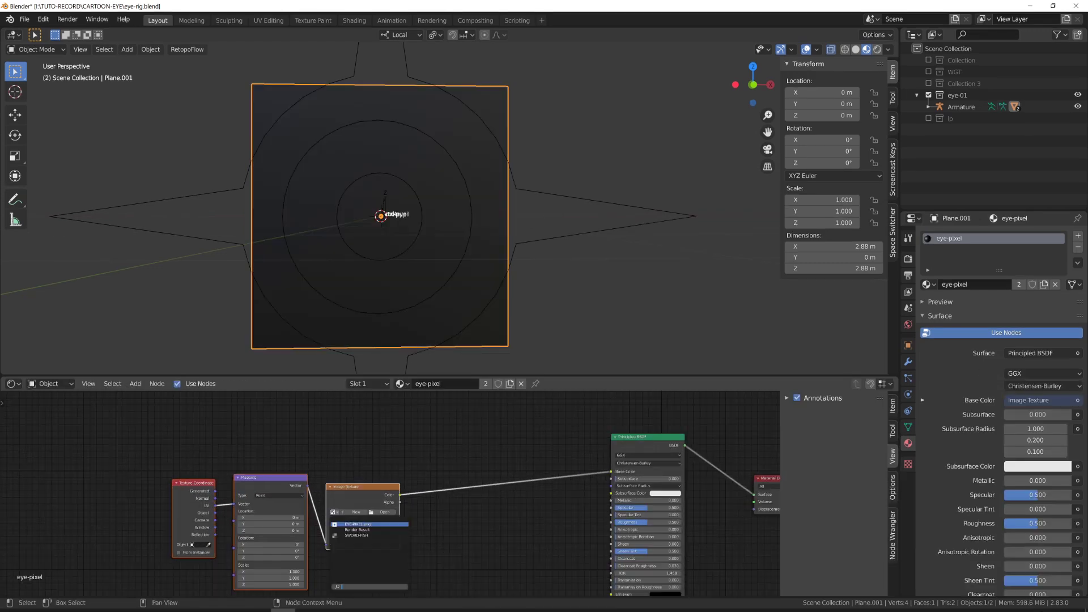
click(385, 525)
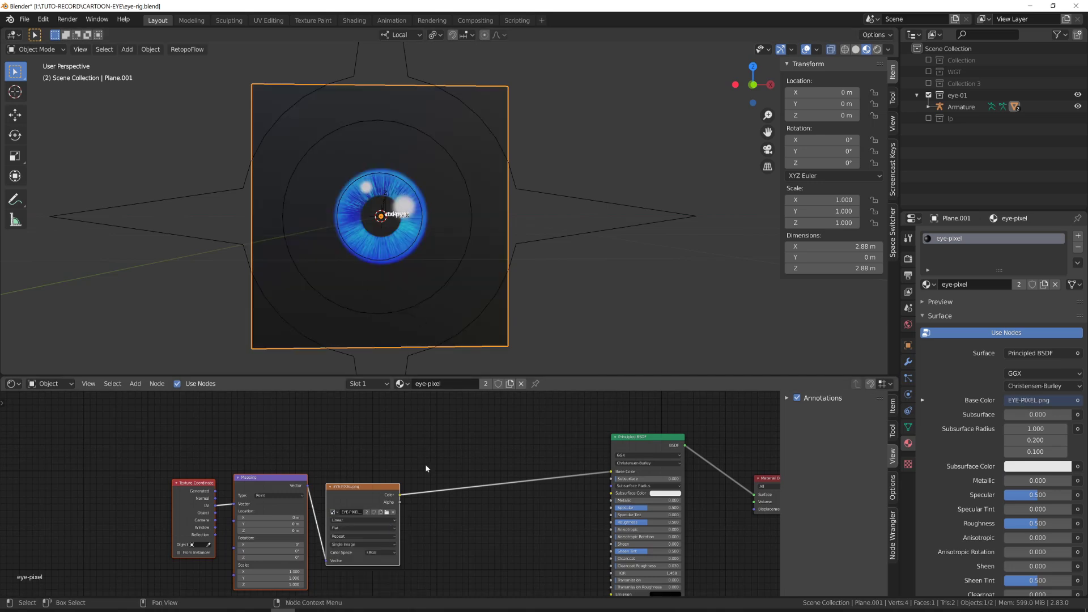
key(g)
click(360, 455)
Step: Insert a MixRGB node before the Base Color, with the image's Color linked to Color2 and its Alpha to Fac
key(shift+a)
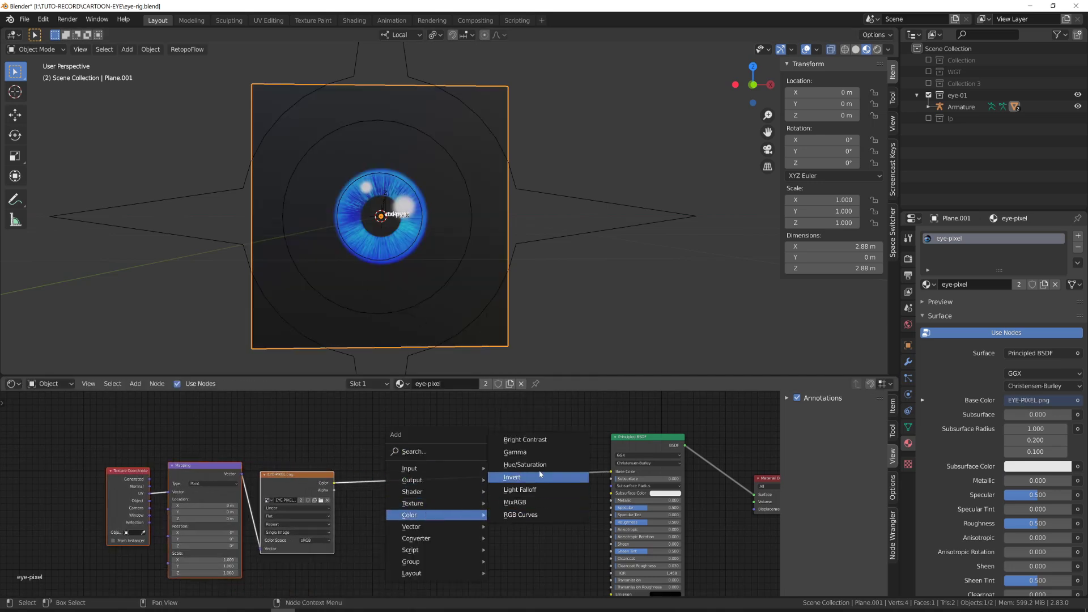
click(517, 501)
click(492, 454)
scroll(486, 496, up, 4)
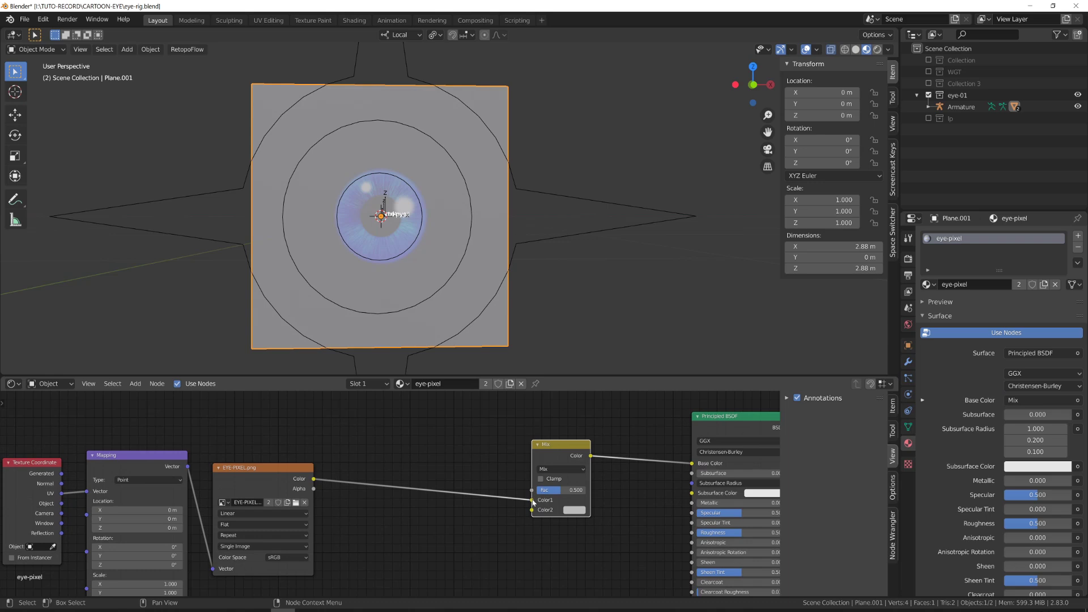
drag(533, 501, 532, 511)
drag(314, 488, 532, 491)
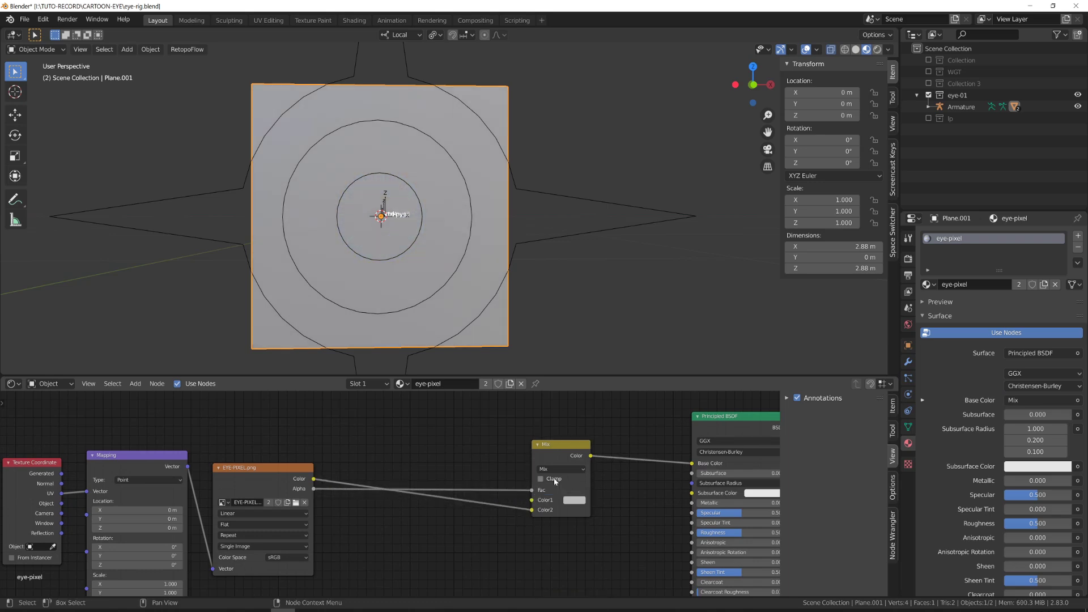
Step: Add a UV Warp modifier to the eye plane
click(14, 384)
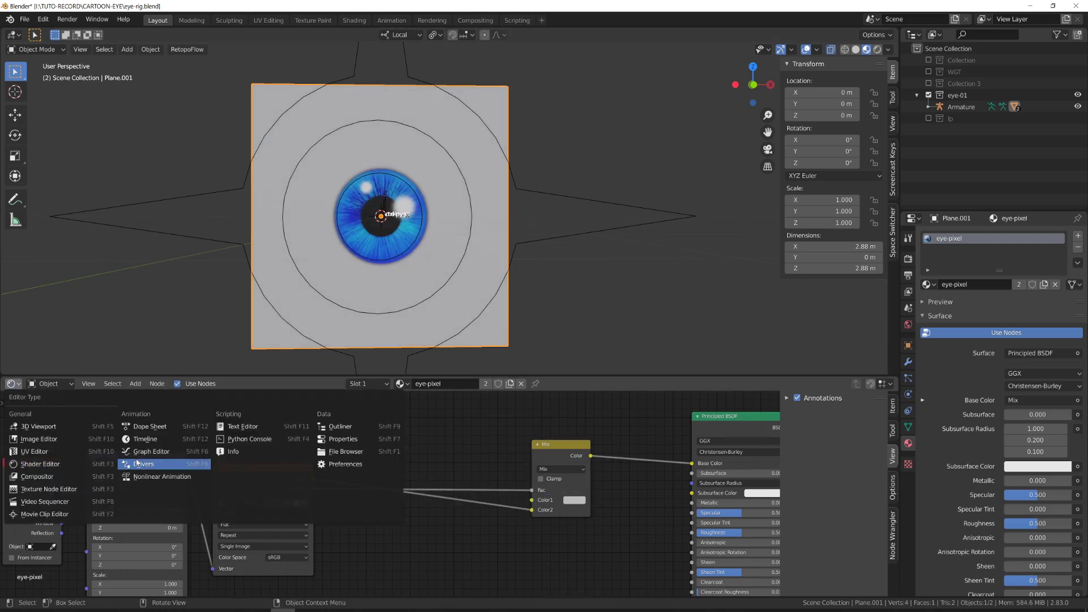
click(39, 438)
click(968, 237)
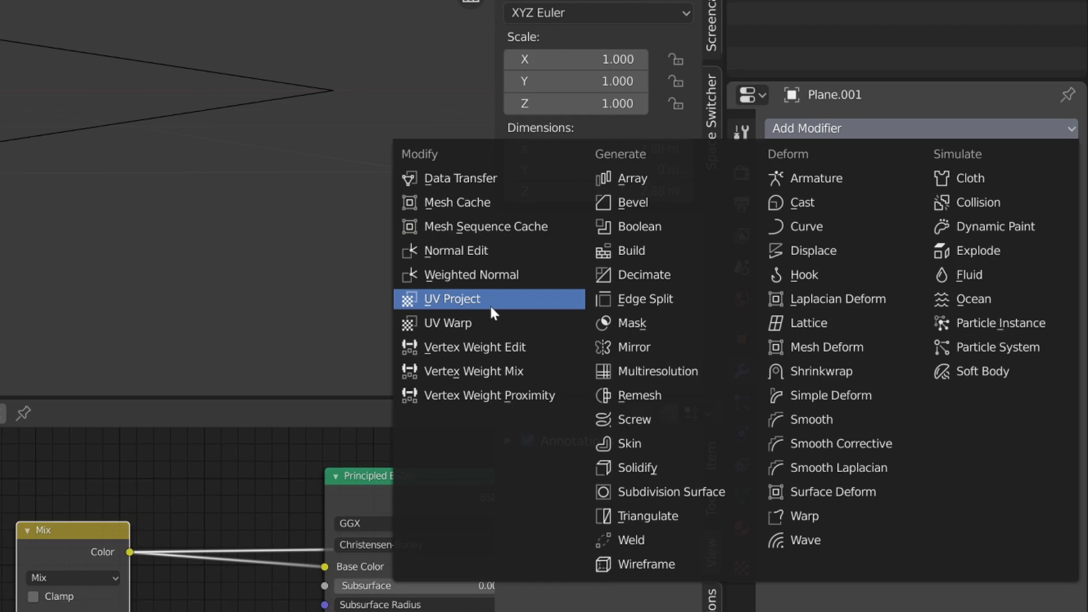
click(481, 323)
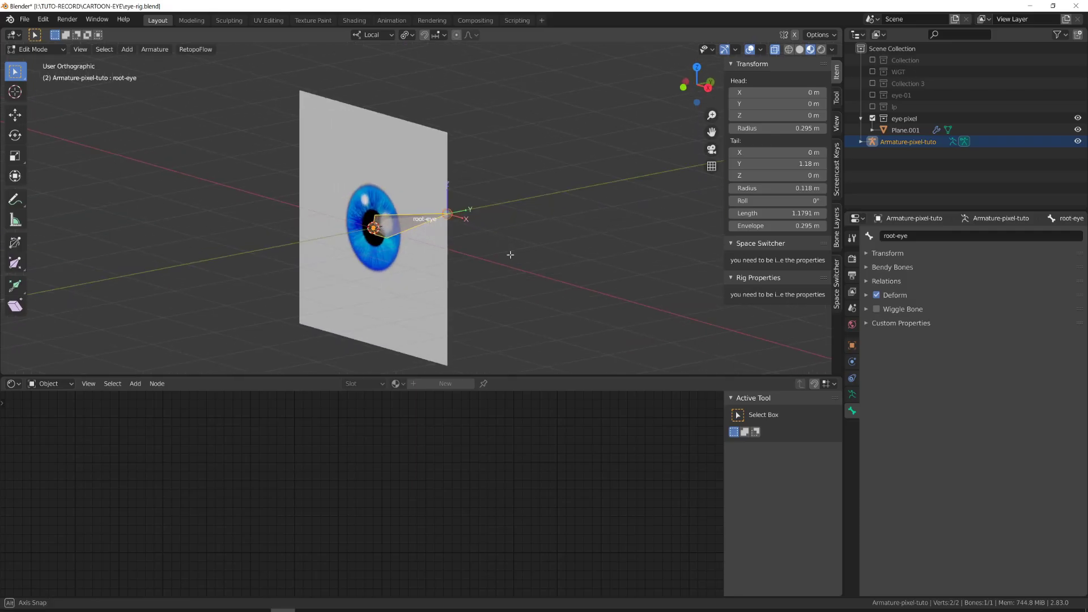
Step: Parent the eye plane to the armature's root-eye bone using the Bone parent type
key(Tab)
middle_drag(510, 254, 487, 248)
click(456, 248)
shift+click(489, 229)
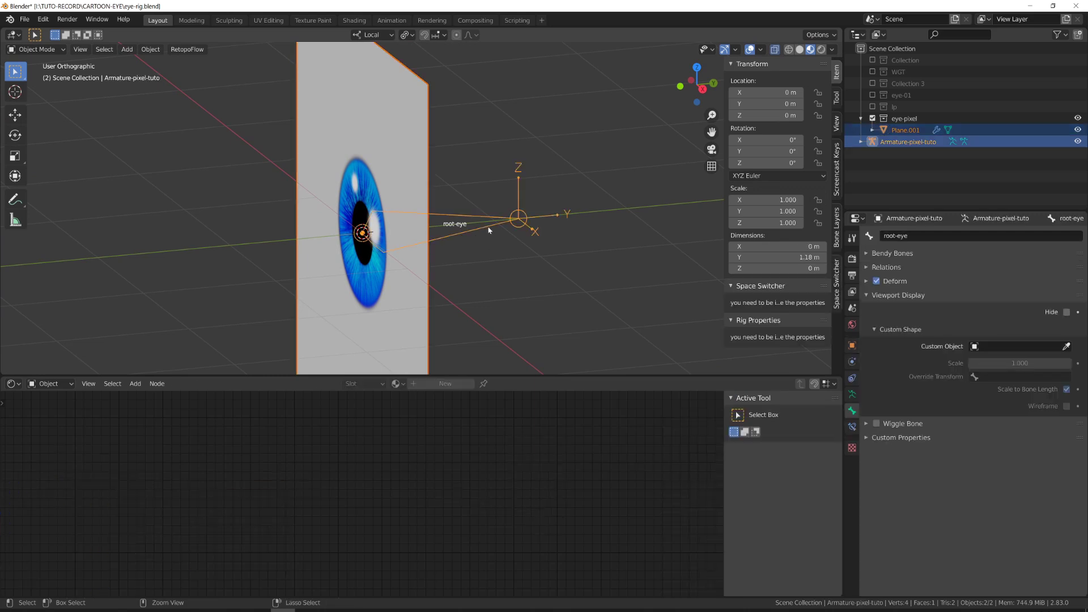
key(ctrl+p)
click(489, 230)
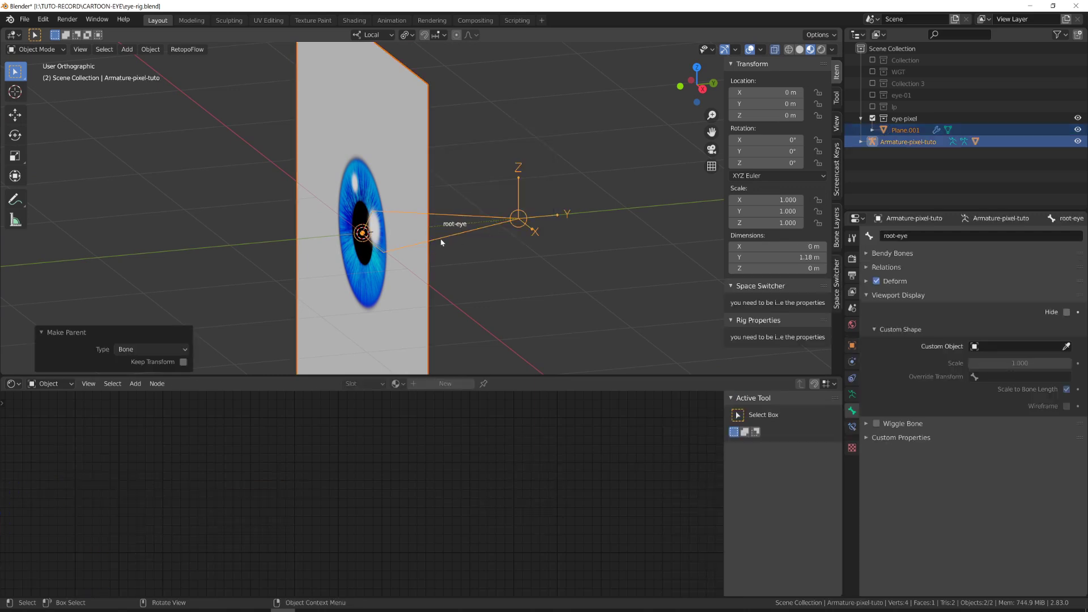
Step: Test-move the root-eye bone in pose mode to check that the plane follows it
click(458, 233)
key(ctrl+Tab)
key(g)
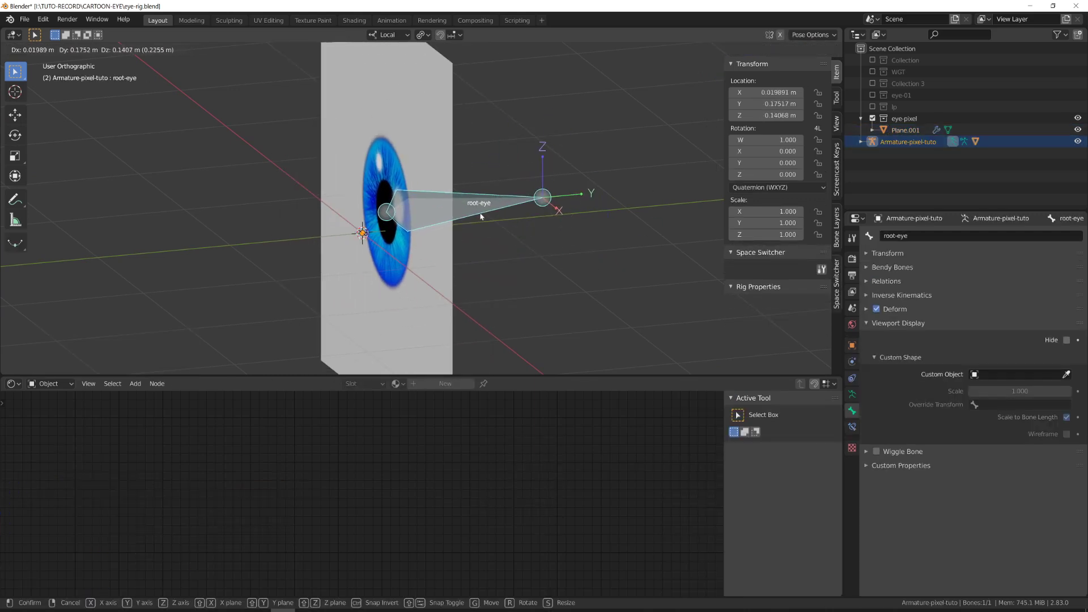
key(Escape)
Step: In front view, add a second bone at the armature's origin in edit mode and name it eye-ref
key(KP_1)
key(Tab)
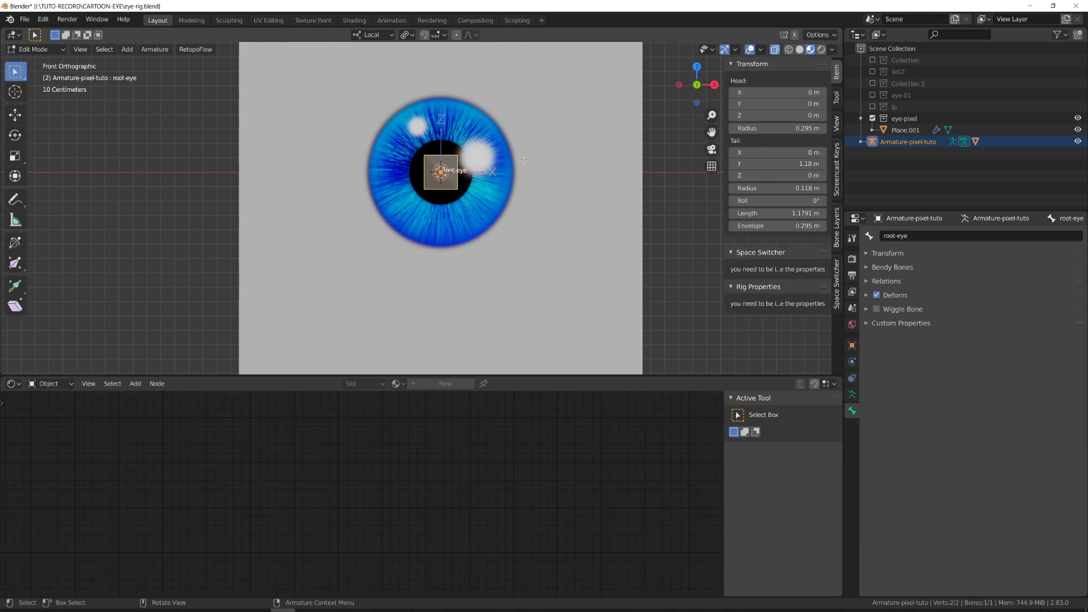
key(shift+a)
scroll(501, 153, down, 4)
shift+middle_drag(500, 154, 492, 203)
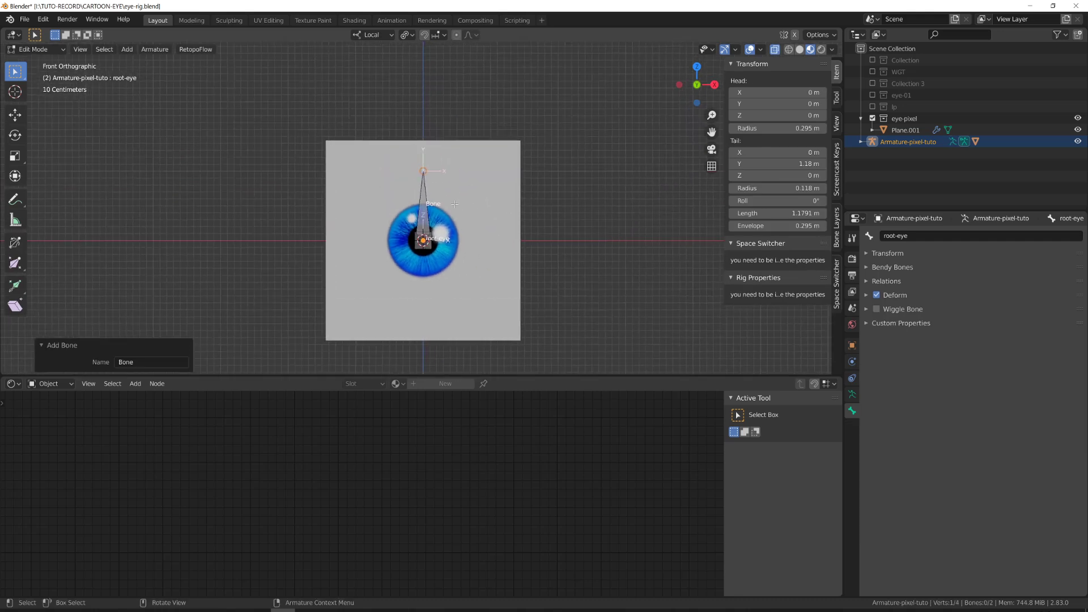
click(426, 213)
scroll(427, 213, up, 4)
click(912, 236)
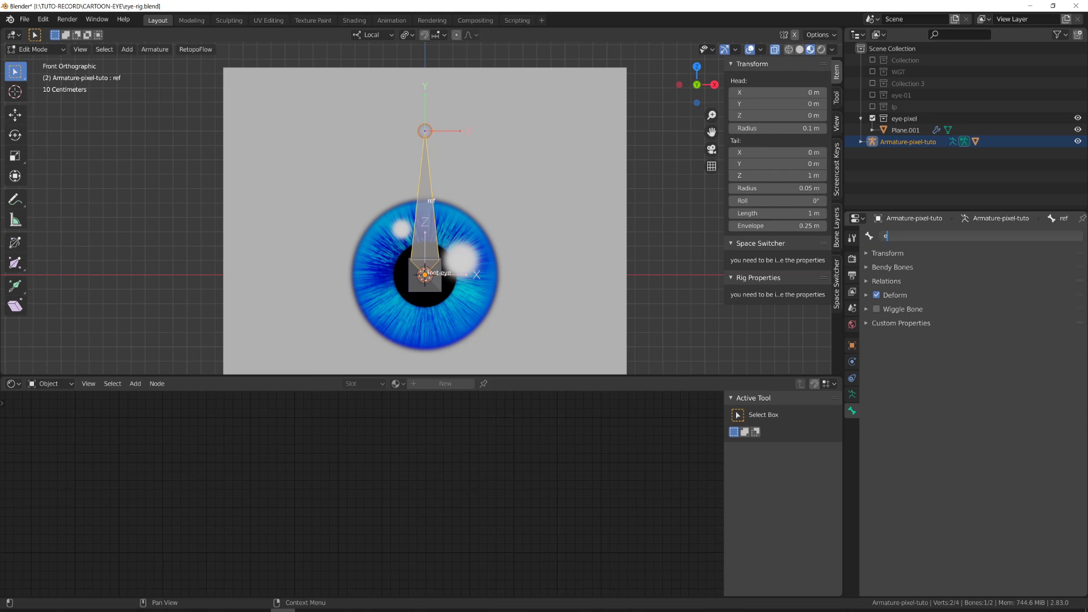
key(Return)
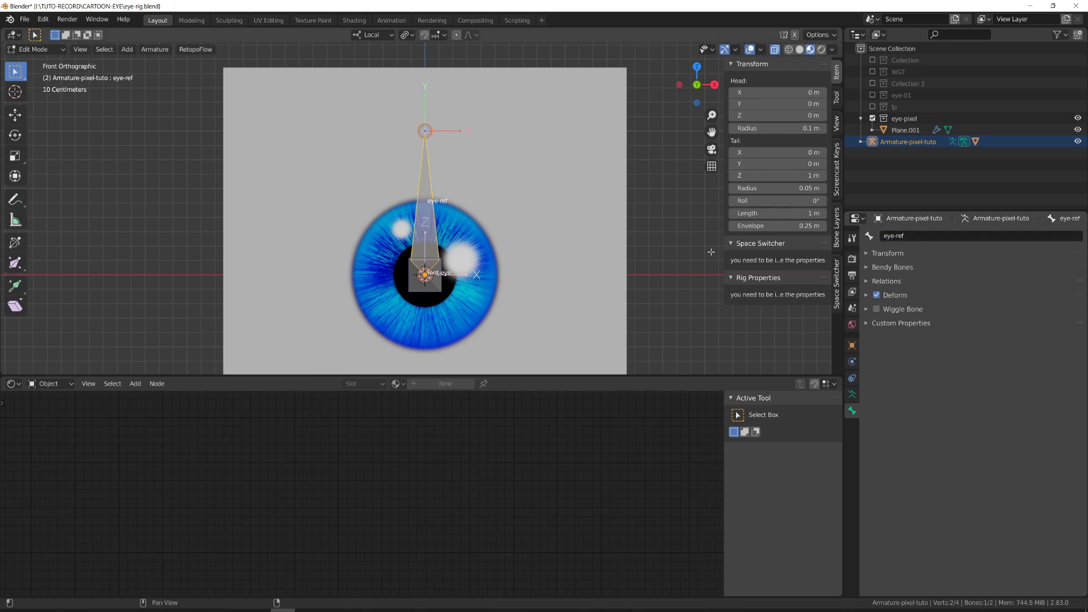
Step: Duplicate the eye-ref bone in place at a scale of about 0.715 and name the copy ctrl-iris
click(503, 265)
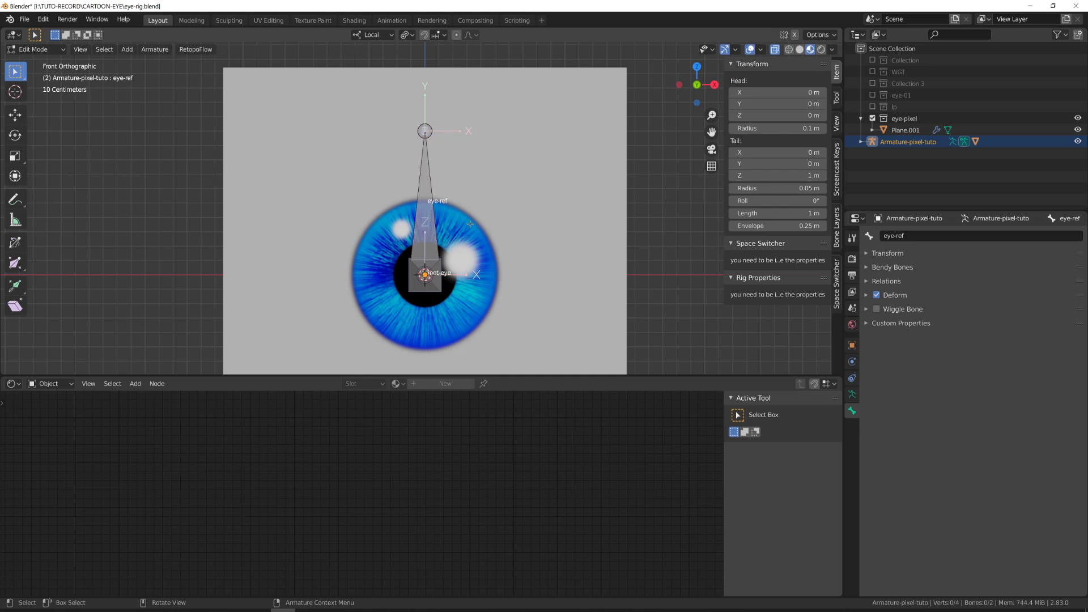
key(shift+d)
key(s)
click(514, 177)
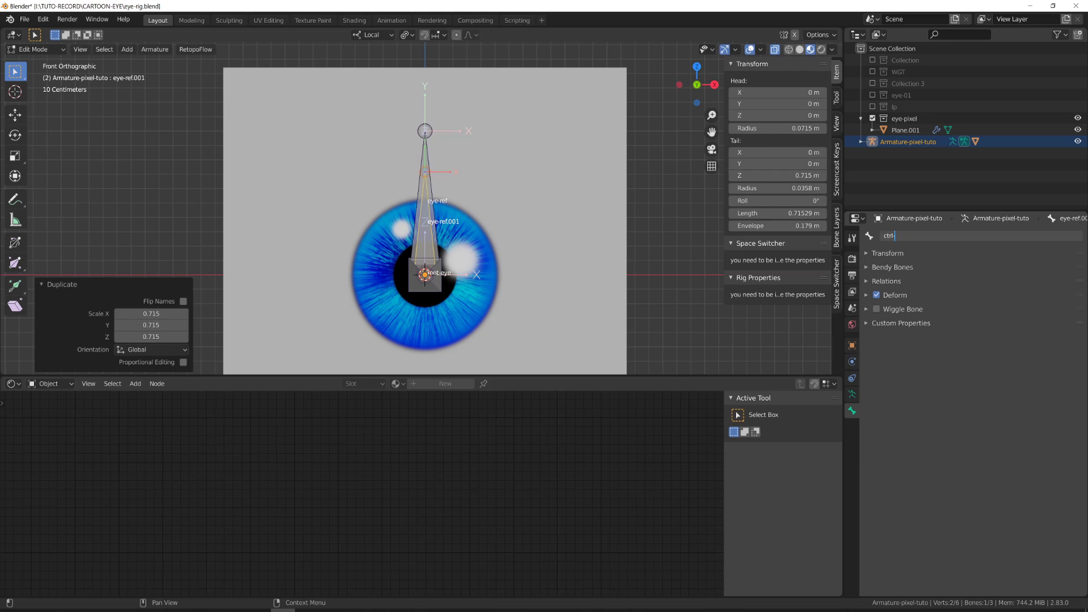
key(Return)
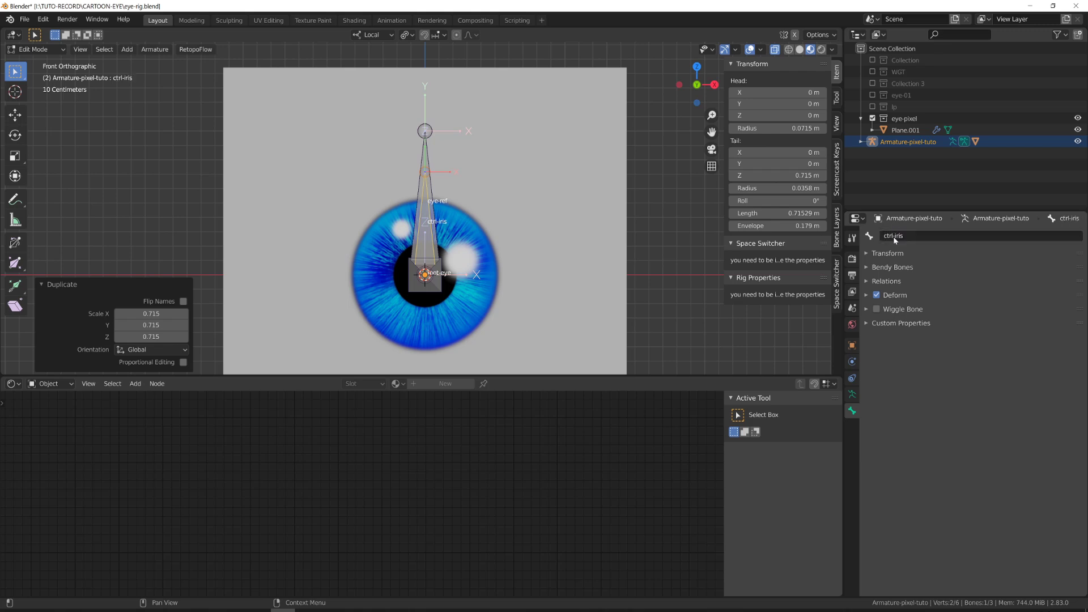
Step: Set the eye plane's UV Warp From object to Armature-pixel-tuto with the bone eye-ref
click(851, 394)
key(ctrl+Tab)
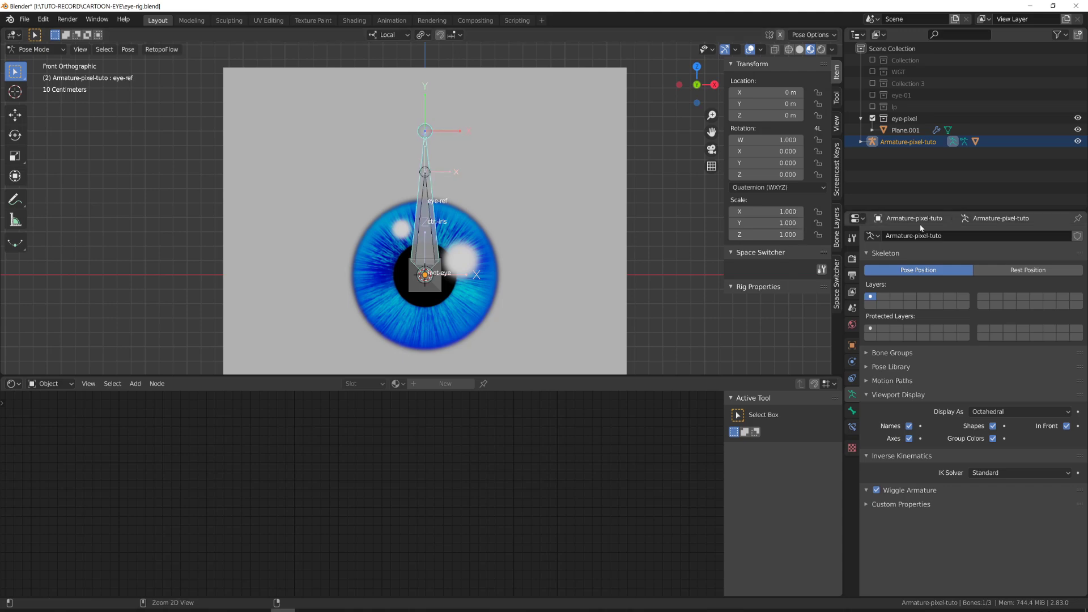
click(621, 260)
key(ctrl+Tab)
click(621, 260)
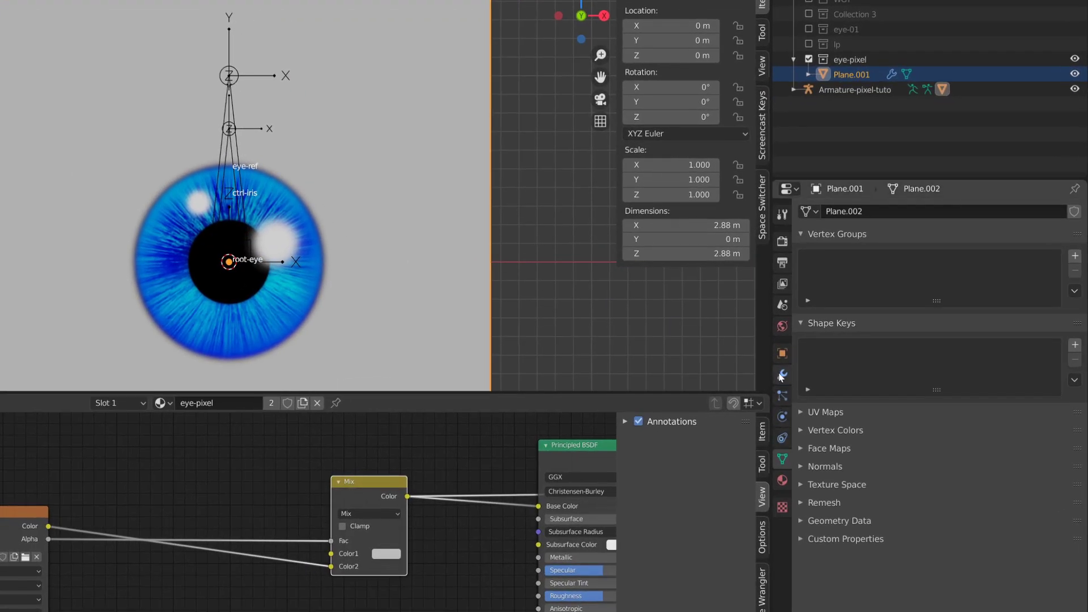
click(782, 374)
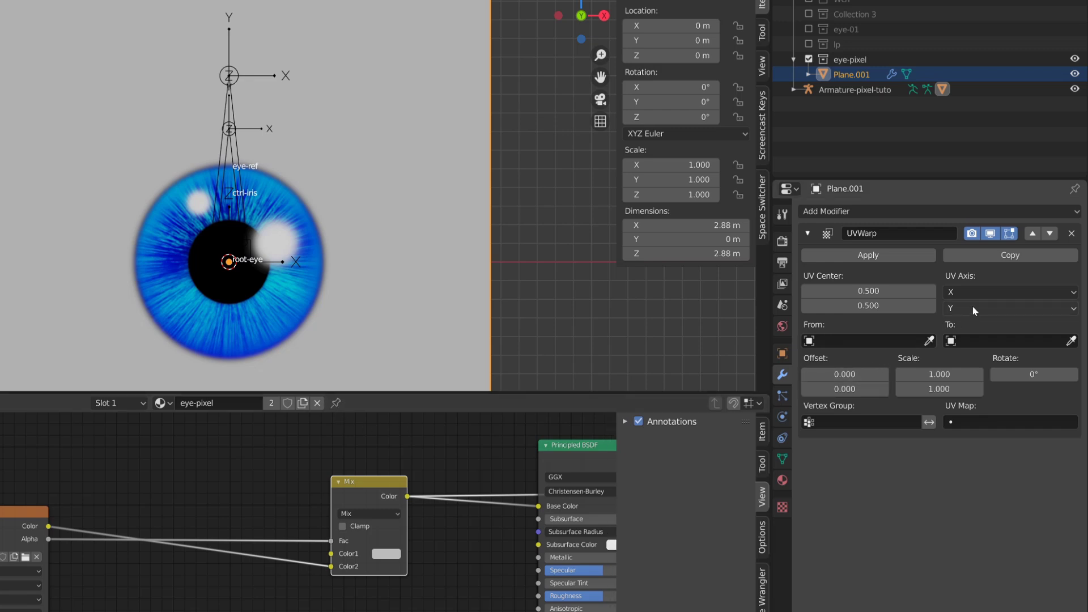
click(898, 340)
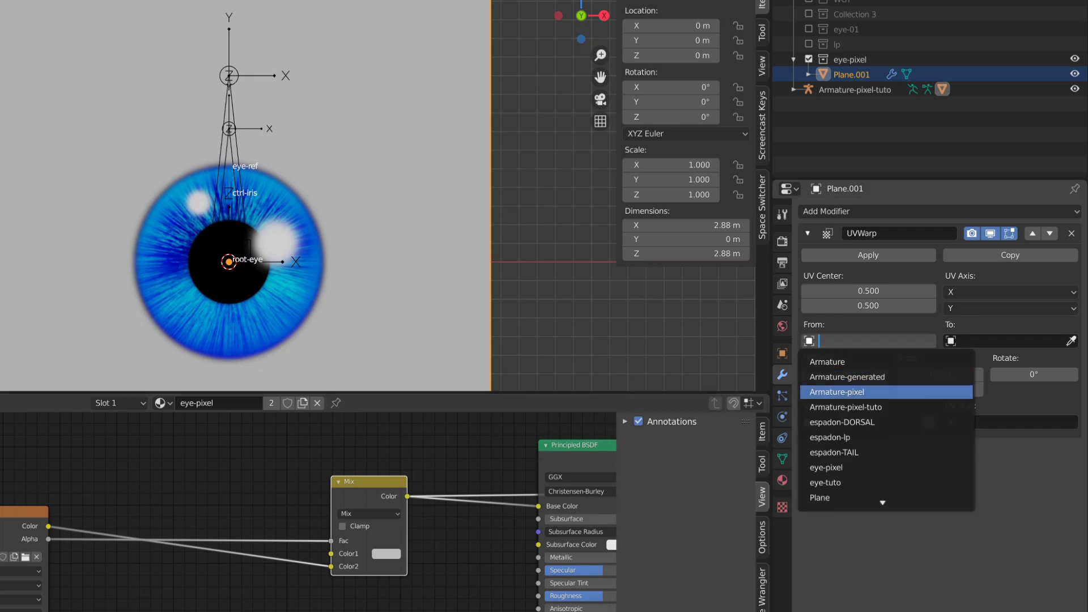
click(873, 407)
click(866, 373)
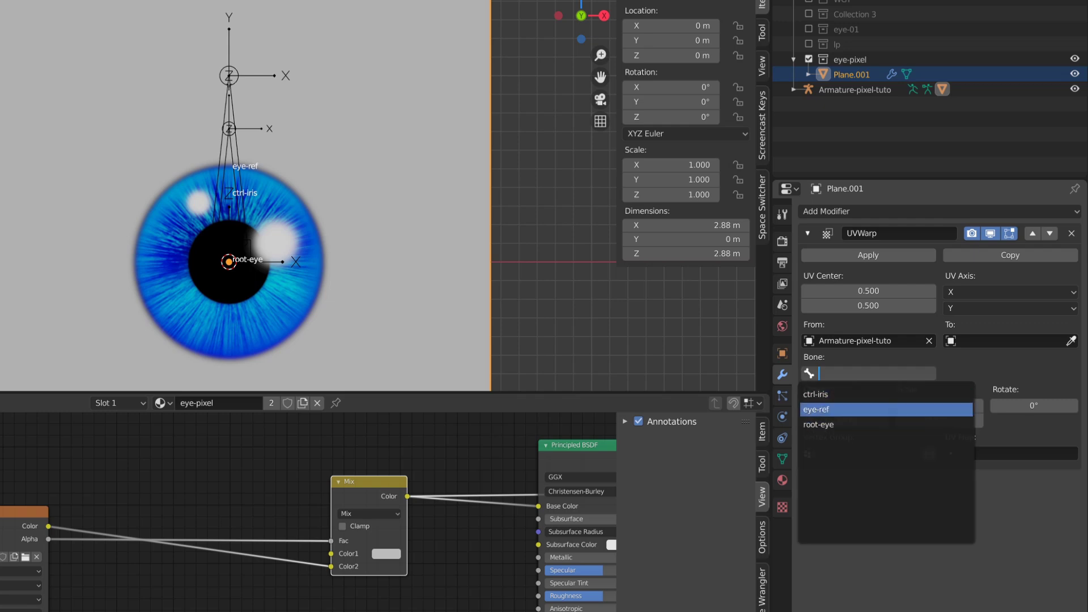
click(873, 409)
Step: Set the UV Warp To object to Armature-pixel-tuto with the bone ctrl-iris
click(984, 339)
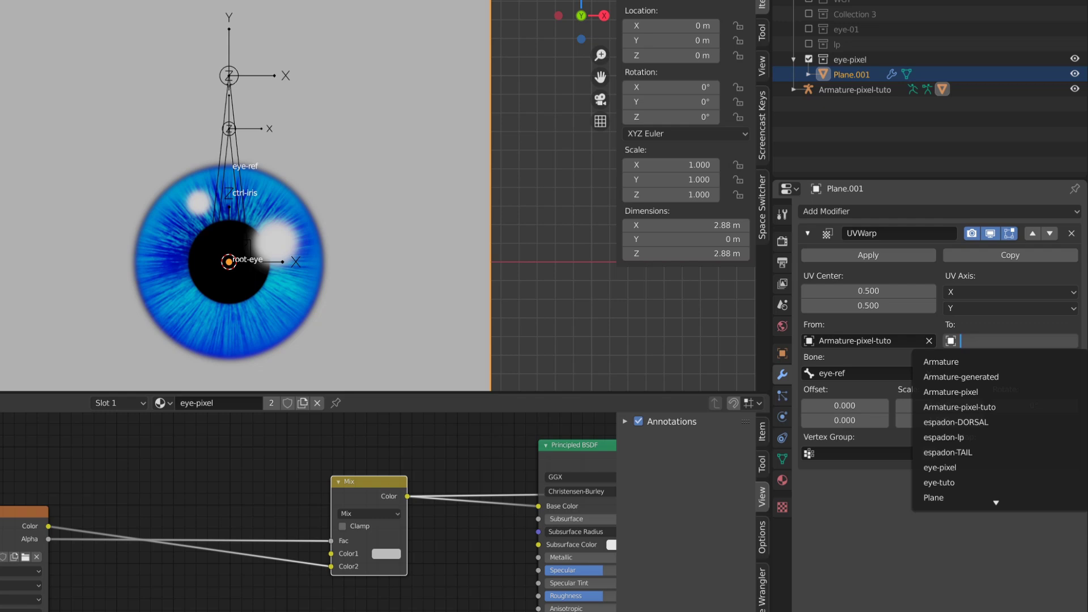
click(996, 407)
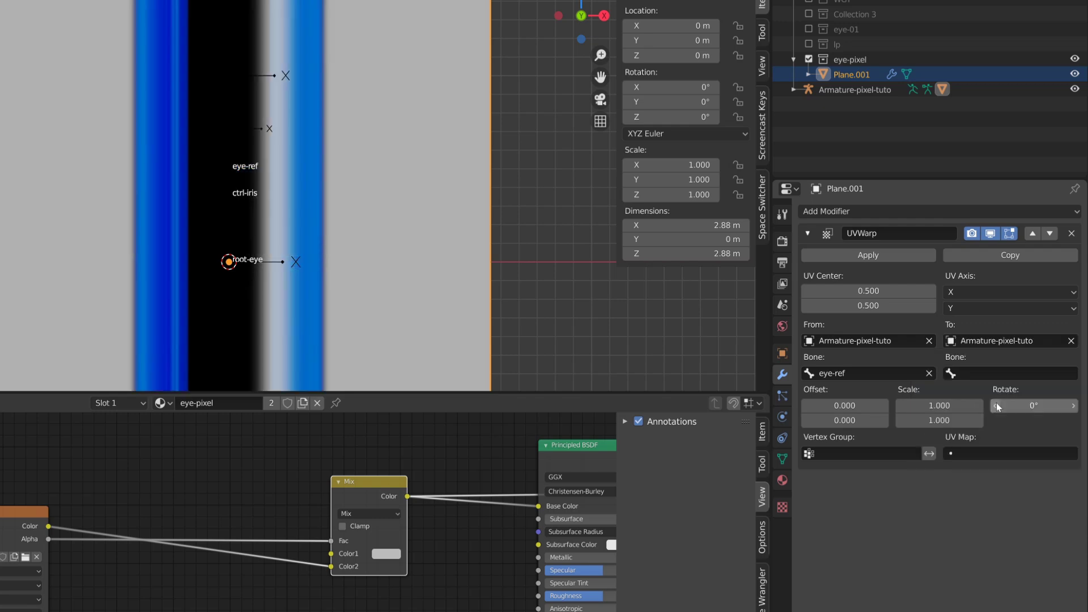
click(987, 375)
click(963, 394)
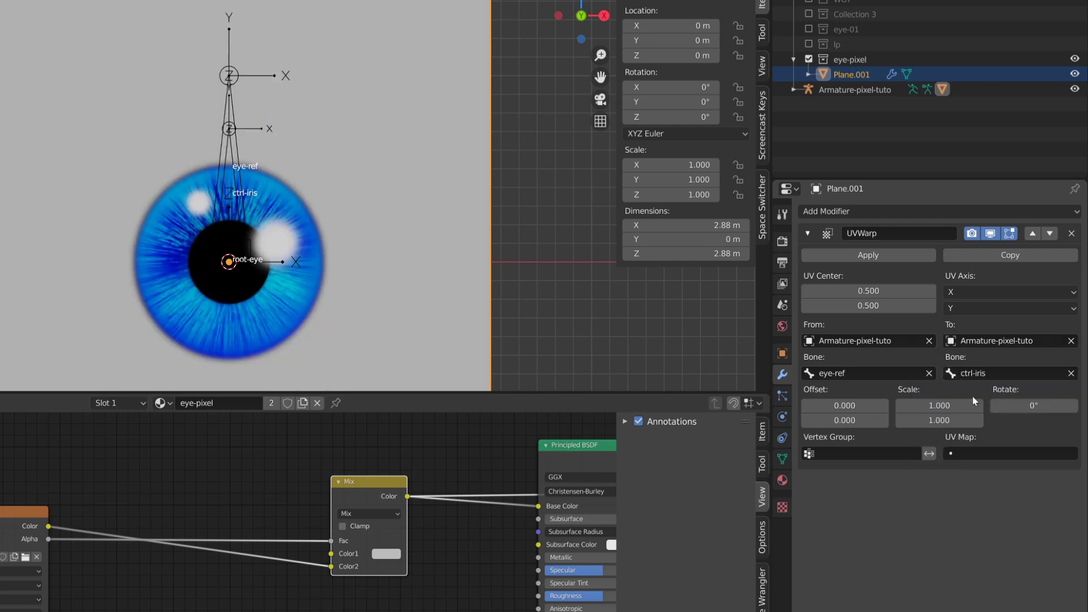
Step: In pose mode, move the ctrl-iris bone to about X -0.16 m, Y -0.02 m and scale it to about 0.283
click(237, 179)
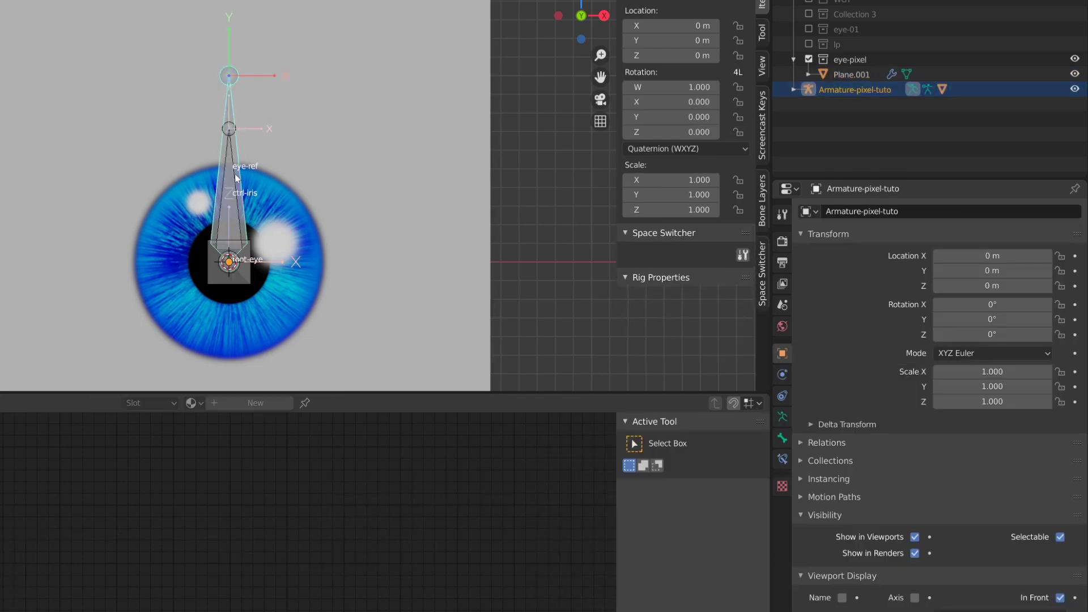
click(232, 178)
key(g)
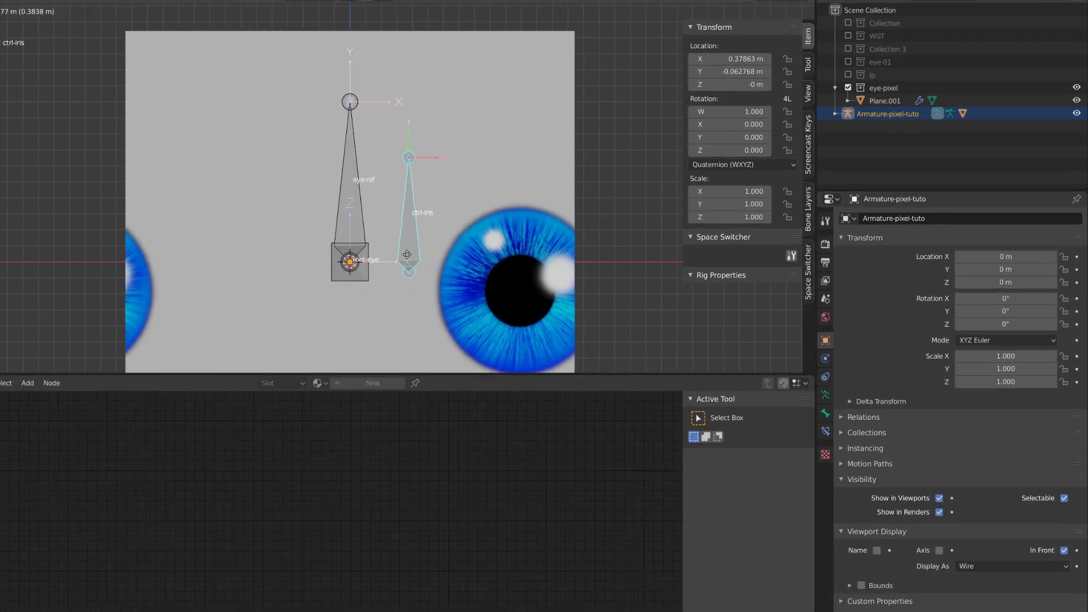
click(267, 247)
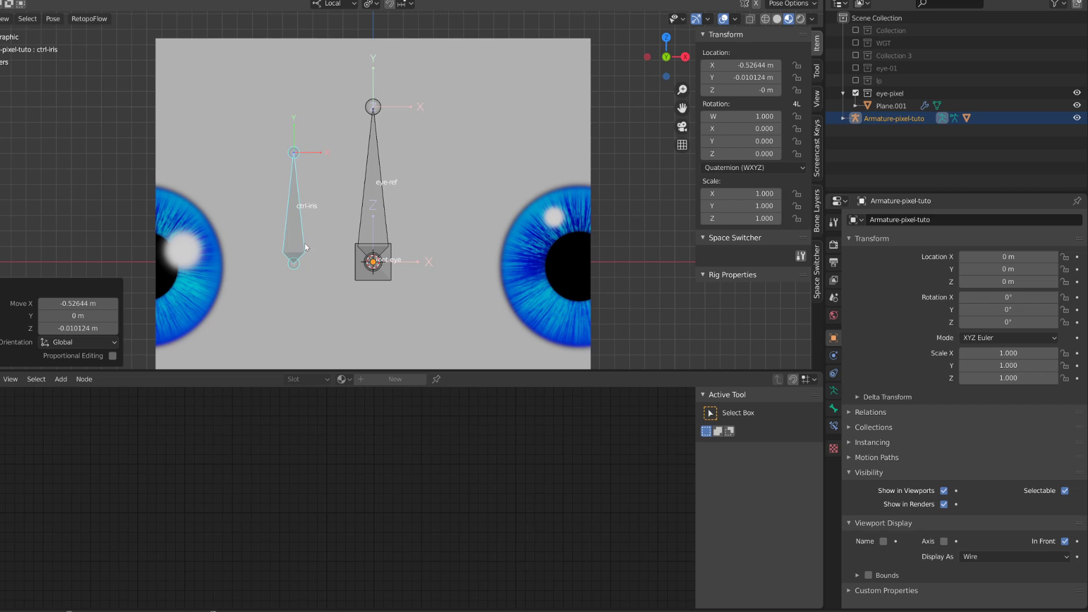
key(s)
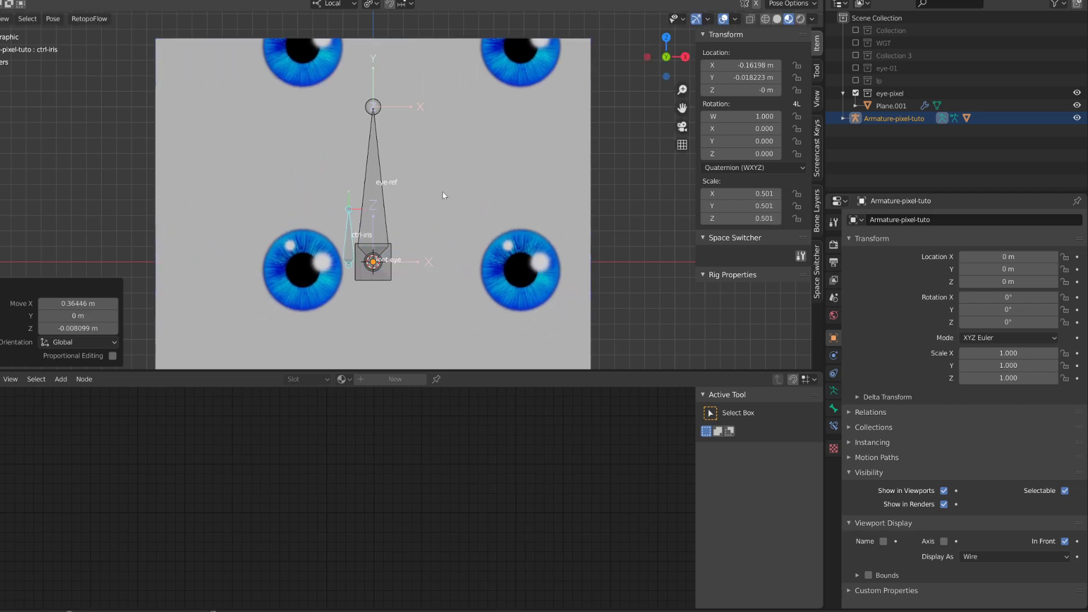
click(427, 200)
click(564, 206)
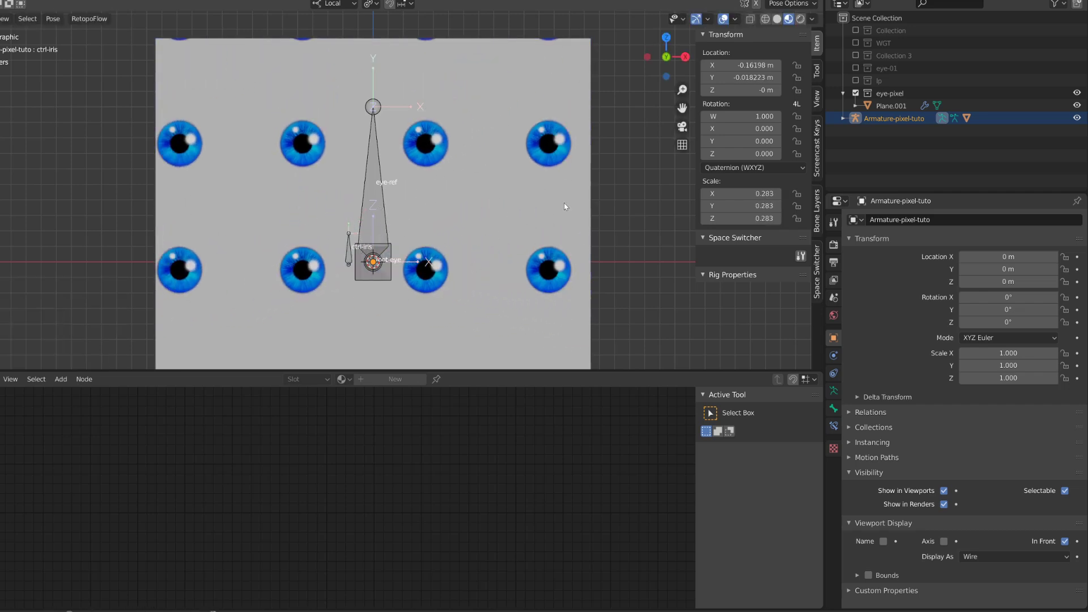
Step: Set the extension of the eye plane's EYE-PIXEL.png Image Texture node to Clip
key(ctrl+Tab)
click(587, 205)
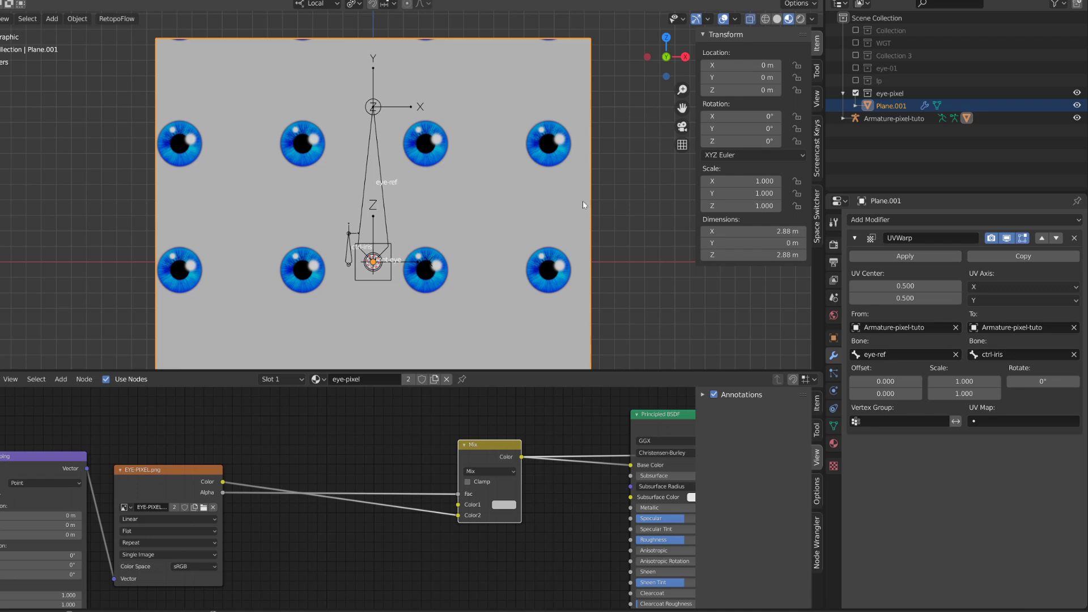
click(141, 543)
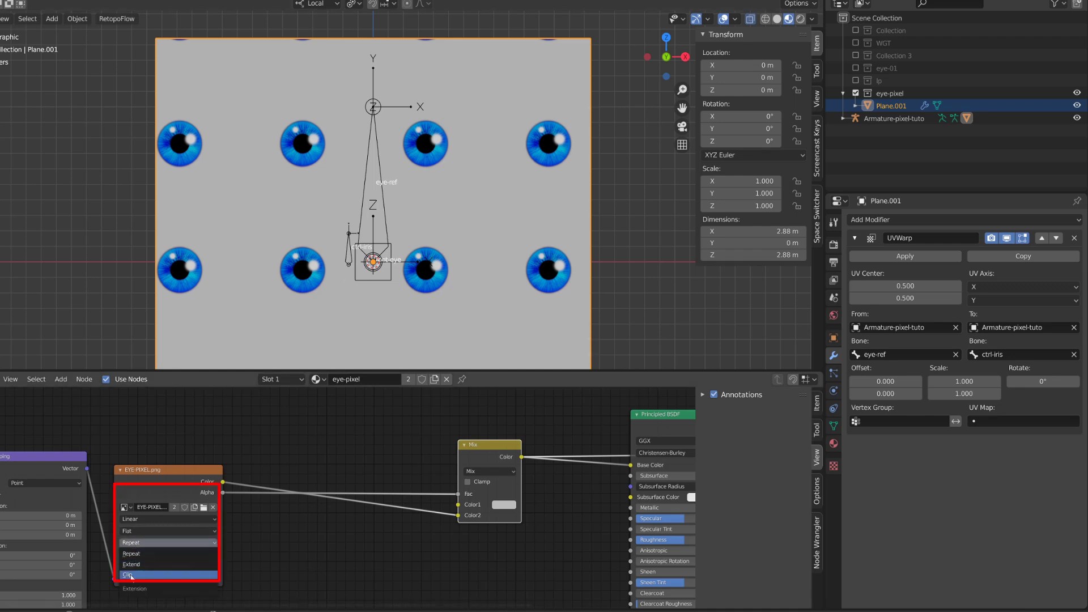
click(130, 575)
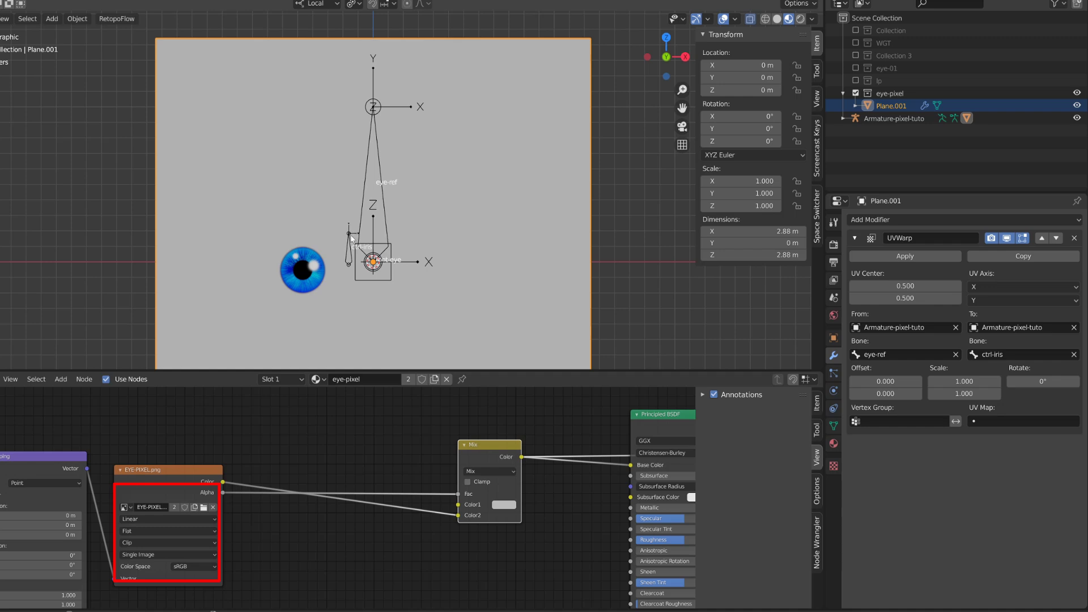
Step: Try moving the ctrl-iris bone and scaling the eye-ref bone in pose mode
click(351, 241)
key(ctrl+Tab)
click(350, 243)
key(g)
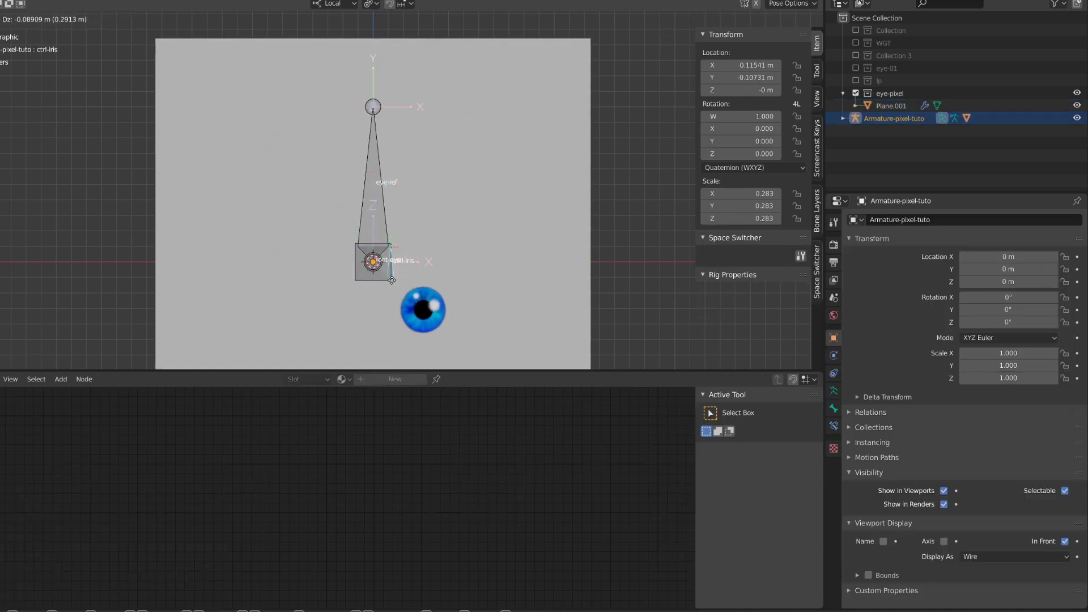
click(392, 260)
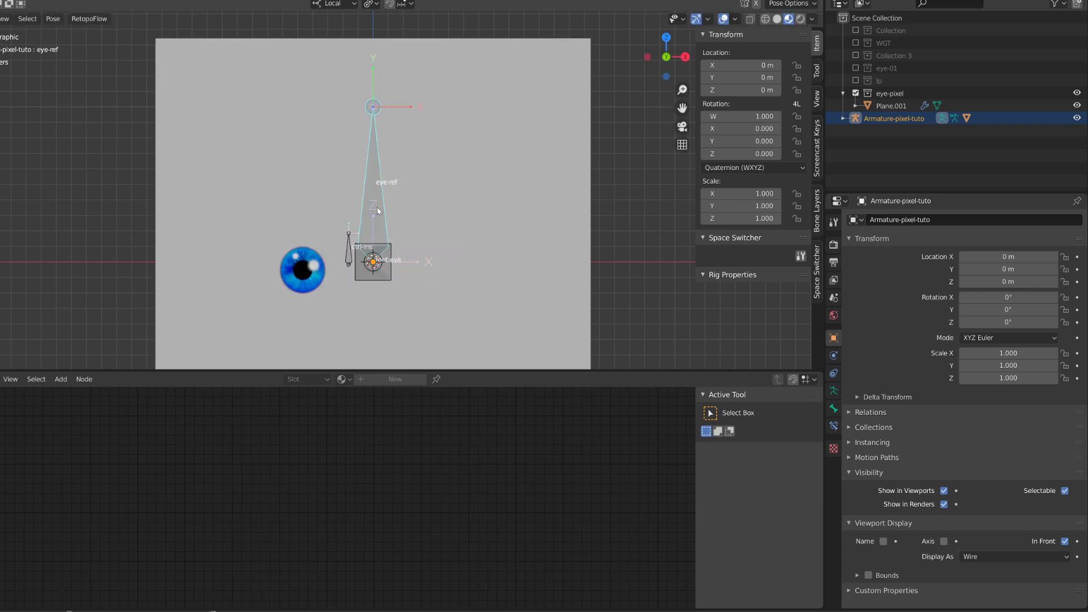
key(s)
right_click(481, 198)
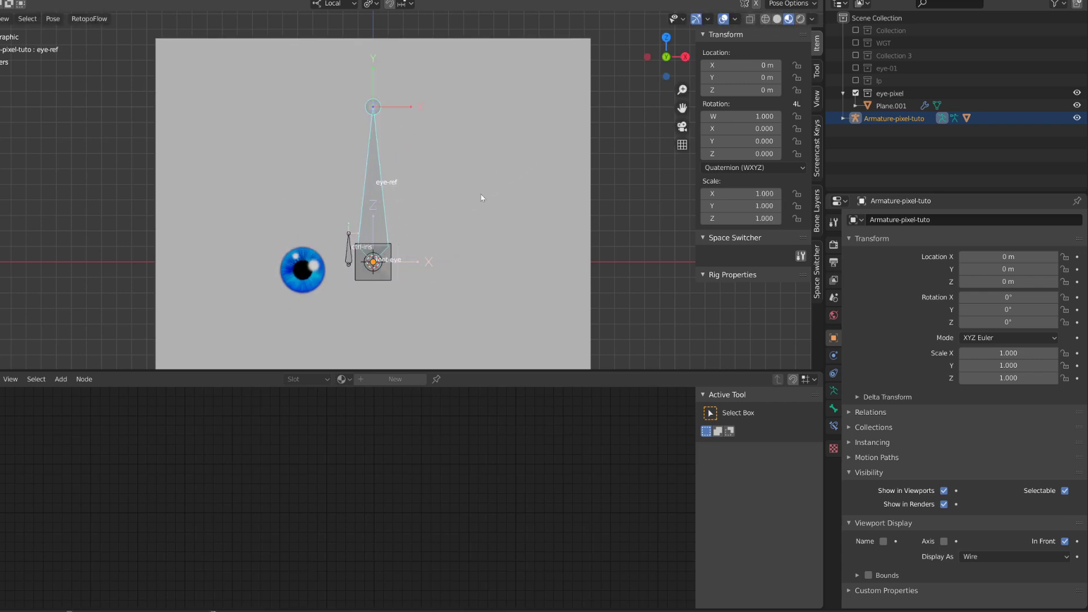
Step: Scale down the root-eye bone in pose mode together with its attached eye plane
click(387, 256)
key(s)
click(517, 277)
Step: Try moving the eye-ref bone in pose mode
click(385, 231)
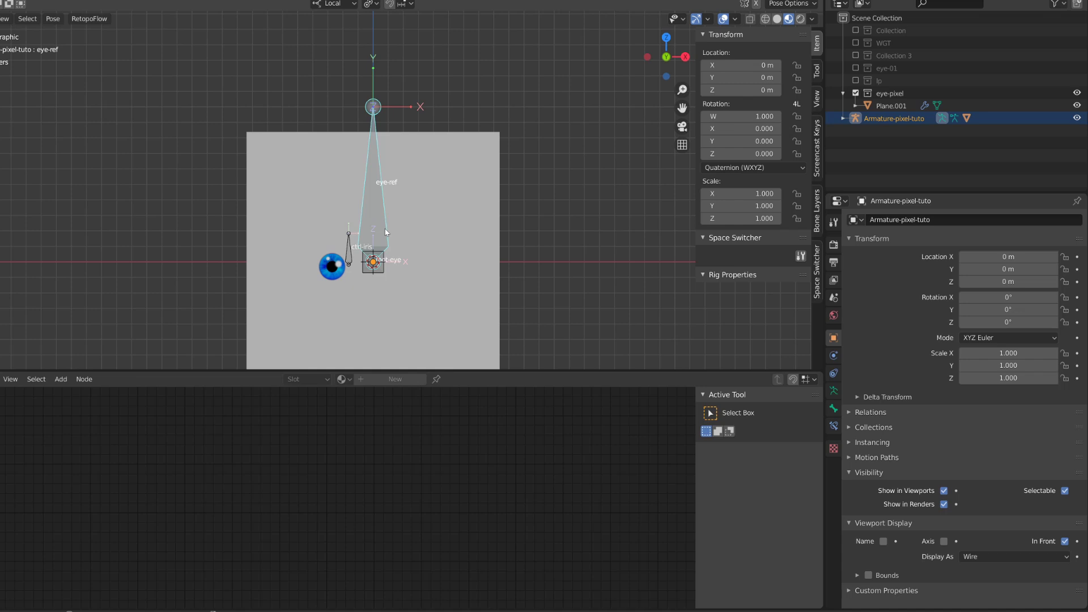
key(g)
key(Escape)
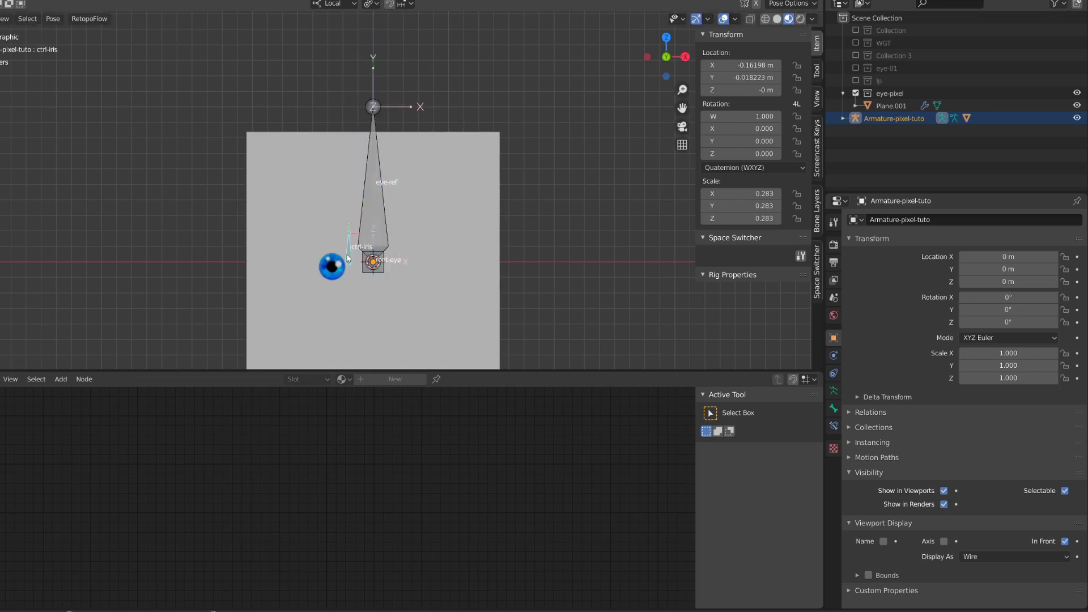
Step: Move the ctrl-iris bone across the plane to about X 0.31 m, Y -0.05 m
key(g)
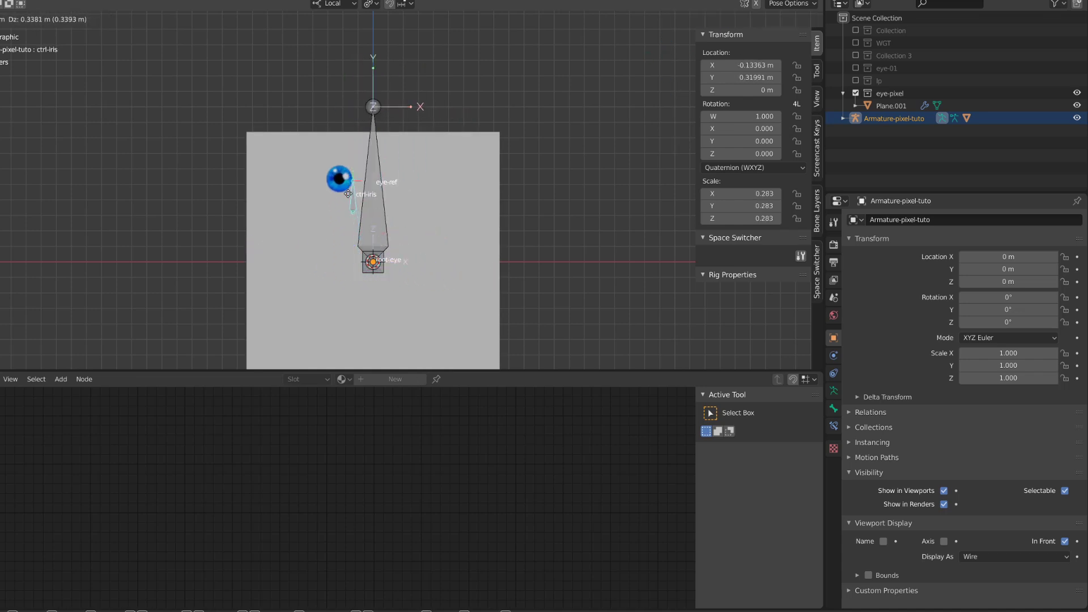
click(343, 245)
key(g)
click(415, 250)
Step: Annotate the eye-ref bone's Y and X axes with freehand strokes at the bone's tip
scroll(413, 244, up, 3)
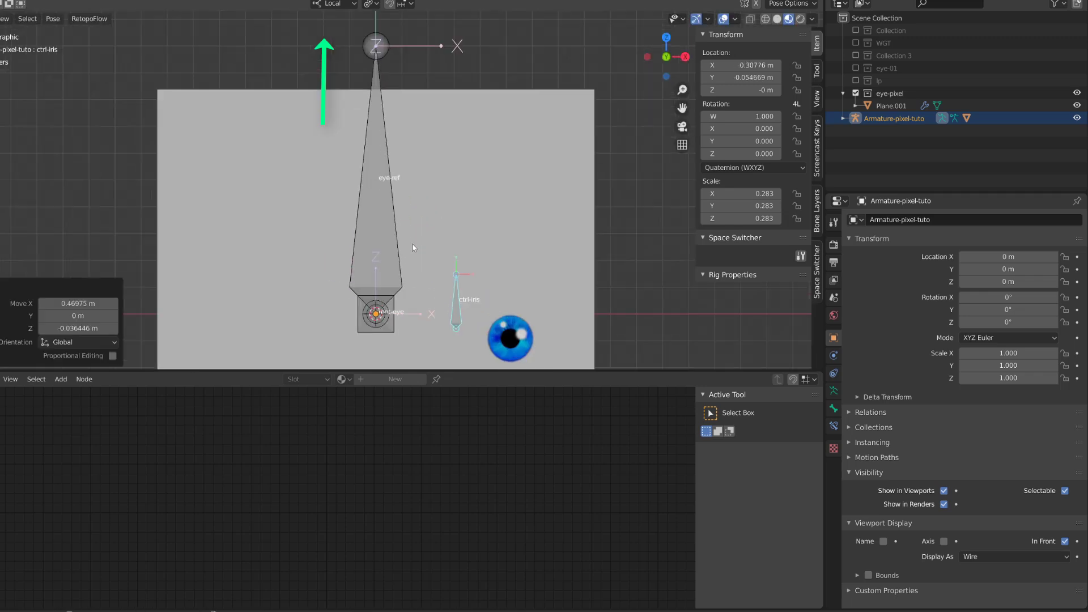
scroll(412, 248, up, 2)
scroll(356, 153, down, 4)
click(358, 98)
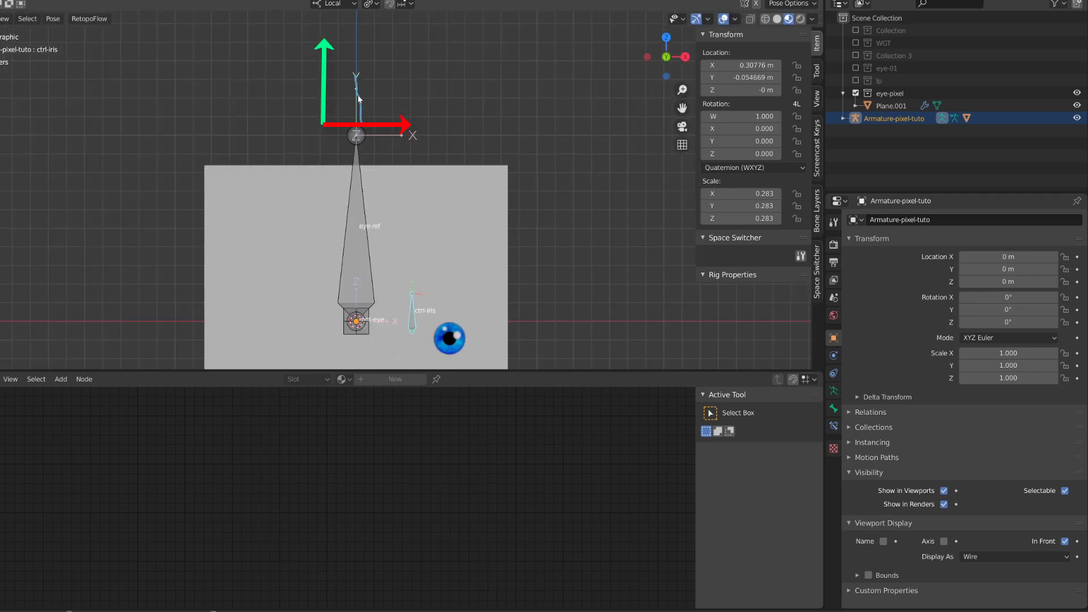
scroll(451, 271, down, 2)
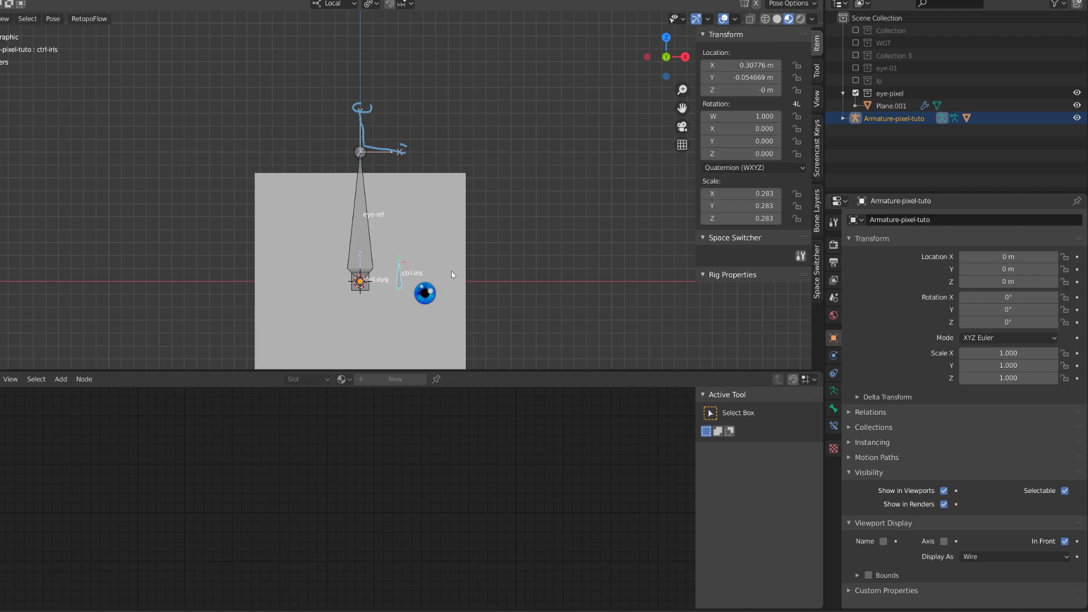
Step: Try scaling the ctrl-iris bone along its X axis in pose mode
scroll(451, 271, up, 3)
key(s)
key(x)
key(Escape)
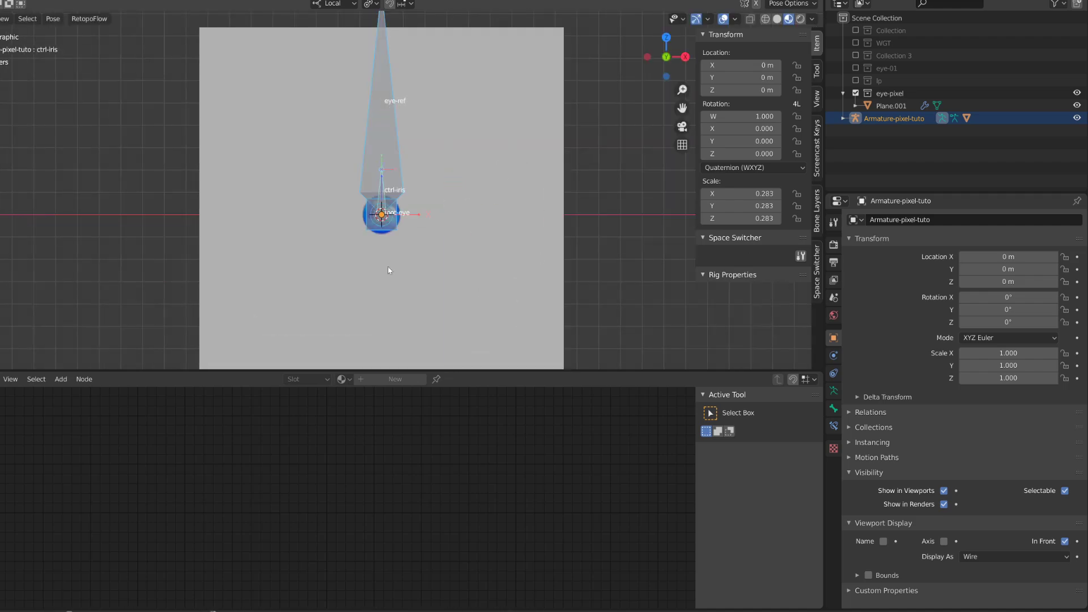
Step: Duplicate the ctrl-iris bone in edit mode and scale the copy down to a shorter bone at the same origin
middle_drag(497, 180, 396, 221)
click(817, 97)
scroll(764, 317, up, 3)
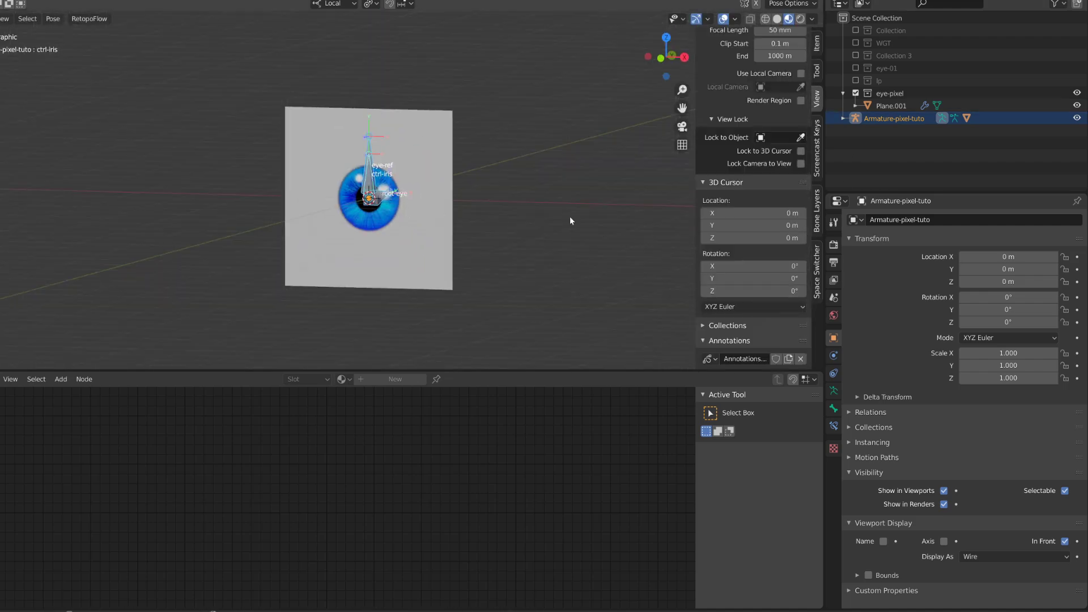
key(KP_1)
scroll(570, 219, up, 9)
key(Tab)
scroll(393, 104, down, 3)
shift+scroll(393, 105, up, 3)
scroll(431, 102, up, 2)
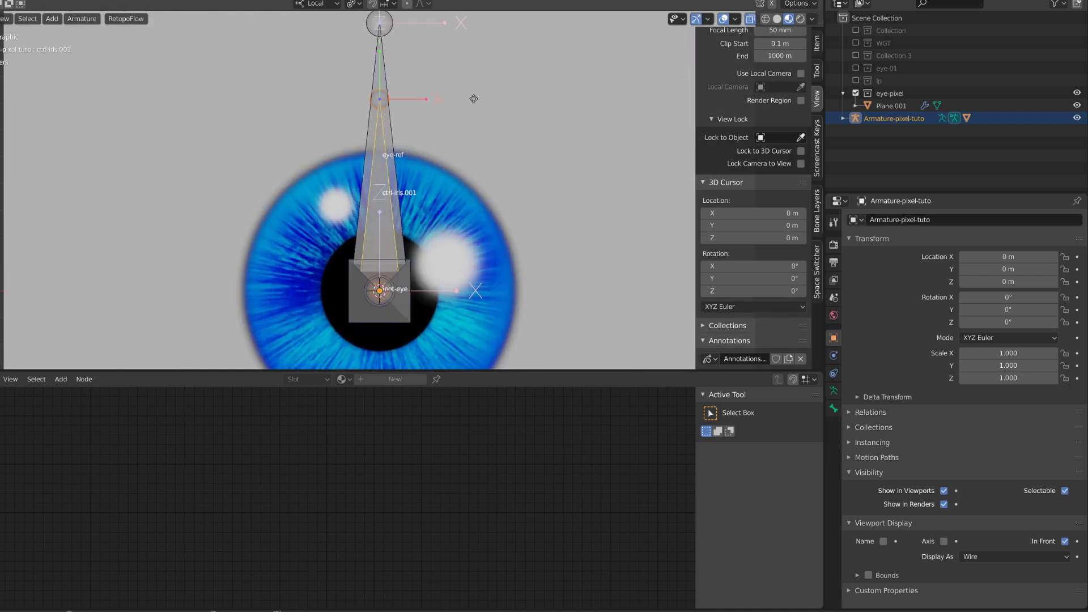
key(shift+d)
key(s)
click(430, 148)
Step: Hide the eye-ref bone and rename the shorter duplicate bone as mch-iris-01
click(391, 134)
key(h)
click(389, 136)
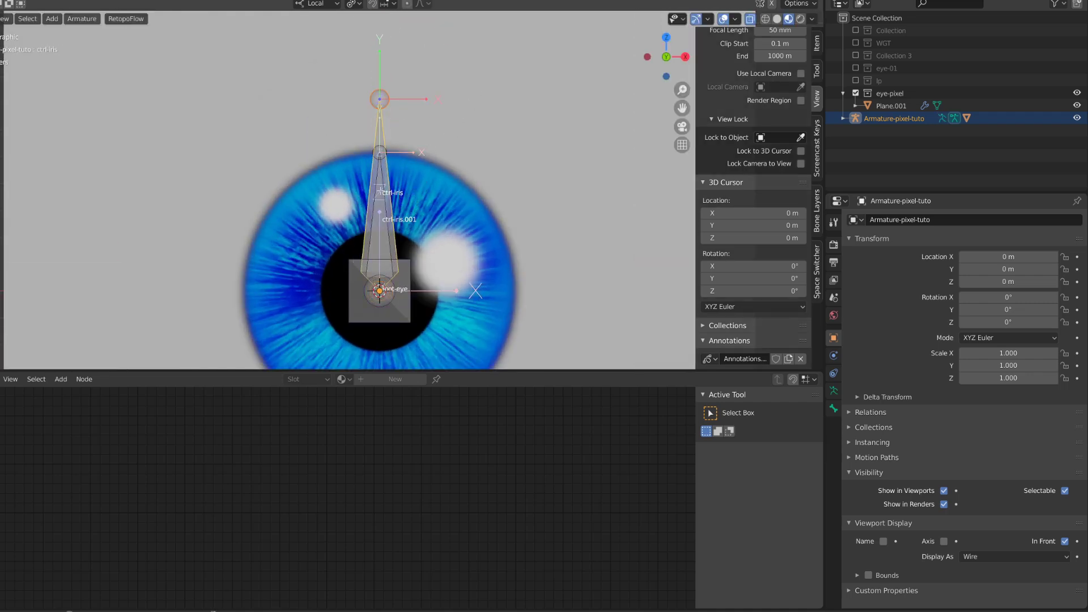
click(386, 170)
click(833, 408)
click(901, 220)
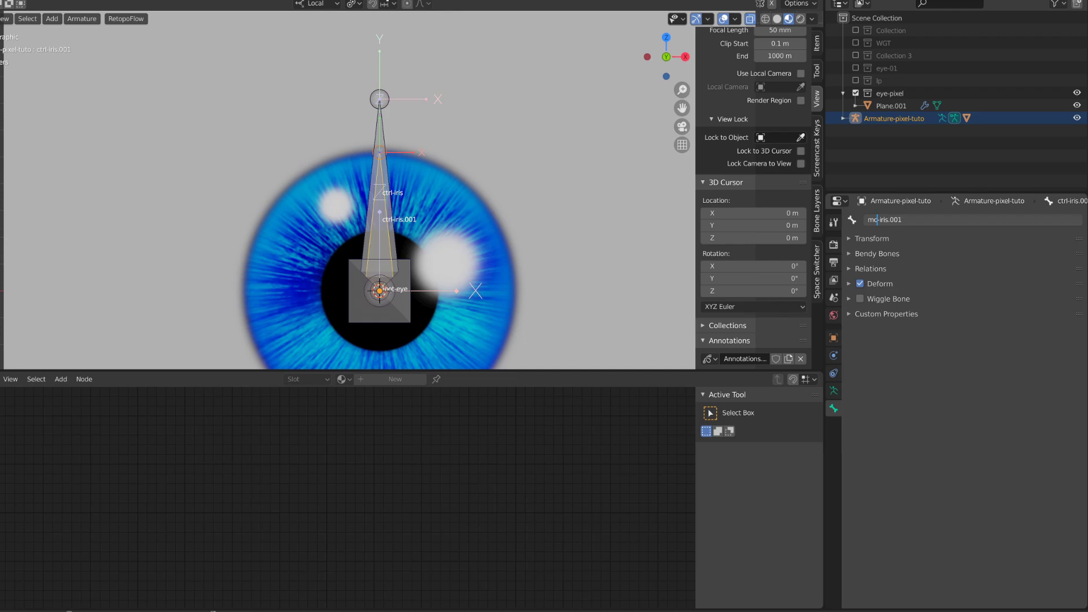
text(-01)
key(Return)
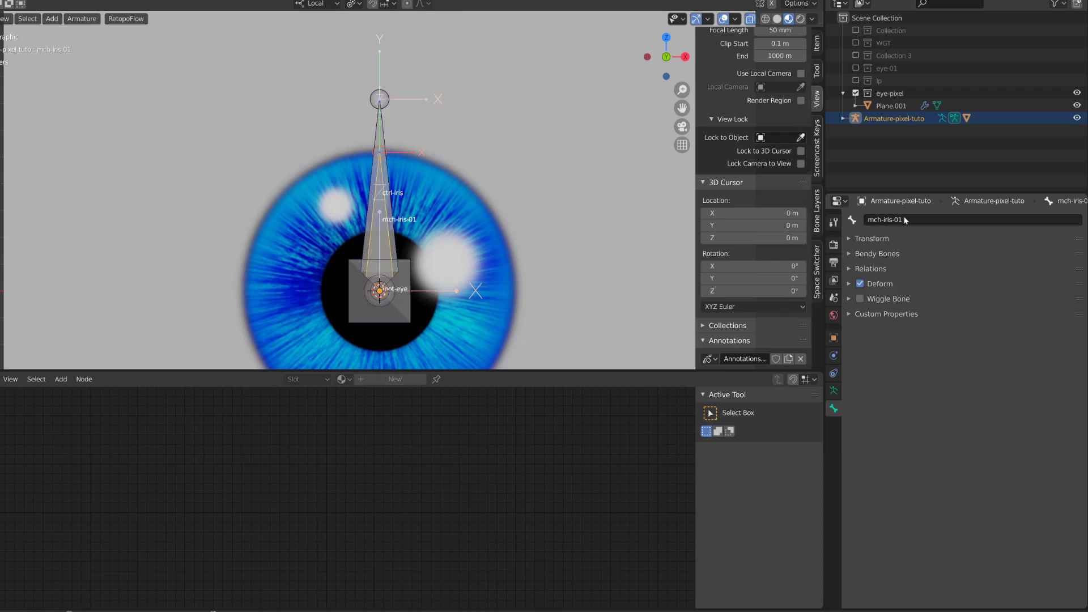
Step: Set the To bone of the eye plane's UVWarp modifier to mch-iris-01
scroll(476, 238, down, 3)
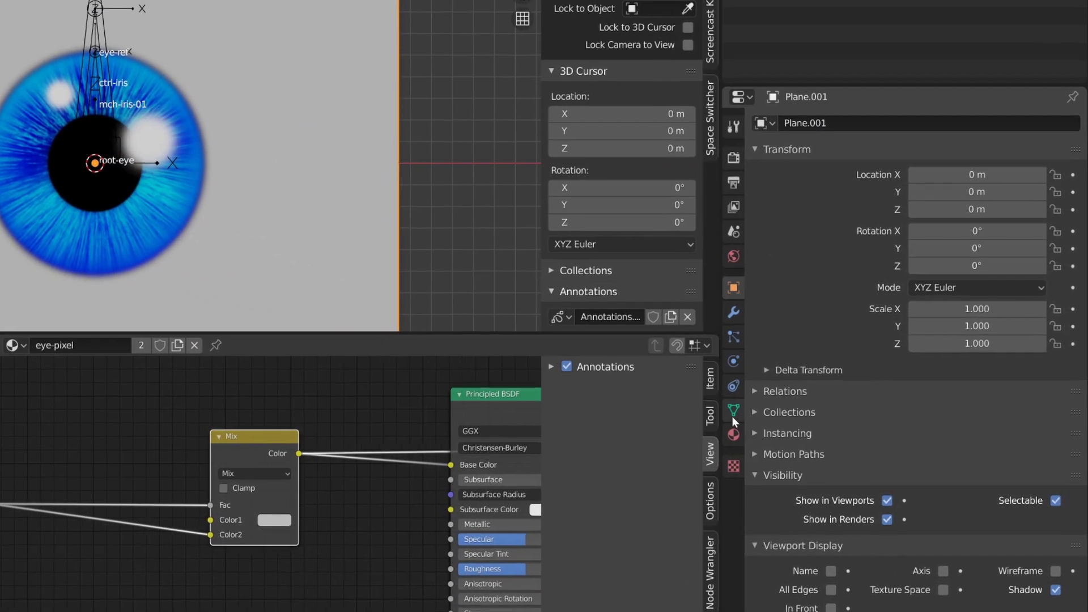
click(834, 356)
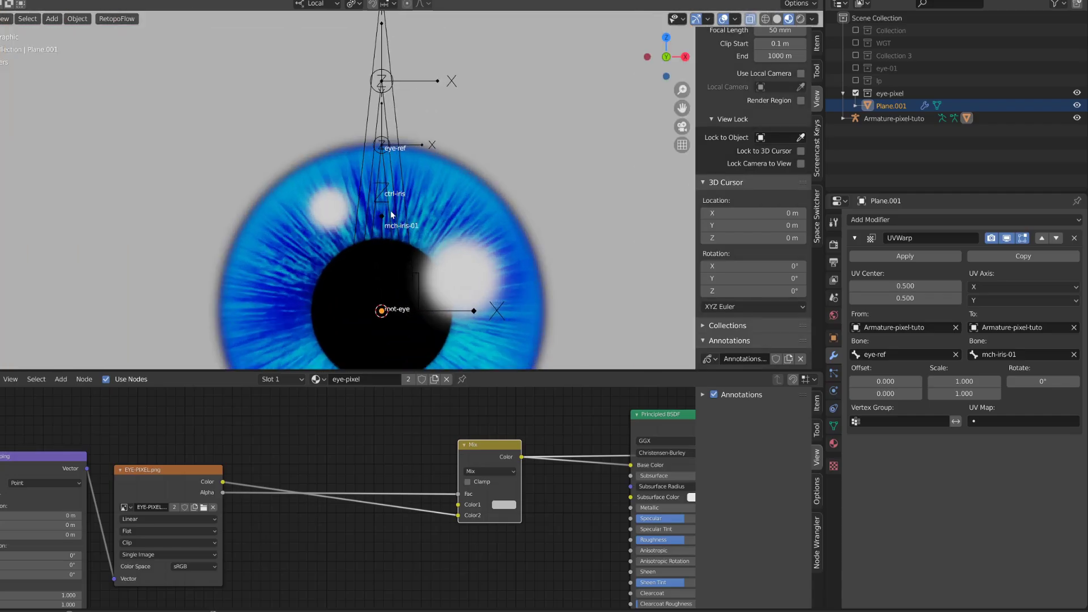
Step: Try moving the eye-ref bone and the root-eye bone in pose mode
click(391, 215)
key(ctrl+Tab)
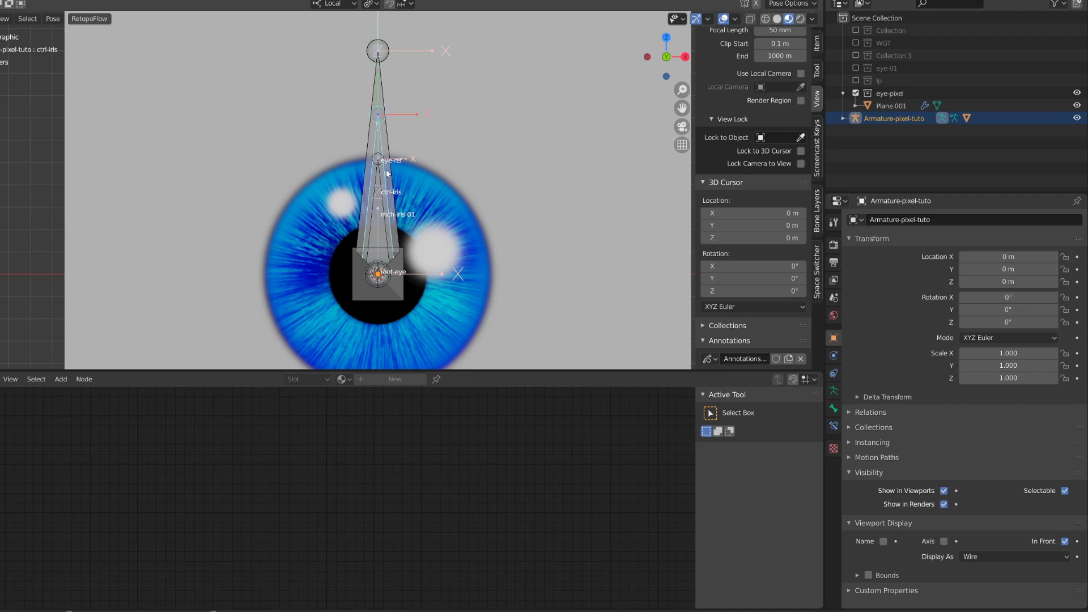
key(g)
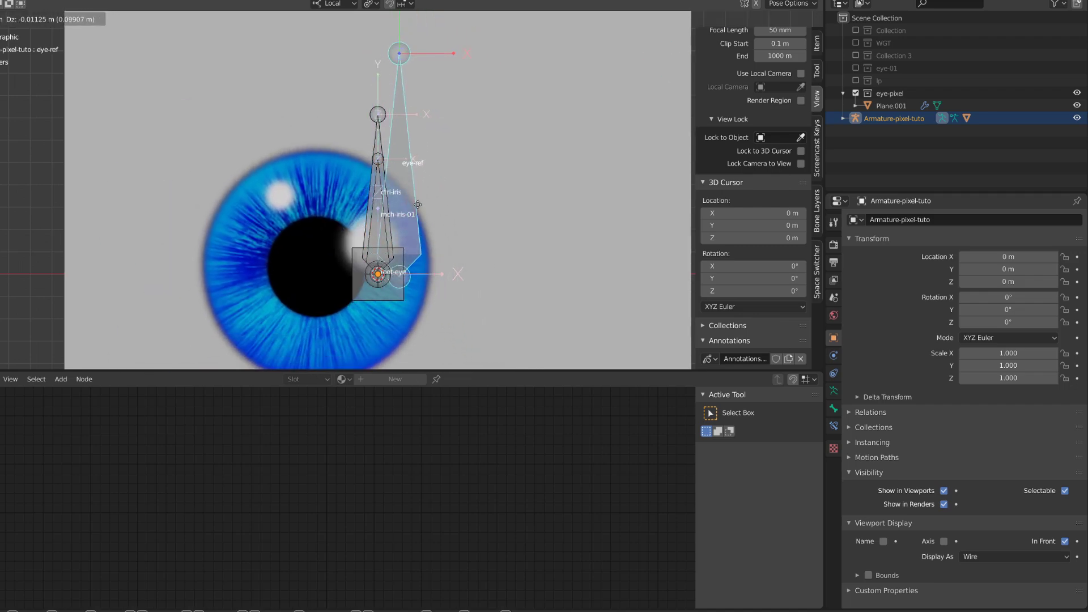
right_click(418, 215)
click(400, 292)
scroll(402, 292, down, 3)
key(g)
right_click(416, 286)
Step: Reveal the hidden bones in edit mode and parent eye-ref, ctrl-iris and mch-iris-01 to the root-eye bone
scroll(391, 238, up, 3)
middle_drag(422, 215, 375, 221)
key(Tab)
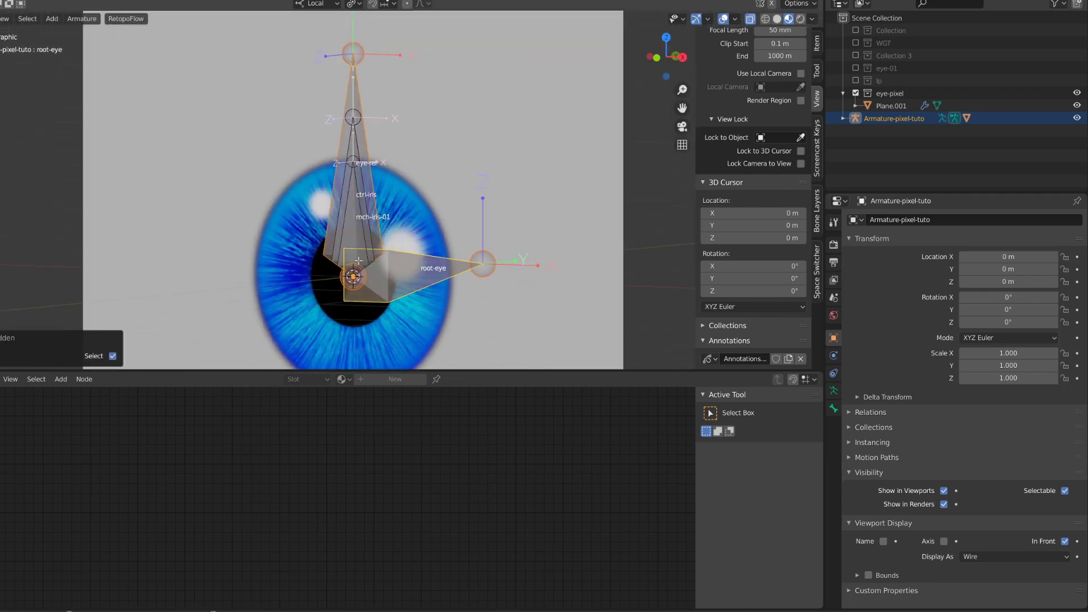
scroll(375, 216, up, 2)
click(375, 212)
key(alt+a)
click(367, 215)
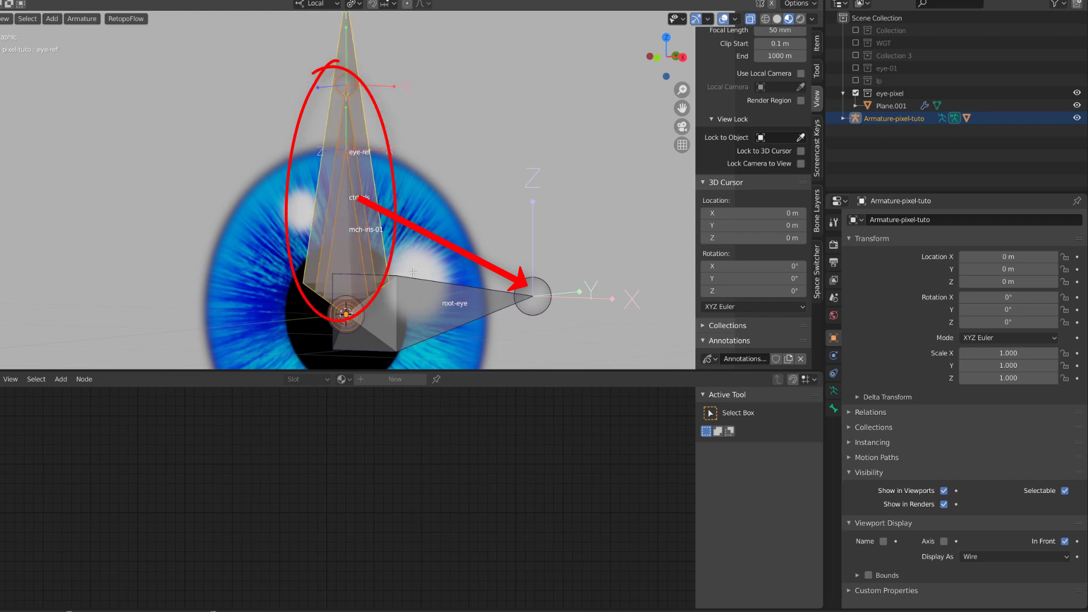
shift+click(449, 288)
key(ctrl+p)
click(448, 288)
Step: Try moving the root-eye bone and the mch-iris-01 bone in pose mode from the front view
scroll(362, 272, down, 4)
key(Tab)
key(KP_1)
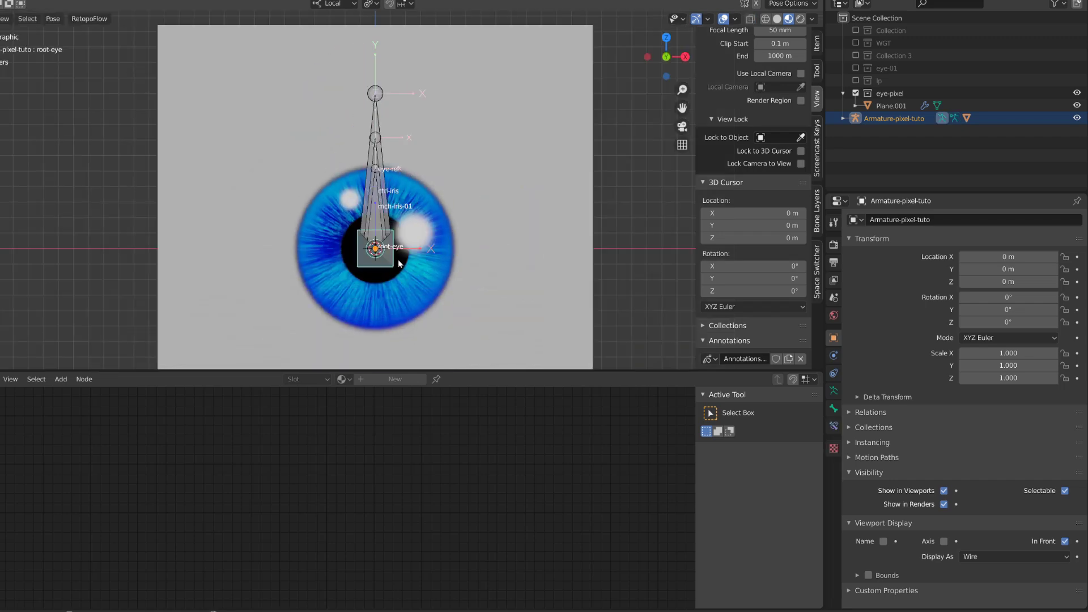
key(g)
right_click(408, 248)
scroll(371, 236, up, 3)
click(371, 236)
click(371, 234)
click(371, 234)
key(g)
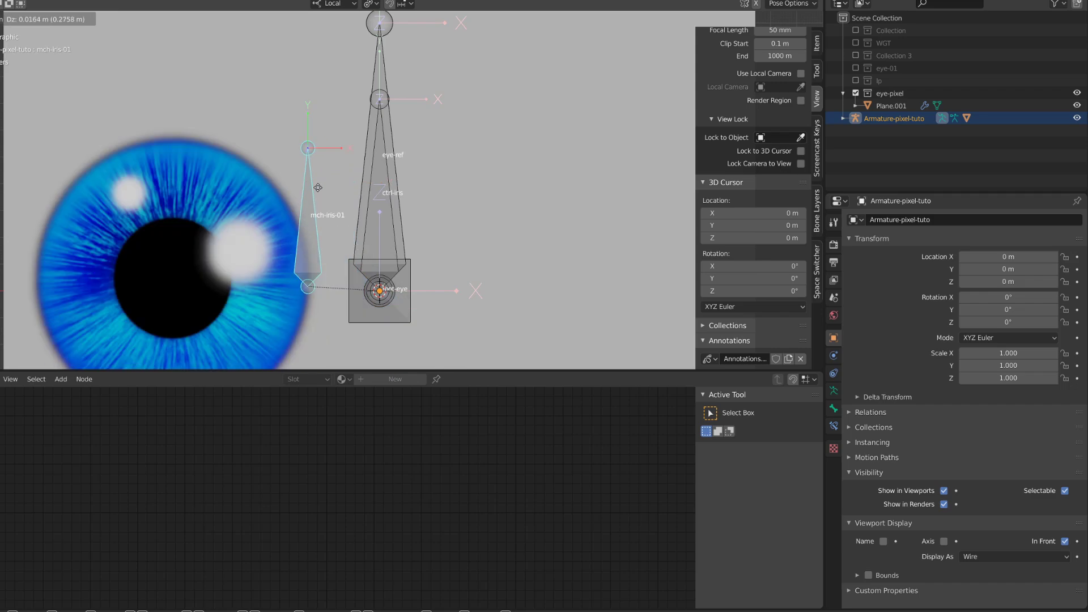
right_click(356, 221)
Step: Hide the eye-ref bone in pose mode and set the iris bones' rotation mode to XYZ Euler
scroll(374, 232, down, 3)
shift+middle_drag(386, 247, 386, 203)
scroll(352, 209, up, 2)
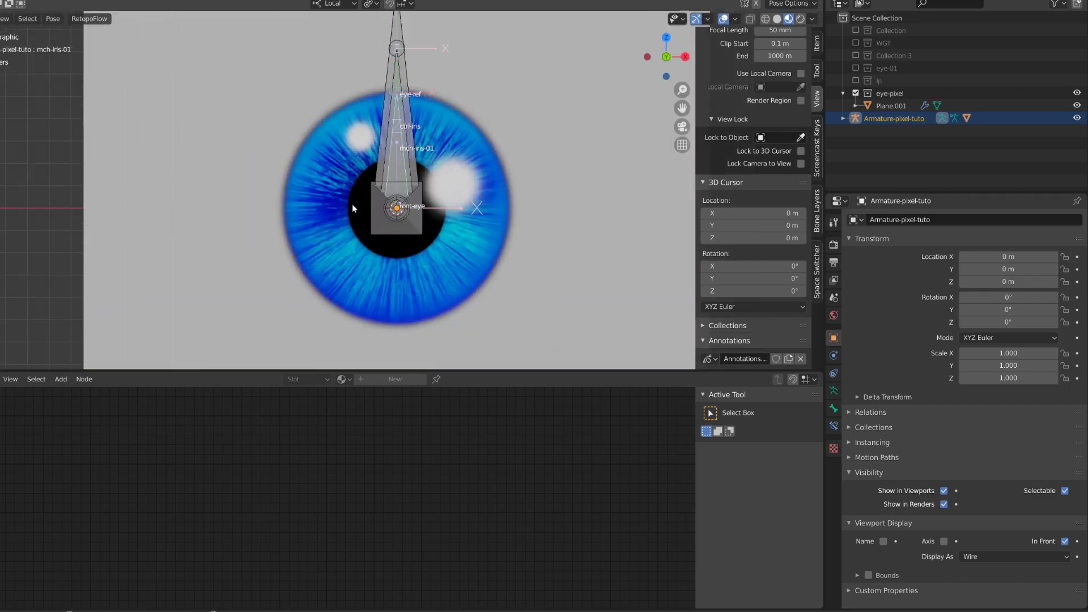
click(392, 151)
click(392, 150)
click(816, 43)
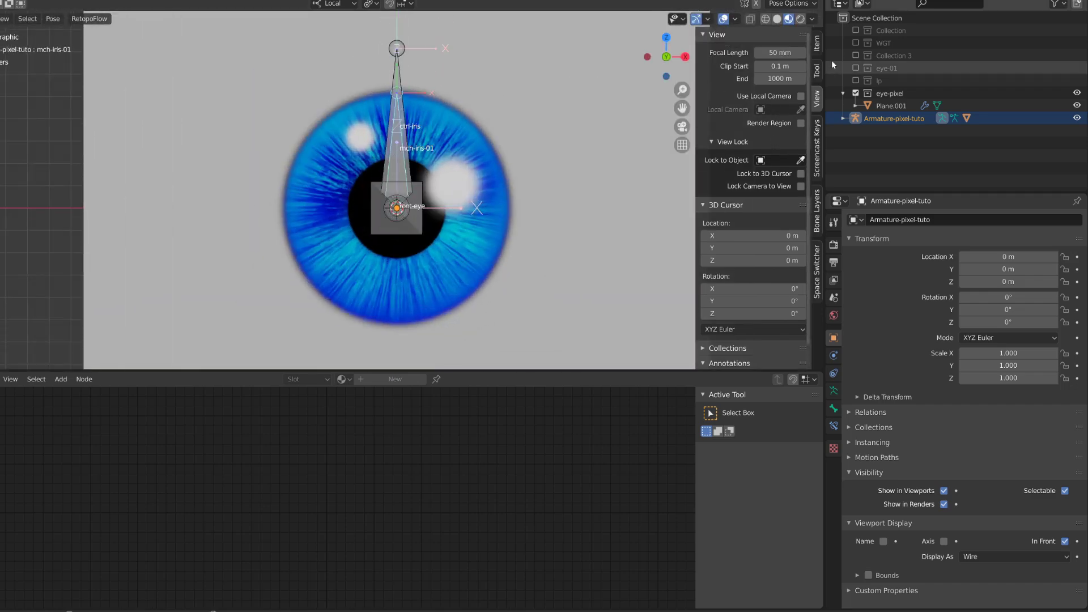
key(ctrl+r)
click(560, 171)
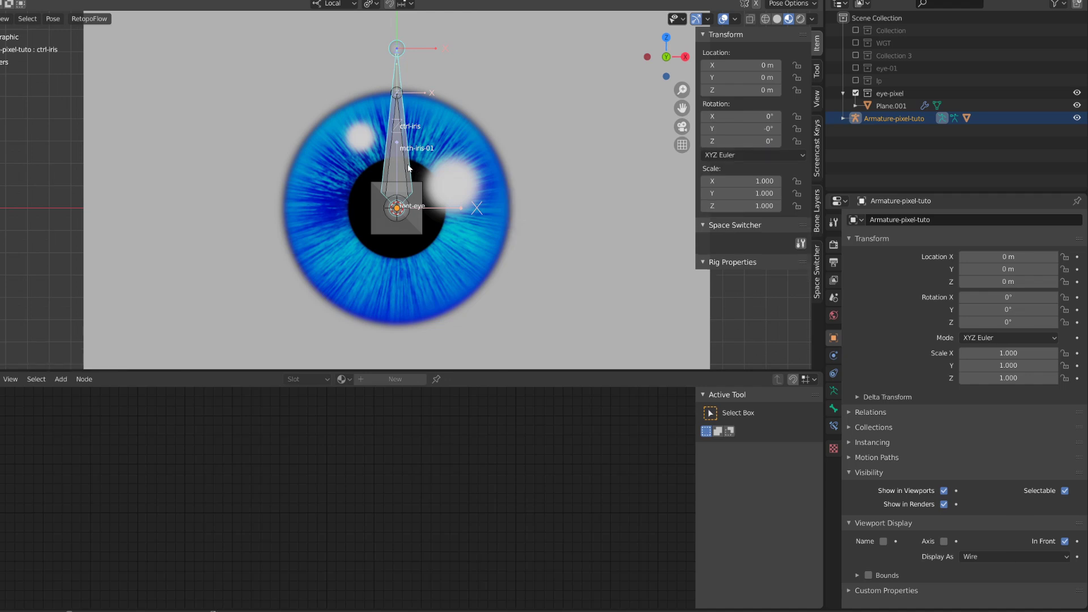
Step: Add a Scripted Expression driver to the mch-iris-01 bone's X location with the expression var
click(411, 132)
click(410, 132)
right_click(747, 65)
click(737, 90)
click(749, 95)
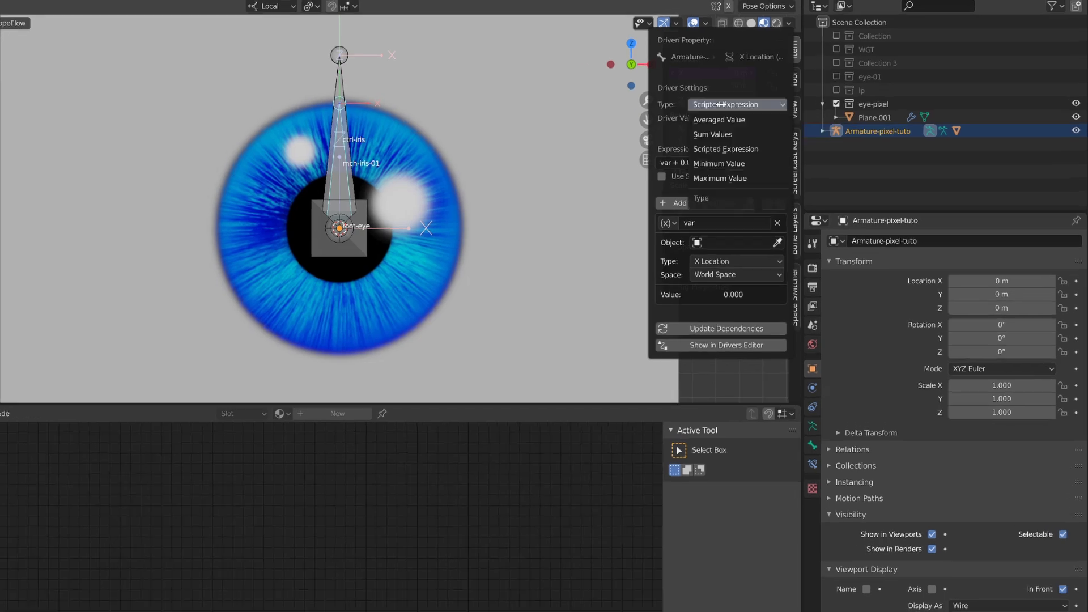
click(703, 149)
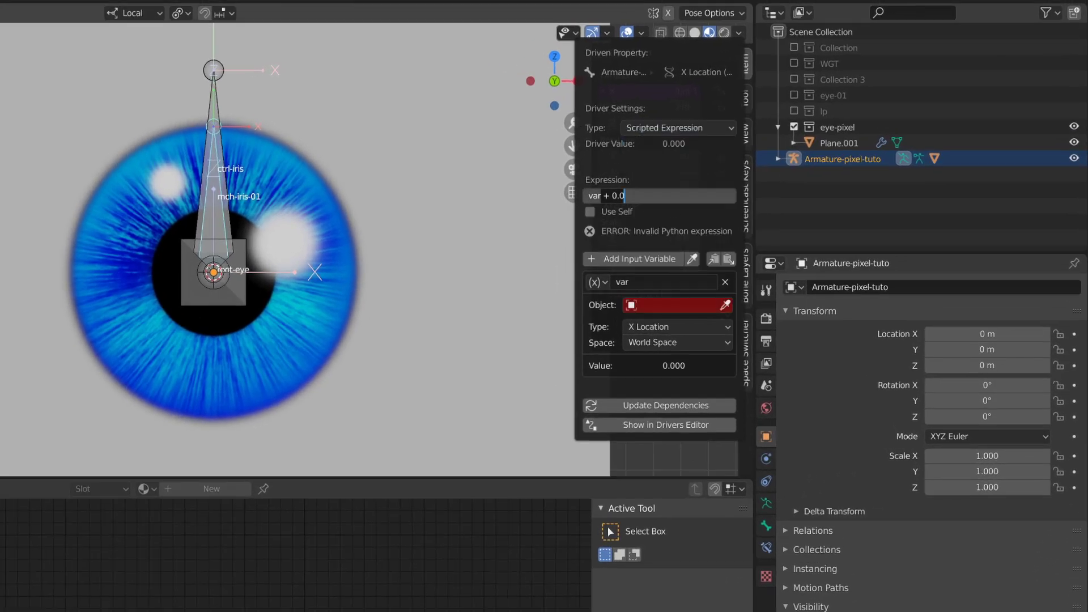
key(BackSpace)
key(Return)
Step: Set the driver variable to the ctrl-iris bone of Armature-pixel-tuto, reading X Location in Local Space
click(627, 307)
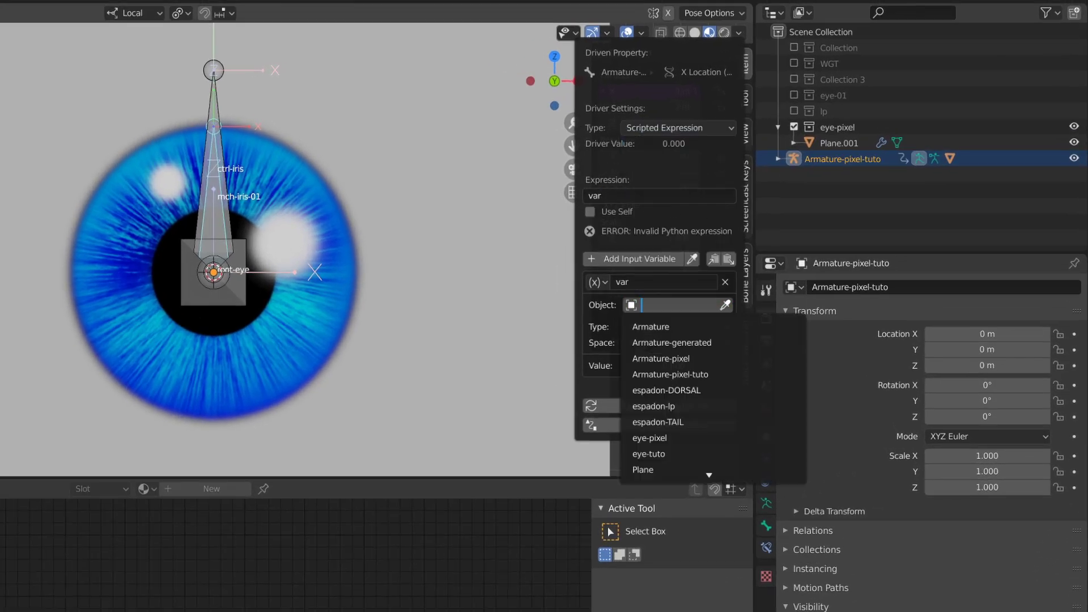
click(705, 370)
click(656, 307)
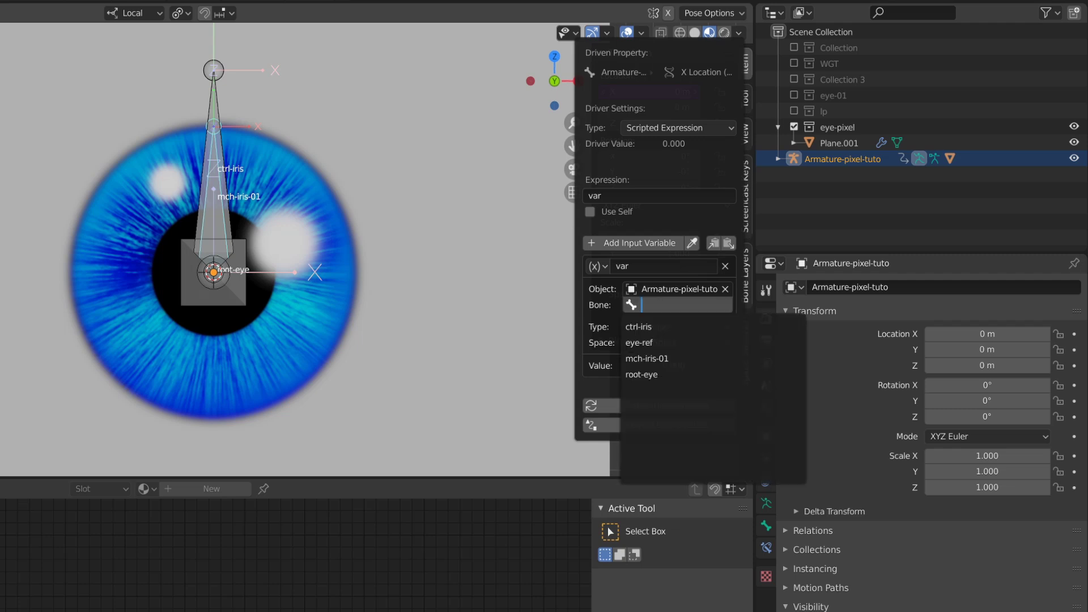
click(658, 333)
click(658, 342)
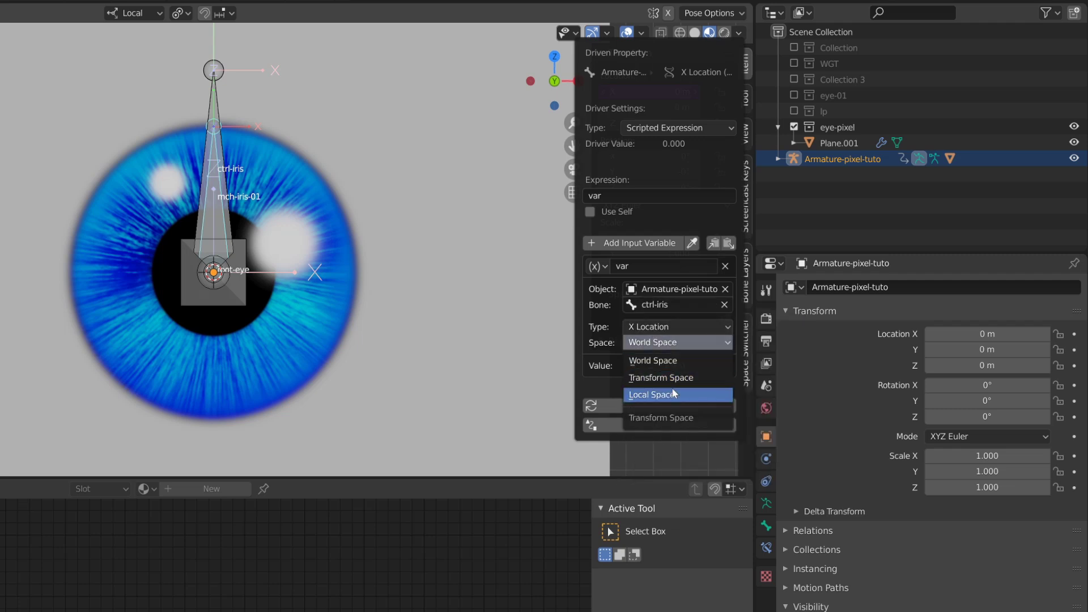
click(659, 396)
Step: Move the ctrl-iris bone along its X axis to about -0.326 m
key(g)
key(x)
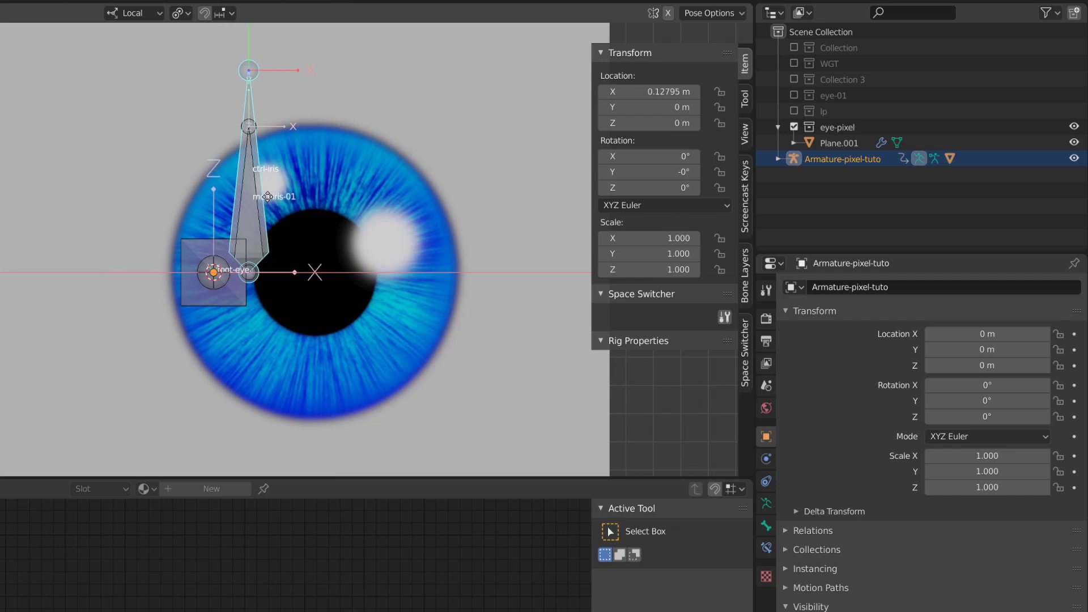
click(189, 205)
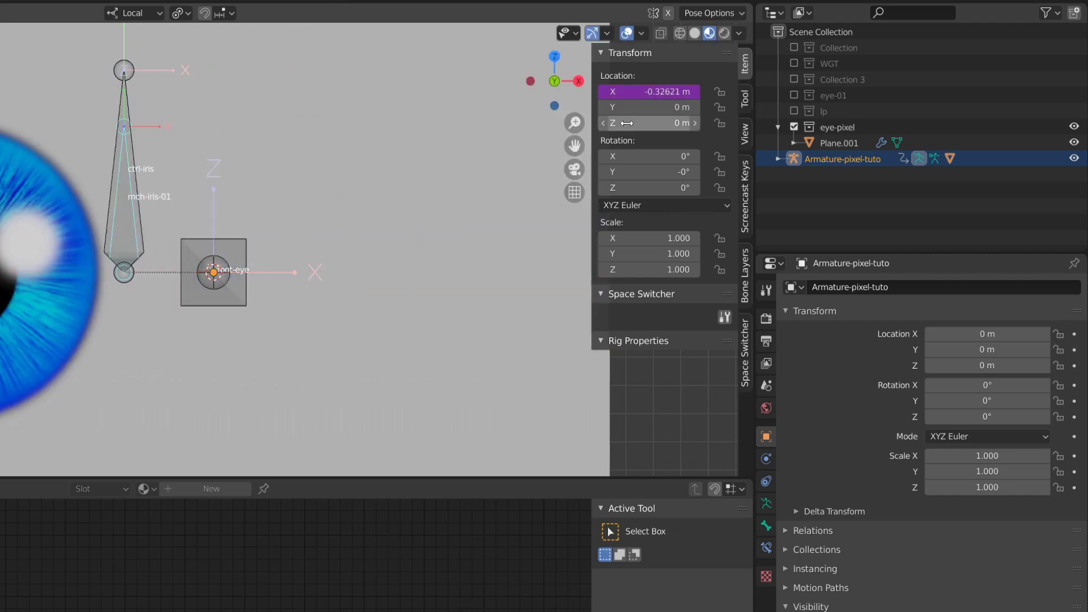
Step: Change the expression of the mch-iris-01 bone's X location driver to var*0.35
right_click(643, 93)
click(635, 155)
click(592, 226)
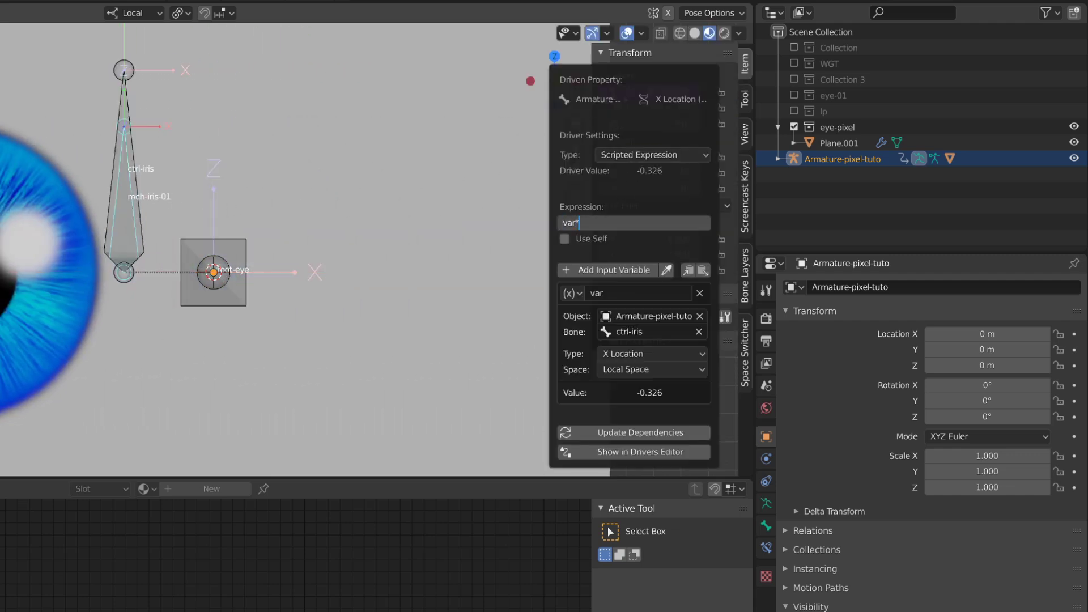
key(Return)
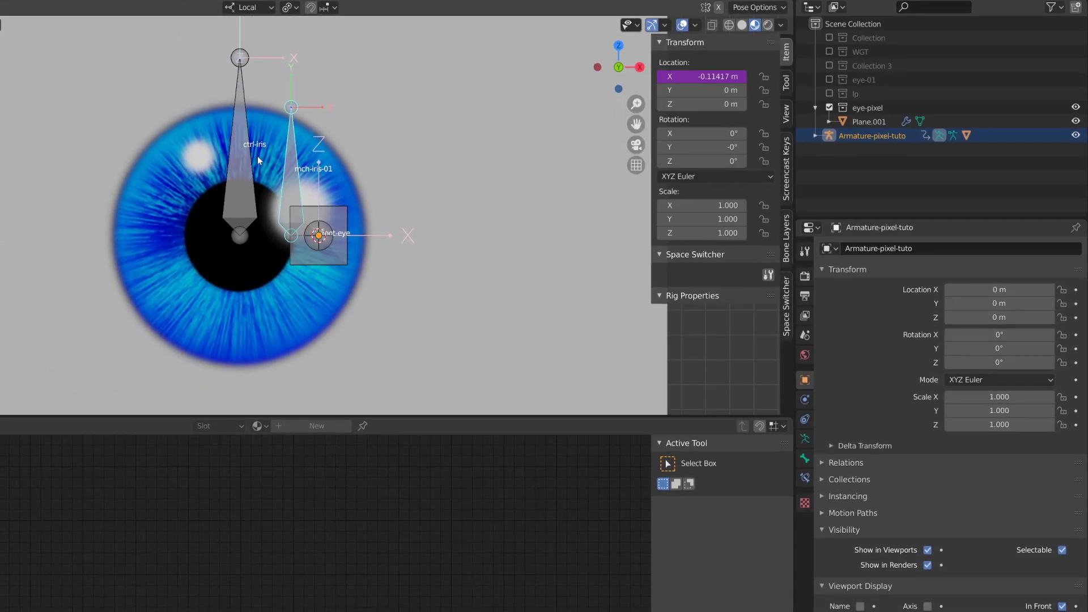
Step: Try moving the ctrl-iris bone freely to test how mch-iris-01 follows it
click(261, 154)
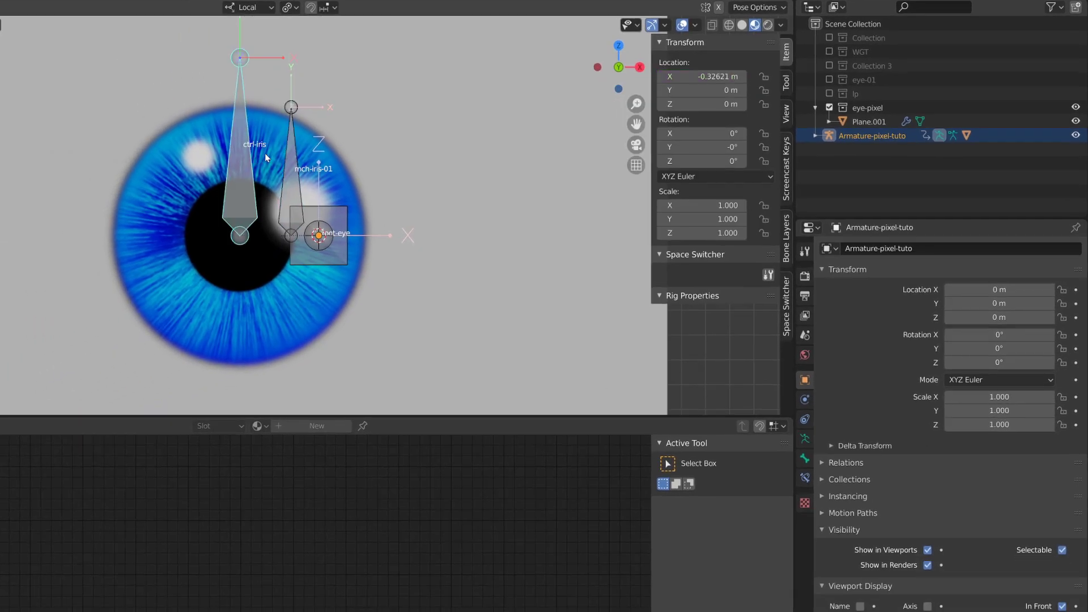
key(g)
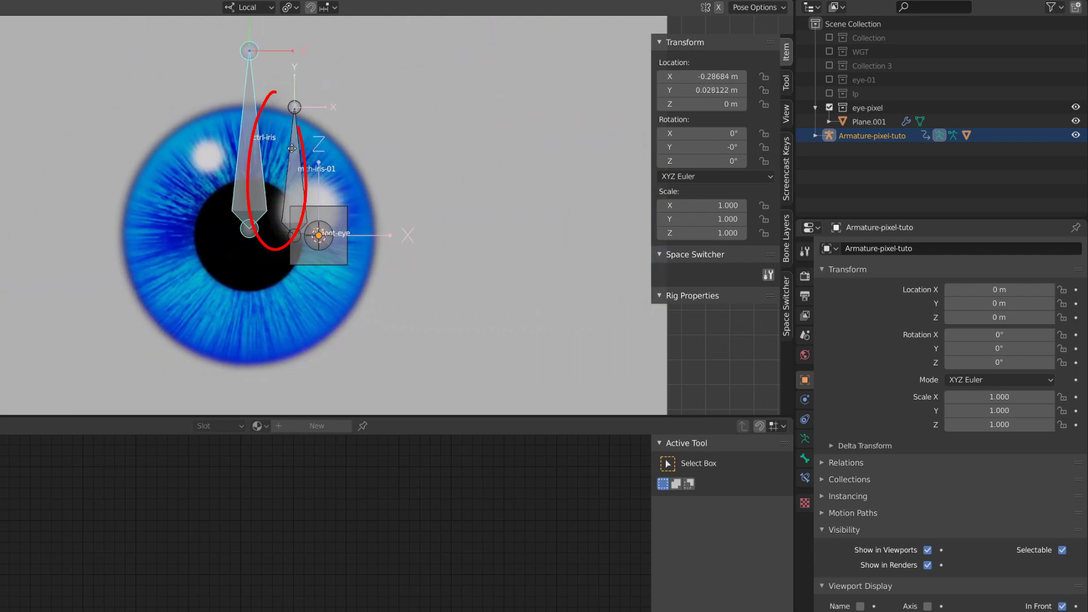
key(Escape)
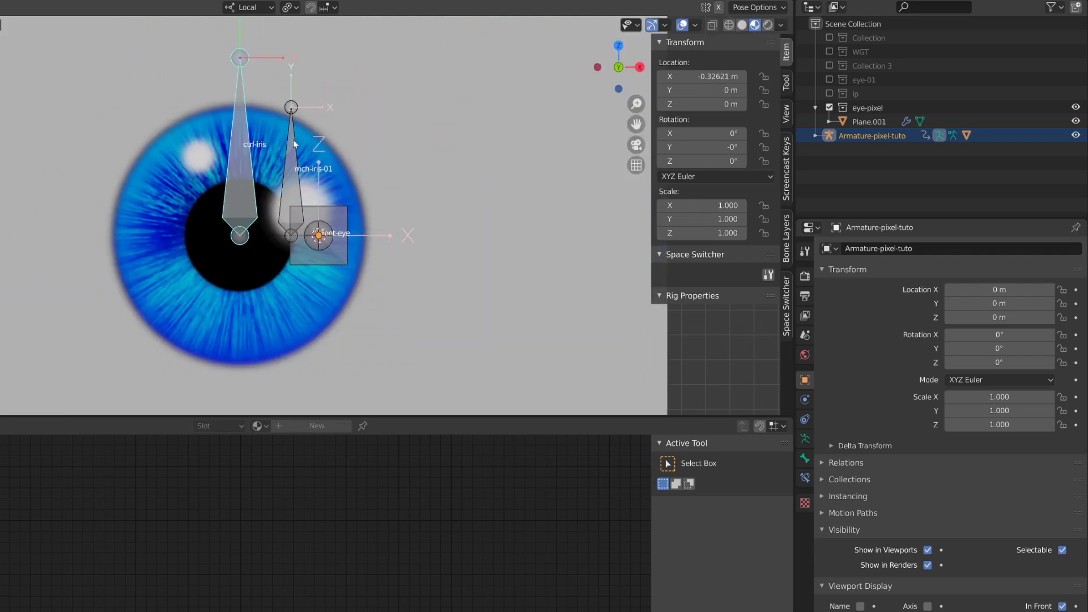
Step: Copy the mch-iris-01 bone's X location driver and paste it onto its Y location
click(294, 143)
right_click(694, 76)
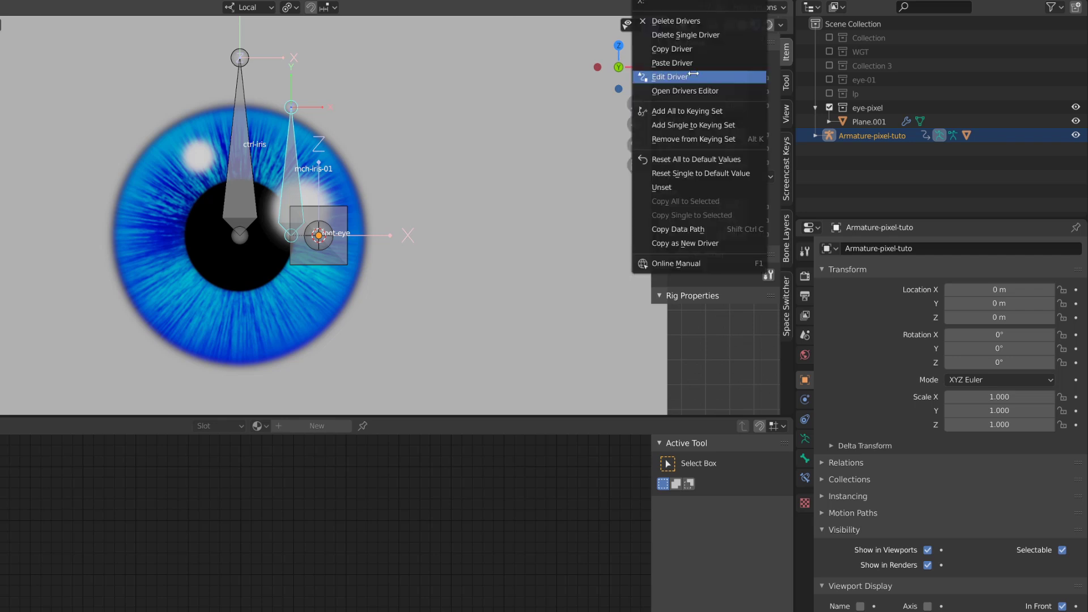
click(696, 49)
right_click(702, 90)
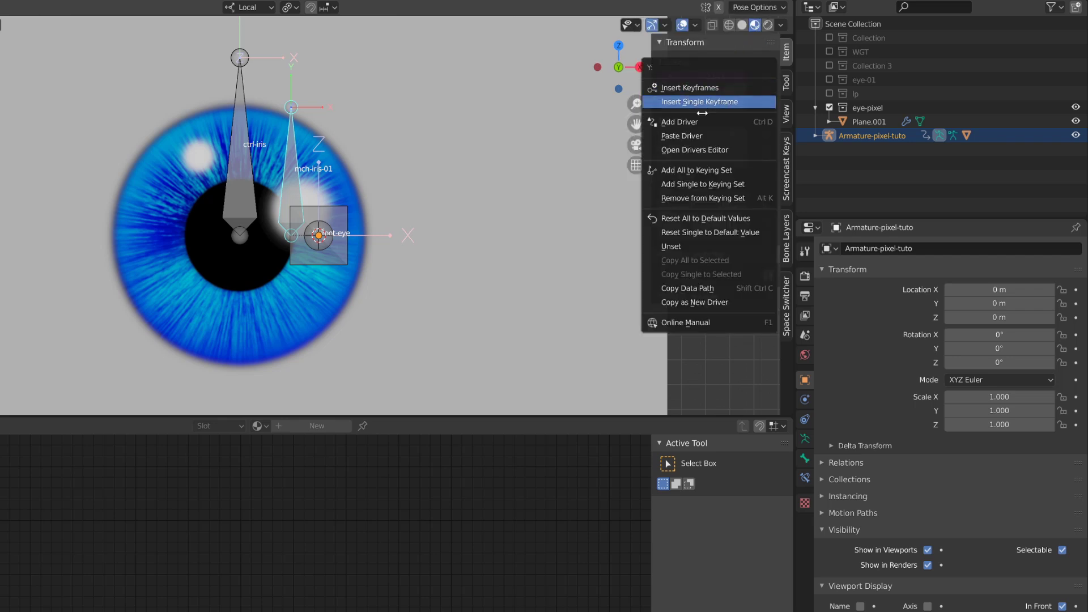
click(697, 134)
Step: Set the variable type of the mch-iris-01 bone's Y location driver to Y Location
right_click(703, 90)
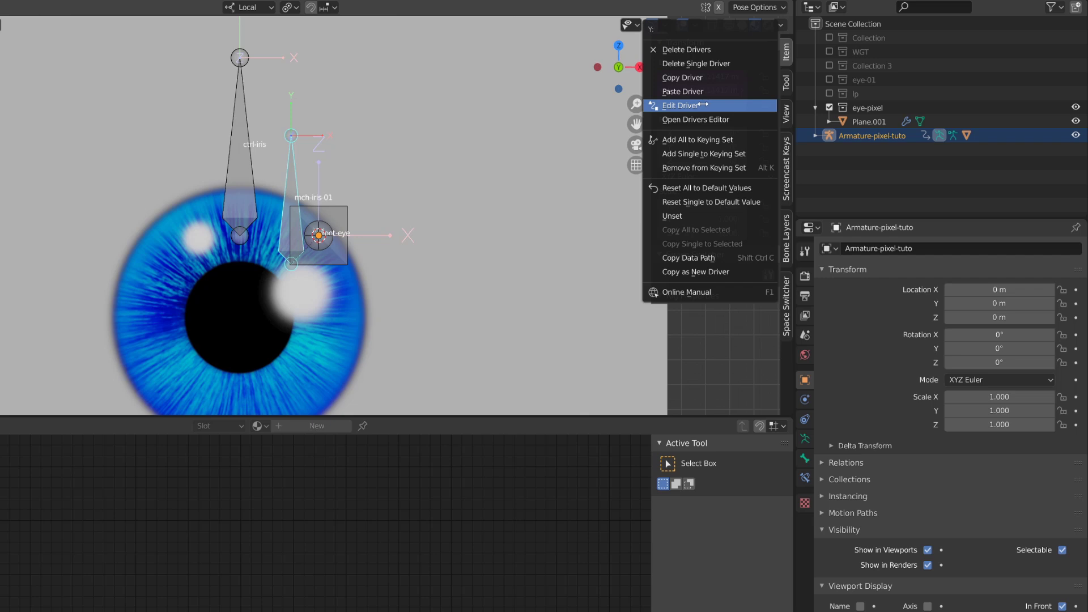
click(704, 104)
click(696, 280)
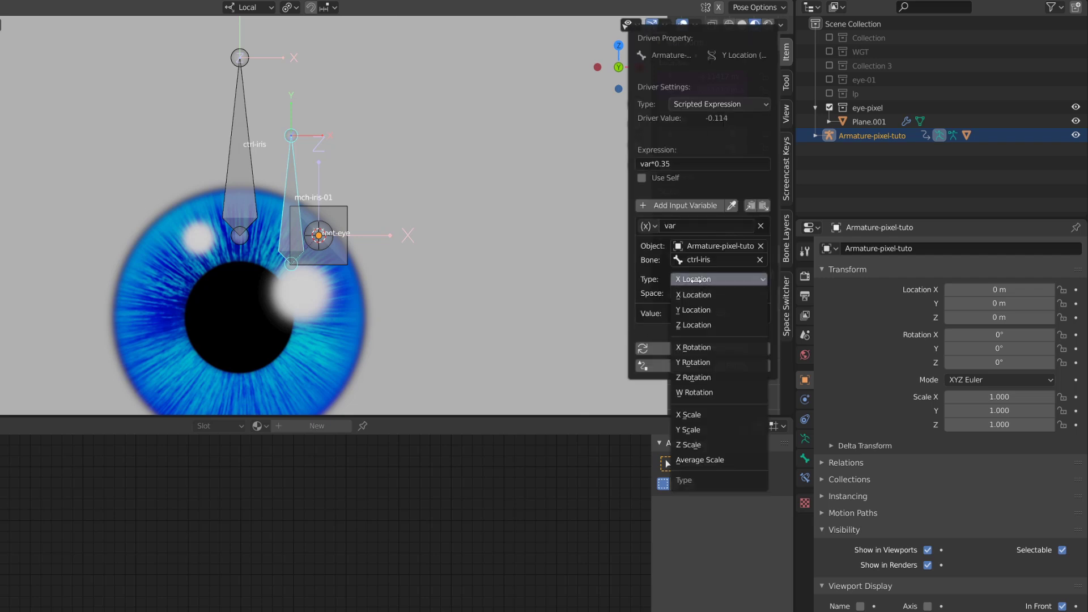
click(695, 310)
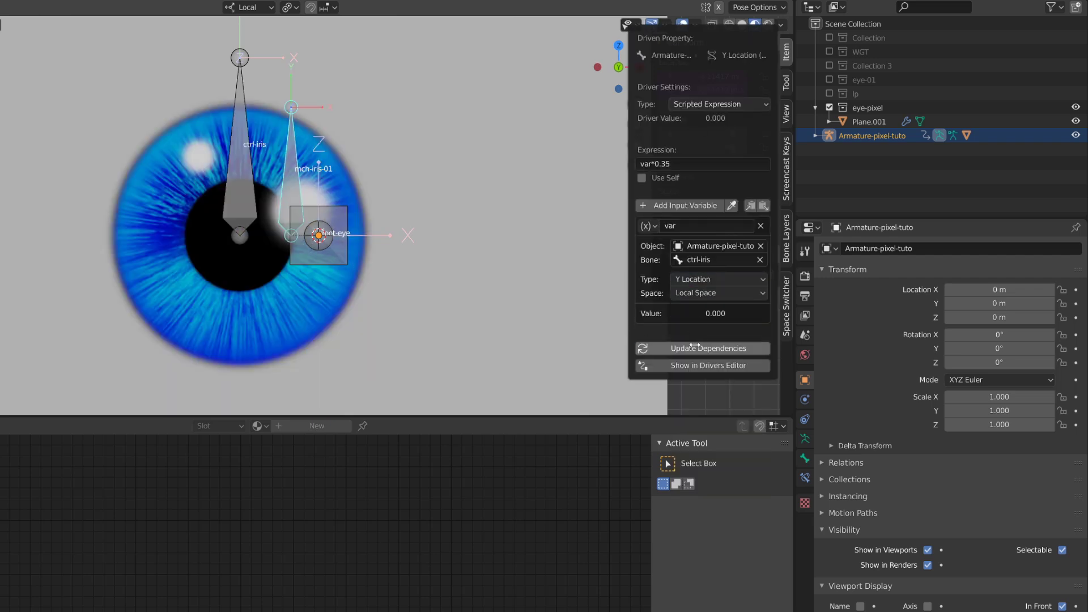
scroll(256, 186, down, 4)
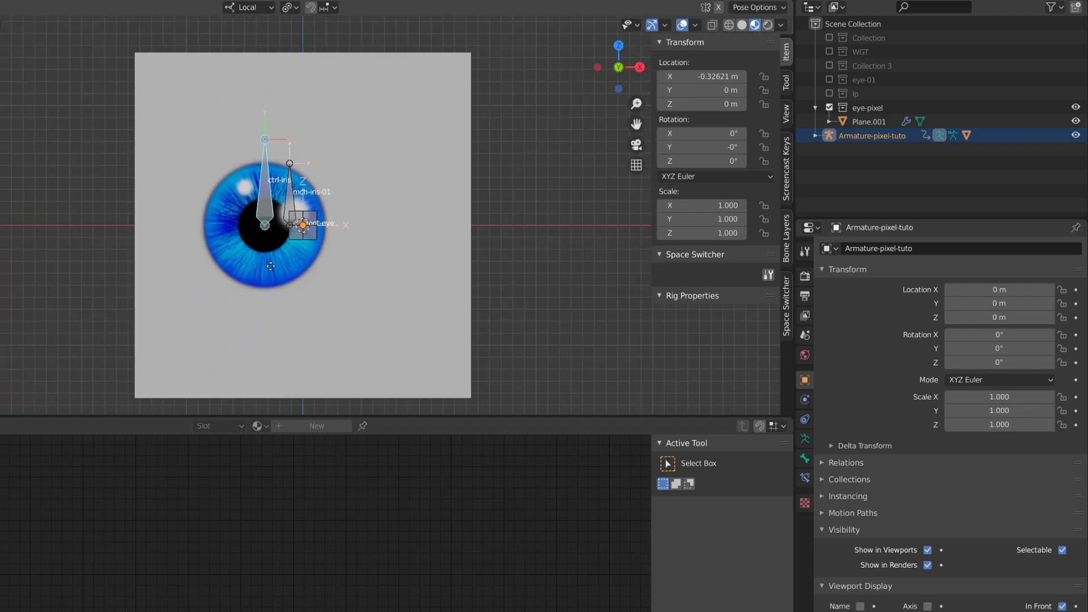
Step: Move the ctrl-iris bone vertically to check that the mch-iris-01 bone follows it on Y
click(260, 253)
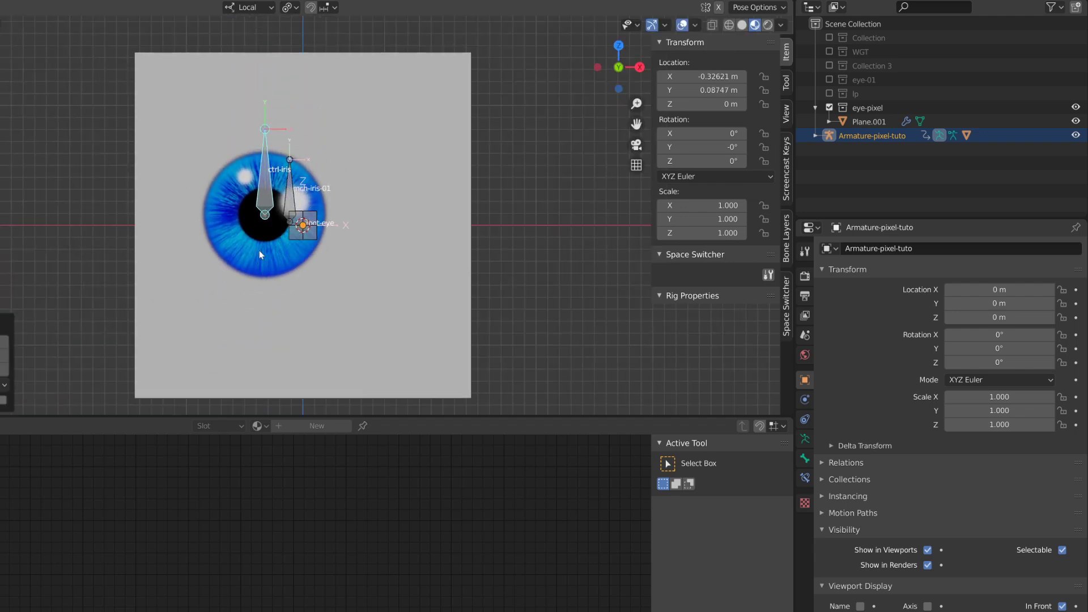
key(g)
Step: Add Copy Rotation and Copy Scale constraints to the mch-iris-01 bone, targeting the ctrl-iris bone
key(ctrl+shift+c)
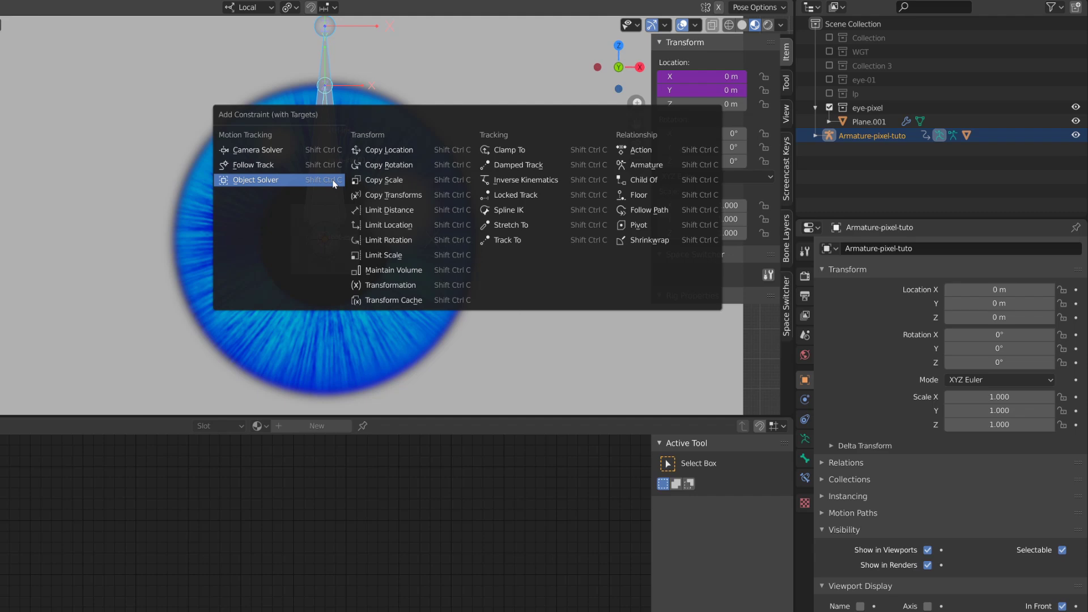
click(389, 165)
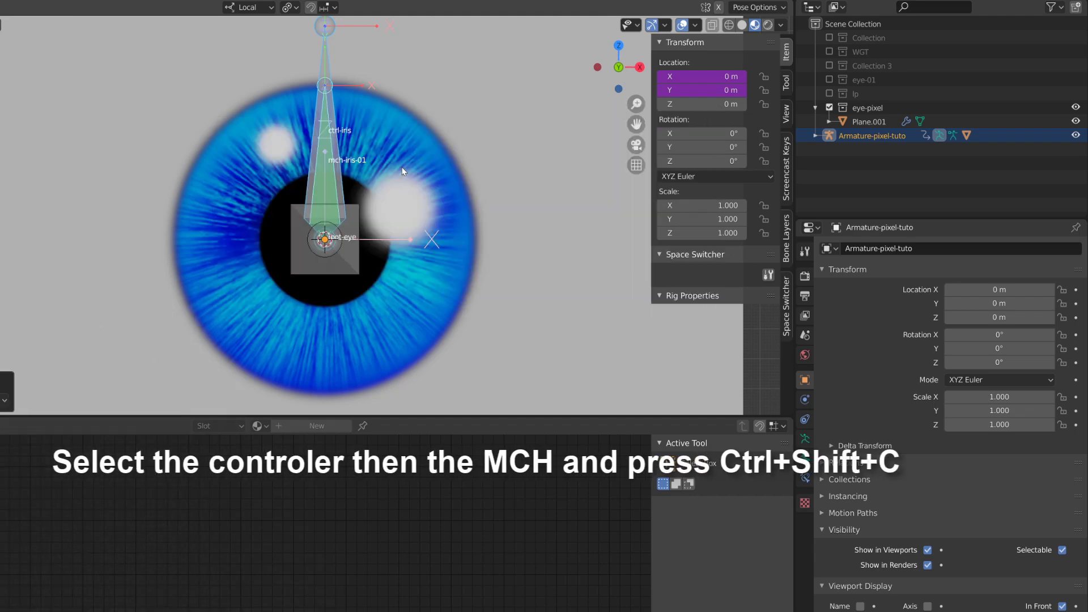
key(shift+ctrl+c)
click(467, 190)
Step: Try rotating and scaling the bones, including scaling on X only, to test the constraints, then cancel each transform
scroll(364, 178, down, 2)
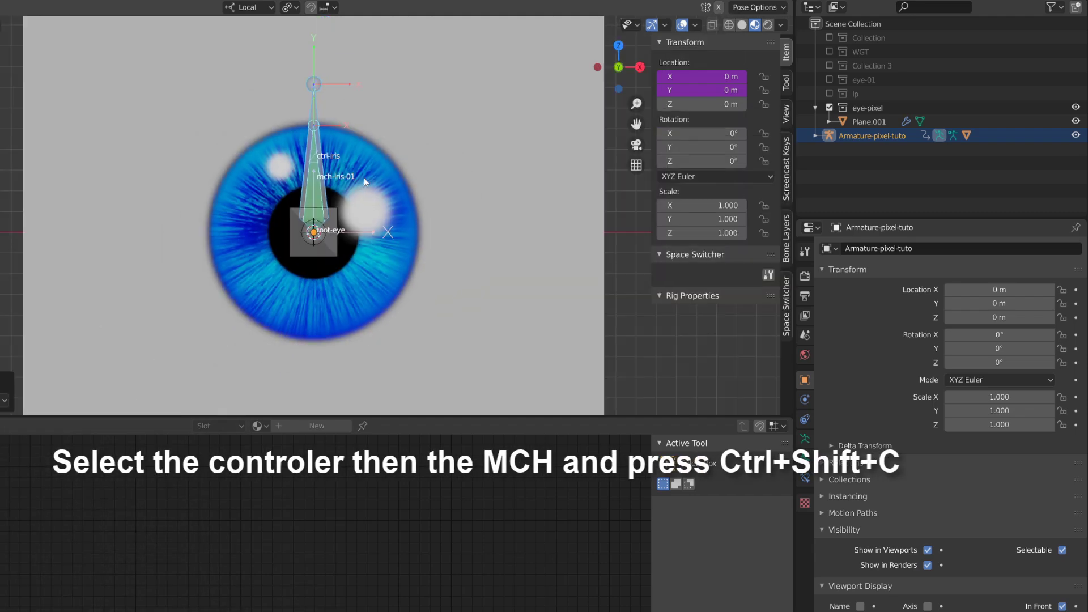
key(r)
key(Escape)
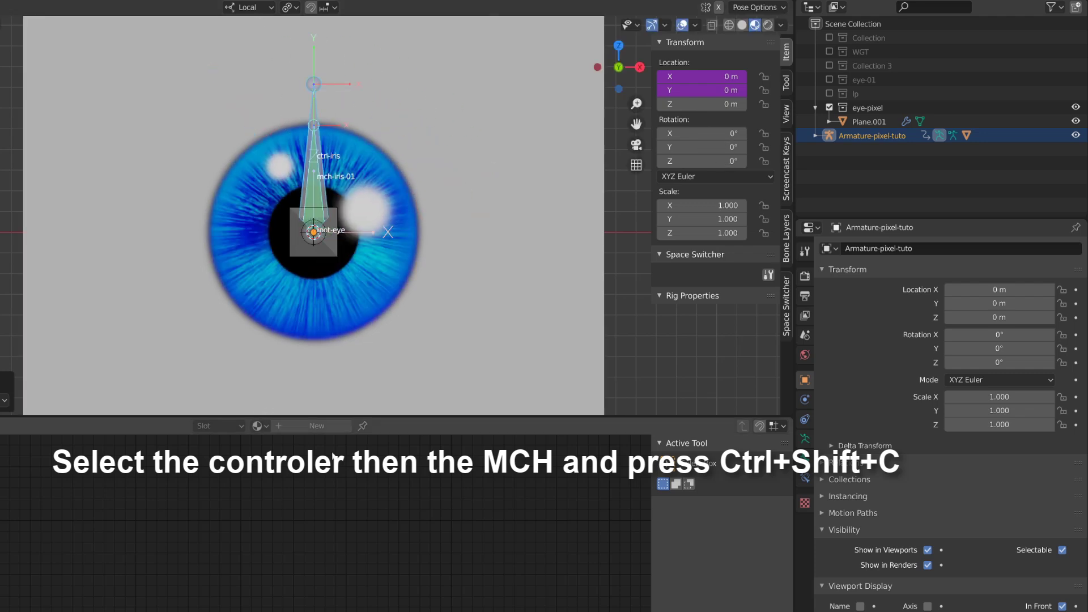
key(s)
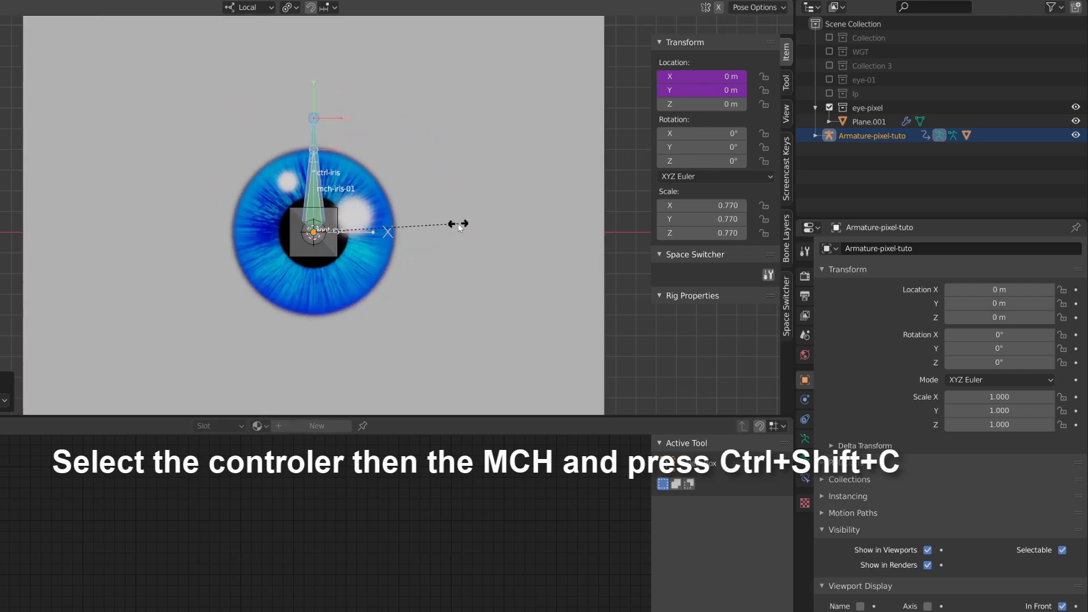
key(x)
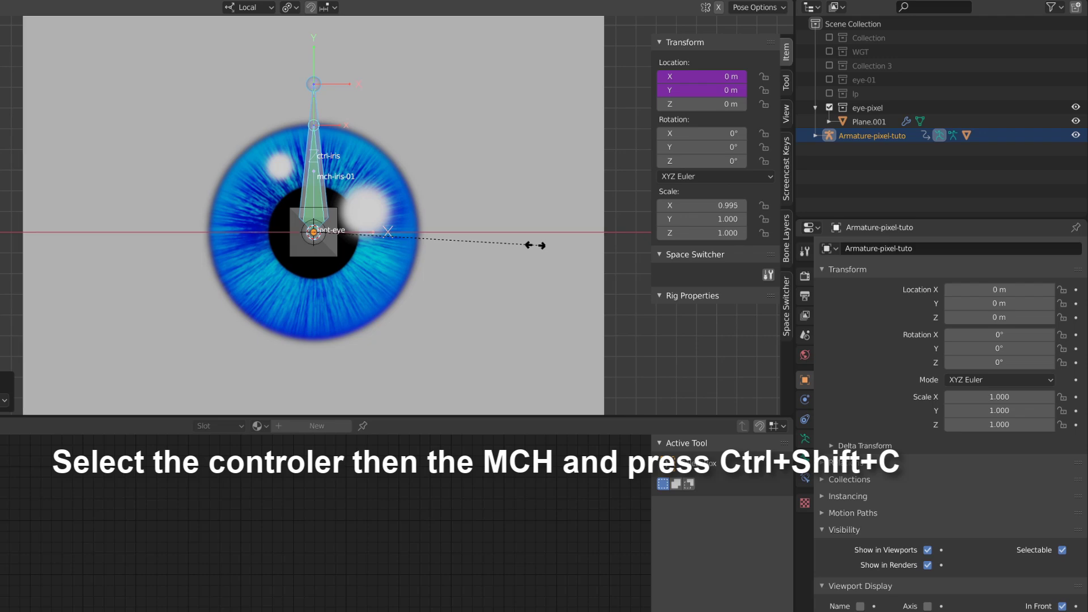
key(Escape)
scroll(378, 273, down, 4)
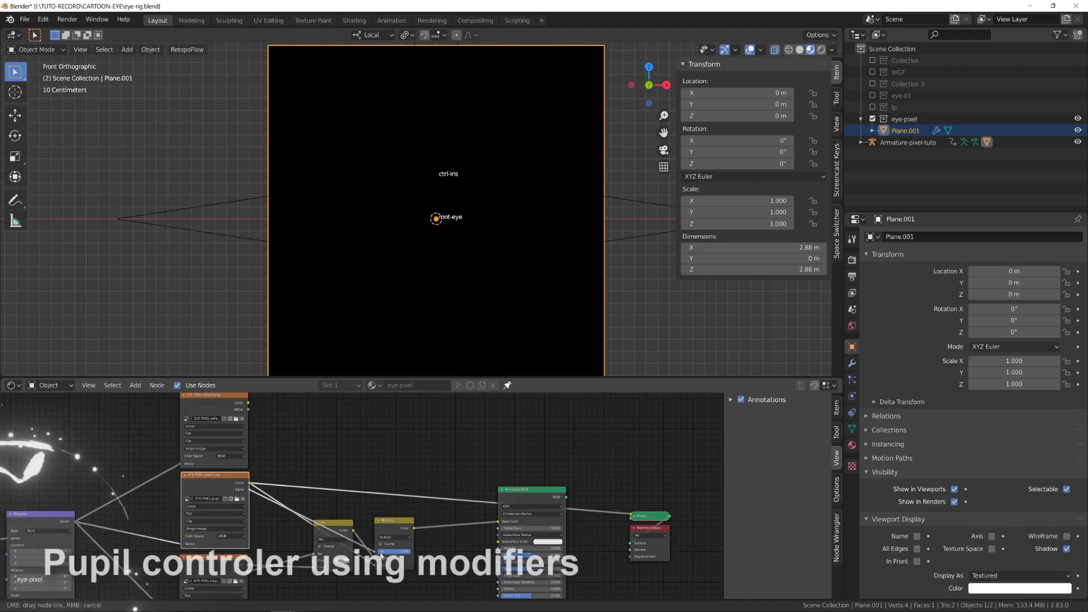
Step: Preview the color and alpha outputs of the EYE-PIXEL-pupil.png texture on the plane
ctrl+shift+click(223, 485)
ctrl+shift+click(222, 485)
ctrl+shift+click(223, 485)
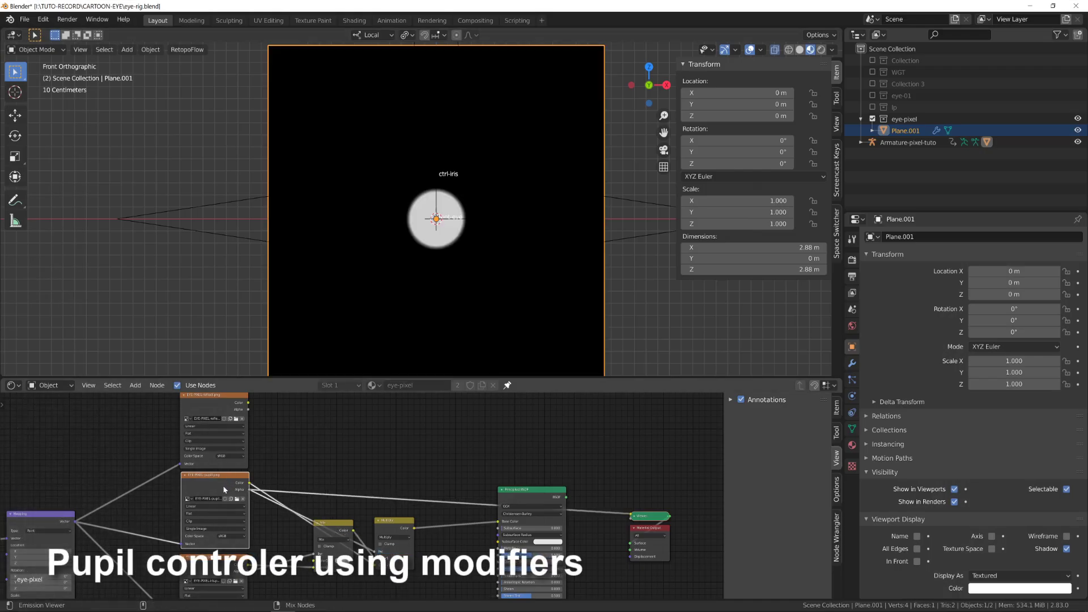
Step: Rewire the Multiply node with the pupil alpha as factor, the iris mix as Color1 and black as Color2, and preview it
scroll(307, 508, up, 3)
scroll(307, 507, up, 2)
middle_drag(307, 507, 279, 463)
click(360, 541)
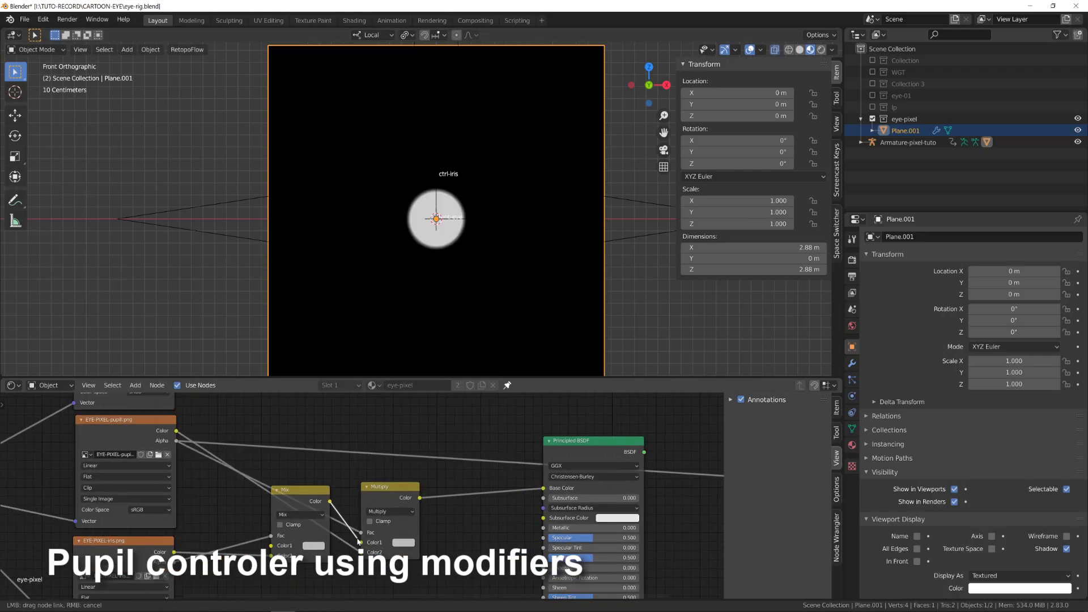
drag(358, 555, 347, 564)
click(403, 552)
drag(465, 468, 382, 492)
ctrl+shift+click(382, 492)
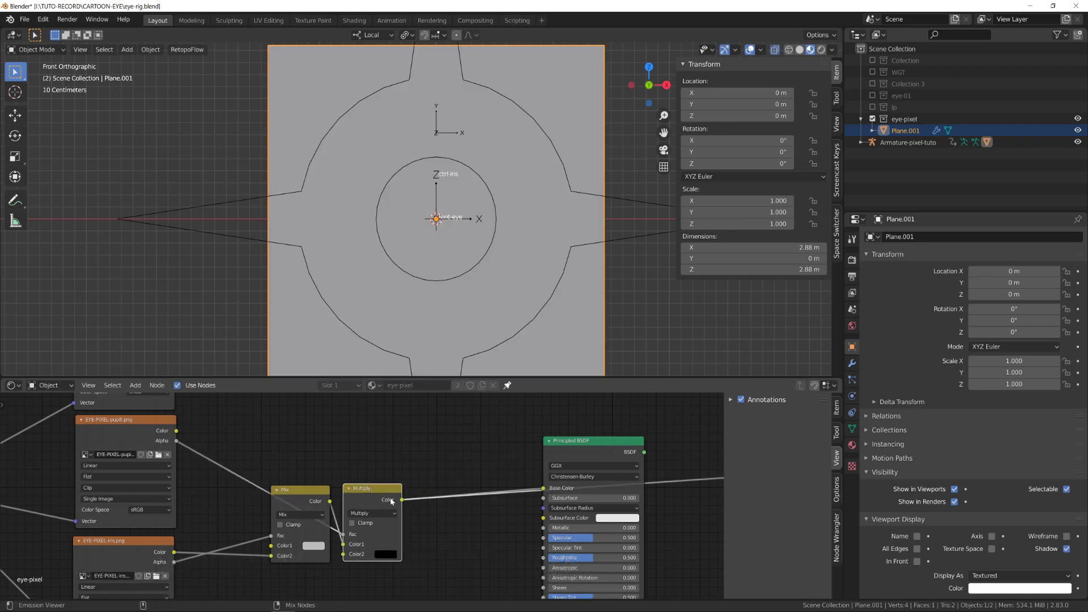
Step: Duplicate the Multiply node onto the link before the Principled BSDF and set the copy's blending mode to Add
key(shift+d)
click(510, 496)
click(462, 509)
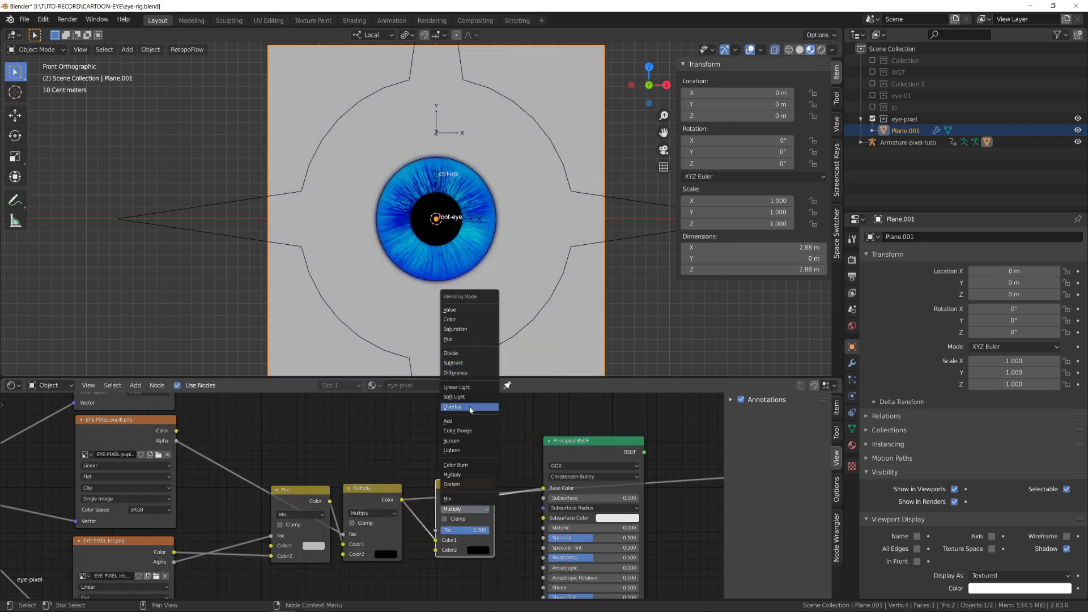
click(447, 421)
Step: Connect the reflection texture's color to the Add node and preview the combined eye on the plane
scroll(397, 481, down, 3)
ctrl+shift+click(244, 448)
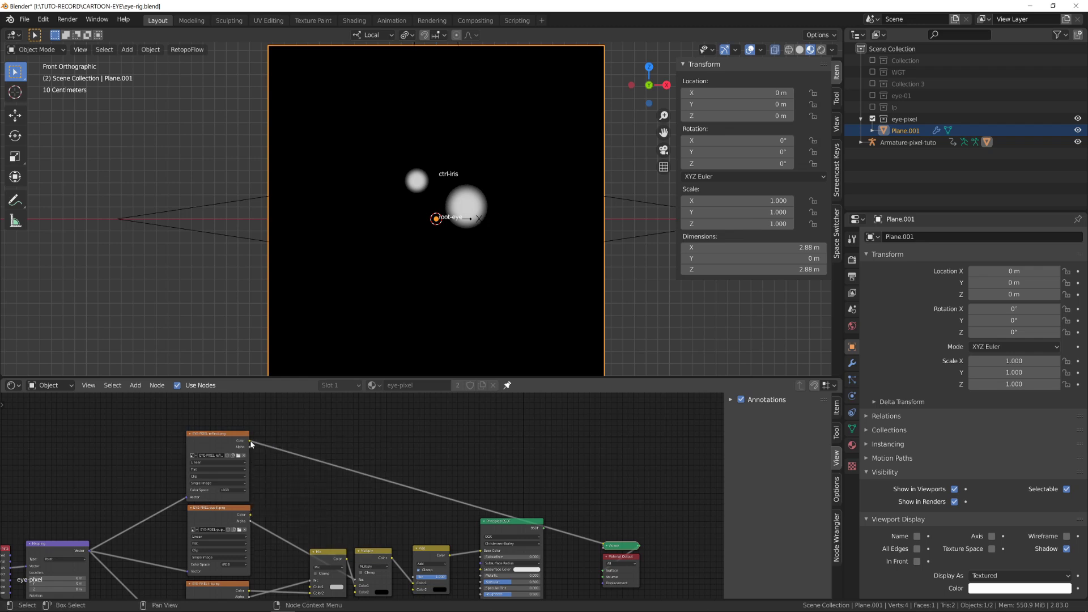
drag(413, 577, 413, 589)
ctrl+shift+click(430, 569)
Step: Rearrange the Mix, Multiply and Add nodes into a tidy row beside the image textures
scroll(414, 453, down, 1)
middle_drag(405, 450, 441, 396)
scroll(385, 470, up, 3)
click(365, 493)
drag(364, 496, 315, 534)
drag(408, 496, 366, 528)
drag(476, 493, 435, 516)
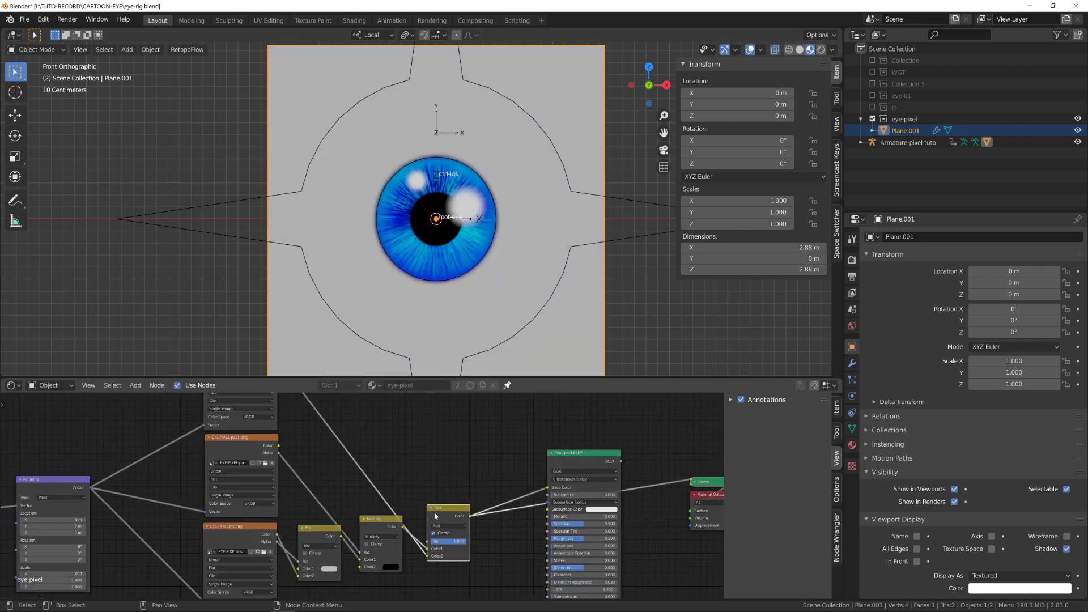
scroll(432, 487, down, 1)
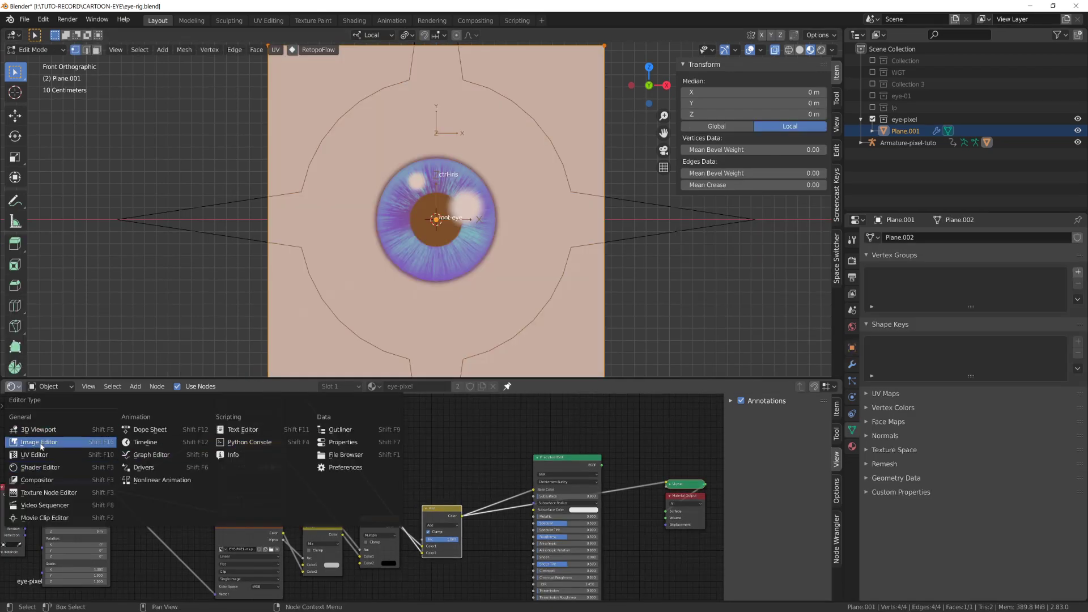
Step: Show the plane's UVs in the UV Editor and add a second UV map named UVMap-pupil
click(35, 454)
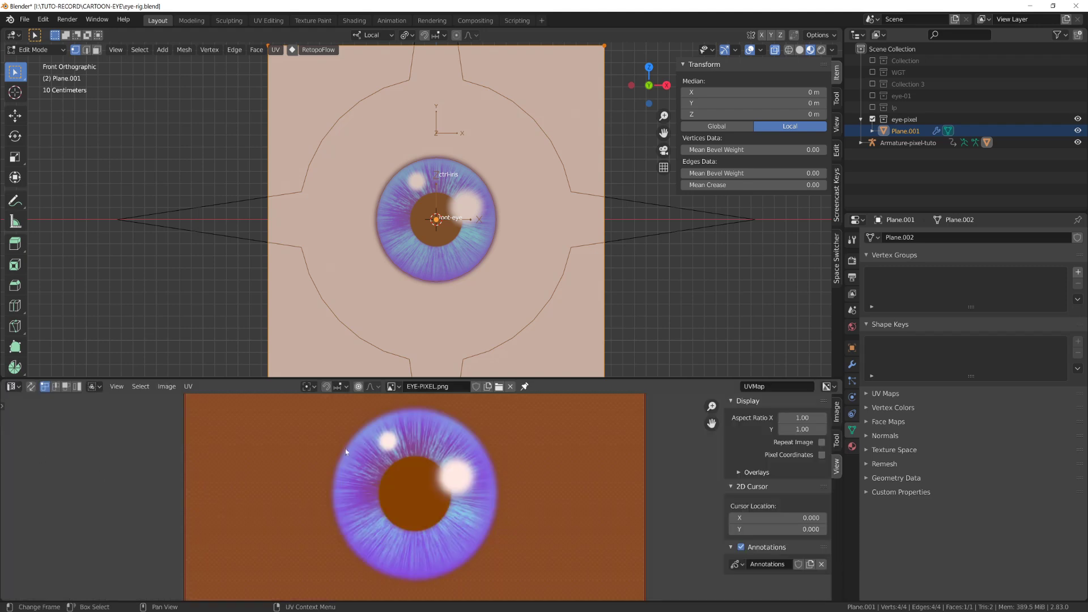
scroll(345, 447, down, 4)
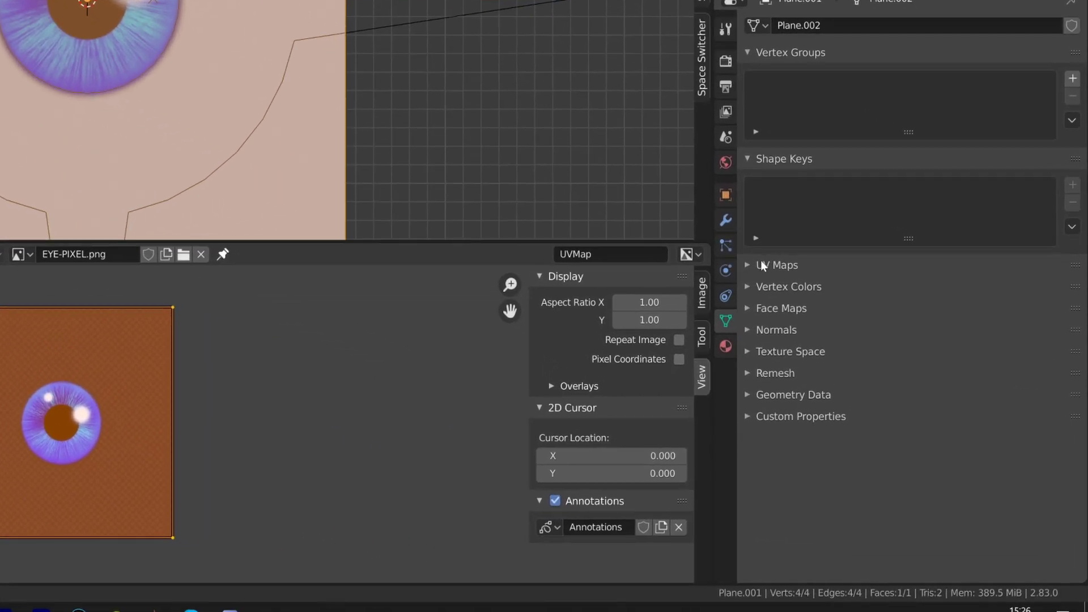
click(763, 265)
click(1071, 291)
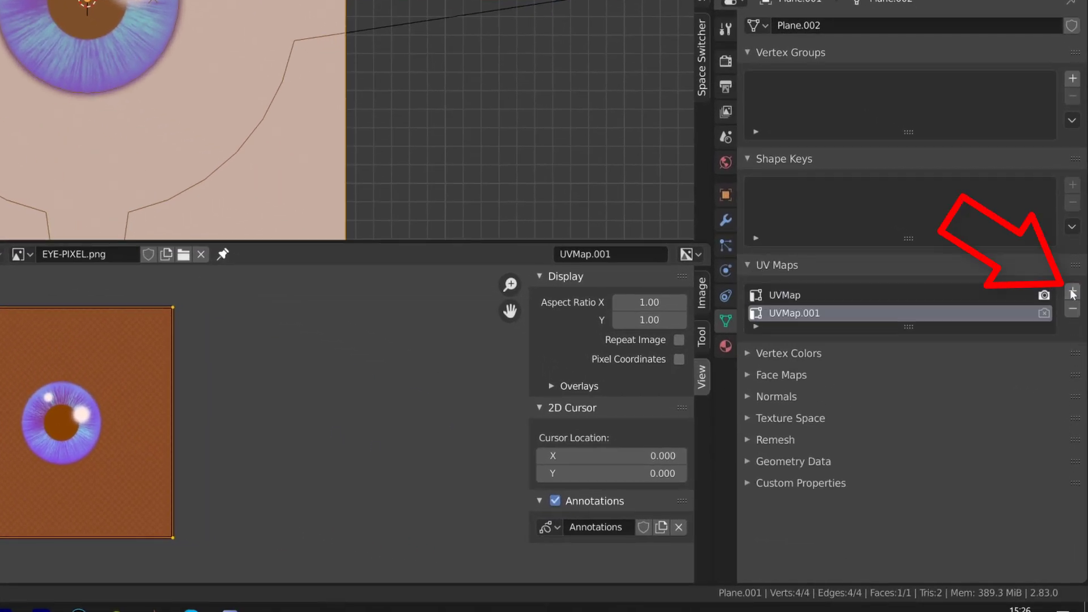
double_click(826, 315)
click(803, 313)
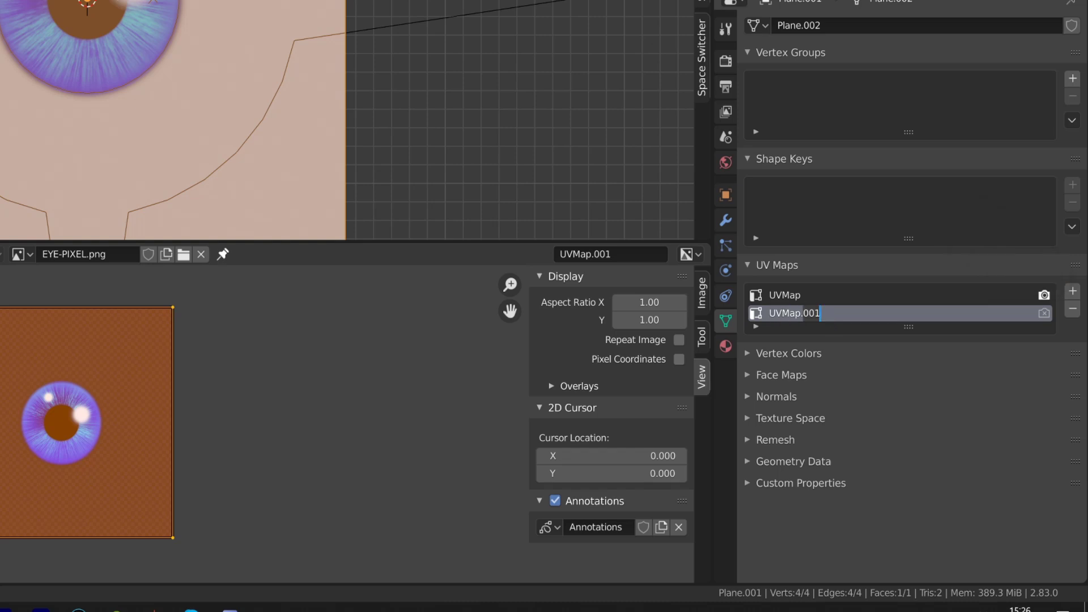
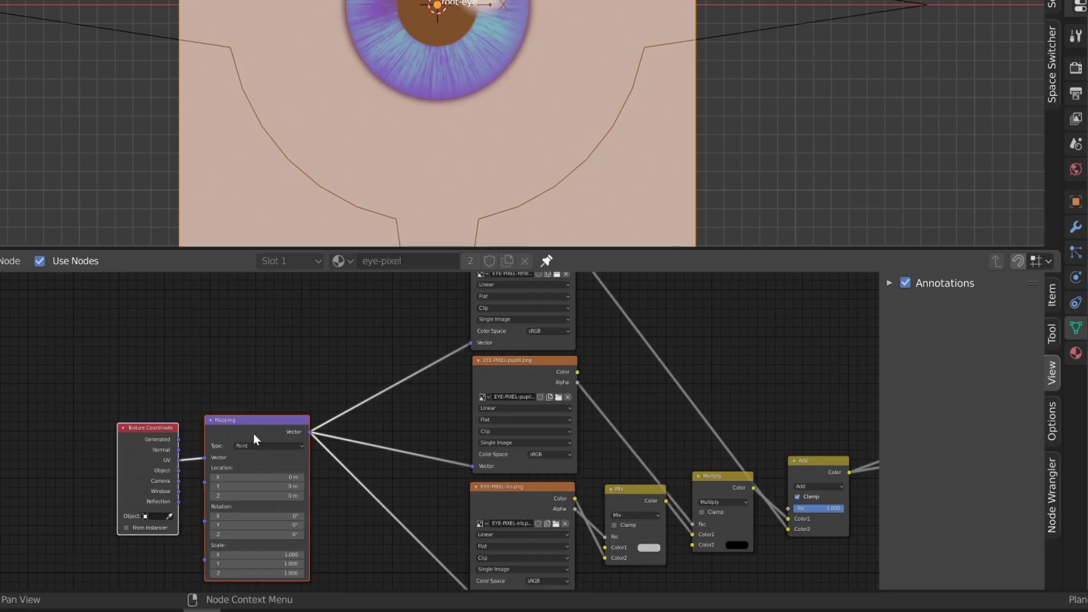
Step: Replace the Texture Coordinate and Mapping nodes with two UV Map nodes
key(x)
key(shift+a)
mouse_move(332, 429)
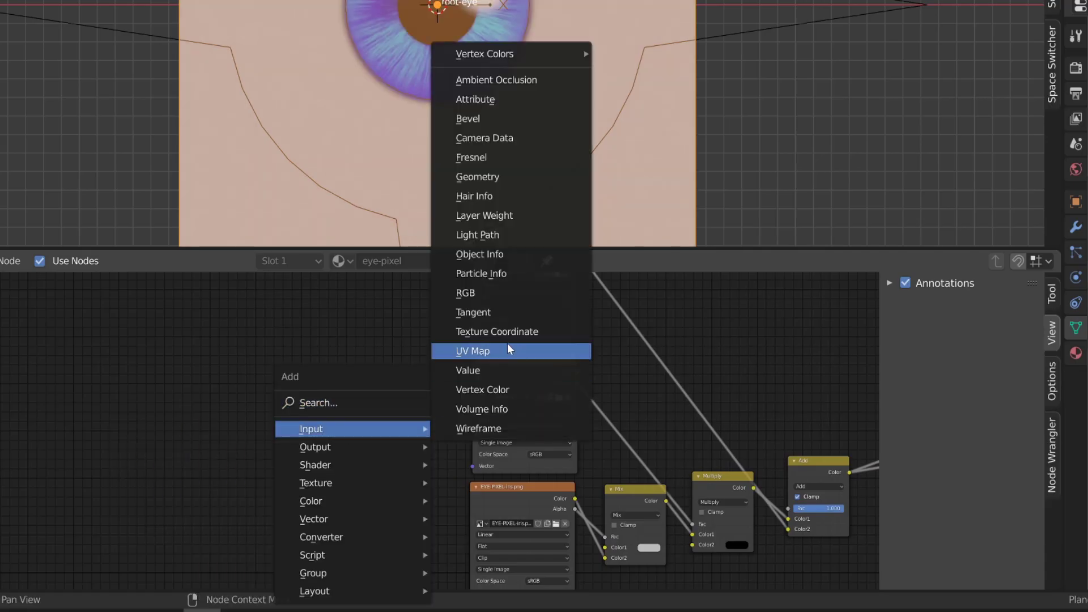
click(508, 348)
click(293, 406)
key(shift+d)
click(295, 473)
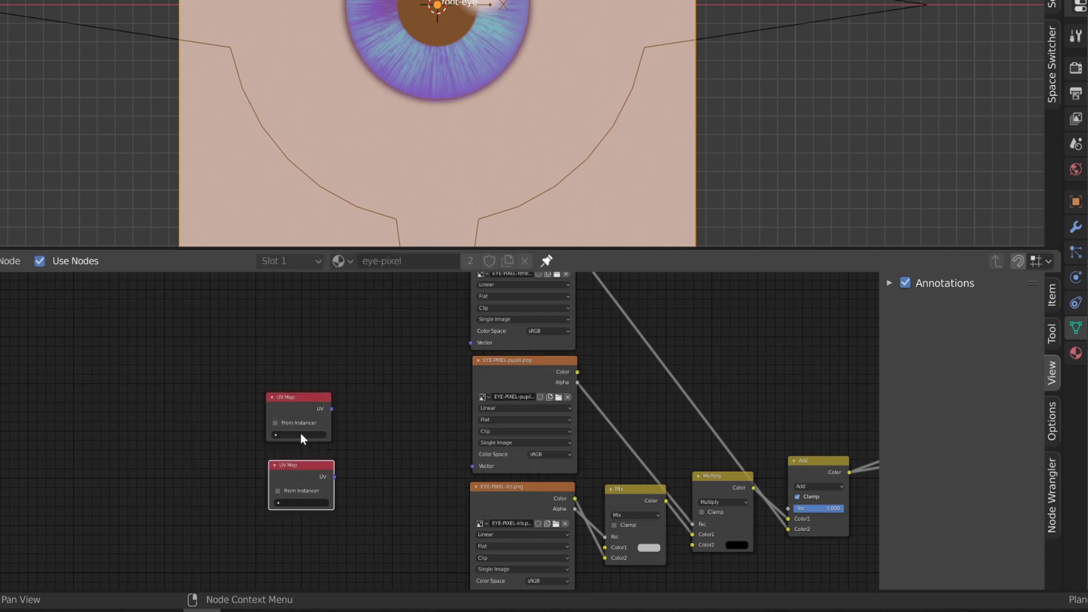
Step: Link one UV Map node set to UVMap to the reflection and iris textures, and the other set to UVMap-pupil to the pupil texture
click(302, 434)
click(295, 450)
drag(331, 408, 468, 344)
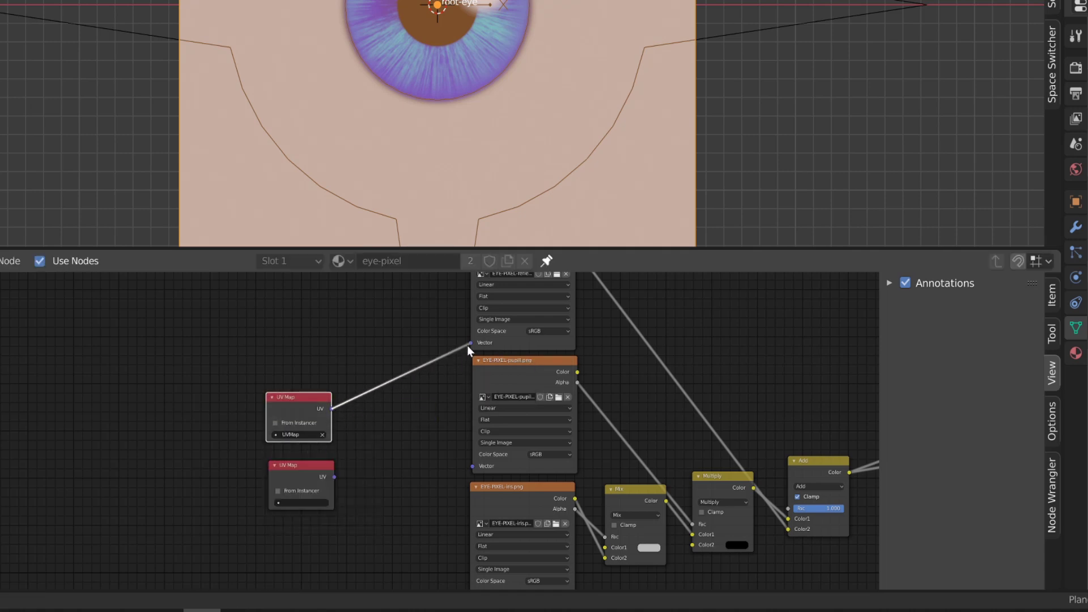
drag(332, 410, 445, 504)
scroll(331, 413, down, 1)
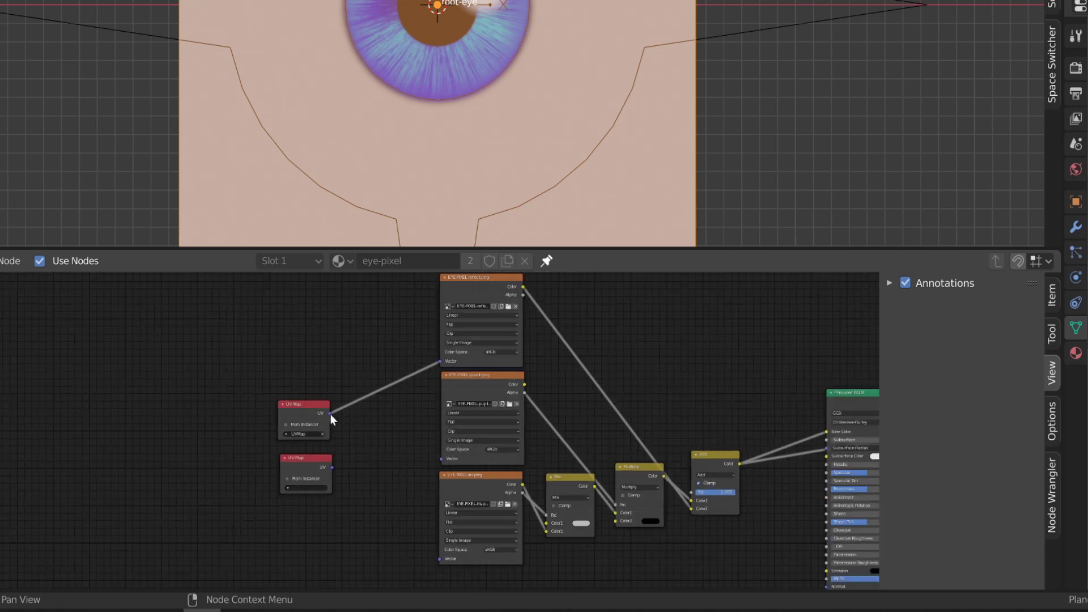
drag(333, 416, 484, 468)
scroll(335, 486, up, 1)
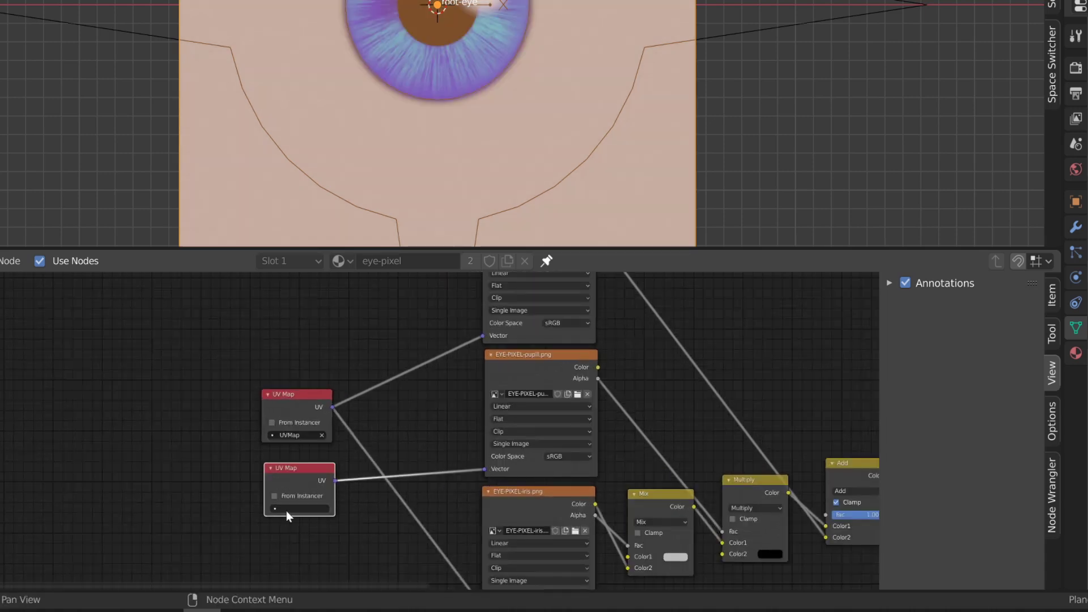
click(287, 509)
click(304, 416)
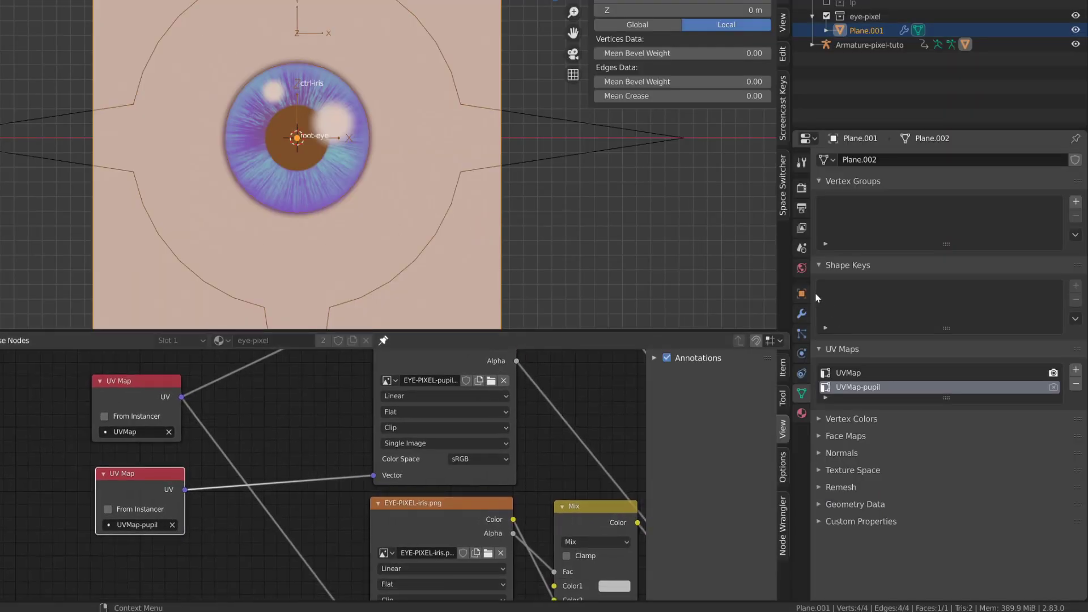
Step: Set the UV map of the plane's UVWarp modifier to UVMap
click(801, 314)
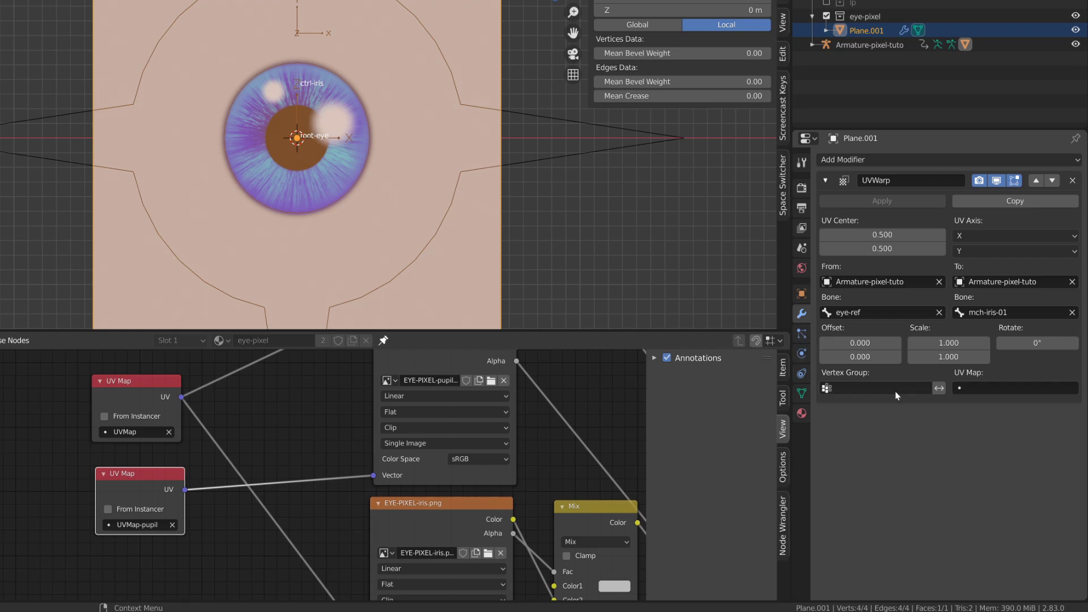
click(997, 387)
click(969, 406)
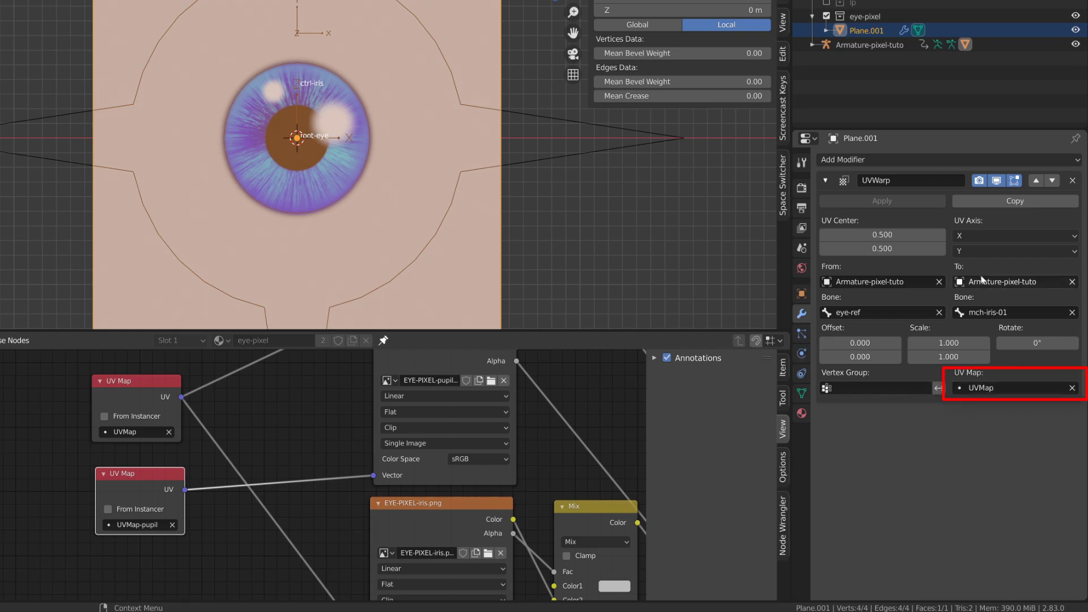
Step: Duplicate the UVWarp modifier and clear the UV map of the copy
click(992, 200)
scroll(967, 495, down, 2)
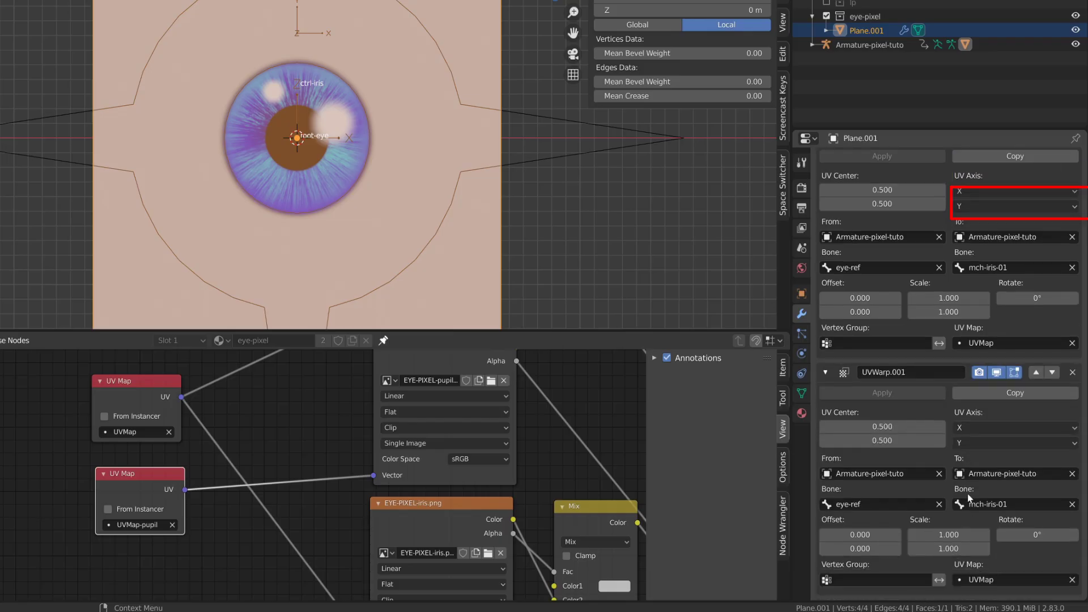
click(1017, 580)
click(991, 450)
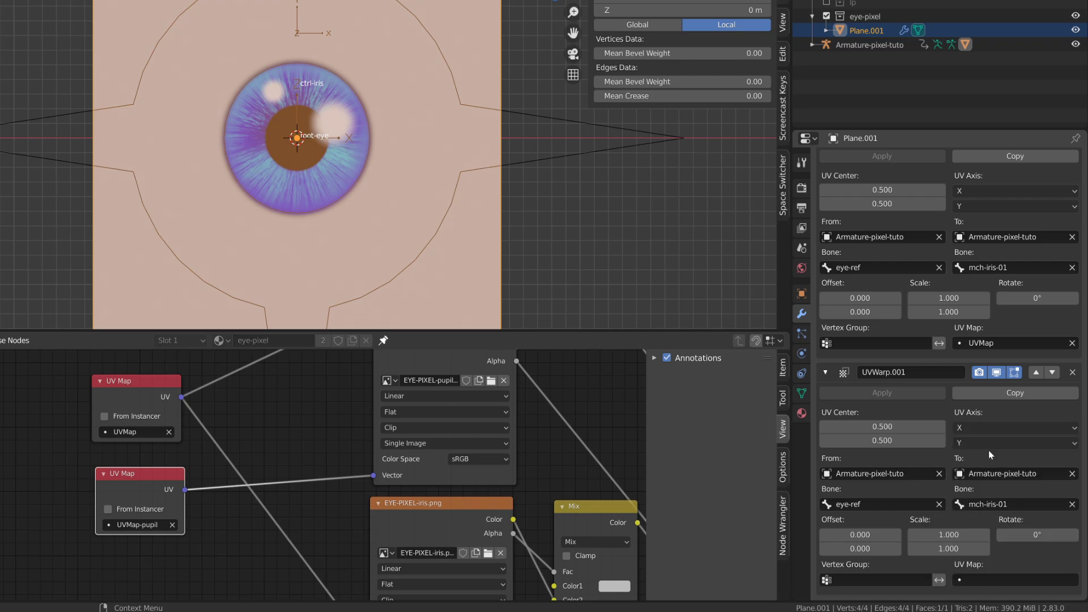
Step: Leave Edit Mode on the plane and select the ctrl-iris bone in the armature's Pose Mode
scroll(304, 126, down, 5)
key(Tab)
scroll(304, 128, up, 2)
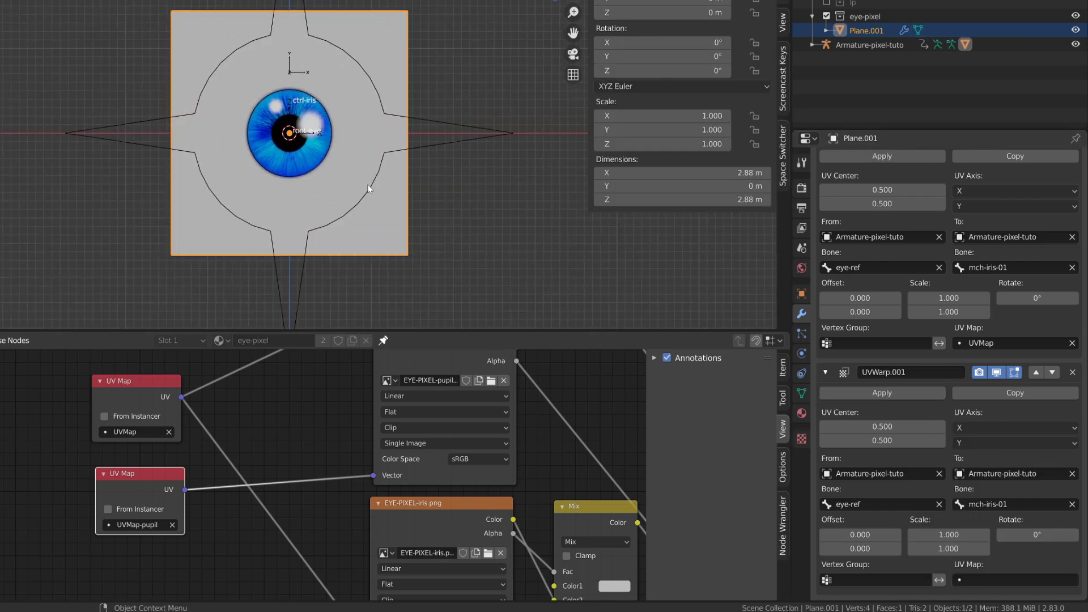
click(324, 158)
key(ctrl+Tab)
click(322, 163)
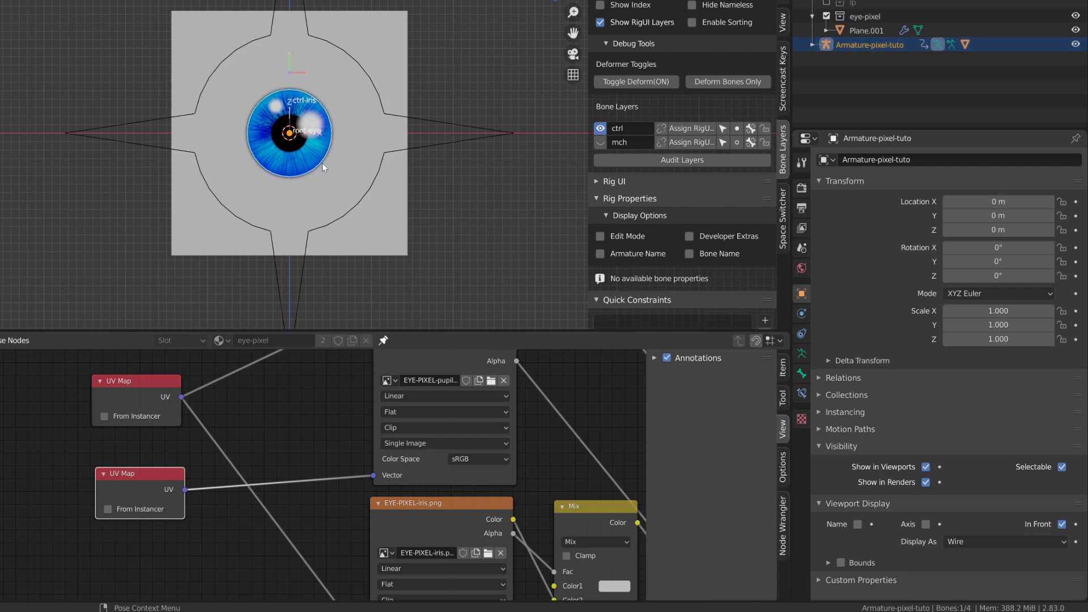
Step: Try moving the ctrl-iris bone to test how the eye textures follow, then cancel the move
key(g)
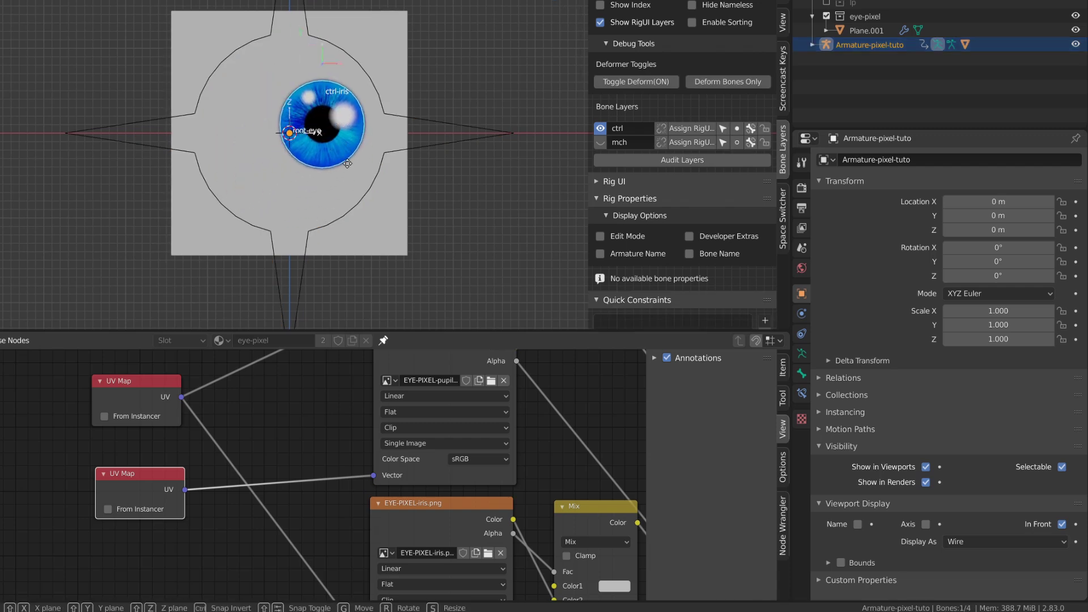
click(318, 155)
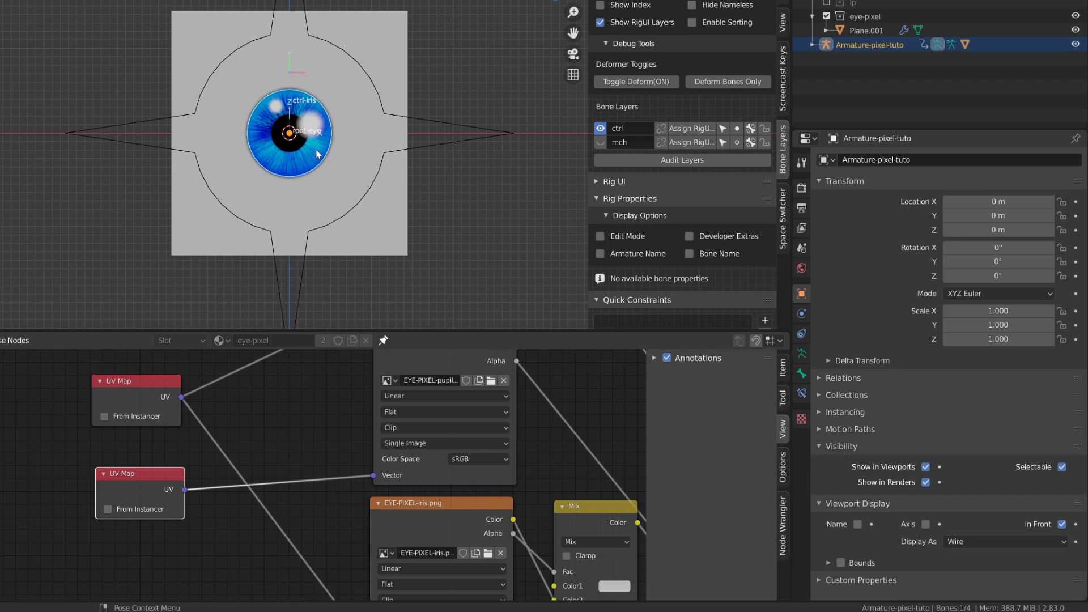
scroll(442, 178, up, 5)
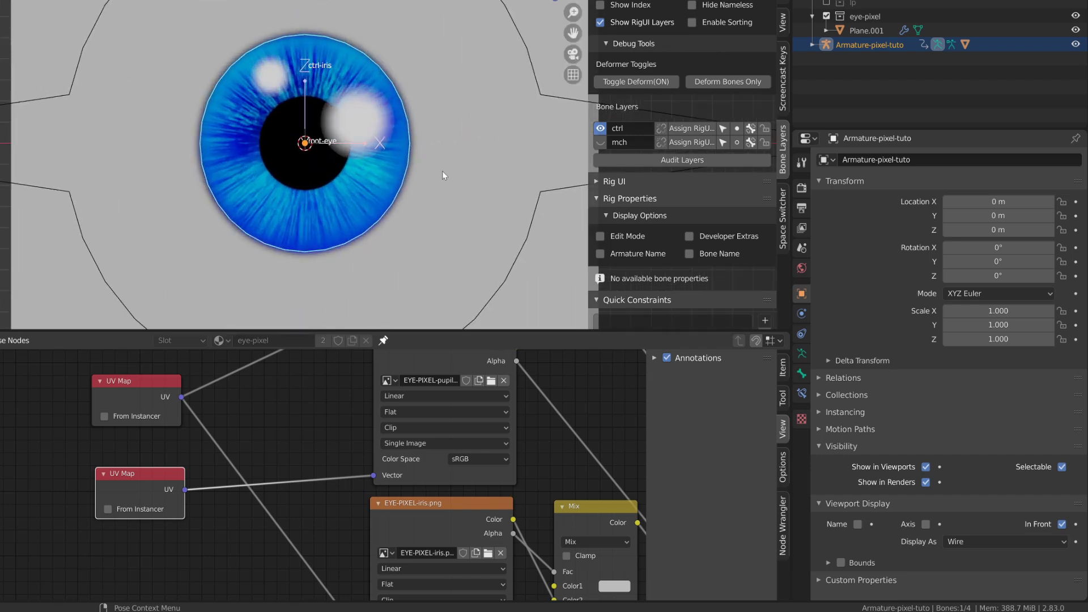
Step: In Edit Mode, duplicate the ctrl-iris bone in place, scale the copy to about 0.535, and name it ctrl-pupil
key(Tab)
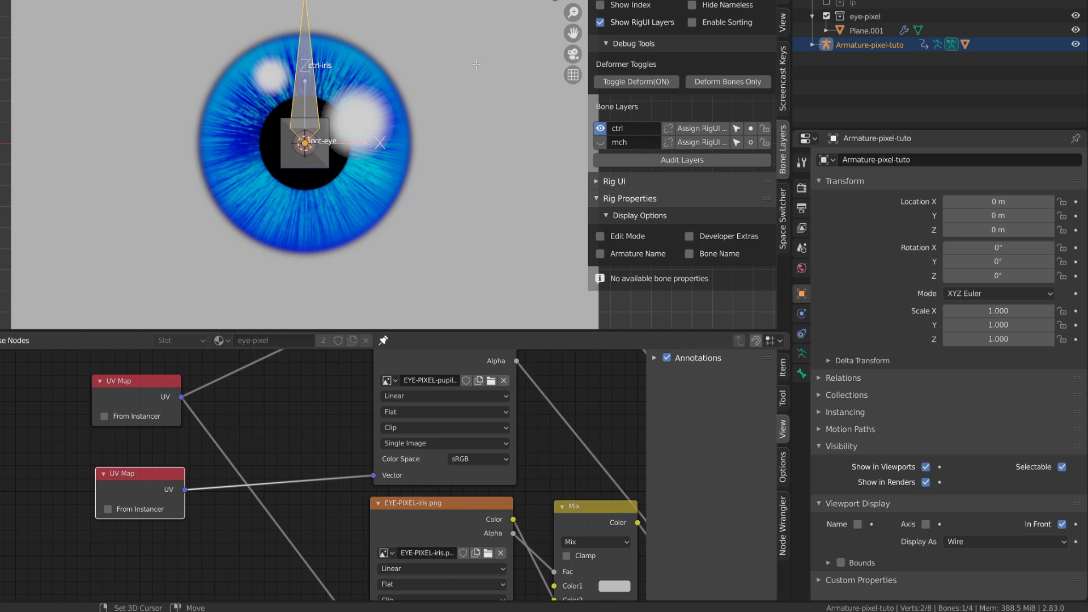
key(shift+d)
key(Escape)
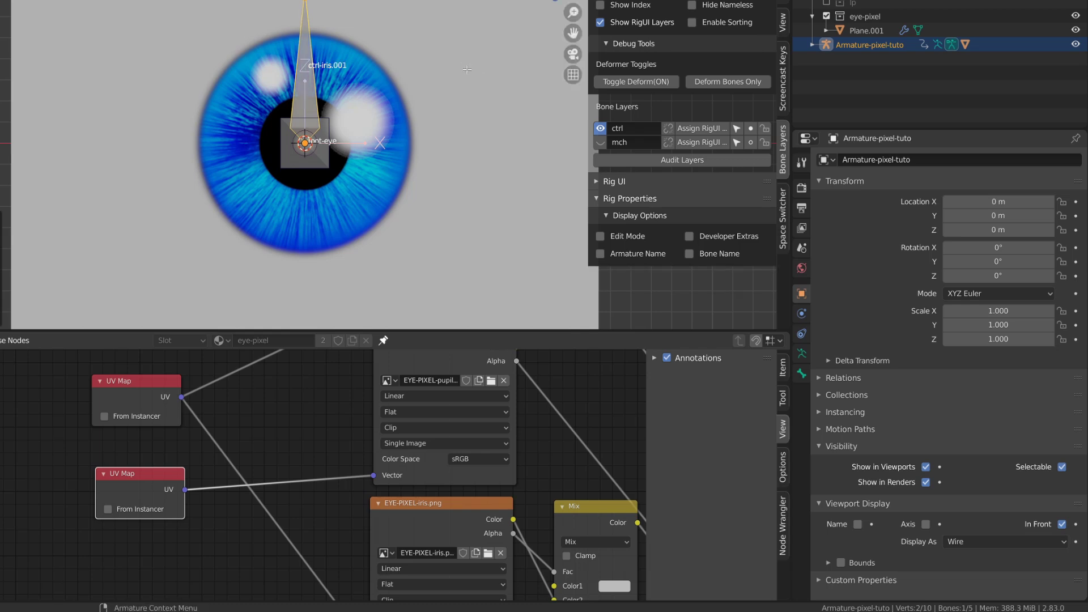
key(s)
click(397, 71)
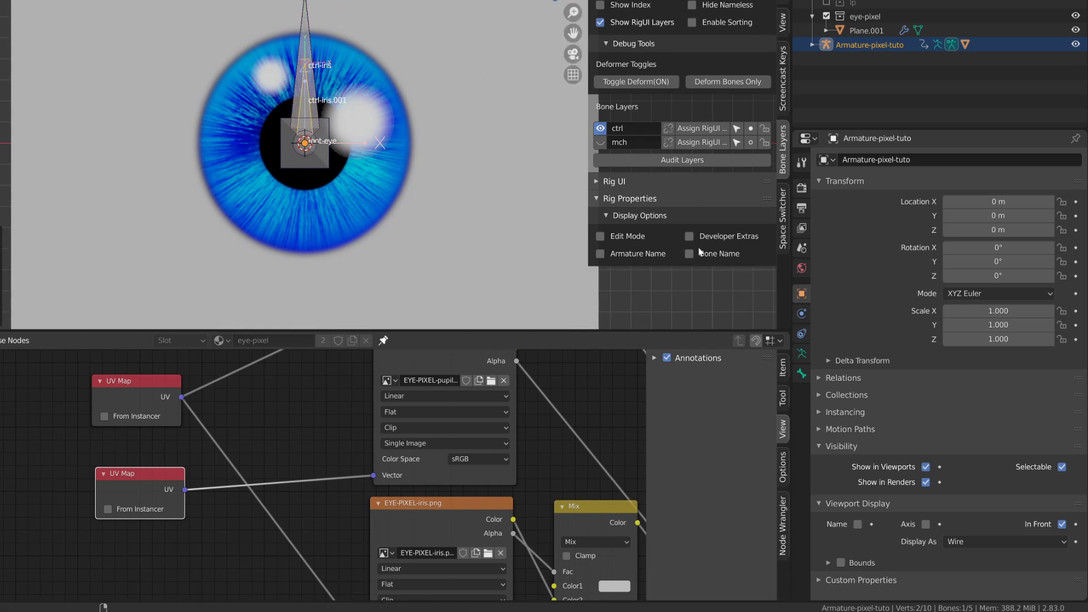
click(802, 373)
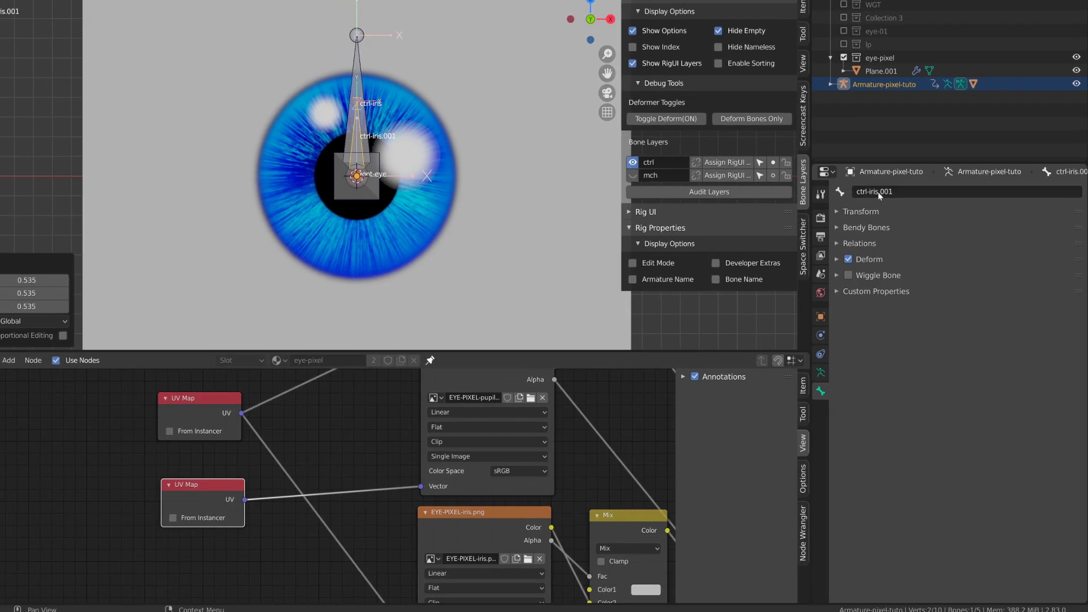
click(879, 192)
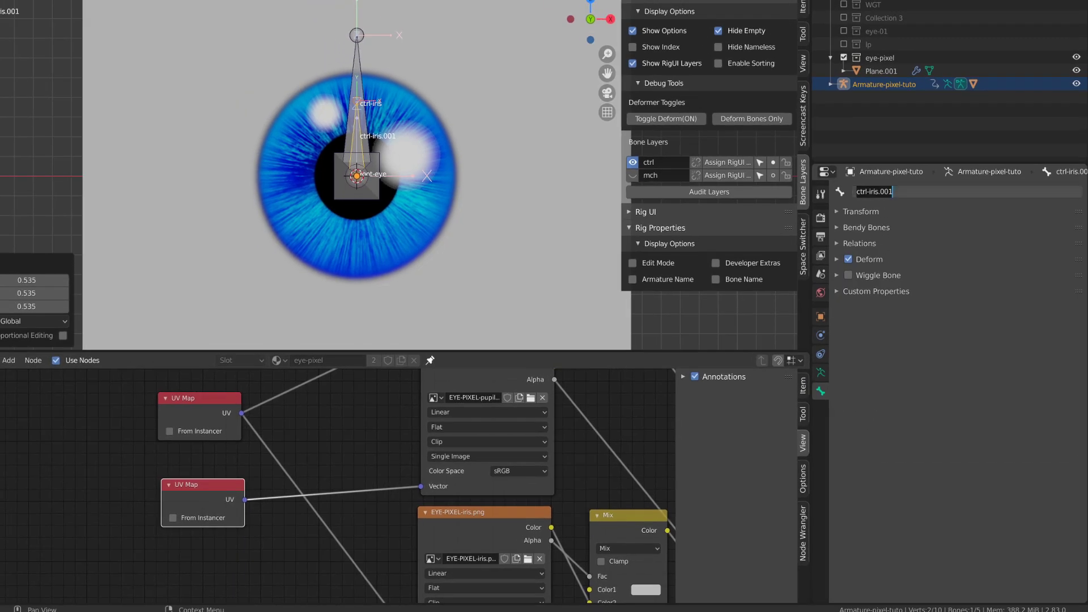
text(ctrl-pupil)
key(Return)
Step: Parent the ctrl-pupil bone to ctrl-iris and return the armature to Pose Mode
shift+click(371, 129)
key(ctrl+p)
click(372, 129)
key(ctrl+Tab)
Step: Copy the X location driver of mch-iris-01 and paste it onto the X location of mch-pupil
click(412, 140)
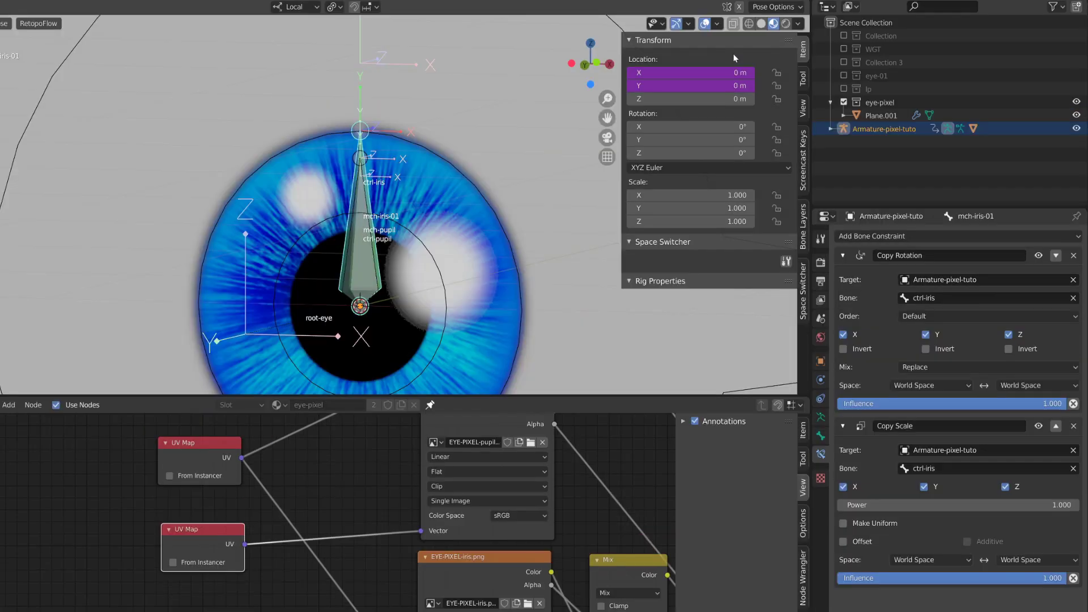
right_click(694, 73)
click(697, 73)
click(365, 209)
right_click(655, 71)
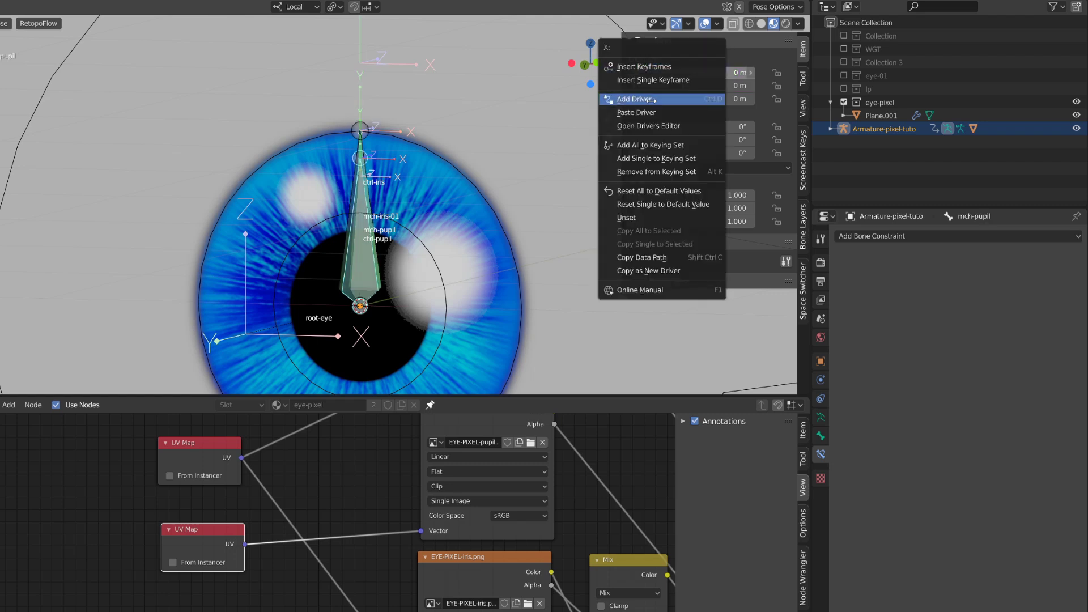
click(660, 112)
Step: Copy the Y location driver of mch-iris-01 and paste it onto the Y location of mch-pupil
click(361, 144)
right_click(691, 85)
click(691, 72)
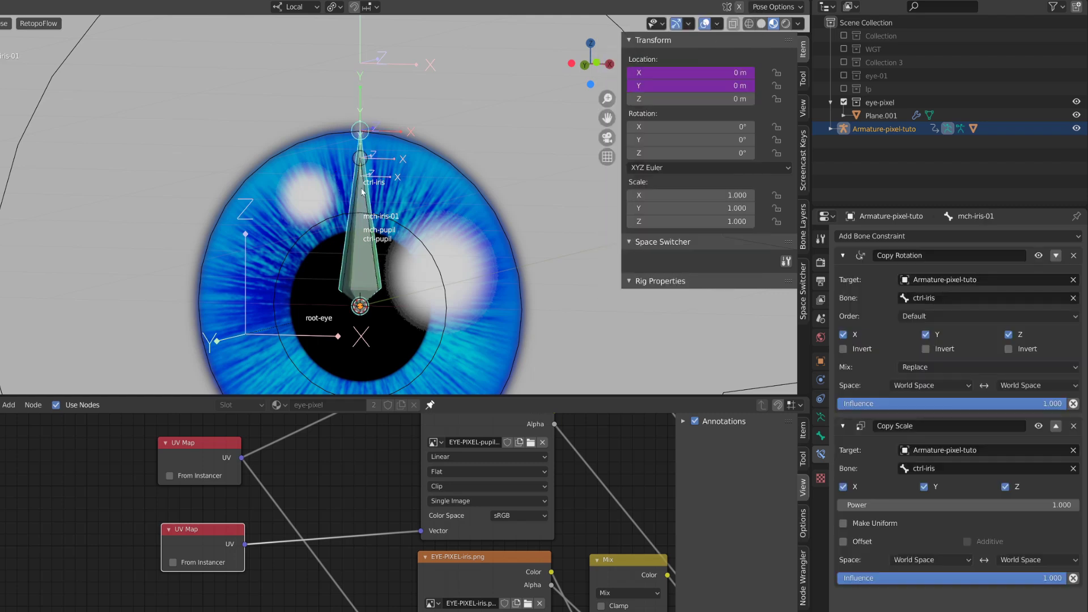
right_click(684, 85)
click(684, 129)
Step: Try moving ctrl-iris to test how the driven mch bones and textures follow, then cancel the move
scroll(444, 243, down, 5)
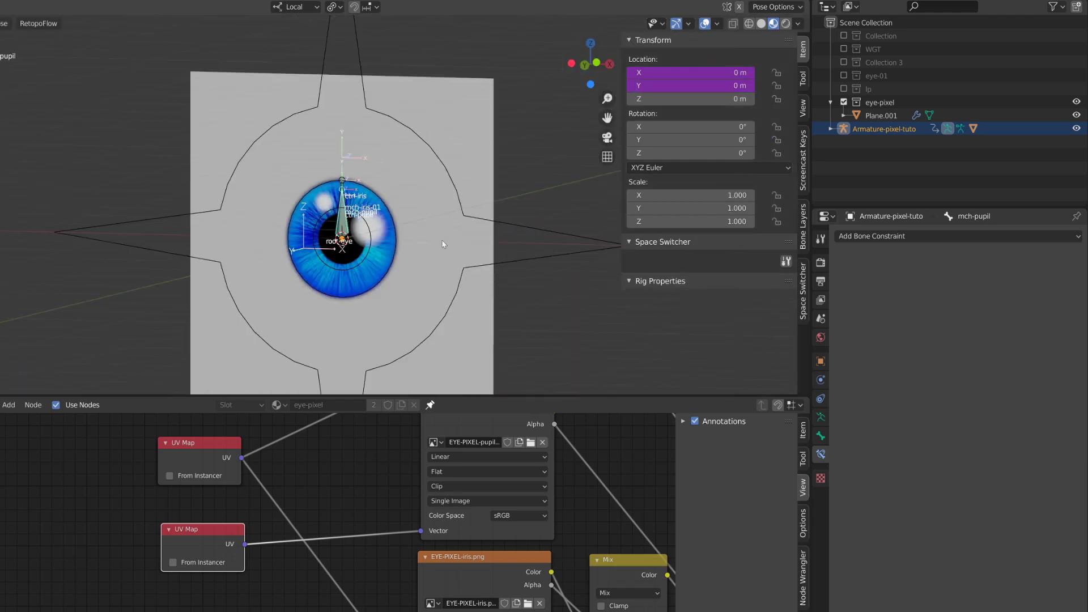
click(395, 239)
key(g)
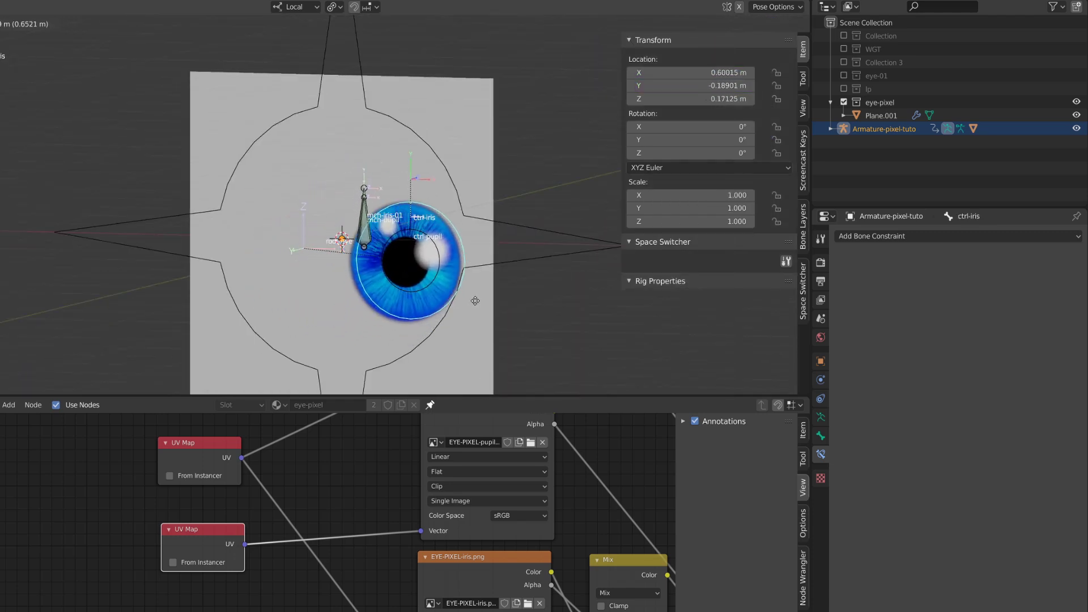
right_click(403, 306)
scroll(395, 306, up, 4)
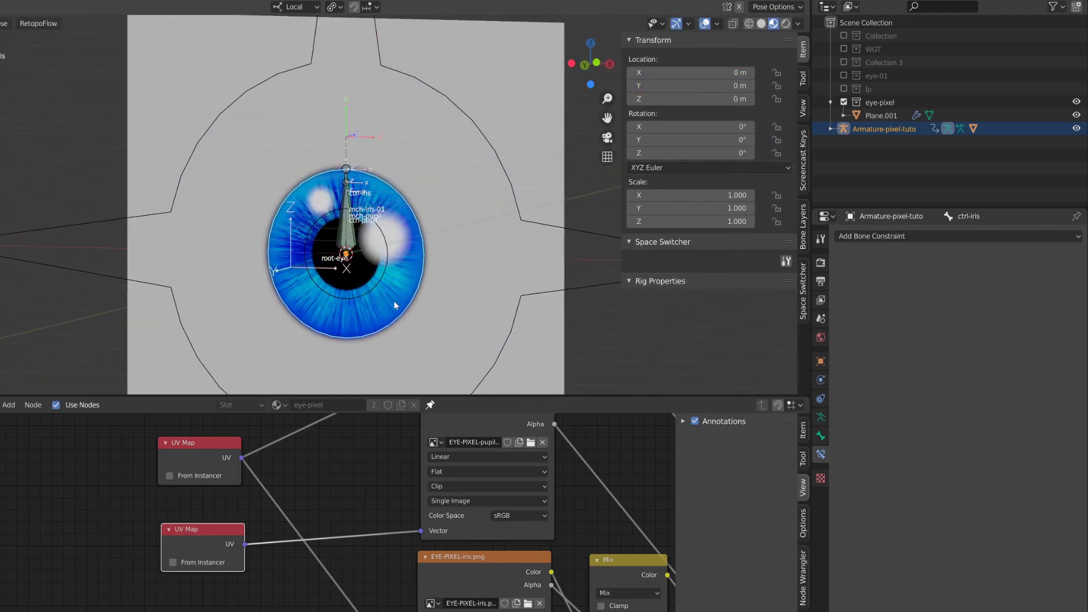
scroll(371, 295, up, 2)
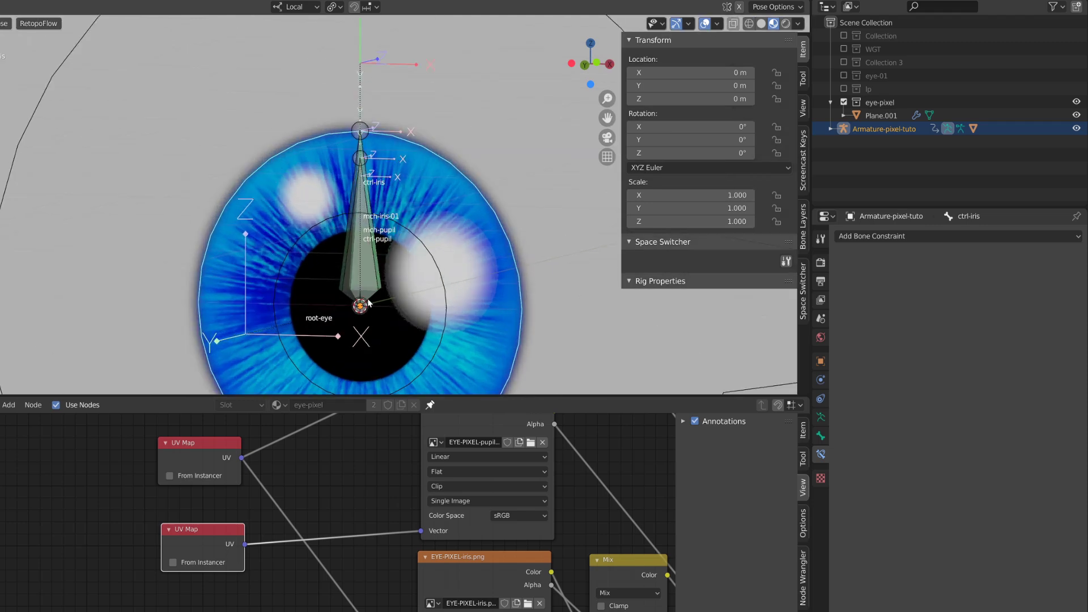
Step: Hide mch-iris-01, then add a Copy Scale constraint to mch-pupil targeting ctrl-pupil and test it by scaling
click(381, 214)
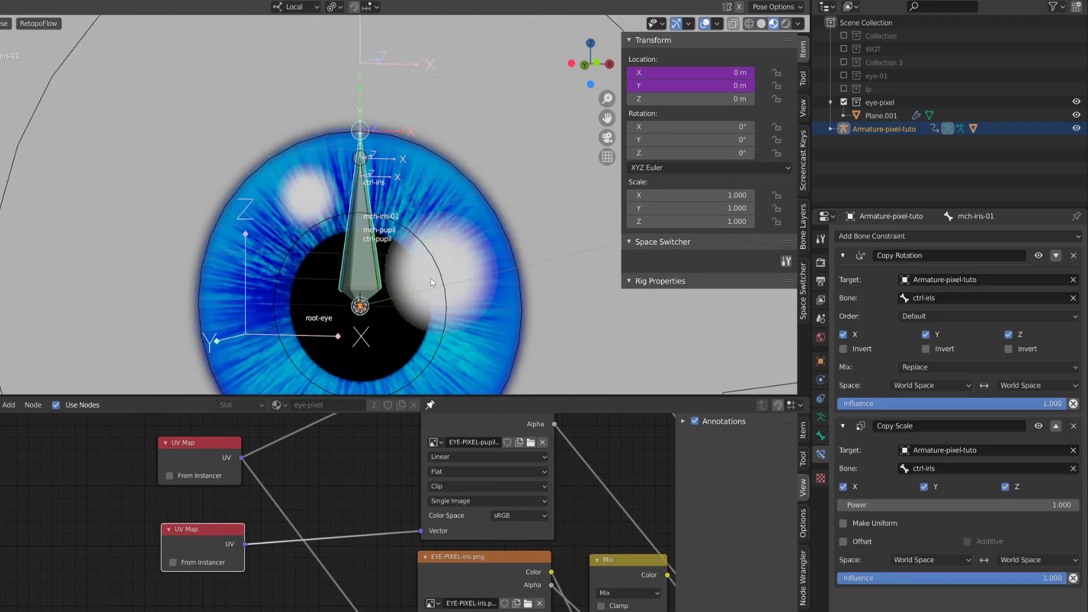
key(h)
click(358, 273)
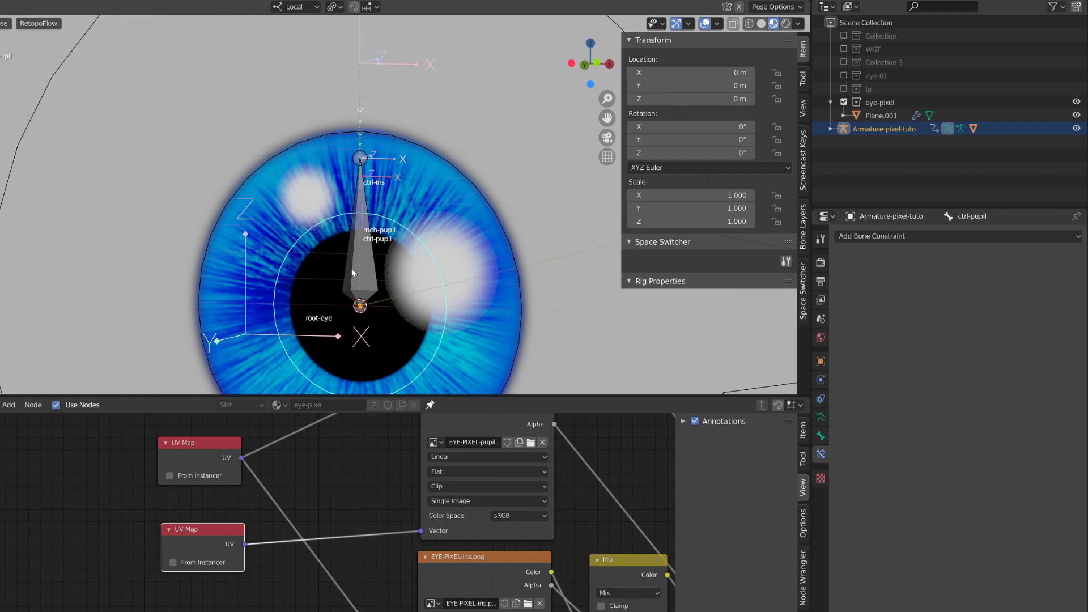
click(352, 273)
key(shift+ctrl+c)
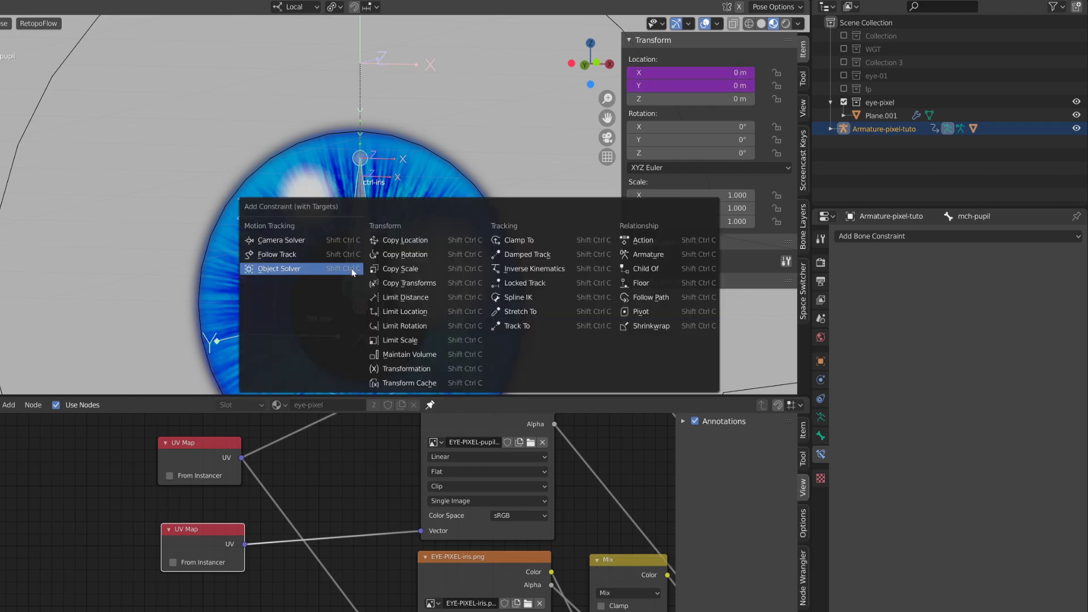
click(415, 270)
key(KP_0)
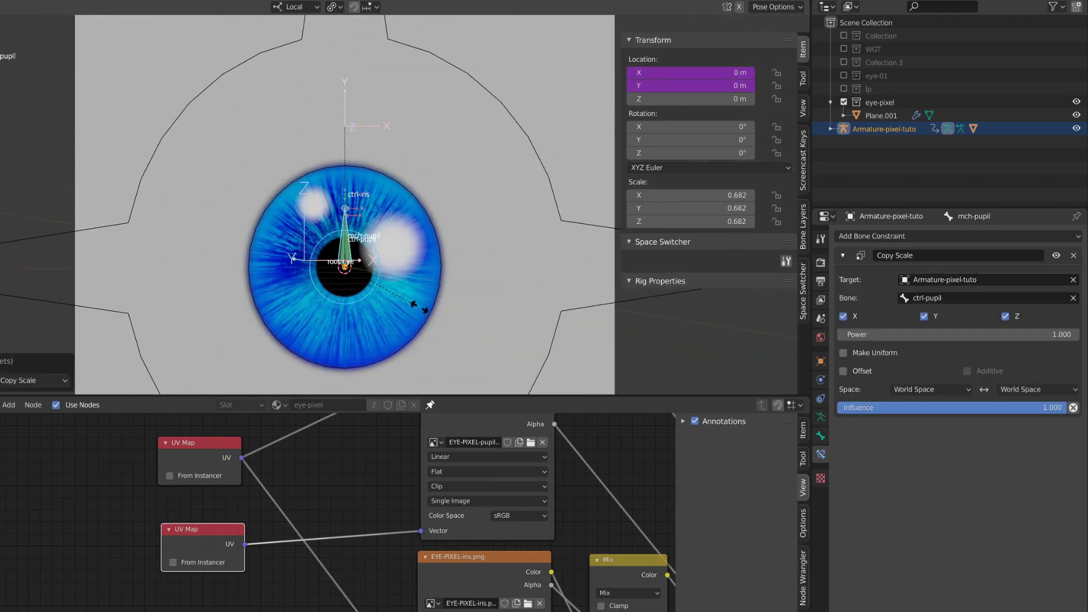
key(Escape)
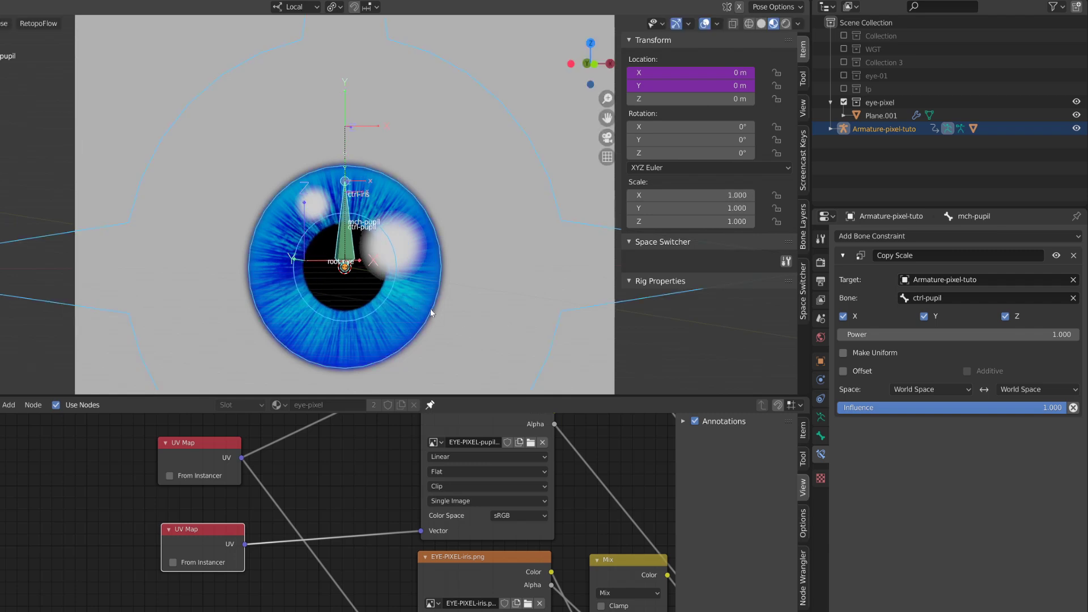
Step: Hide the mch bone layer and select the ctrl-pupil bone
scroll(430, 308, down, 3)
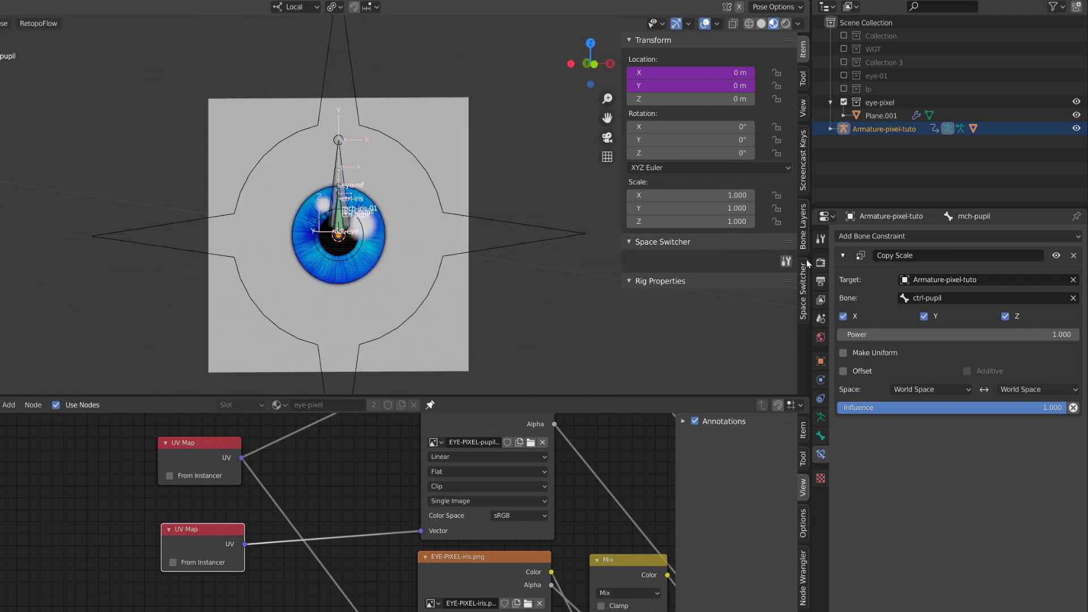
click(805, 237)
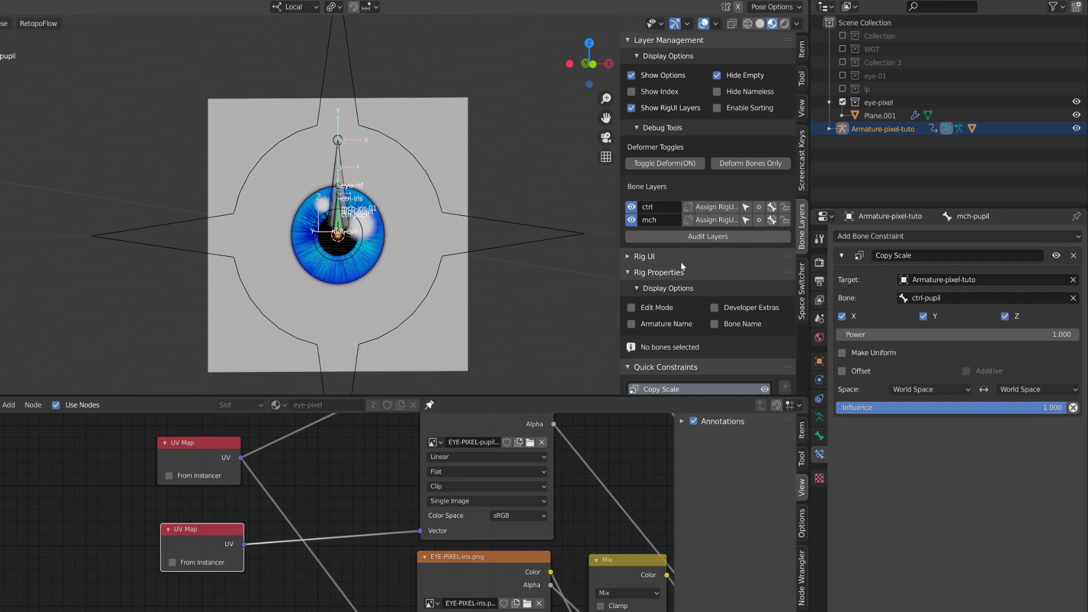
click(632, 220)
scroll(376, 274, up, 4)
click(377, 274)
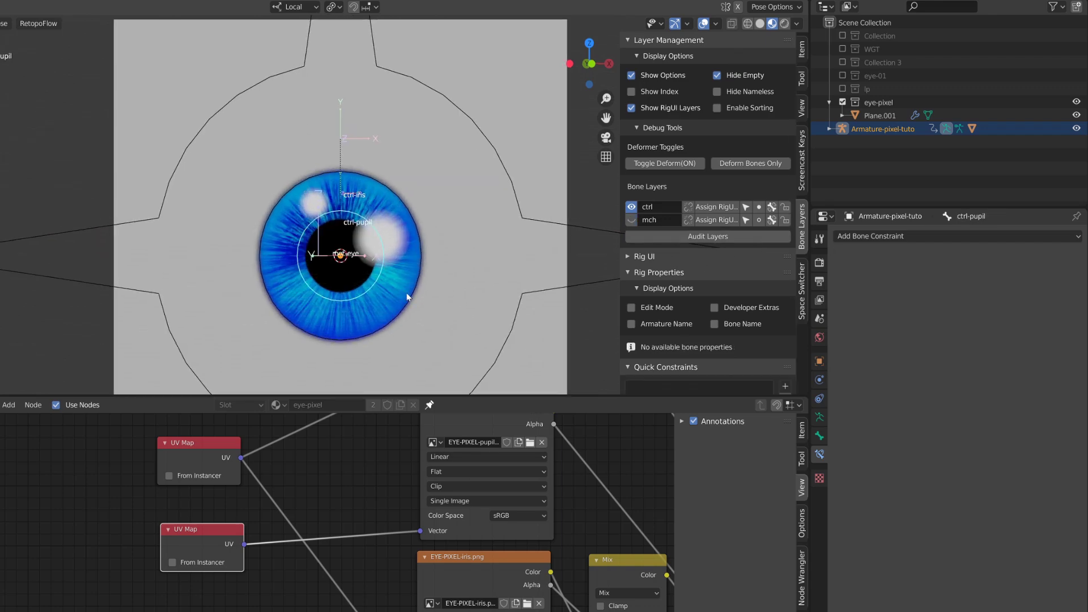
drag(401, 292, 340, 255)
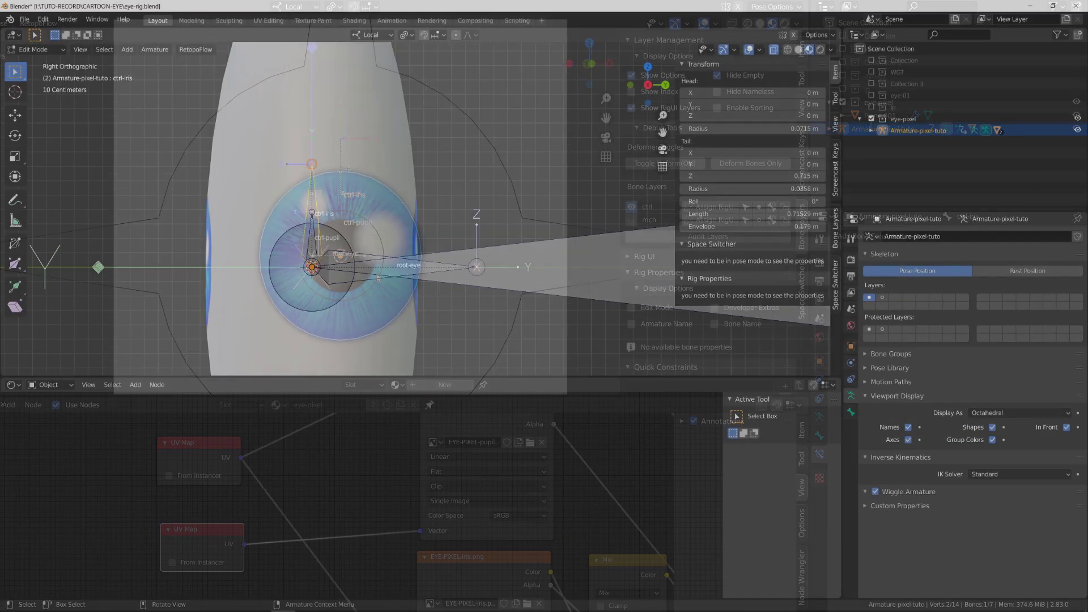
Step: Duplicate ctrl-iris in place, scale the copy to about 1.247, and name it mch-iris-tgt
click(359, 158)
click(850, 412)
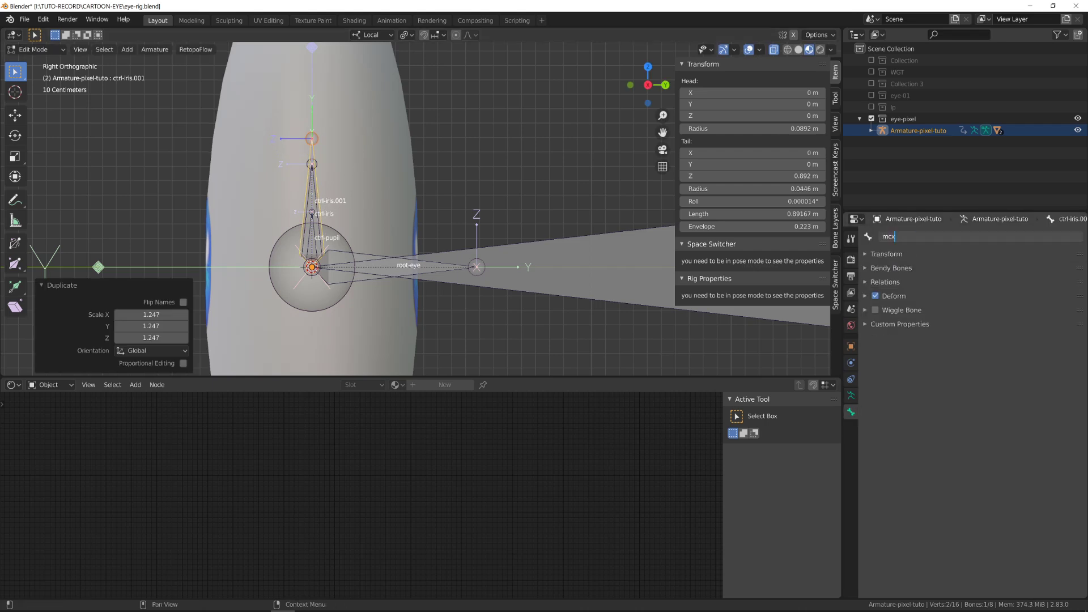
text(mch-iris-tgt)
key(Return)
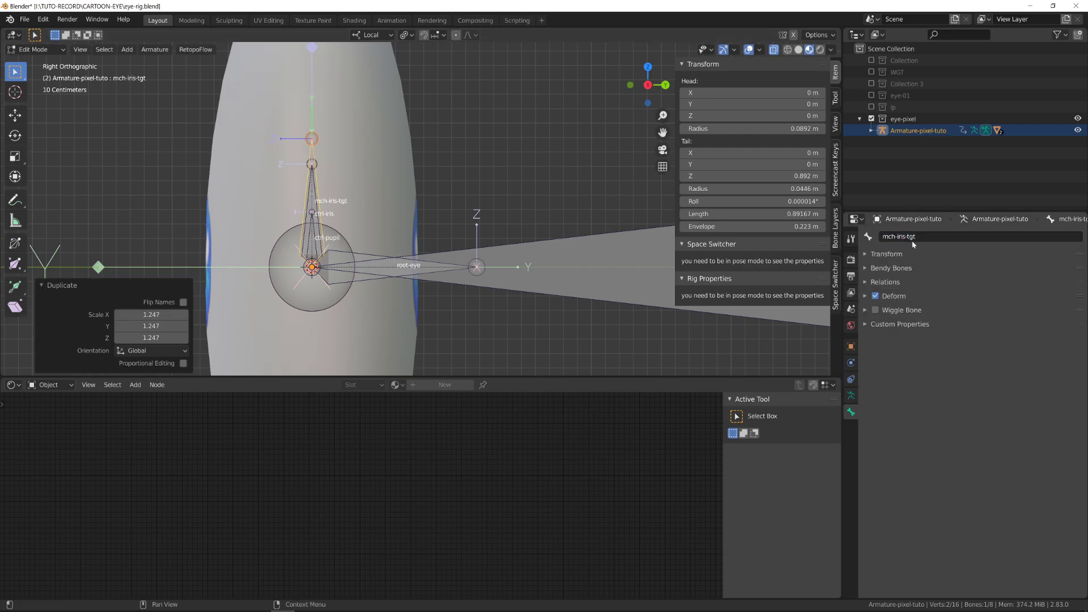
Step: Switch the armature to Pose Mode and clear the custom shape of the root-eye.001 bone
click(596, 240)
click(596, 242)
scroll(510, 226, down, 2)
click(344, 161)
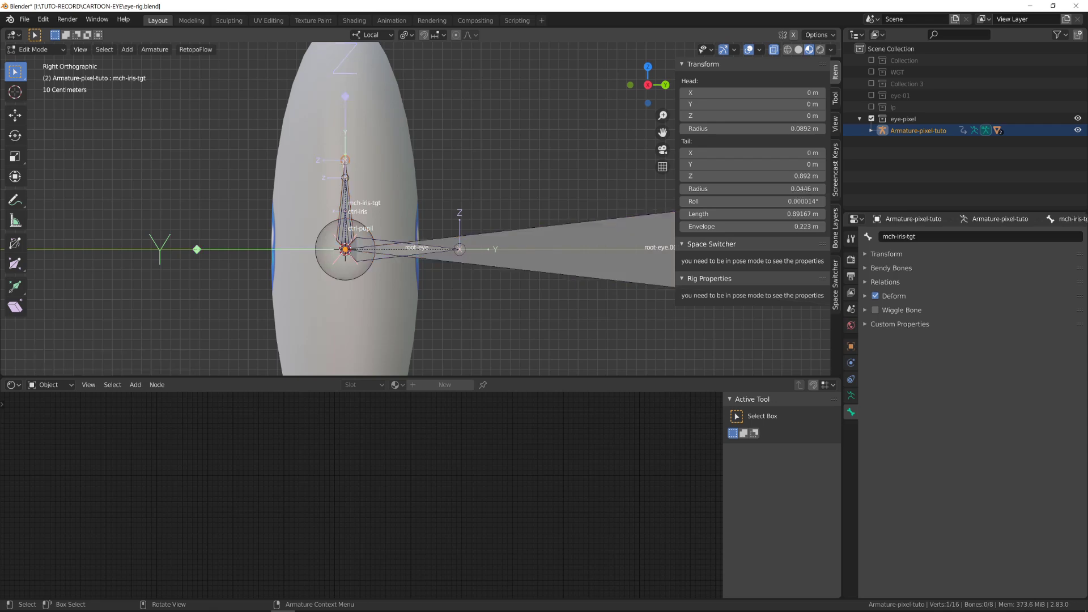
key(ctrl+Tab)
scroll(362, 170, down, 3)
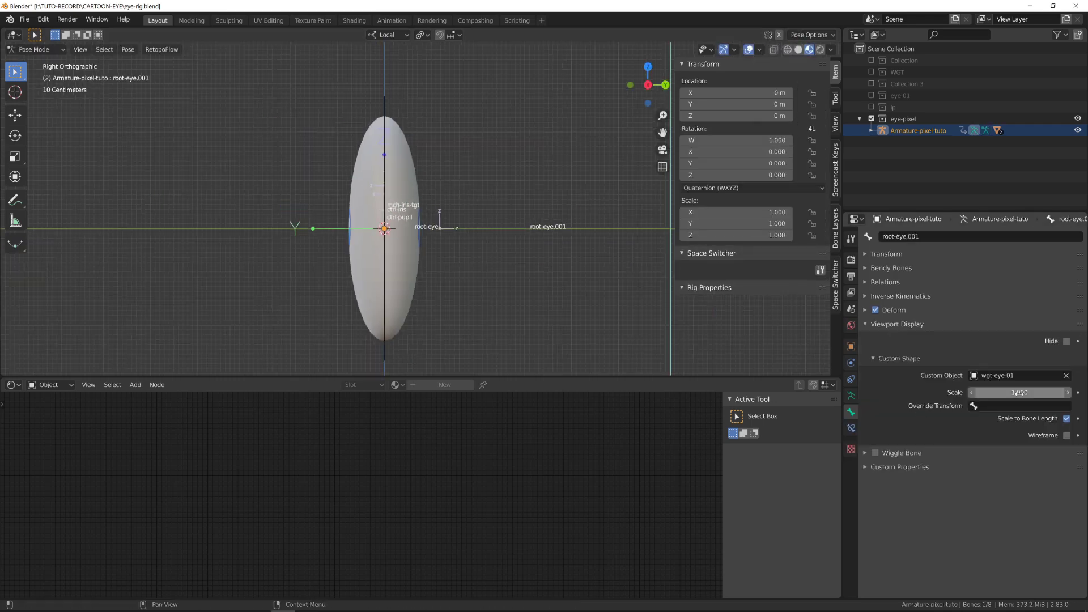
scroll(332, 192, up, 2)
Step: Add a constraint to the ctrl-iris bone so it follows mch-iris-tgt
middle_drag(331, 193, 362, 272)
shift+click(344, 238)
key(shift+ctrl+c)
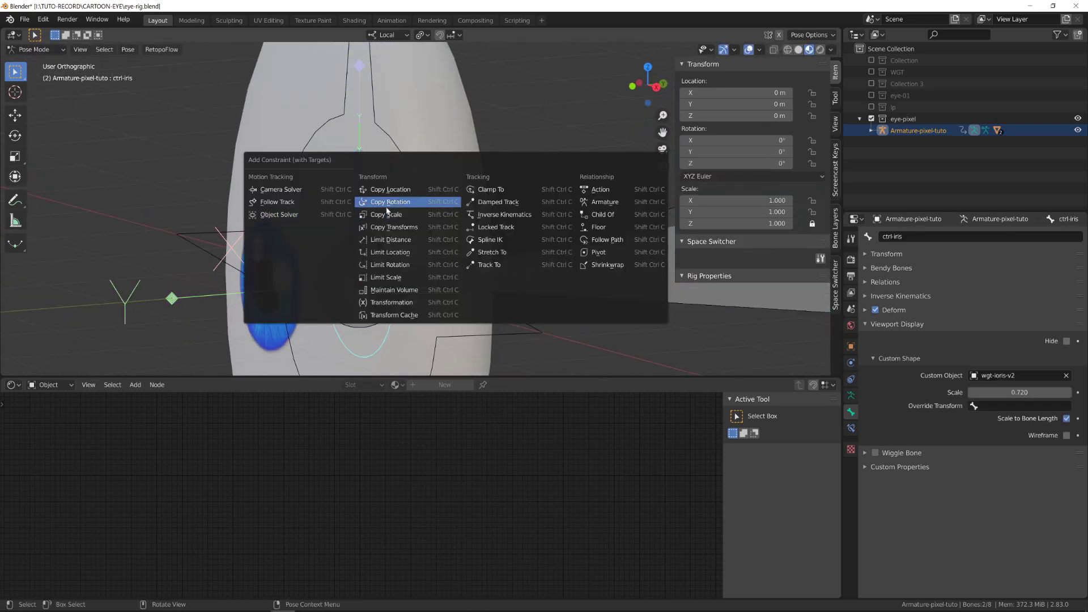
click(430, 208)
Step: Try rotating root-eye.001 freely and about its X axis to test the iris, cancelling each rotation
scroll(512, 223, down, 3)
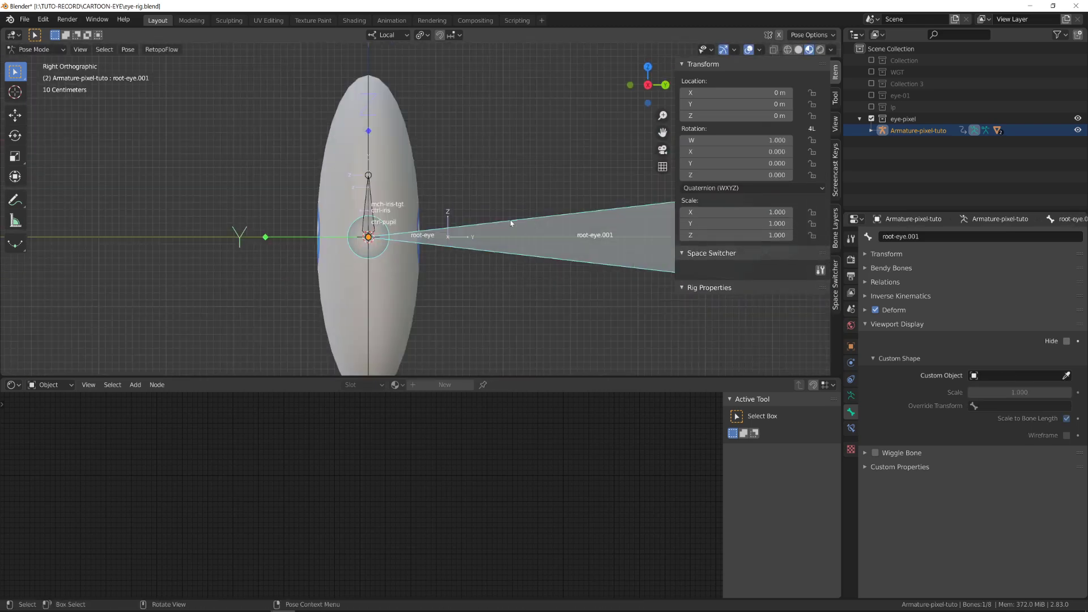
key(r)
right_click(348, 155)
middle_drag(348, 155, 396, 167)
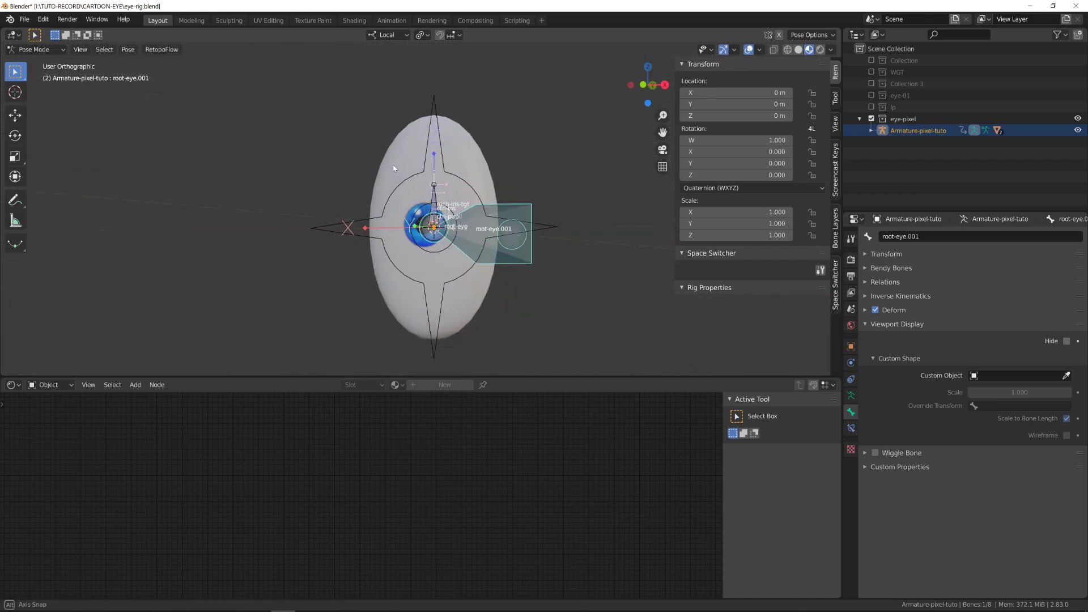
key(r)
key(x)
right_click(390, 165)
middle_drag(499, 199, 513, 231)
key(r)
right_click(546, 226)
Step: In Edit Mode, duplicate root-eye, place the copy in front of the eye at about Y -10.3 m, and name it ctrl-eye-target
key(KP_3)
key(Tab)
scroll(546, 226, up, 4)
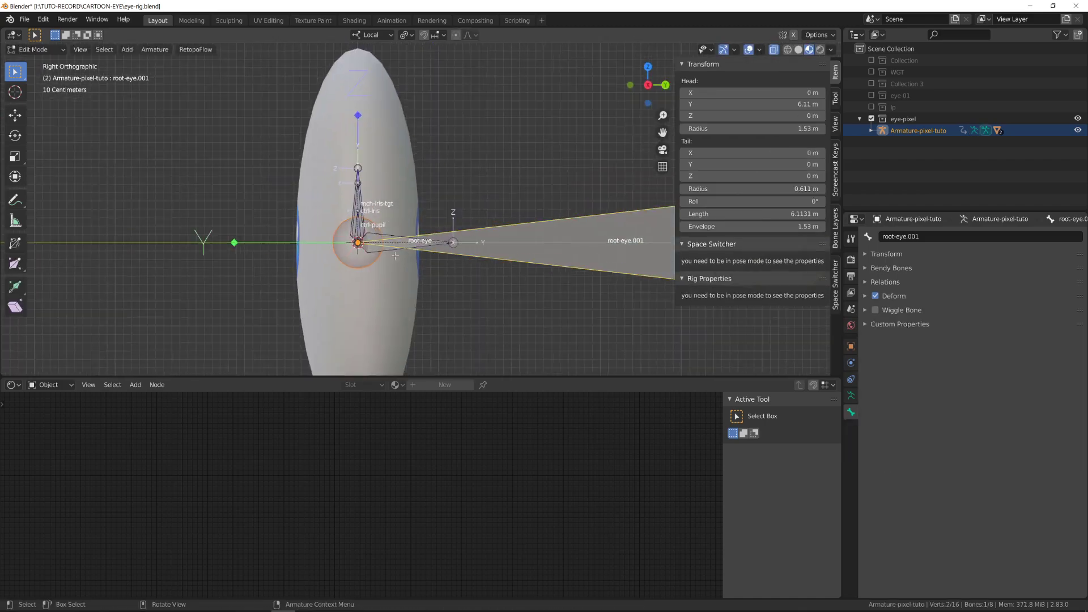
click(452, 243)
shift+middle_drag(392, 251, 510, 219)
scroll(452, 243, down, 5)
click(181, 209)
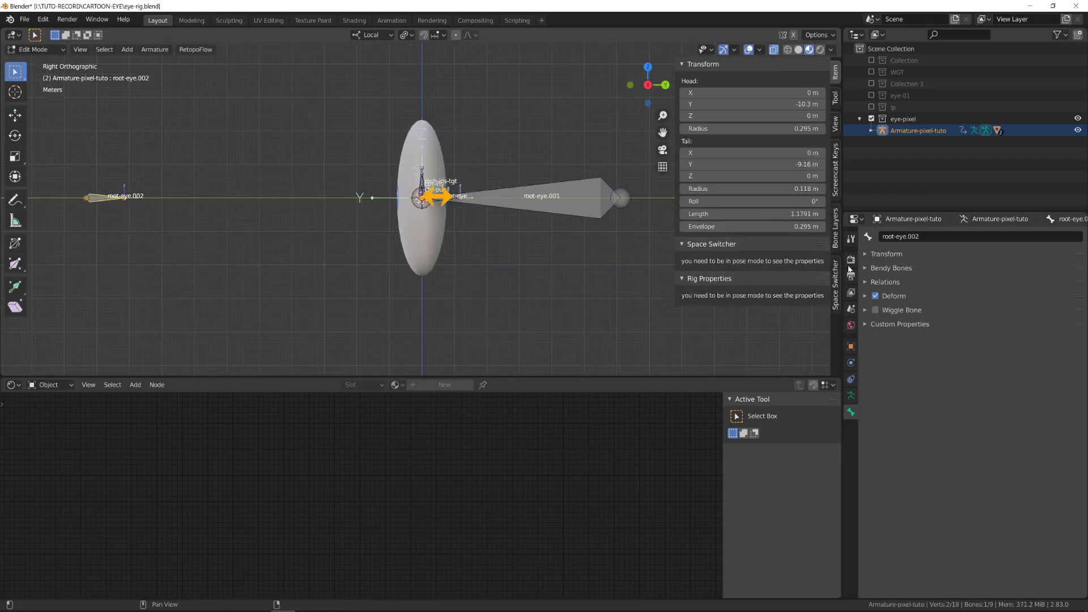
click(918, 236)
text(c)
Step: In Pose Mode, constrain root-eye.001 to the ctrl-eye-target bone and clear the custom shape of ctrl-eye-target
key(ctrl+Tab)
shift+click(508, 190)
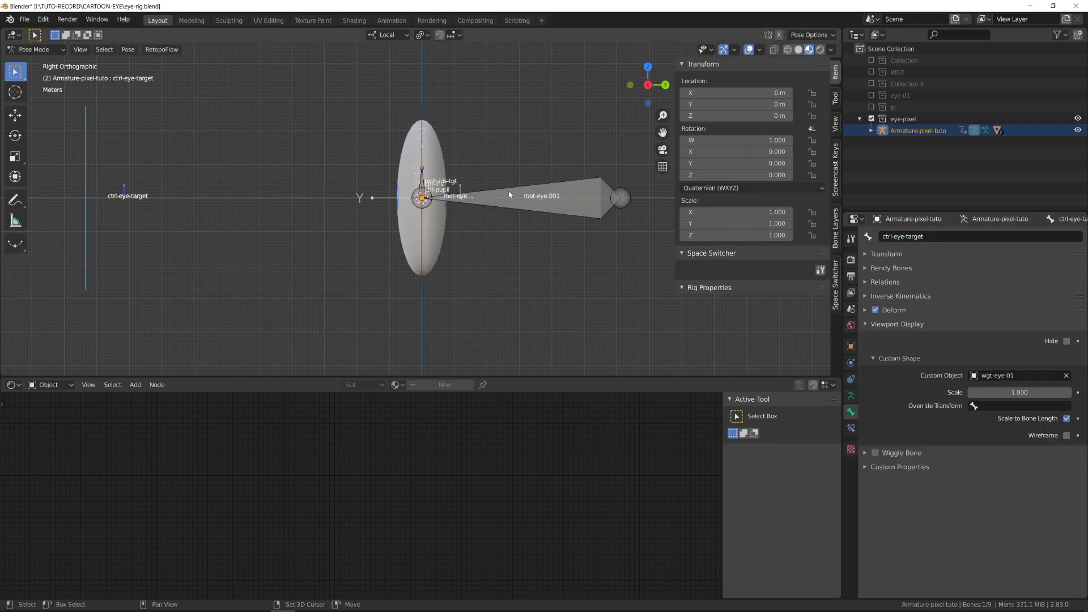
key(ctrl+shift+c)
click(648, 195)
click(88, 238)
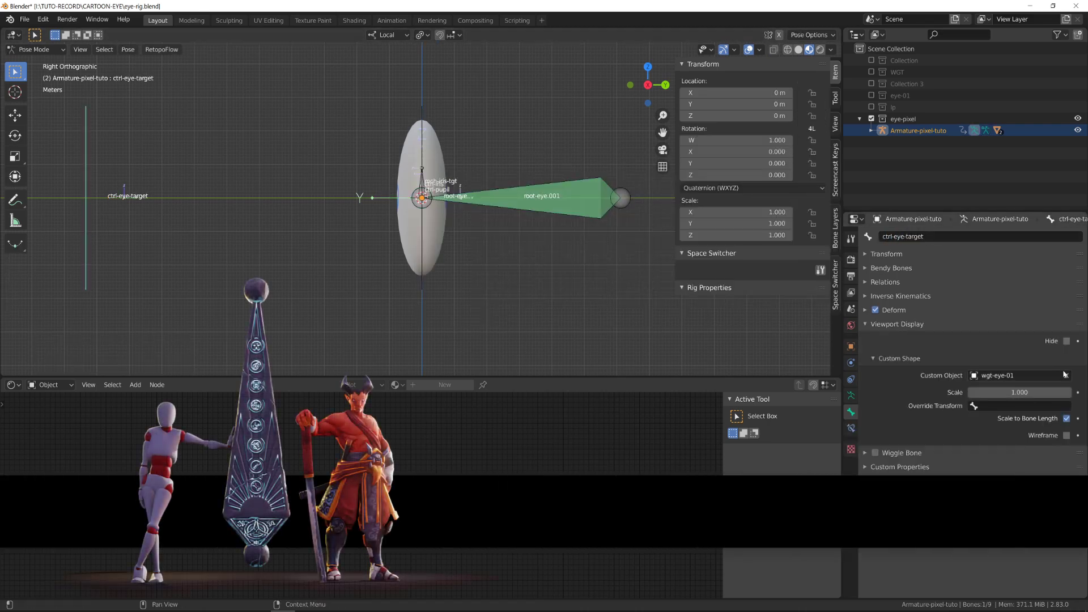
click(1065, 376)
Step: Try moving ctrl-eye-target to test the eye tracking from different angles, cancelling each move
middle_drag(309, 304, 361, 303)
scroll(361, 304, down, 3)
scroll(361, 303, up, 3)
key(alt+shift+z)
key(alt+shift+z)
middle_drag(196, 286, 221, 272)
key(g)
right_click(344, 311)
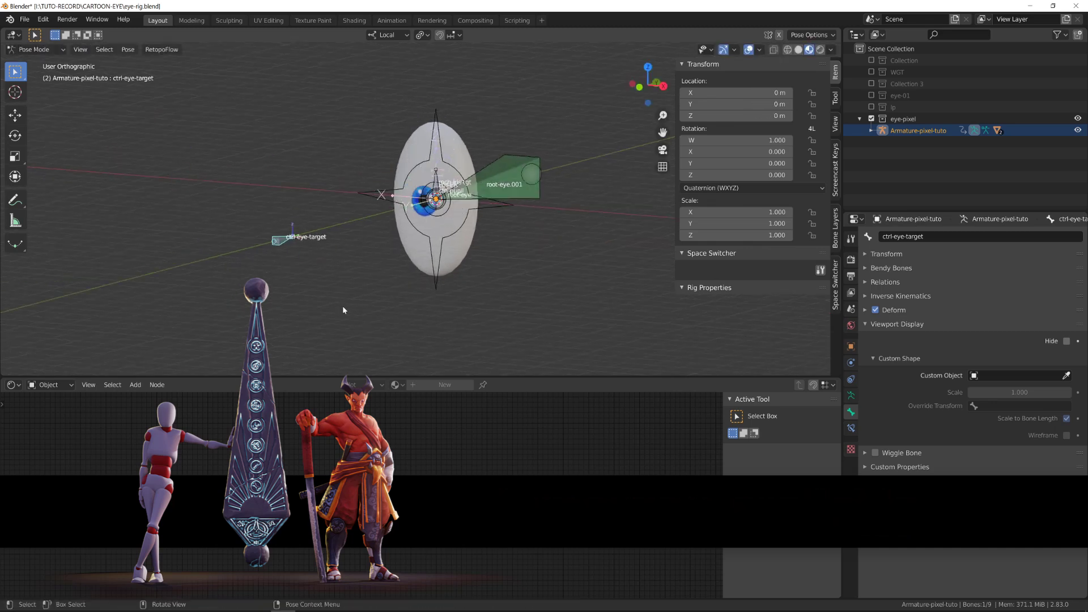
middle_drag(345, 310, 449, 301)
key(g)
right_click(500, 288)
Step: Turn off the display of bone names and axes for the armature
click(850, 395)
click(907, 427)
click(907, 440)
scroll(580, 340, up, 3)
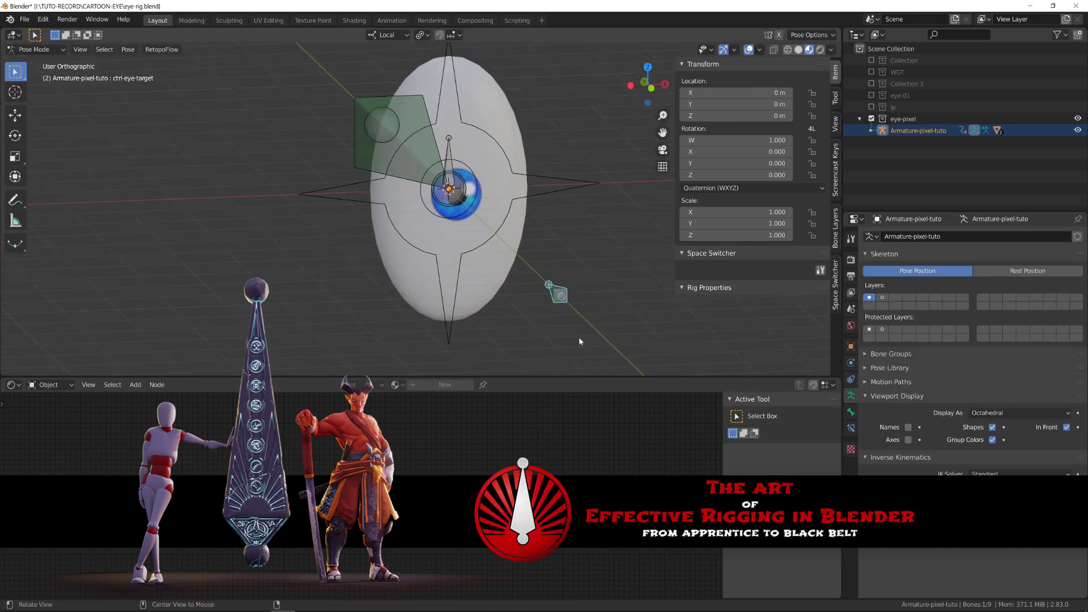
Step: Try moving ctrl-eye-target again while facing the eye to check how the iris follows, then cancel the moves
middle_drag(580, 340, 535, 306)
key(g)
right_click(522, 286)
key(g)
right_click(527, 219)
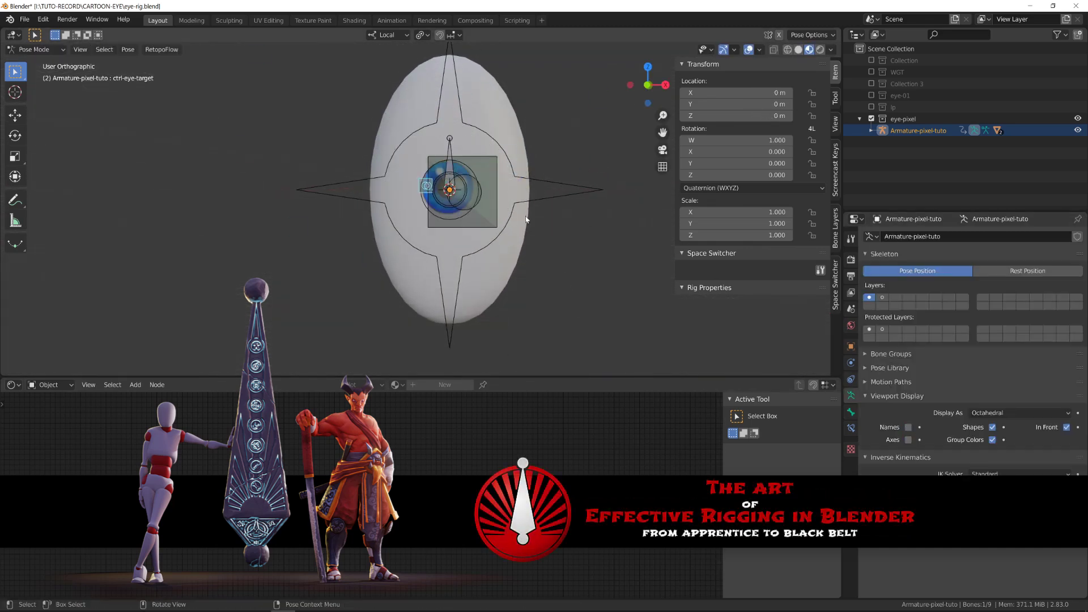
Step: Try moving a central eye bone and scaling the mch-iris-tgt bone to test their effect on the iris, cancelling both transforms
click(453, 156)
key(g)
right_click(444, 145)
middle_drag(445, 145, 416, 156)
click(465, 169)
key(s)
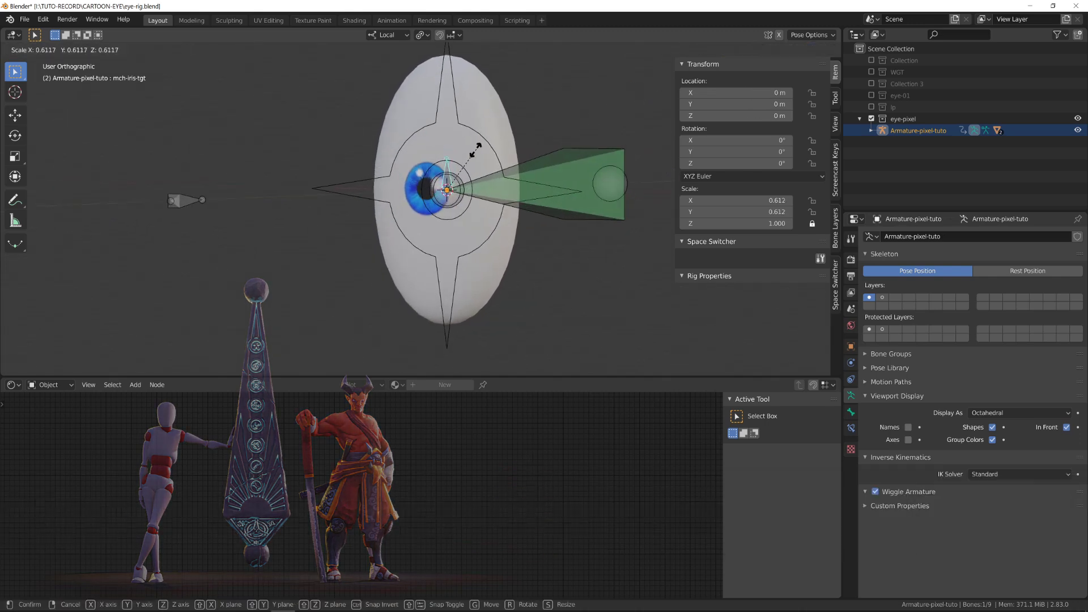
right_click(502, 187)
Step: Enable Offset on the ctrl-iris bone's Copy Location constraint targeting mch-iris-tgt, keeping its space set to World Space
click(851, 428)
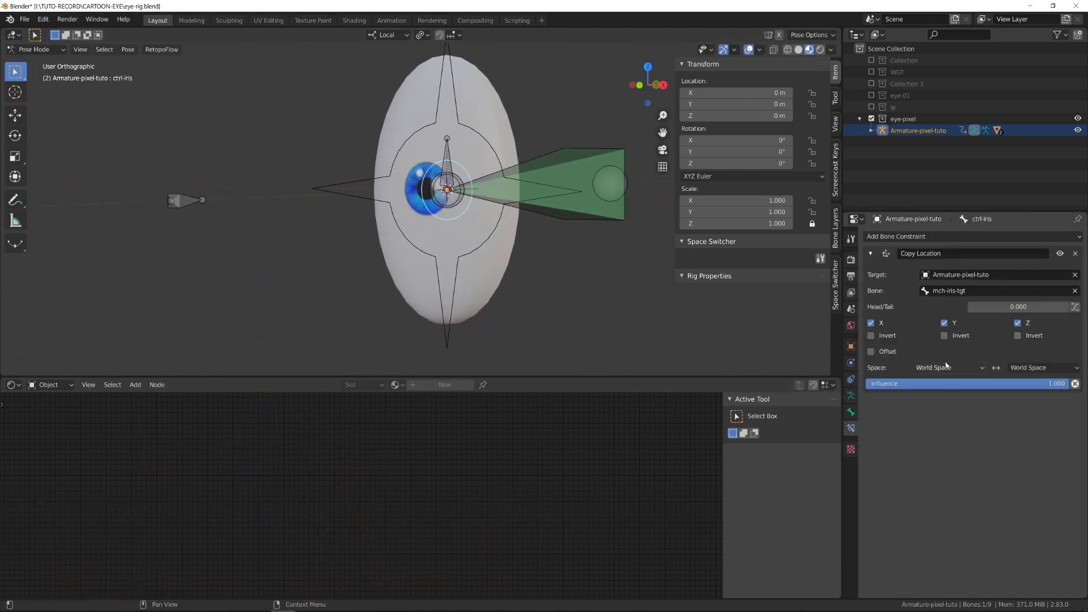
click(945, 367)
click(933, 381)
click(871, 351)
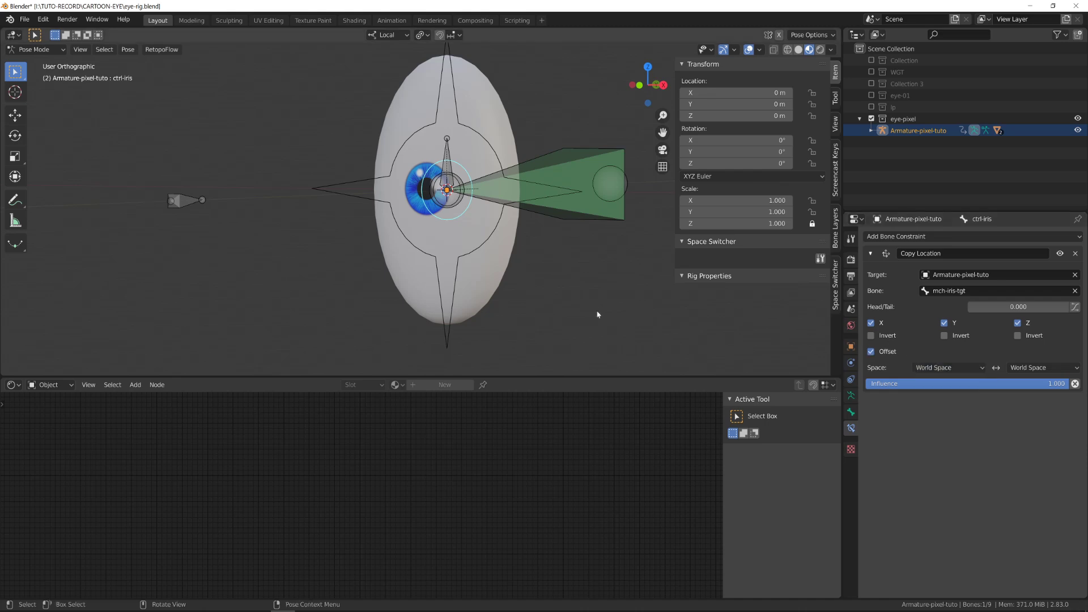
Step: Try moving the ctrl-iris bone to test shifting the iris independently of its Copy Location target, cancelling each move
key(g)
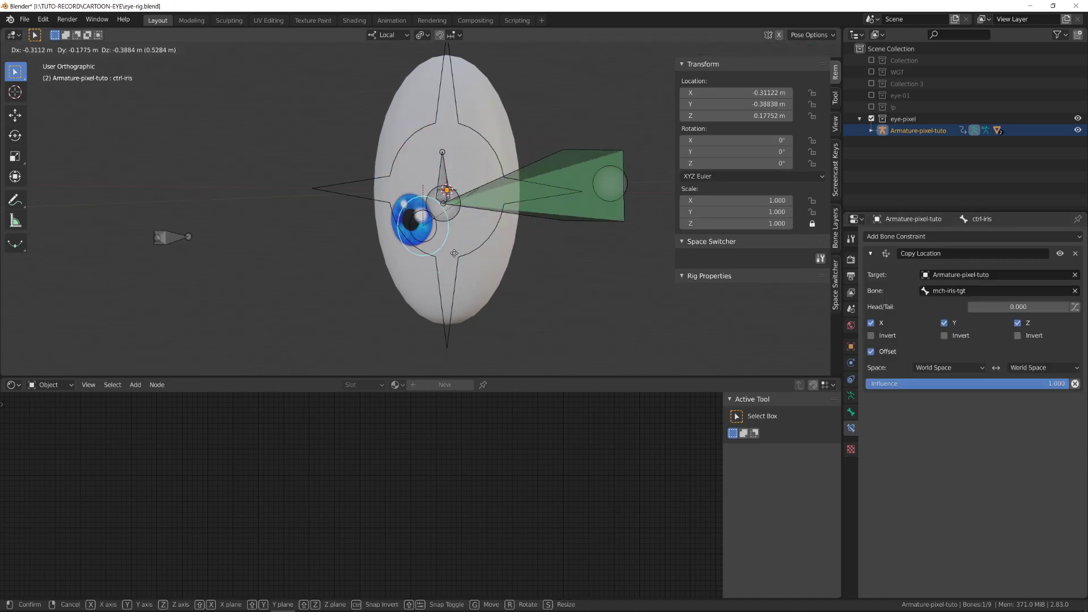
right_click(450, 252)
middle_drag(366, 270, 340, 277)
click(441, 169)
click(461, 211)
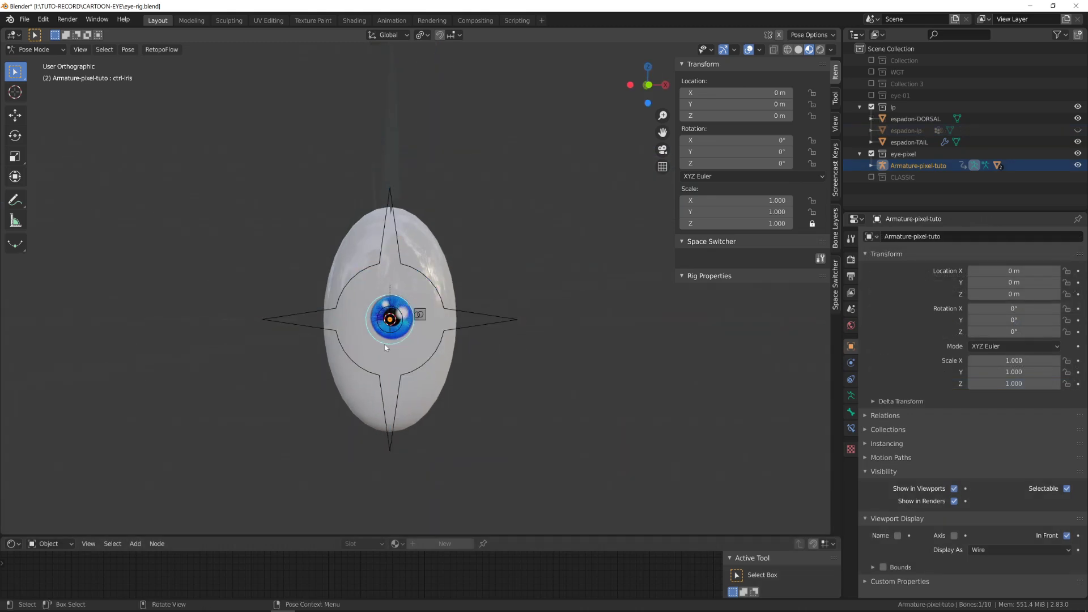
key(g)
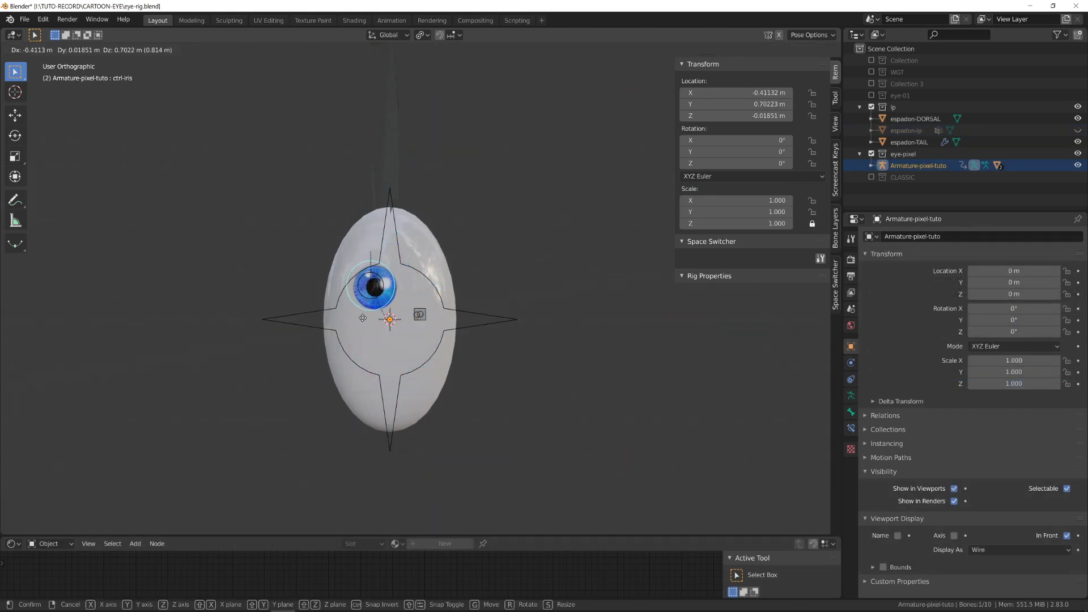
key(Escape)
Step: Try moving the ctrl-eye-target bone downward from an angled view to test how the iris follows it
middle_drag(428, 364, 618, 310)
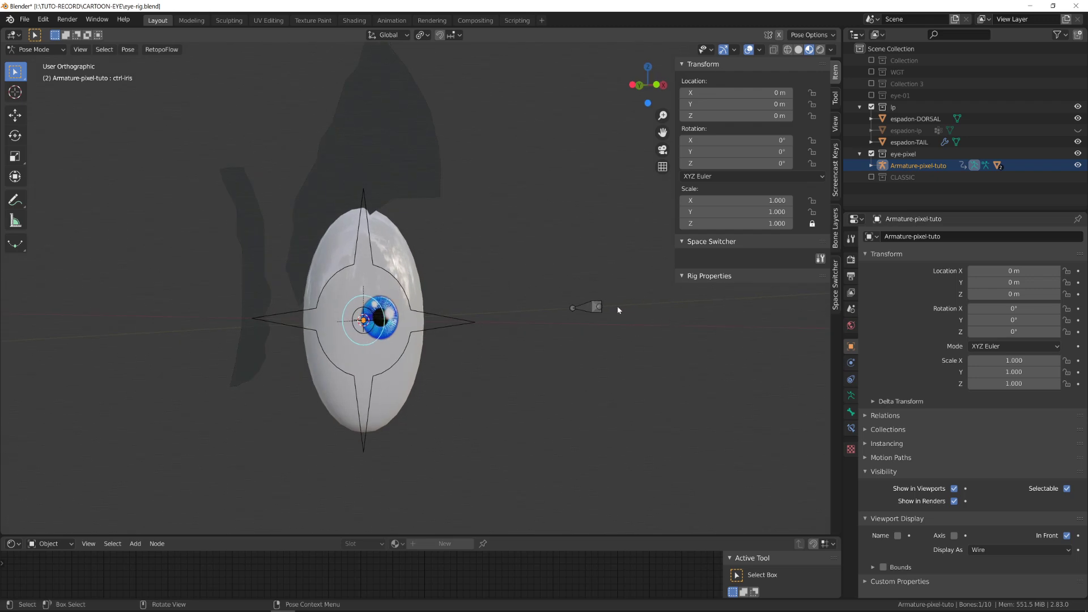
click(595, 308)
key(g)
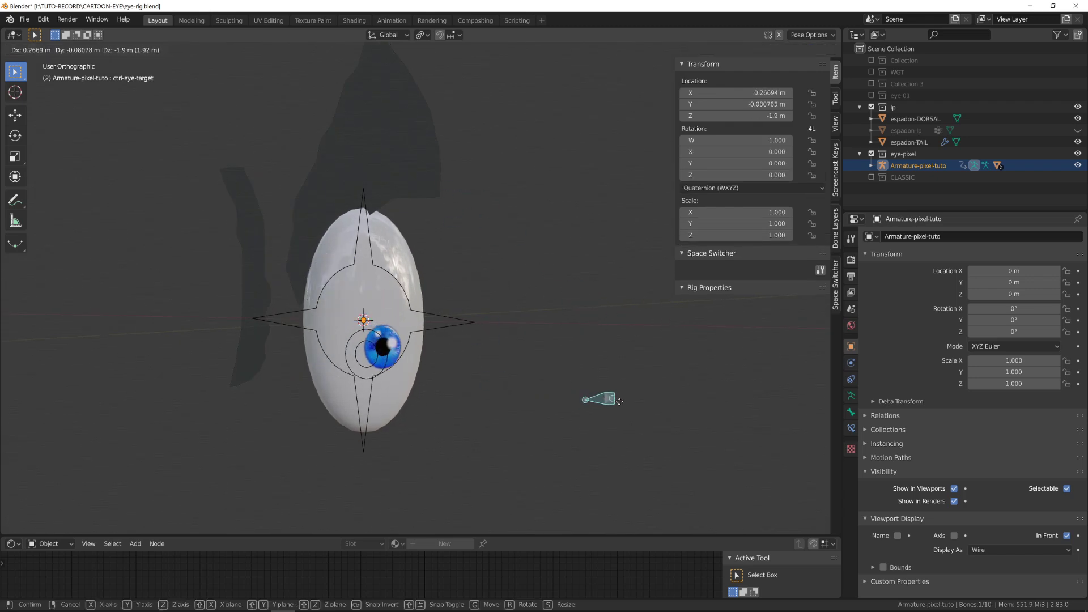